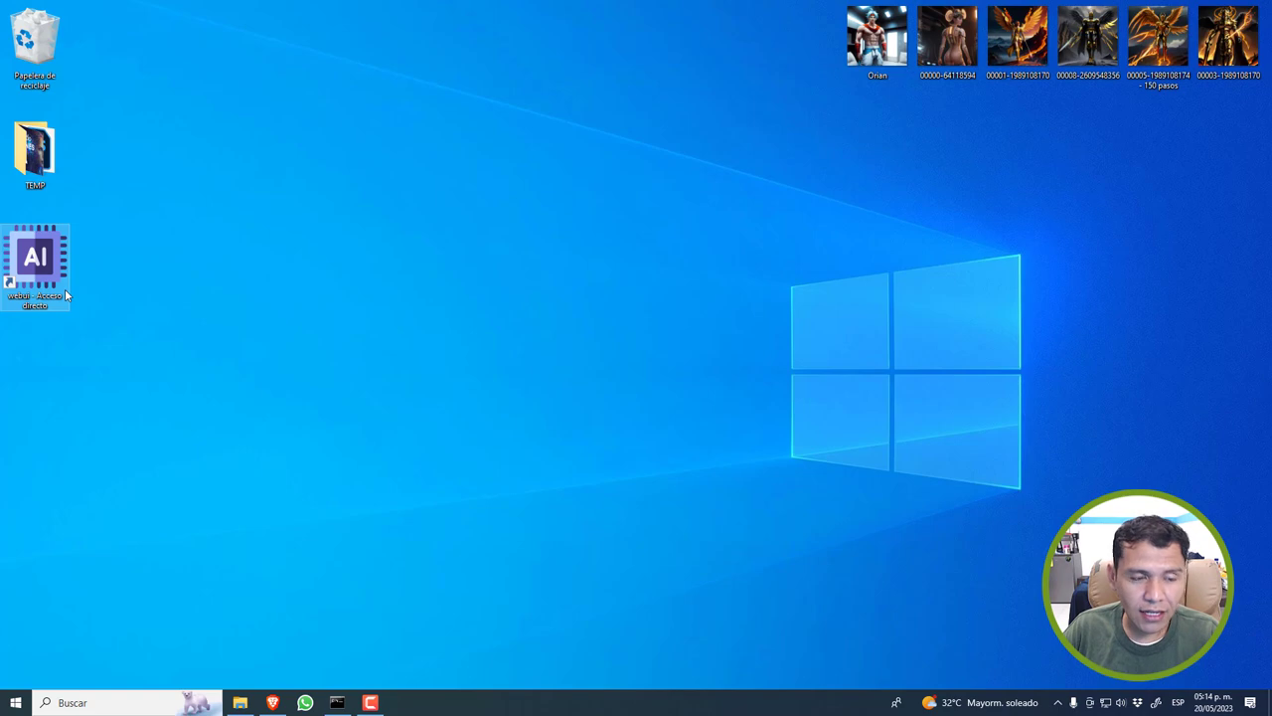
Bring up the running webui console and examine the start of its log, where the local URL is listed
click(337, 702)
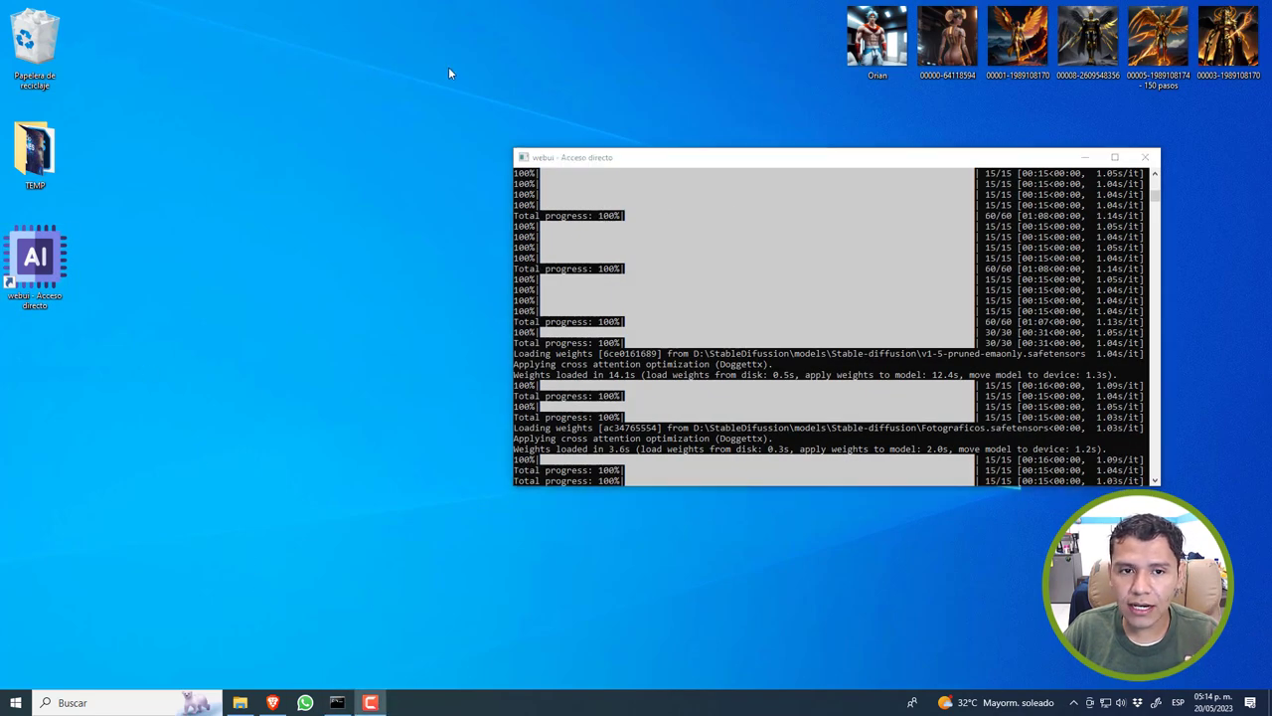
drag(712, 157, 608, 135)
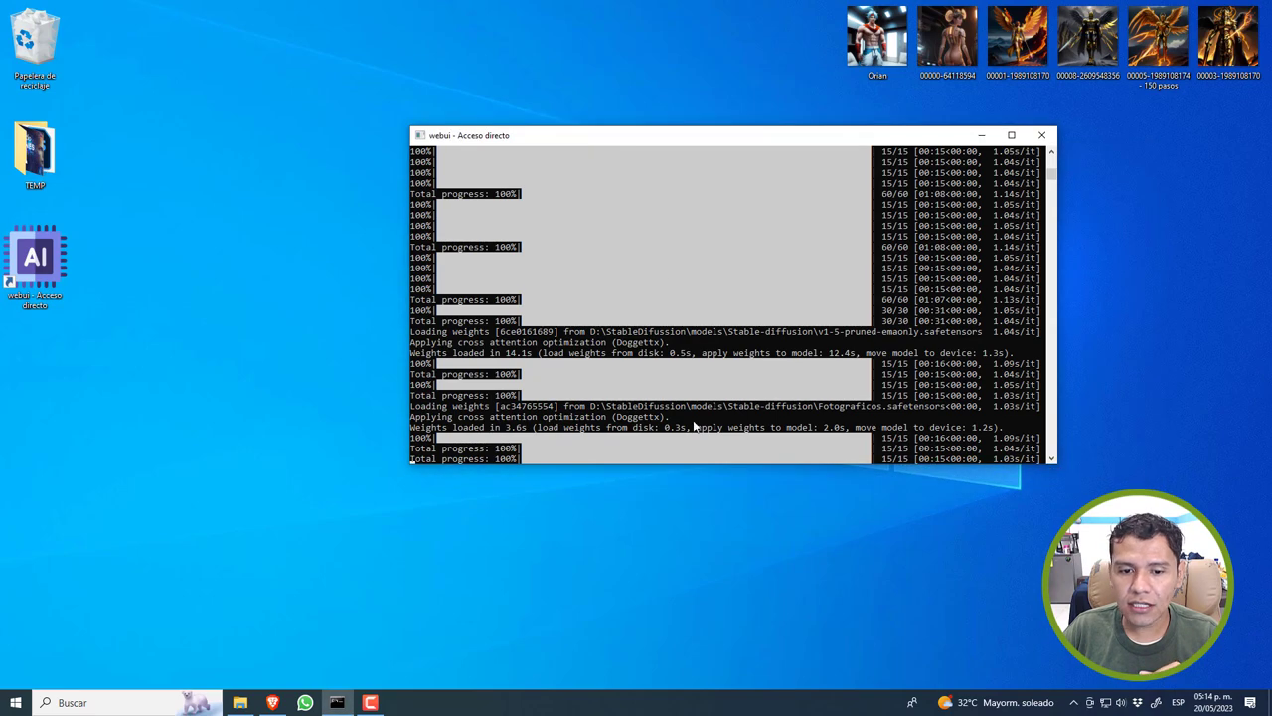
scroll(716, 395, up, 5)
click(1052, 165)
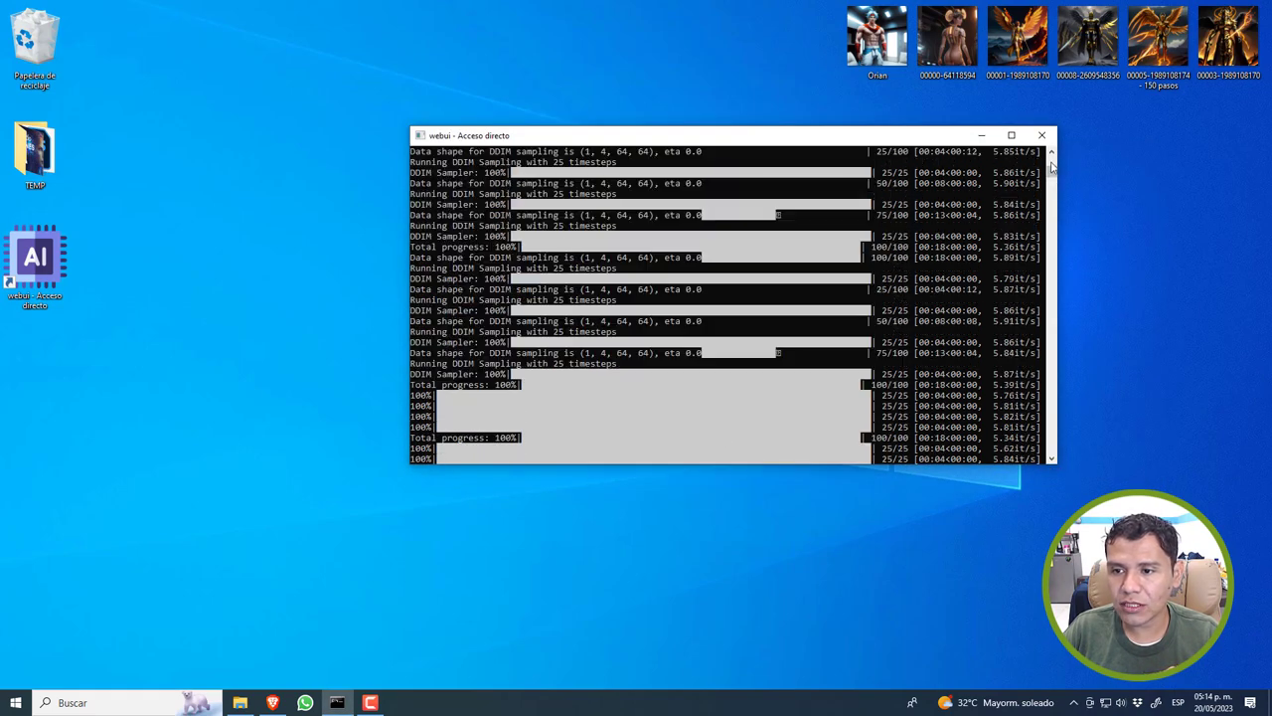
drag(1052, 147, 1052, 151)
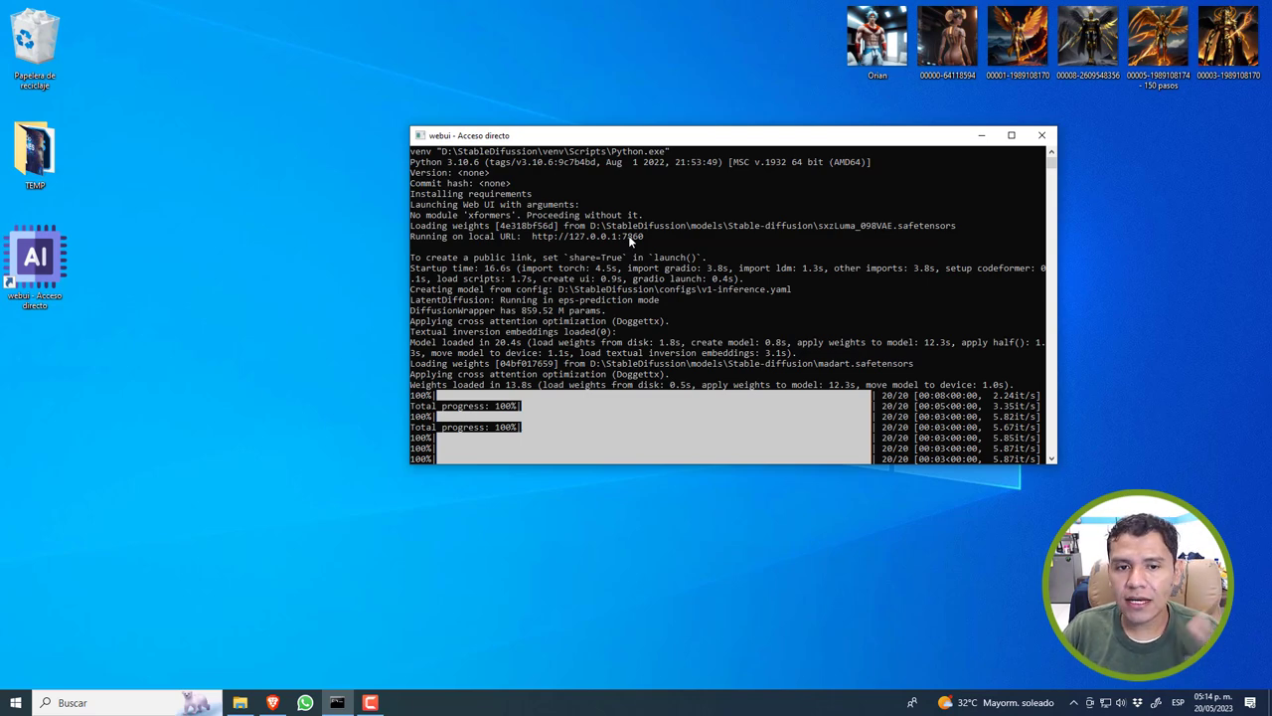
drag(710, 137, 611, 174)
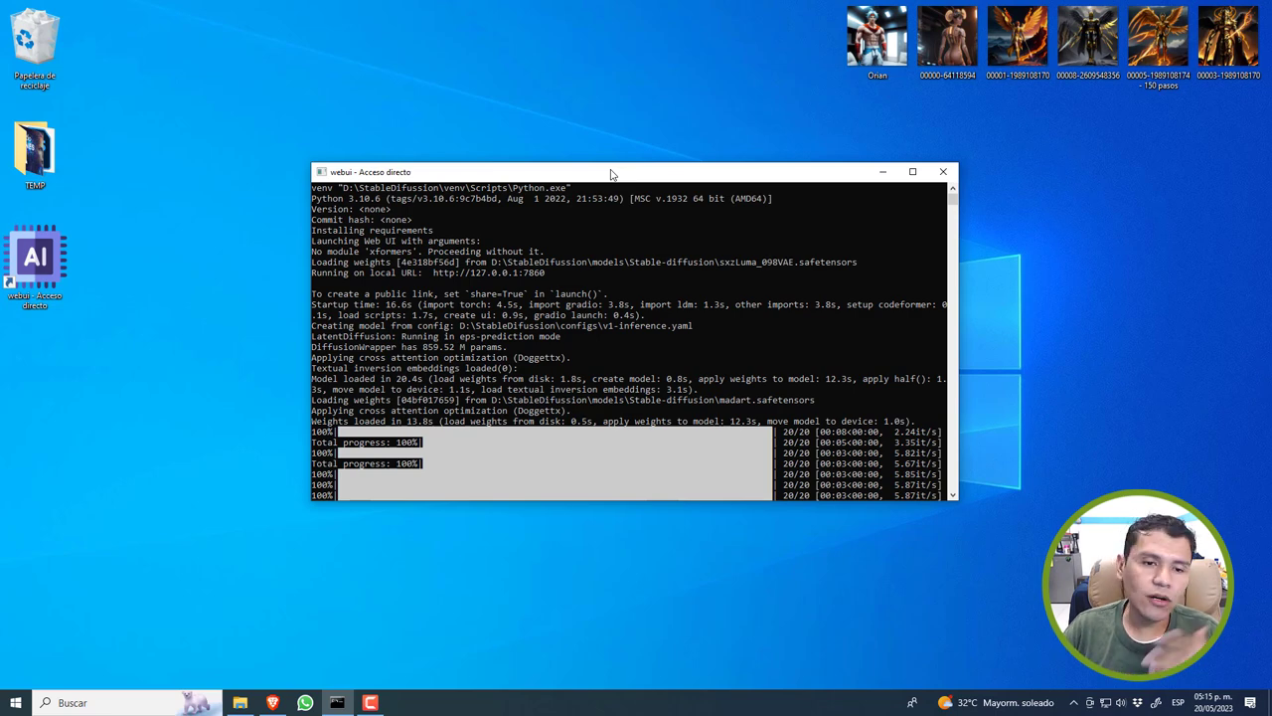
View the AI-generated sample images stored on the desktop one after another, starting with Orian, and close the viewer
double_click(857, 35)
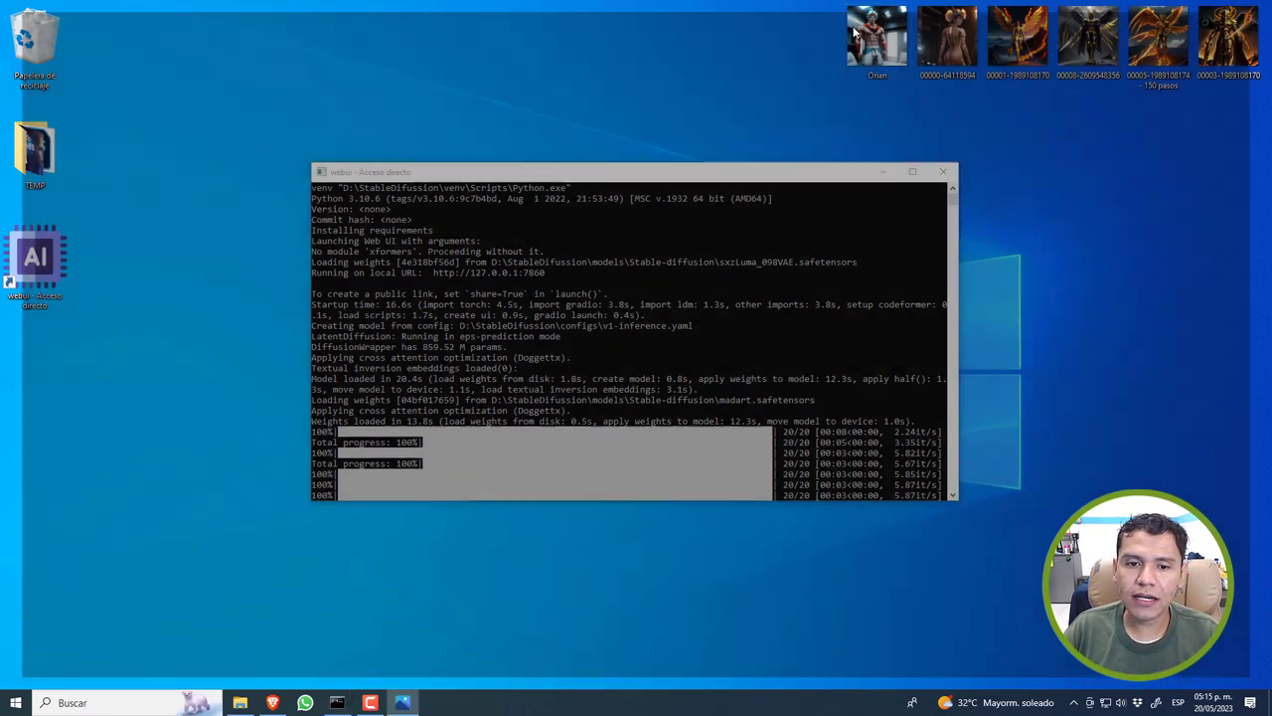
key(Right)
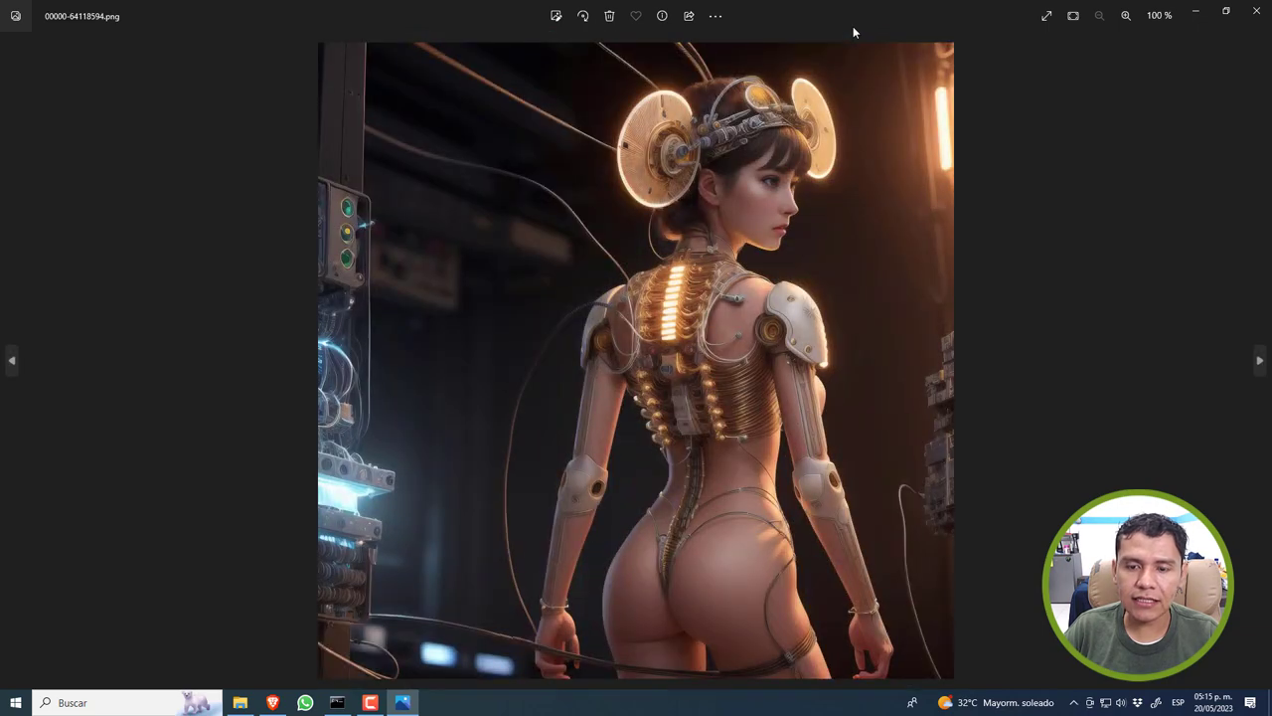
key(Right)
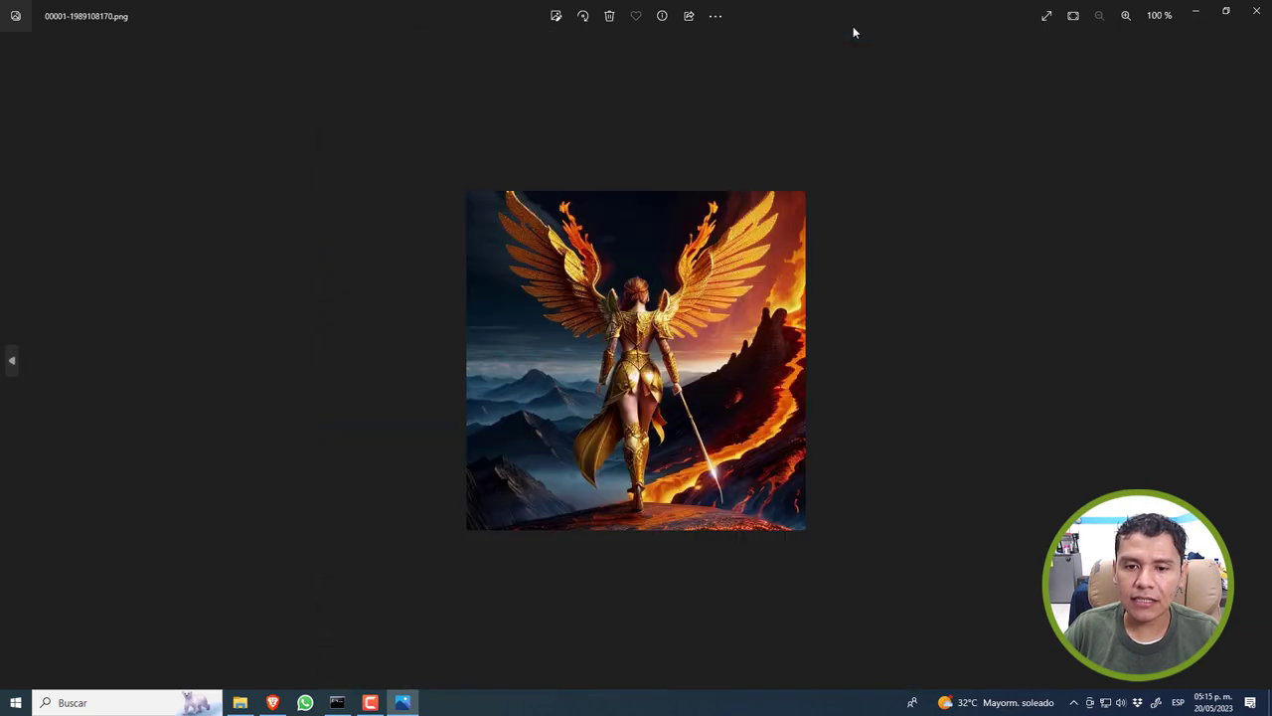
key(Right)
key(Right)
key(Right)
key(Right)
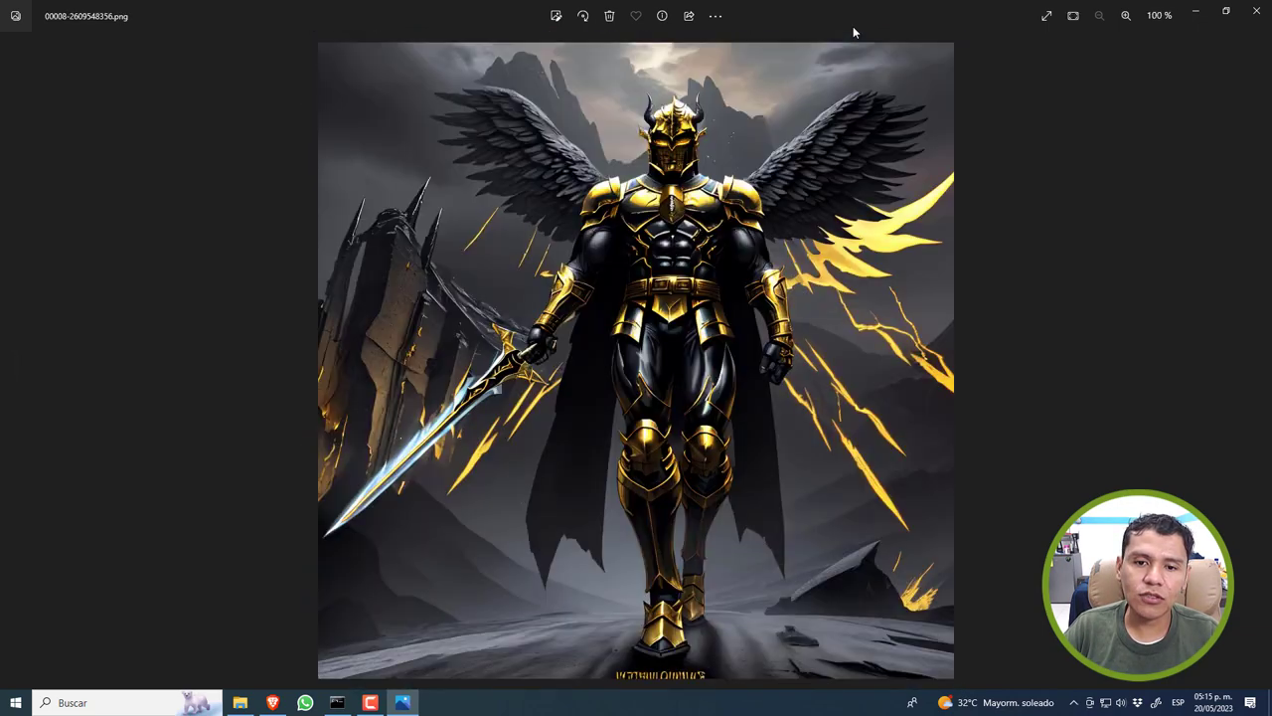
key(Left)
key(Left)
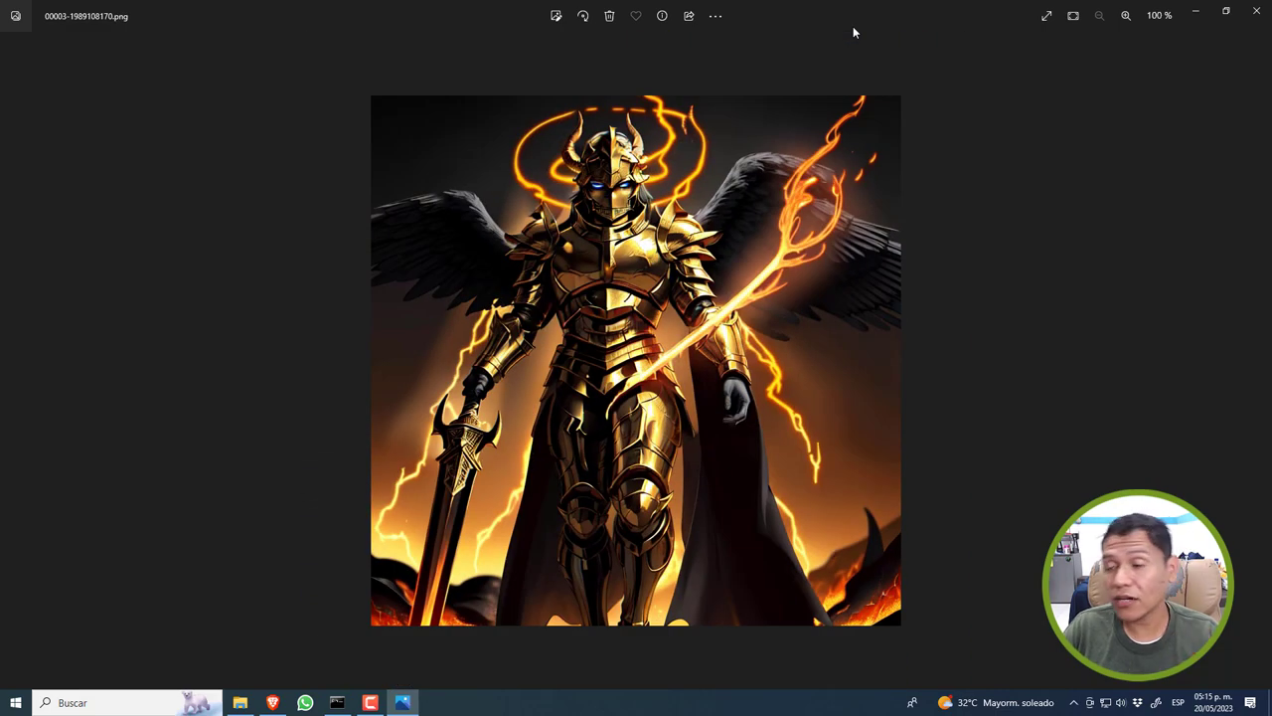
click(1256, 10)
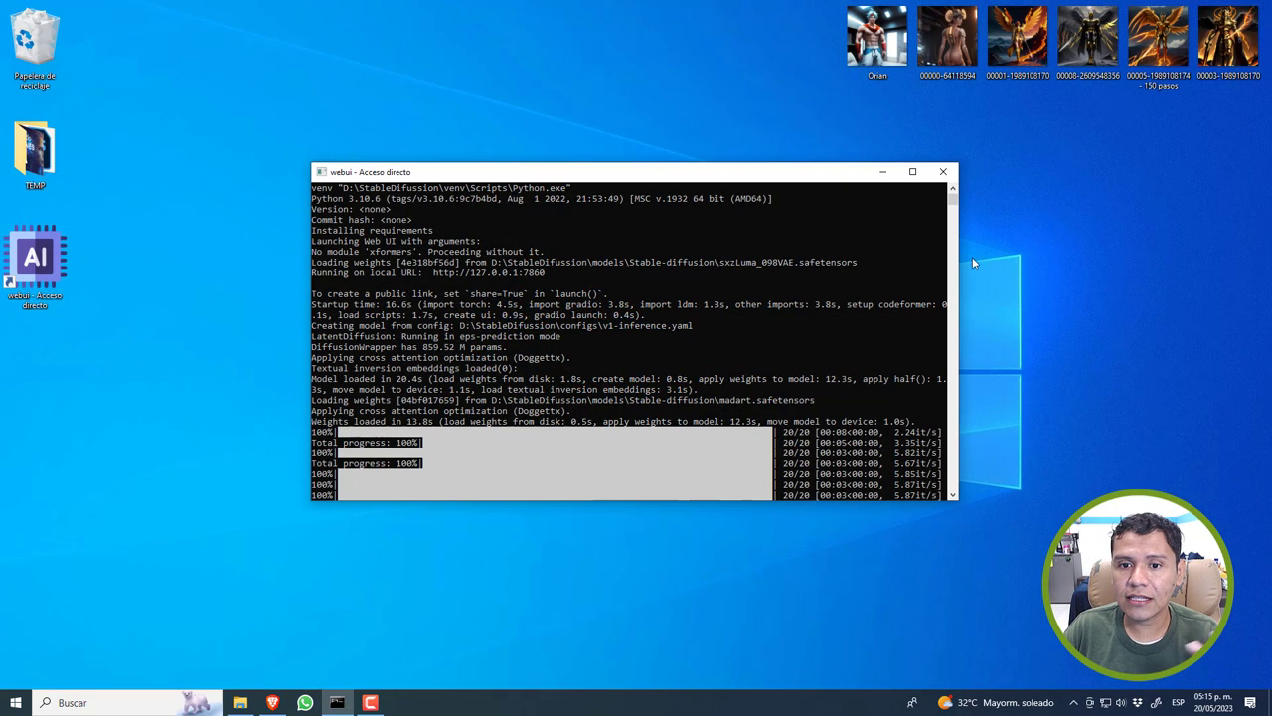
Switch to Brave and load the bookmarked Stable Diffusion page at 127.0.0.1:7860
click(883, 172)
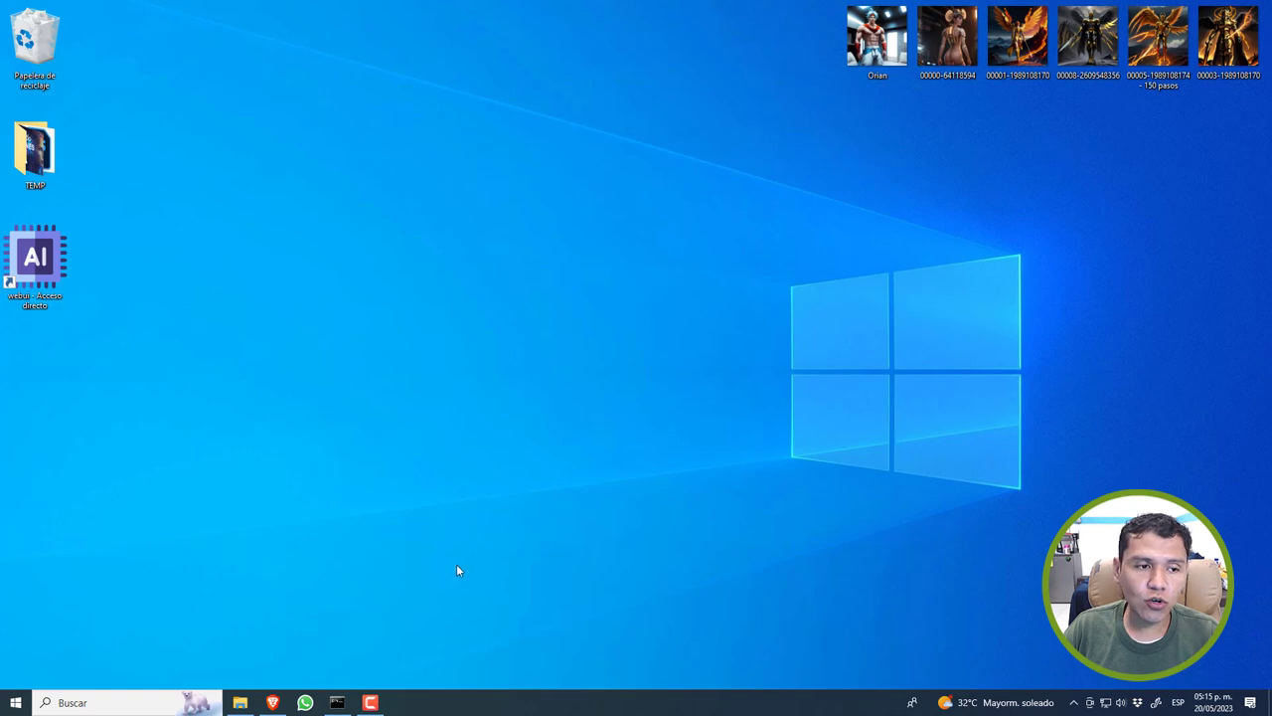
click(272, 701)
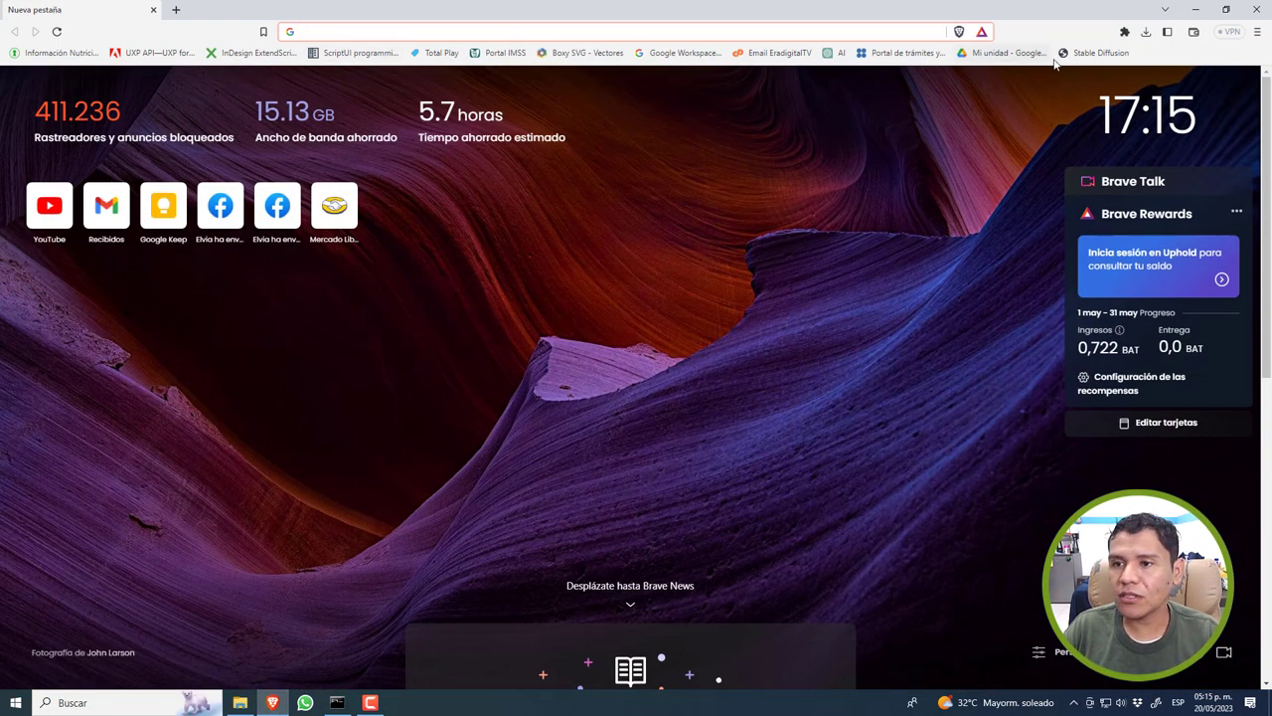
click(1093, 53)
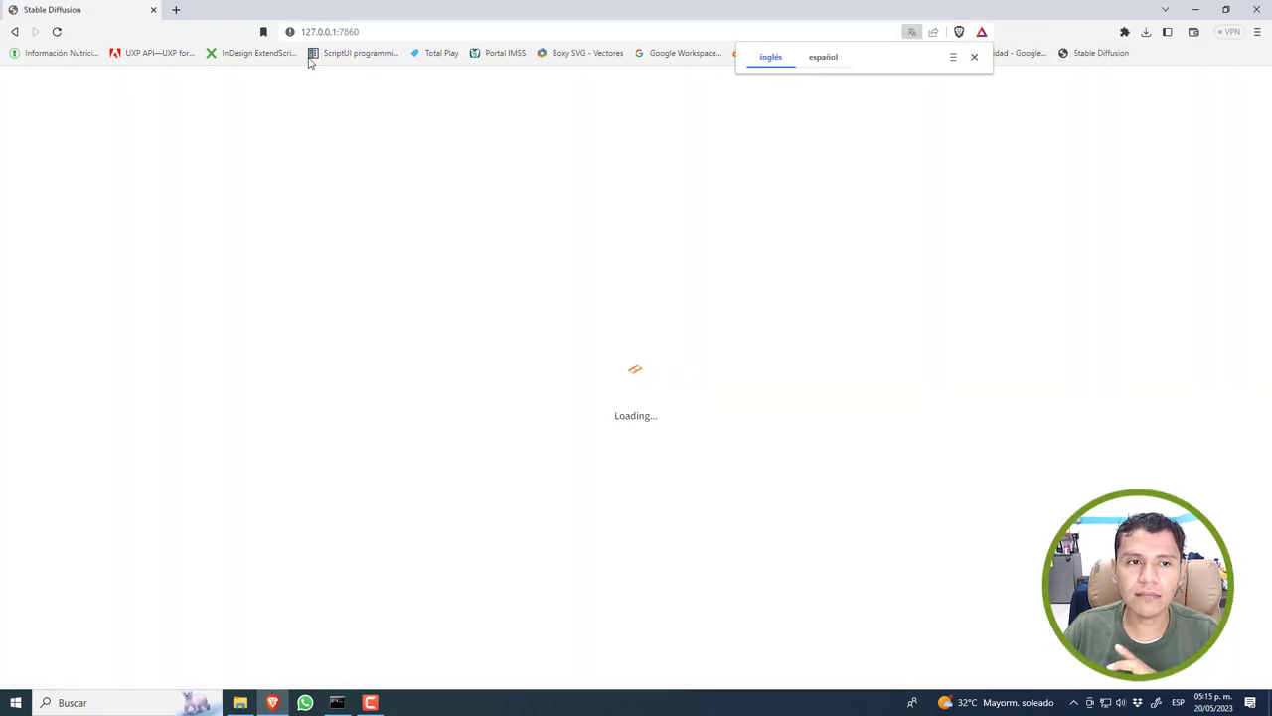
Open the Lexica site, lexica.art, in a new browser tab
click(176, 10)
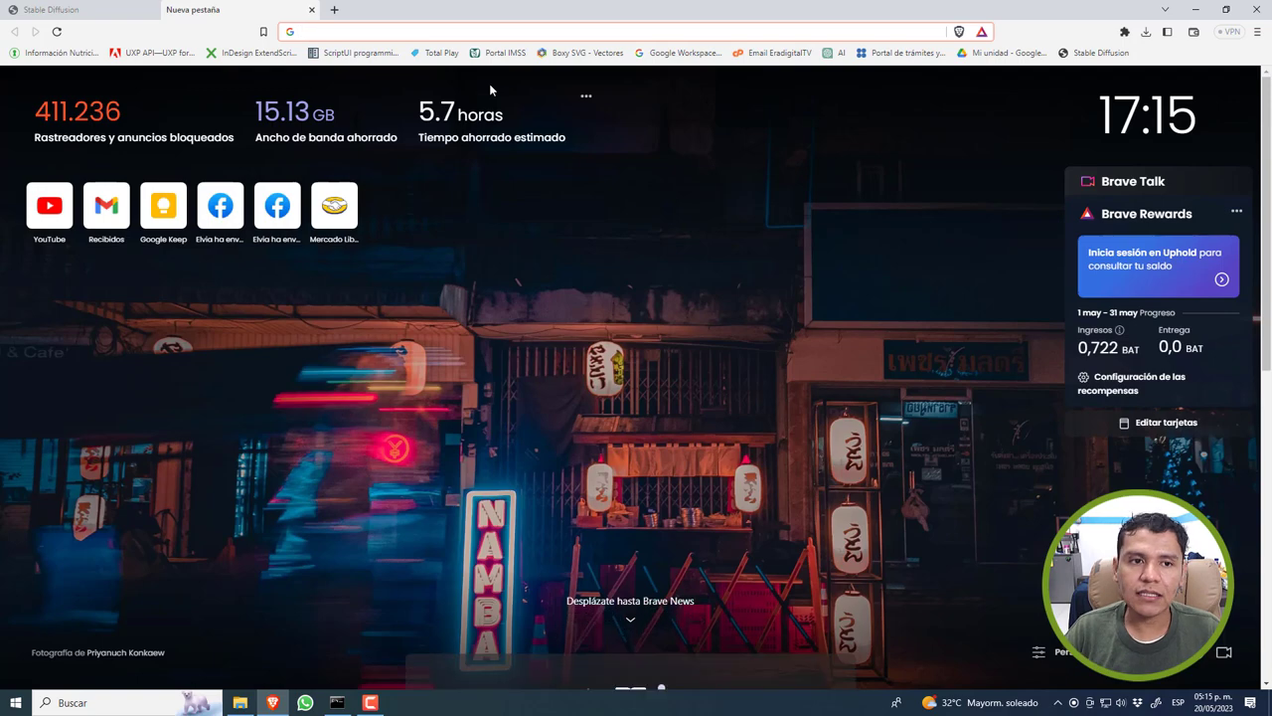
key(Down)
key(Escape)
key(Down)
text(lex)
key(Down)
key(Down)
key(Down)
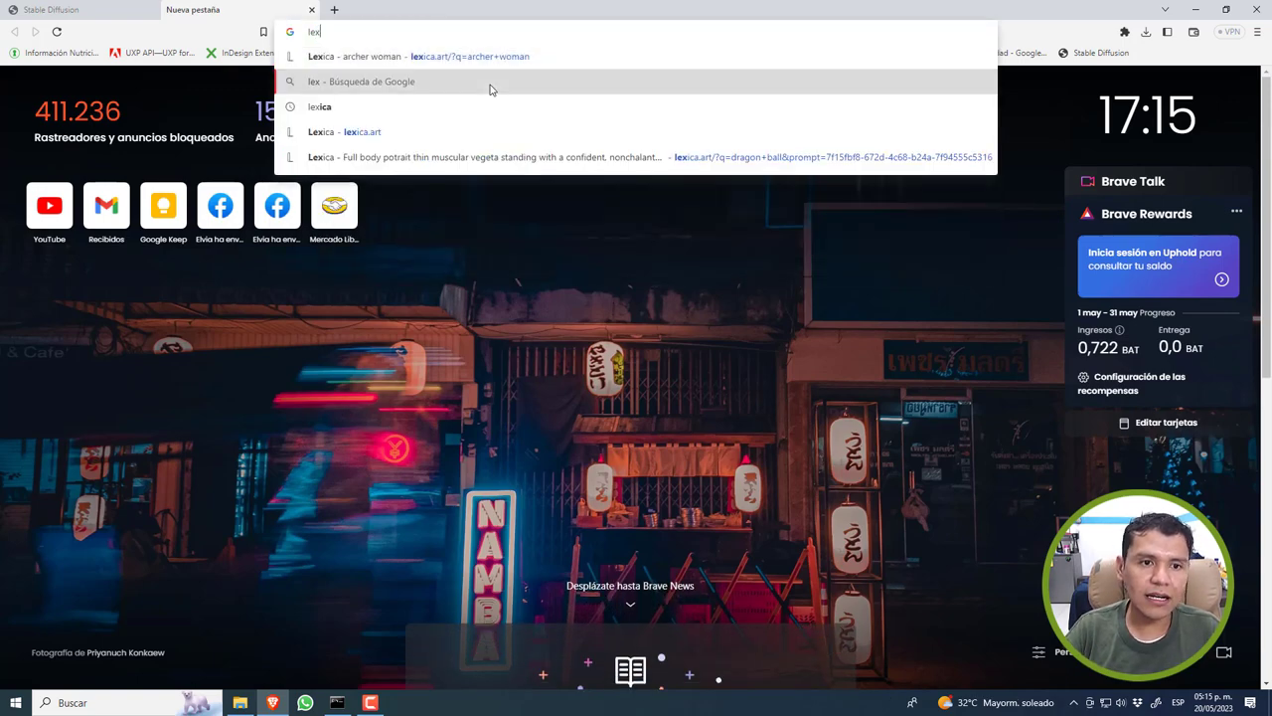
key(Return)
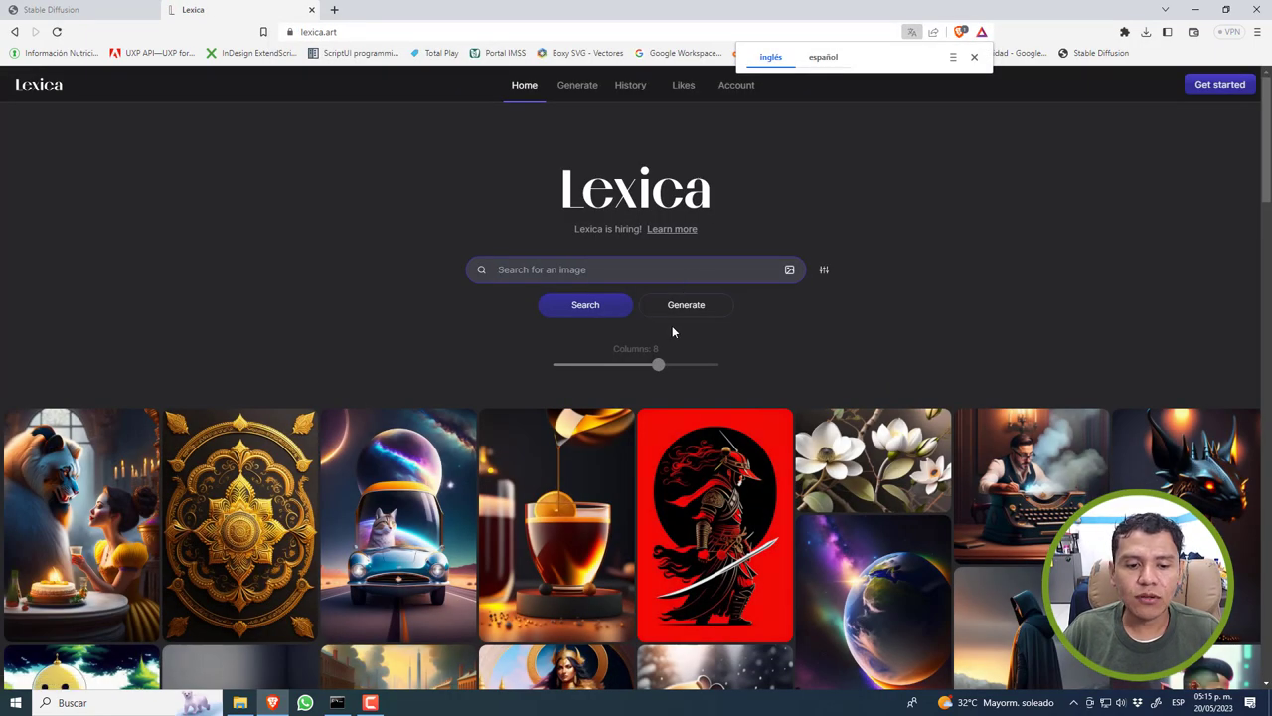
Browse Lexica's home gallery of AI-generated images and return to its beginning
scroll(672, 325, down, 3)
scroll(672, 324, down, 3)
scroll(674, 328, down, 5)
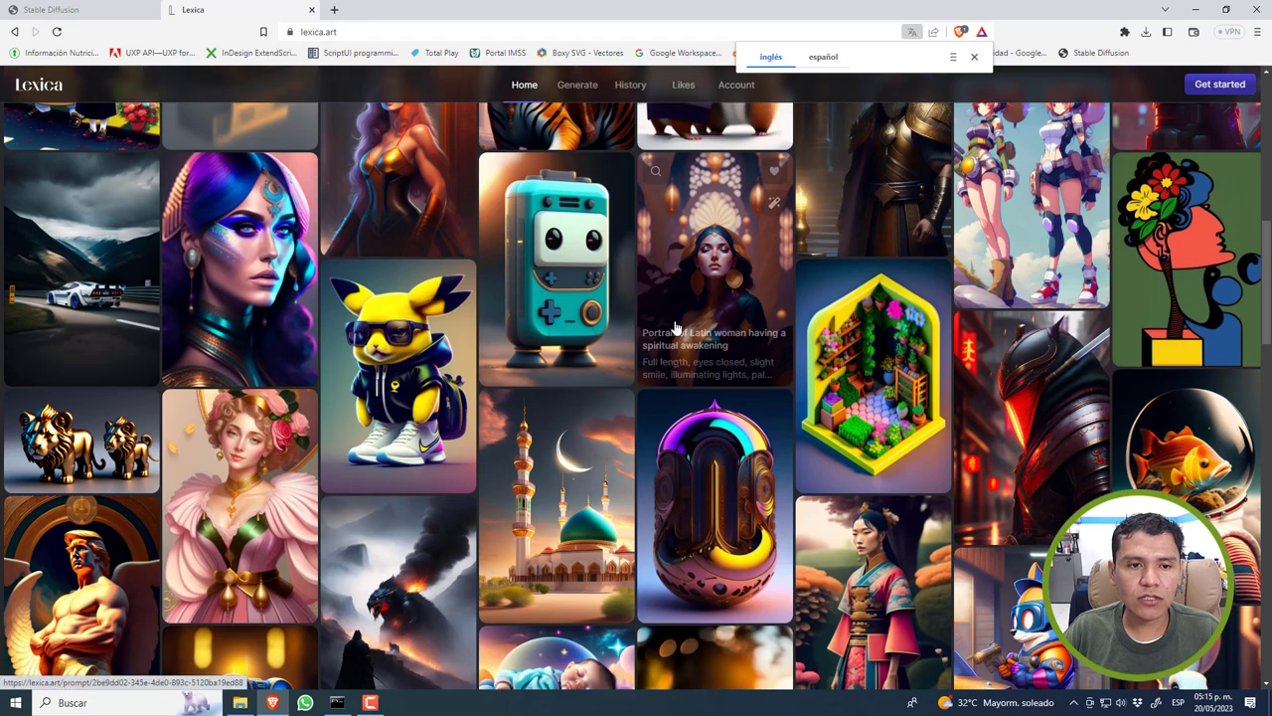
scroll(675, 328, down, 1)
scroll(675, 327, down, 2)
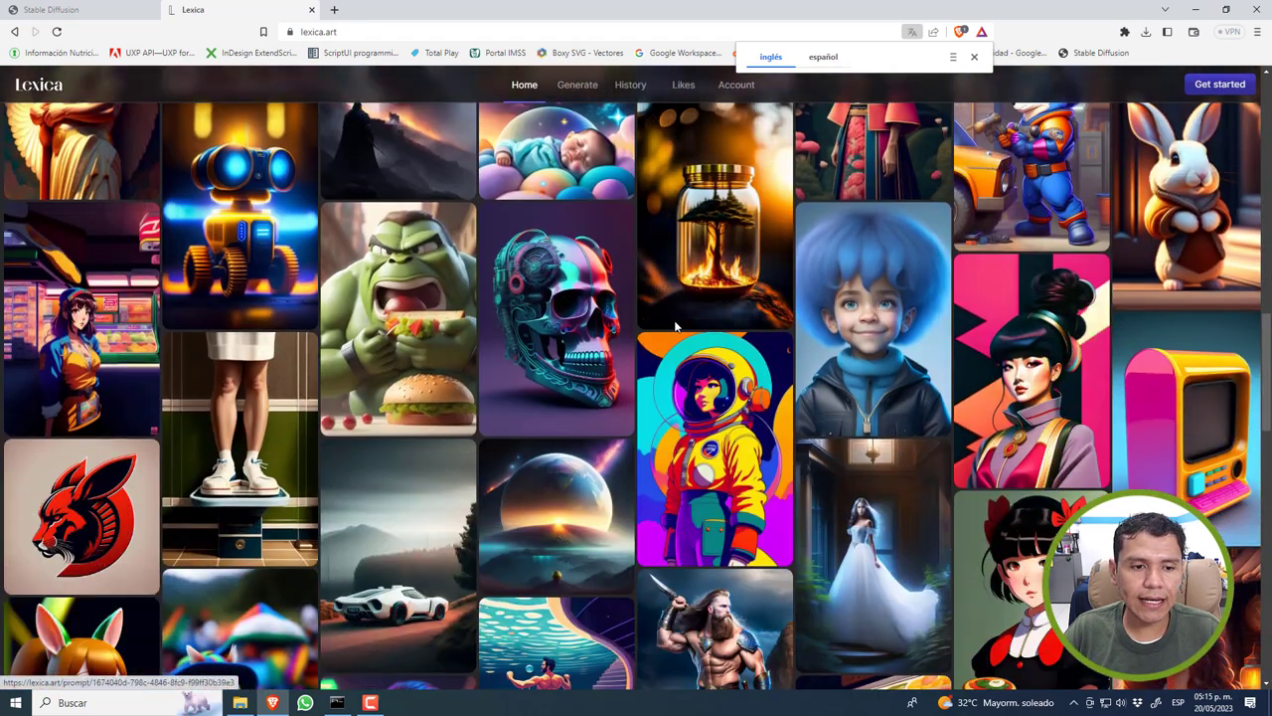
scroll(675, 326, down, 2)
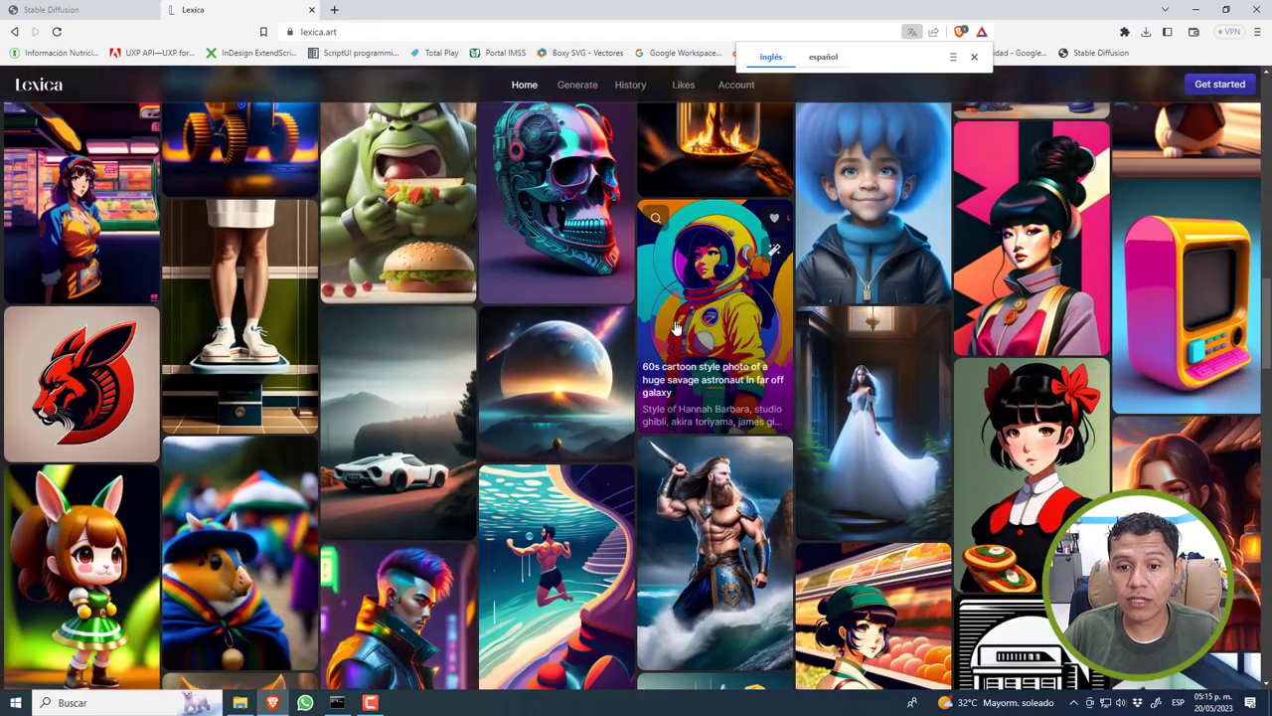
scroll(678, 326, up, 3)
scroll(679, 326, up, 4)
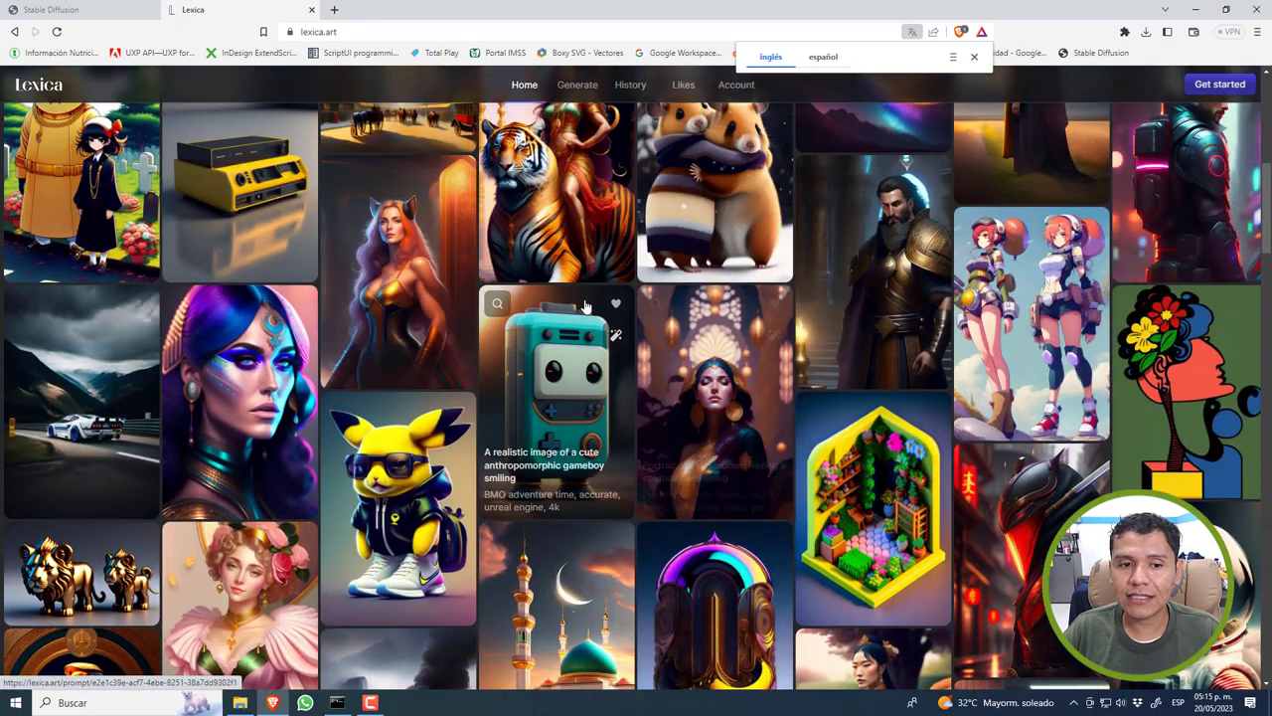
scroll(586, 309, up, 2)
scroll(587, 306, up, 2)
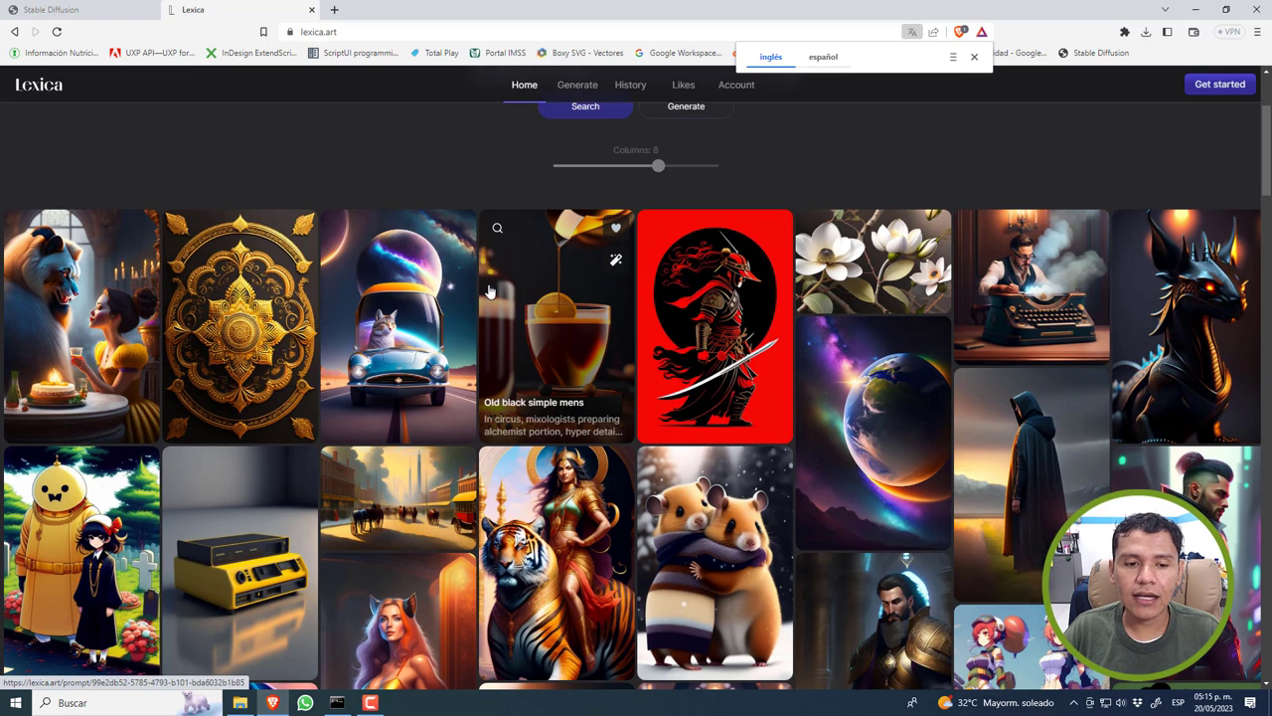
scroll(502, 292, up, 2)
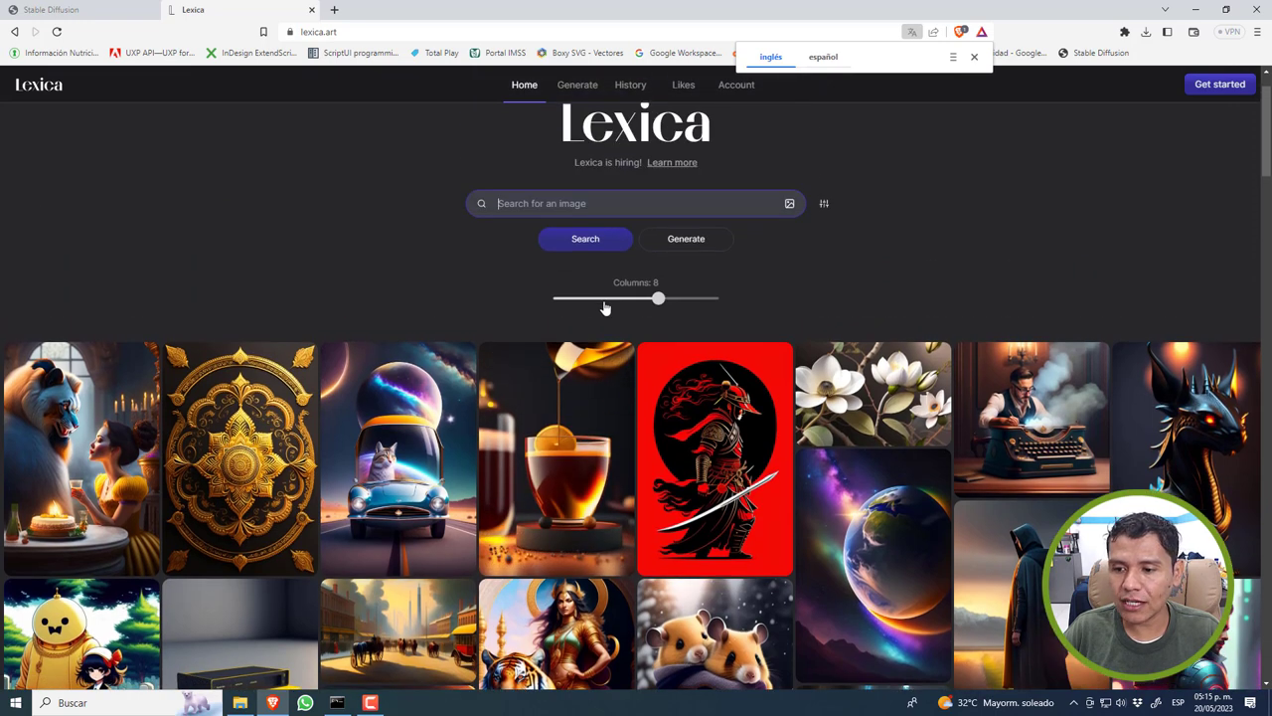
Examine the Cyberpunk image's prompt, model, guidance scale and variations, and close its details
scroll(606, 308, down, 4)
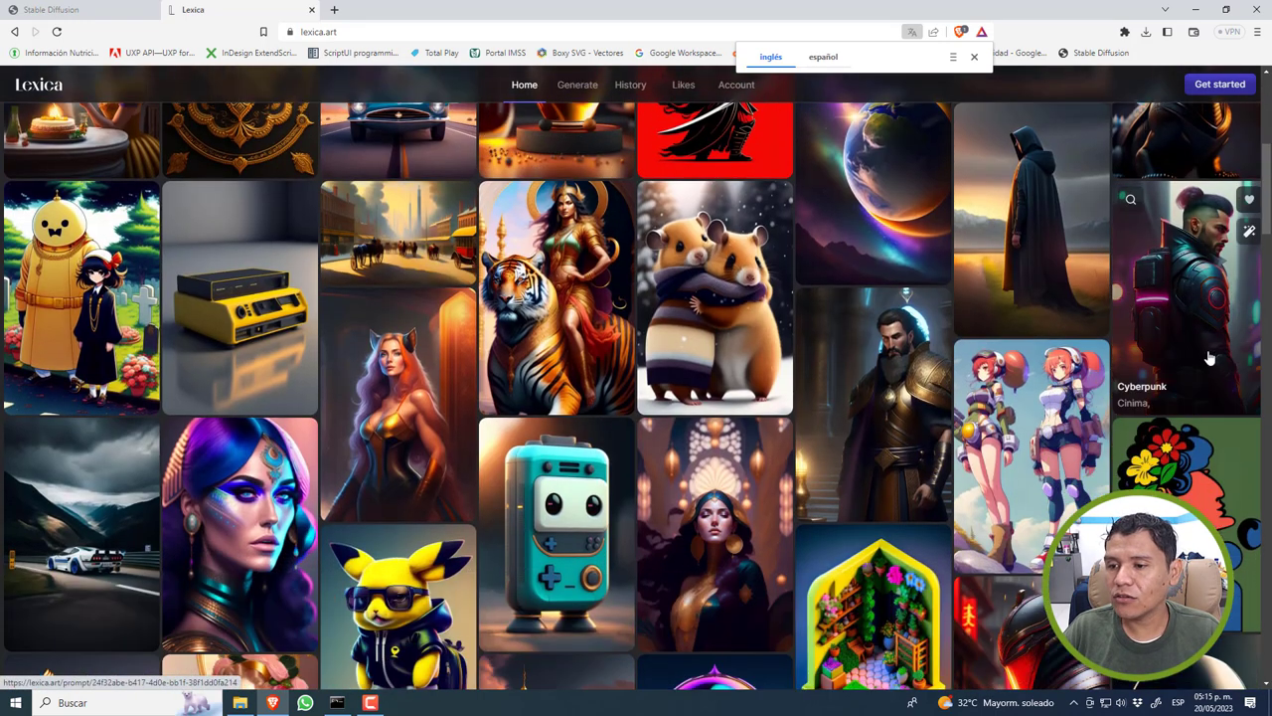
click(1210, 360)
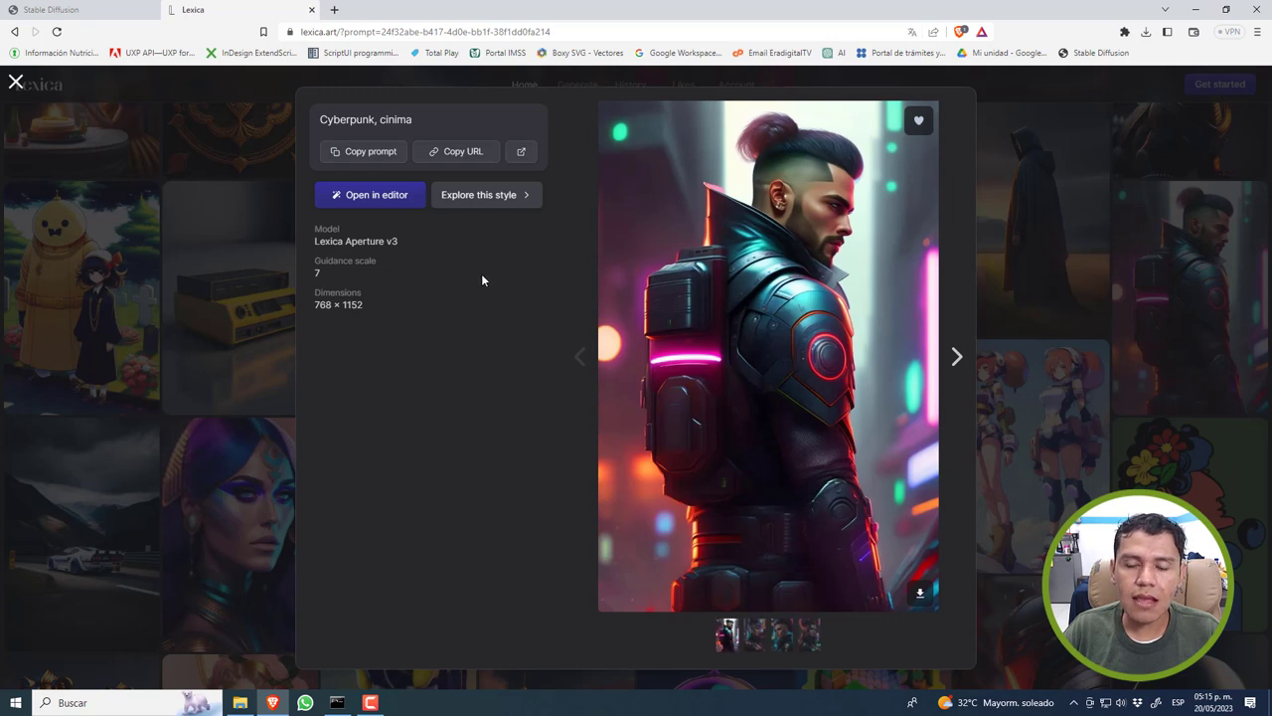
drag(320, 241, 420, 243)
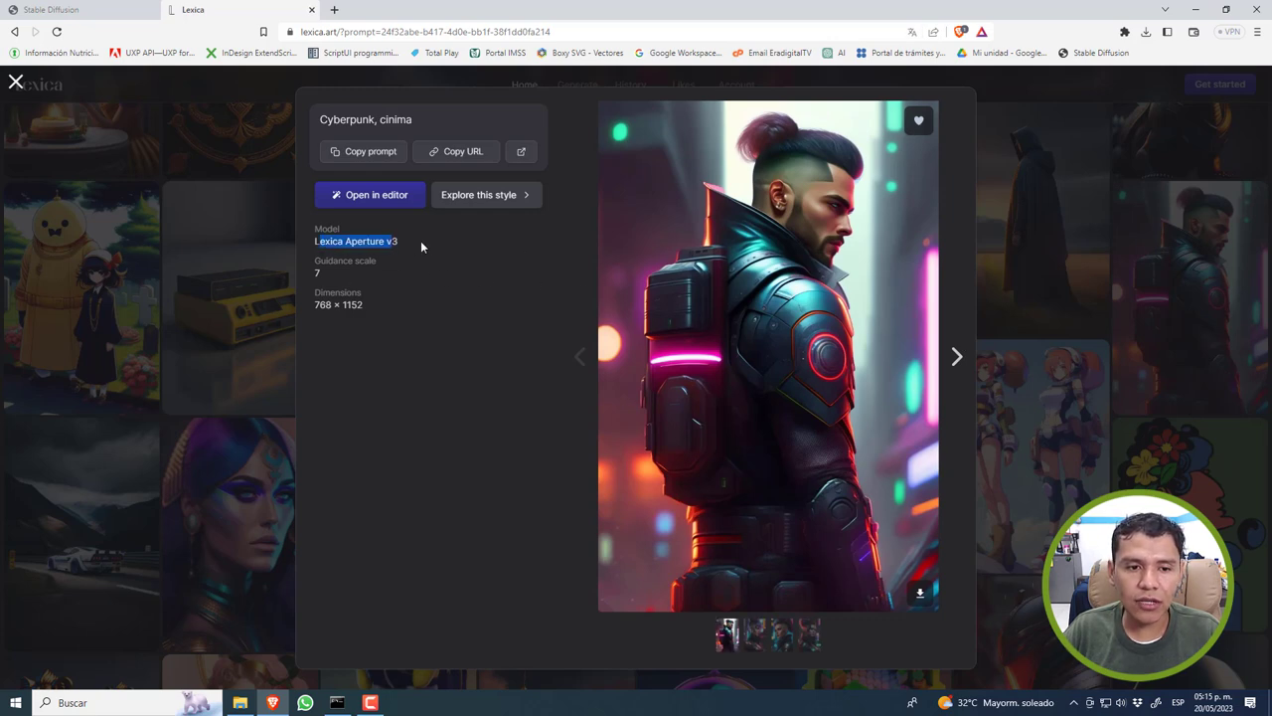
click(315, 275)
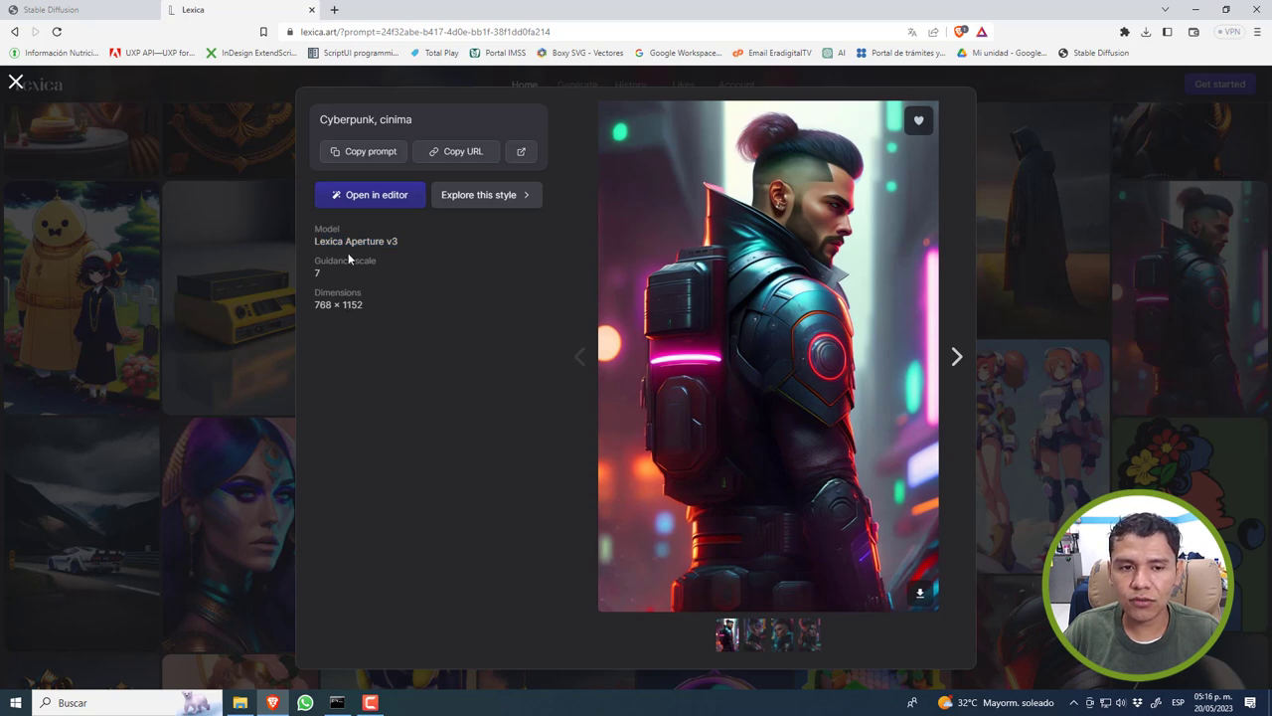
double_click(328, 121)
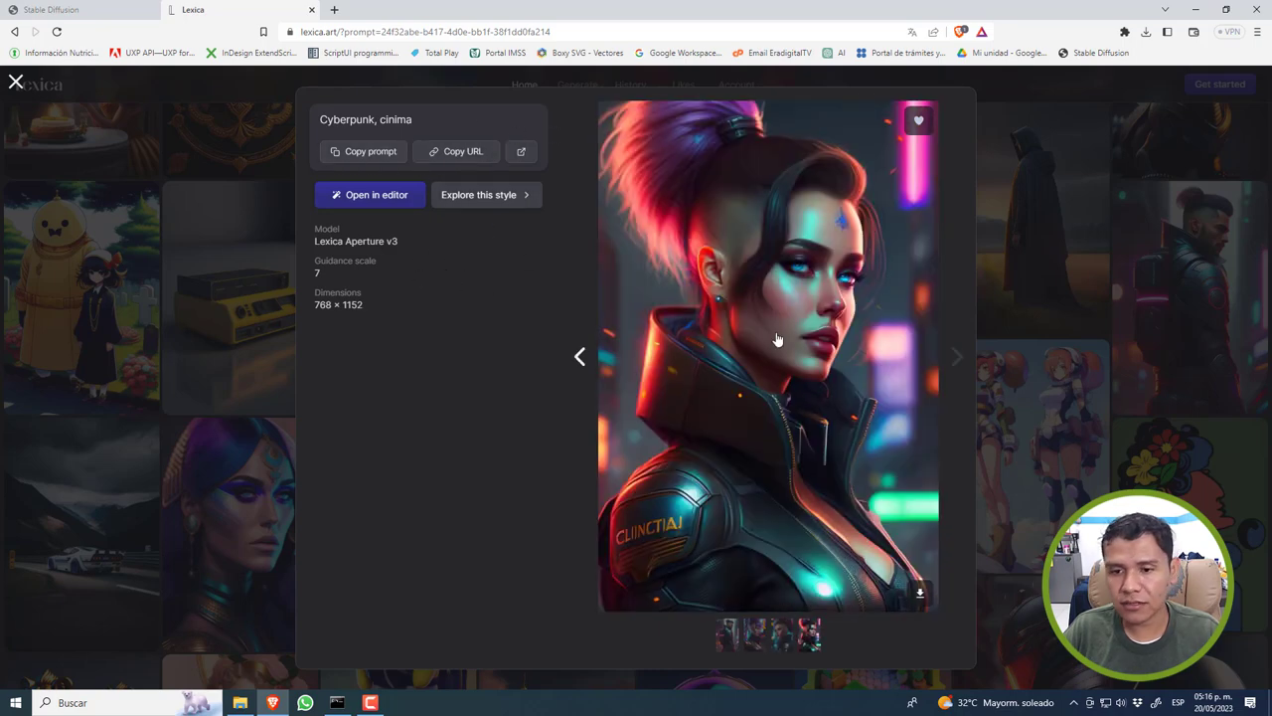
key(Escape)
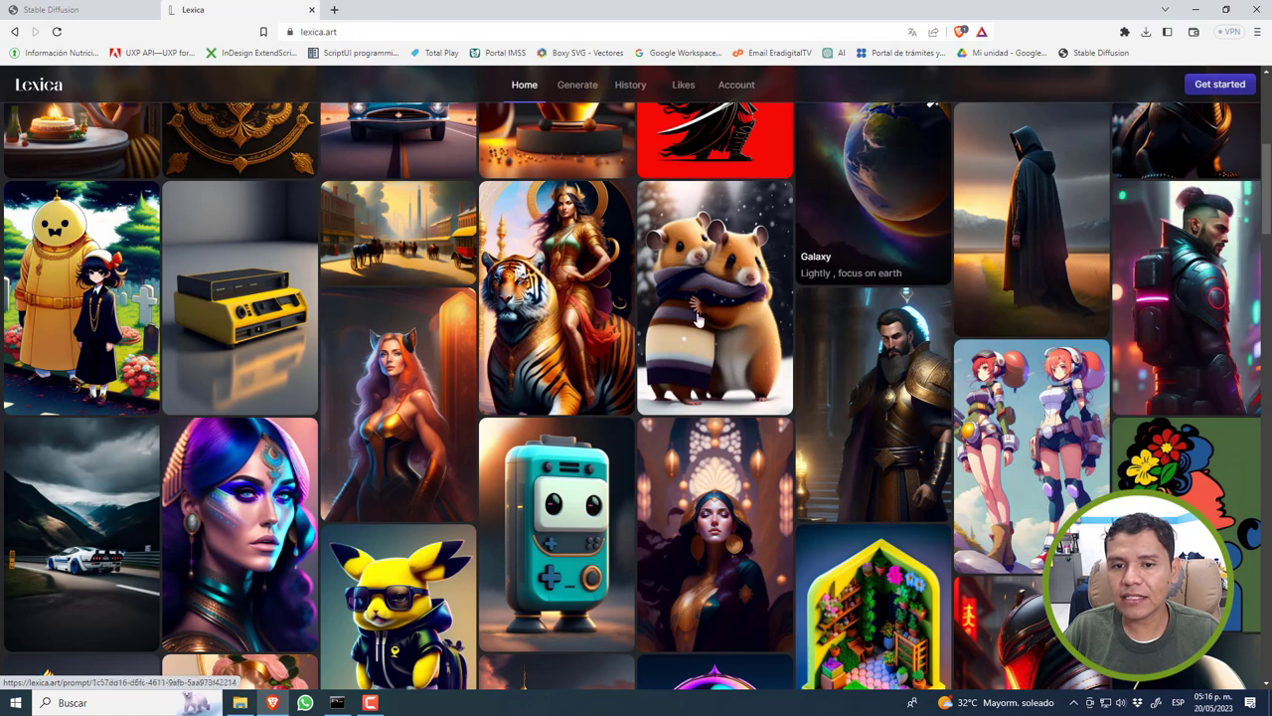
Open the details of the image of the goddess riding a tiger and review its full prompt
click(571, 254)
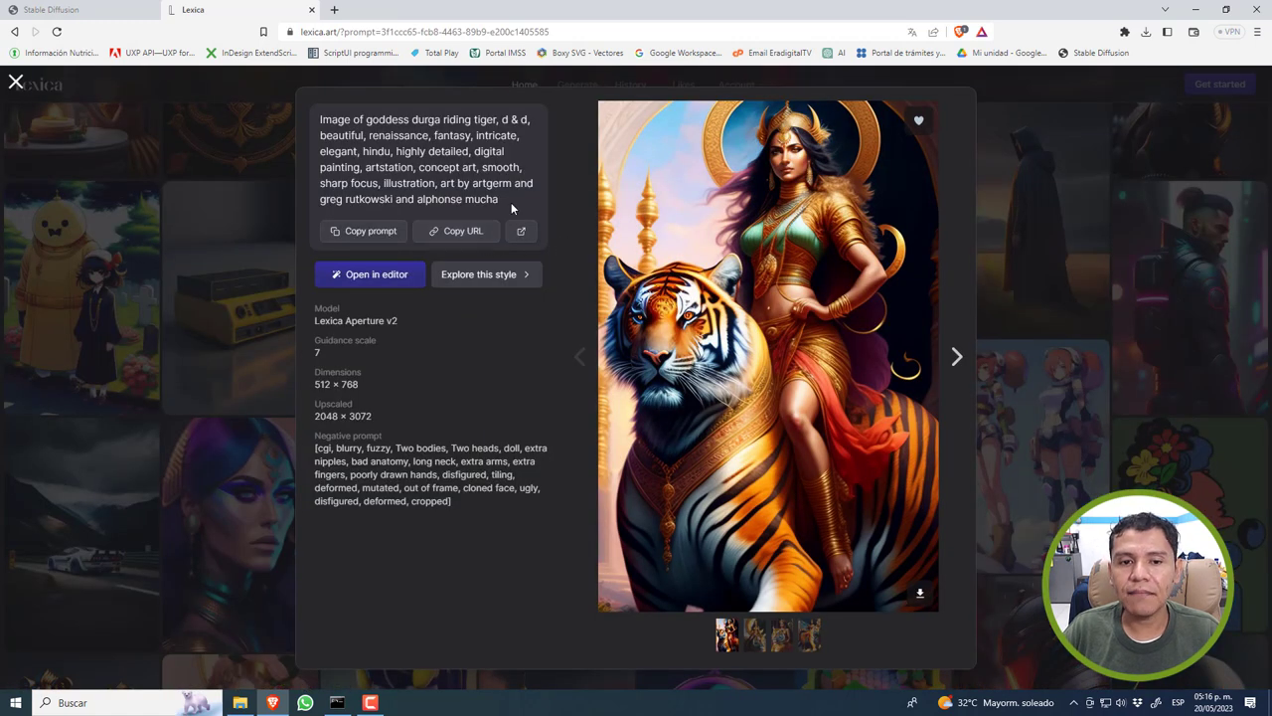
drag(511, 202, 301, 114)
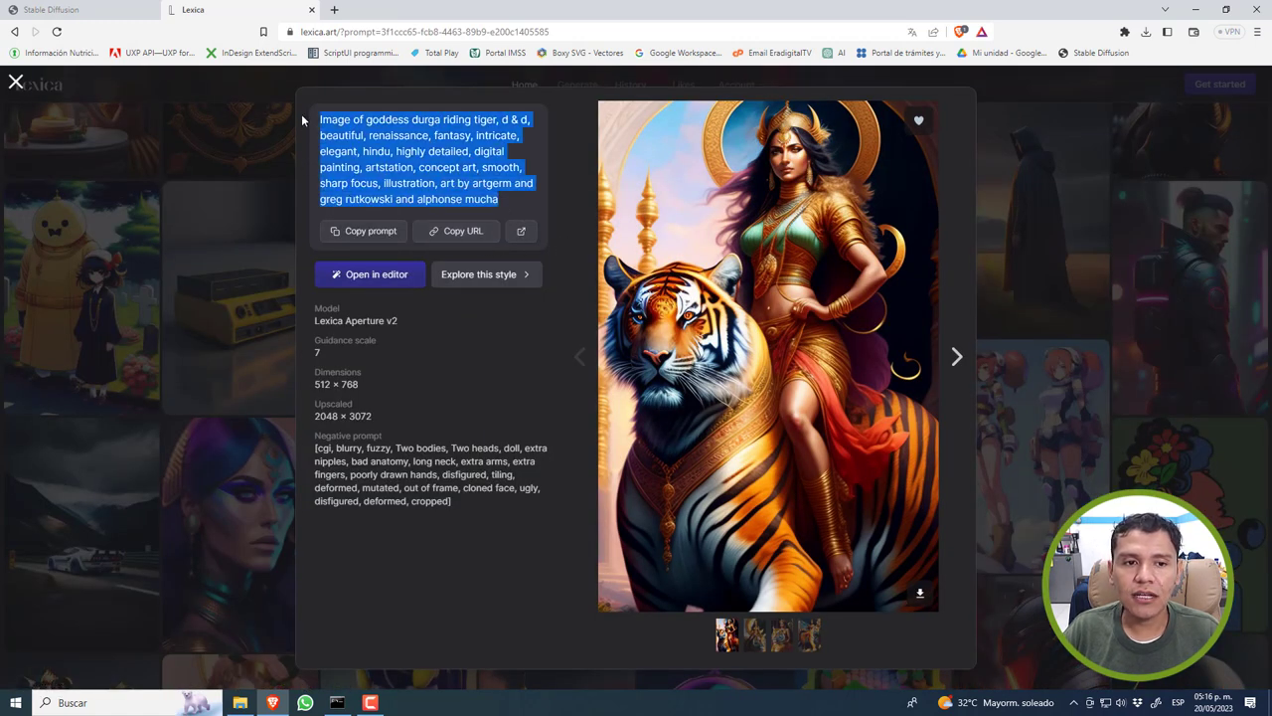
click(445, 192)
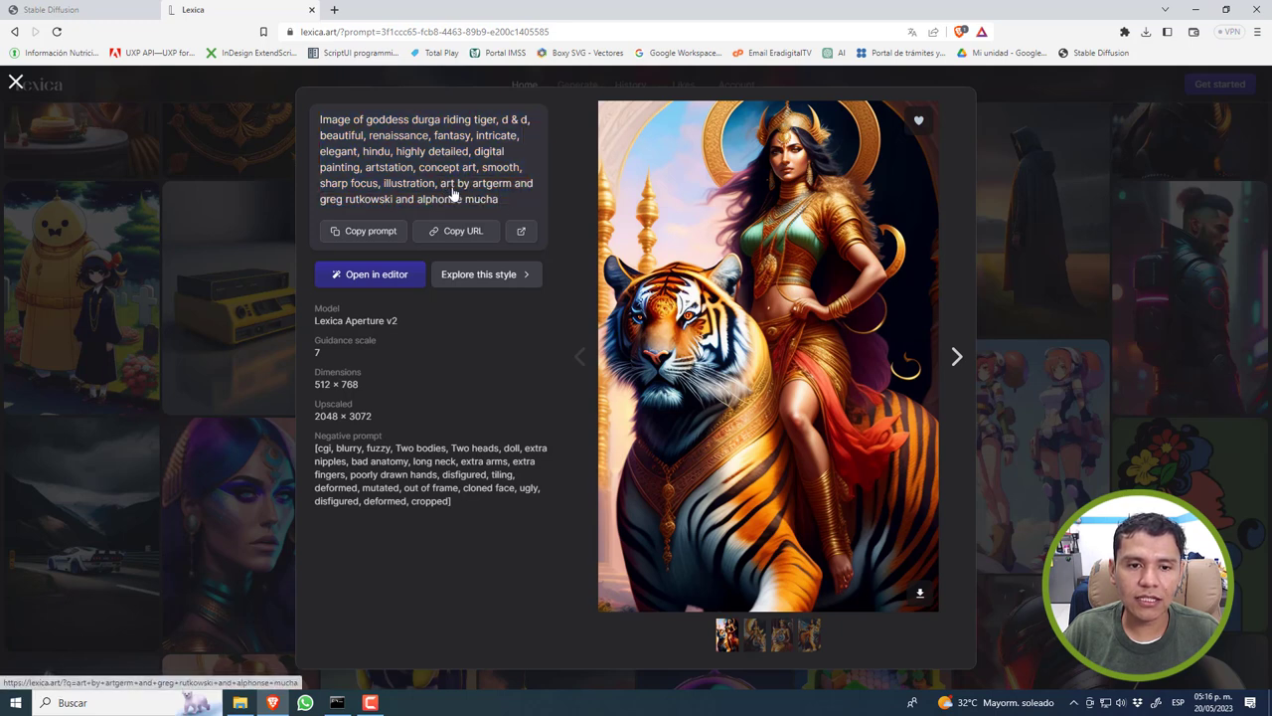
Copy "art by artgerm and greg rutkowski and alphonse mucha" from the prompt into a new Notepad document
drag(442, 184, 497, 200)
key(ctrl+c)
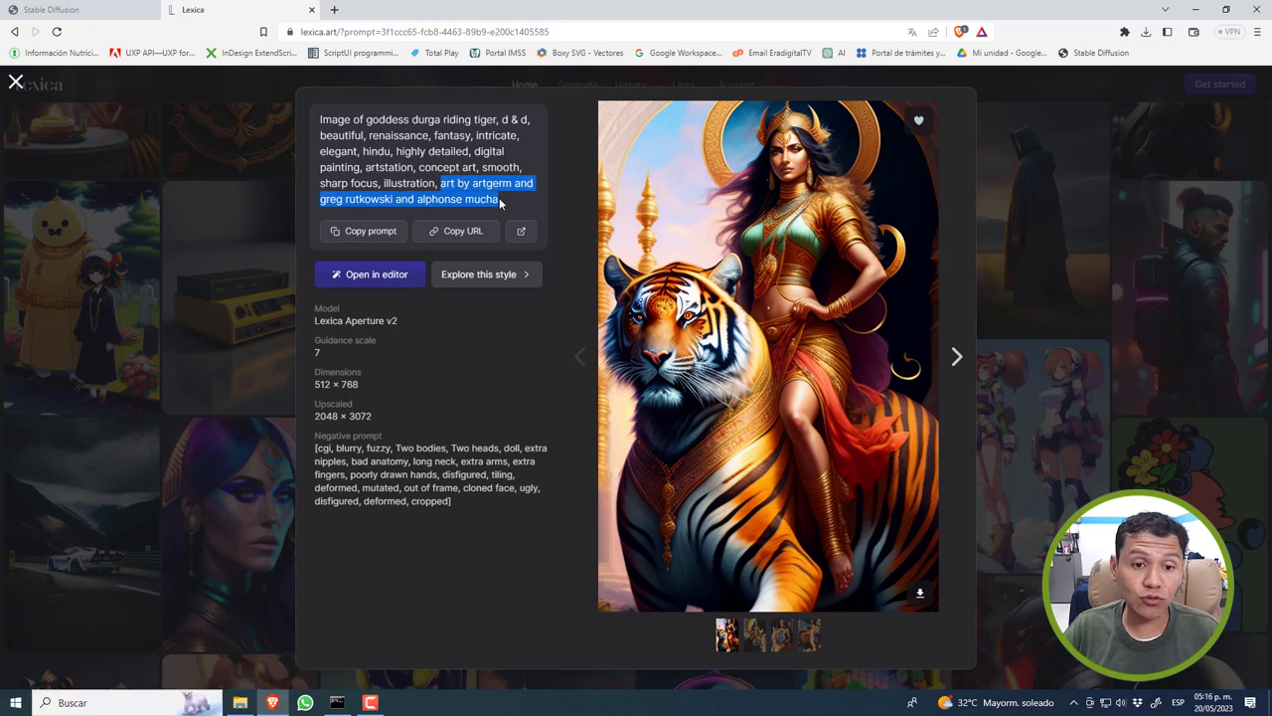
click(109, 702)
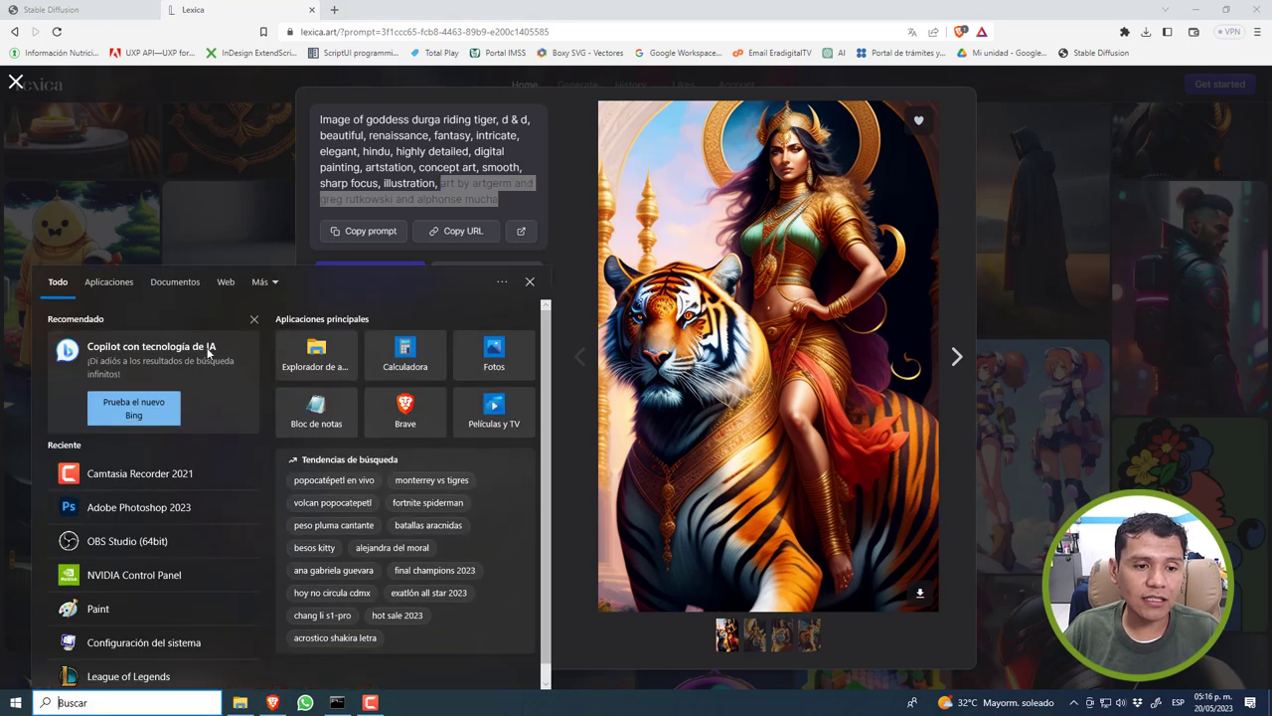
click(307, 403)
key(ctrl+v)
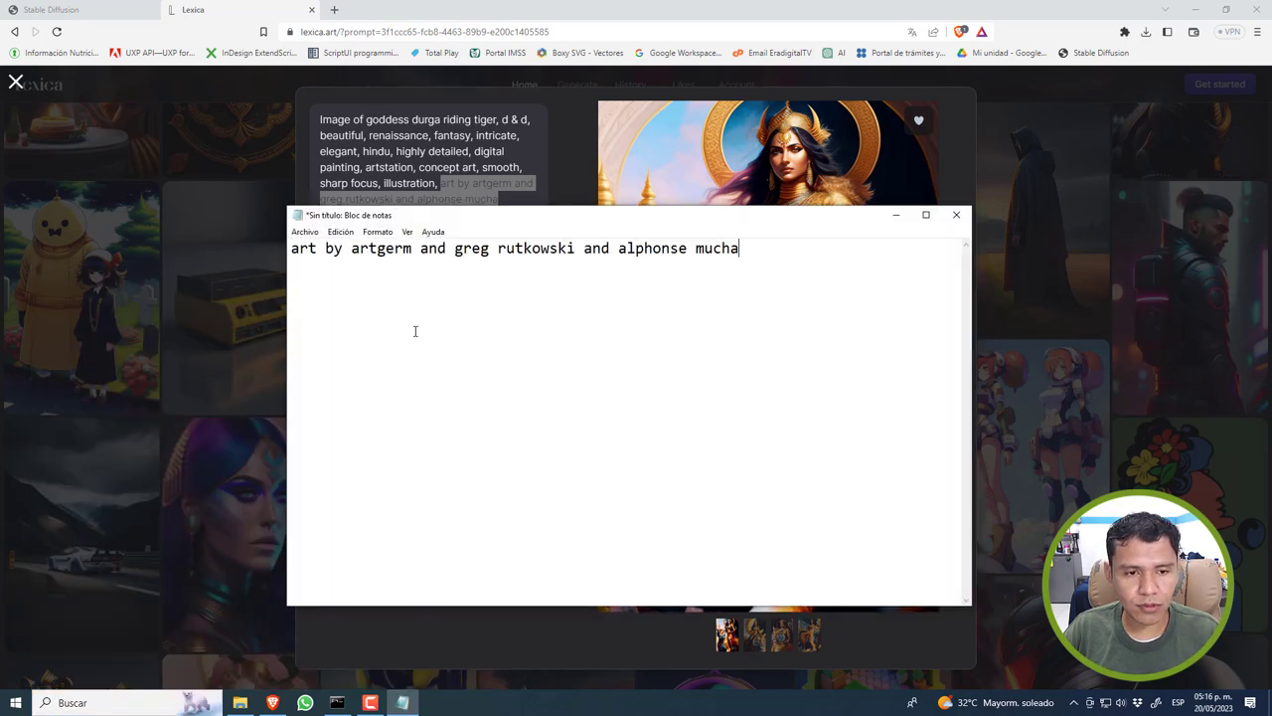
Minimize the Notepad document and review the goddess image's model and negative prompt on Lexica
click(896, 214)
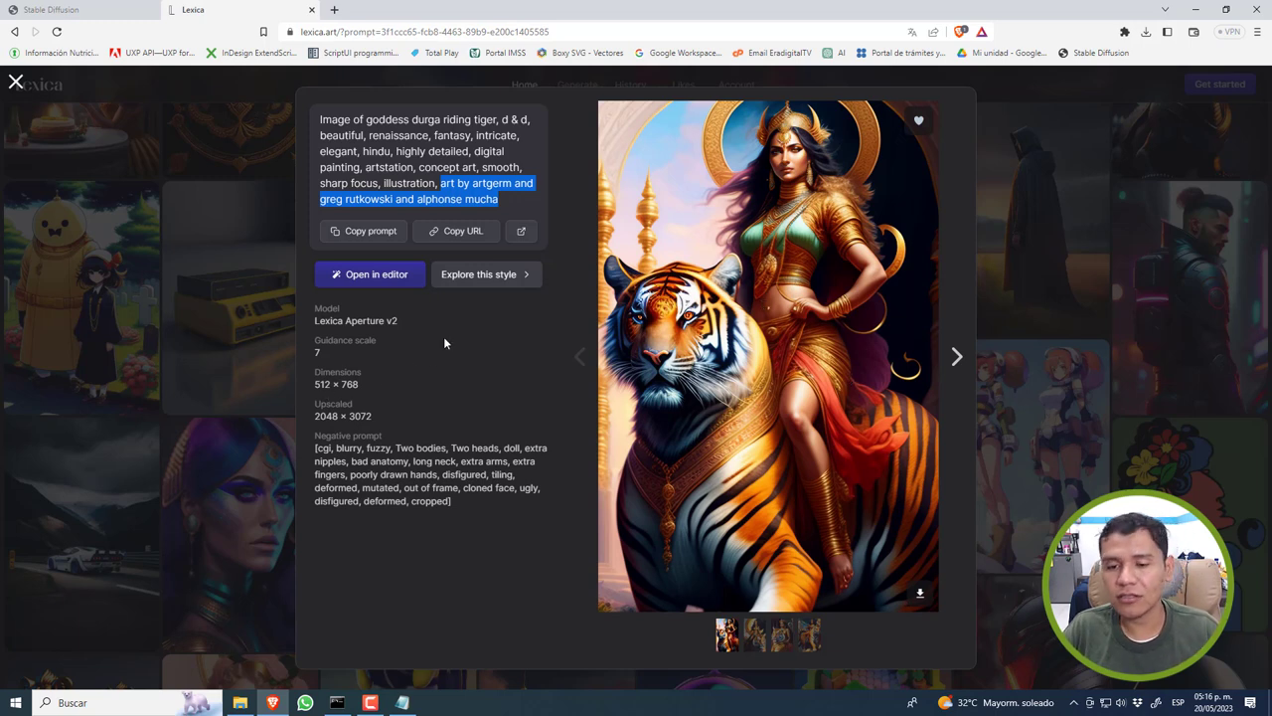
drag(315, 320, 384, 320)
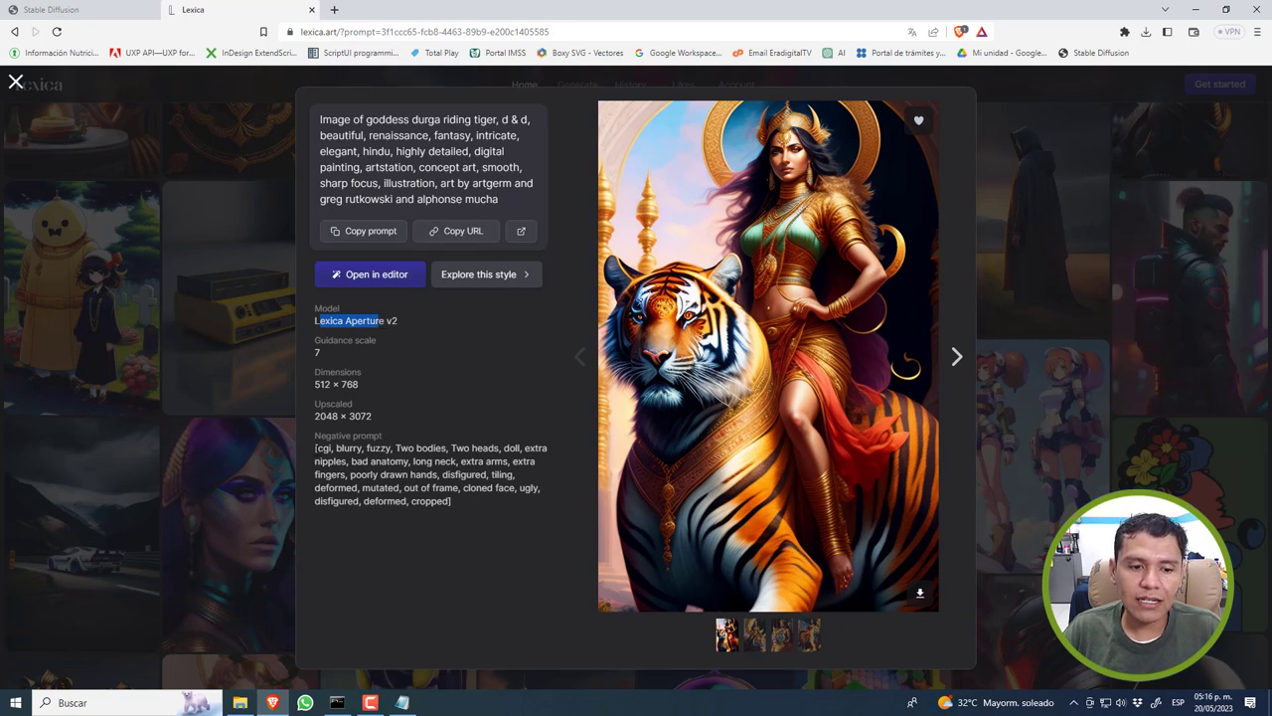
drag(318, 447, 470, 503)
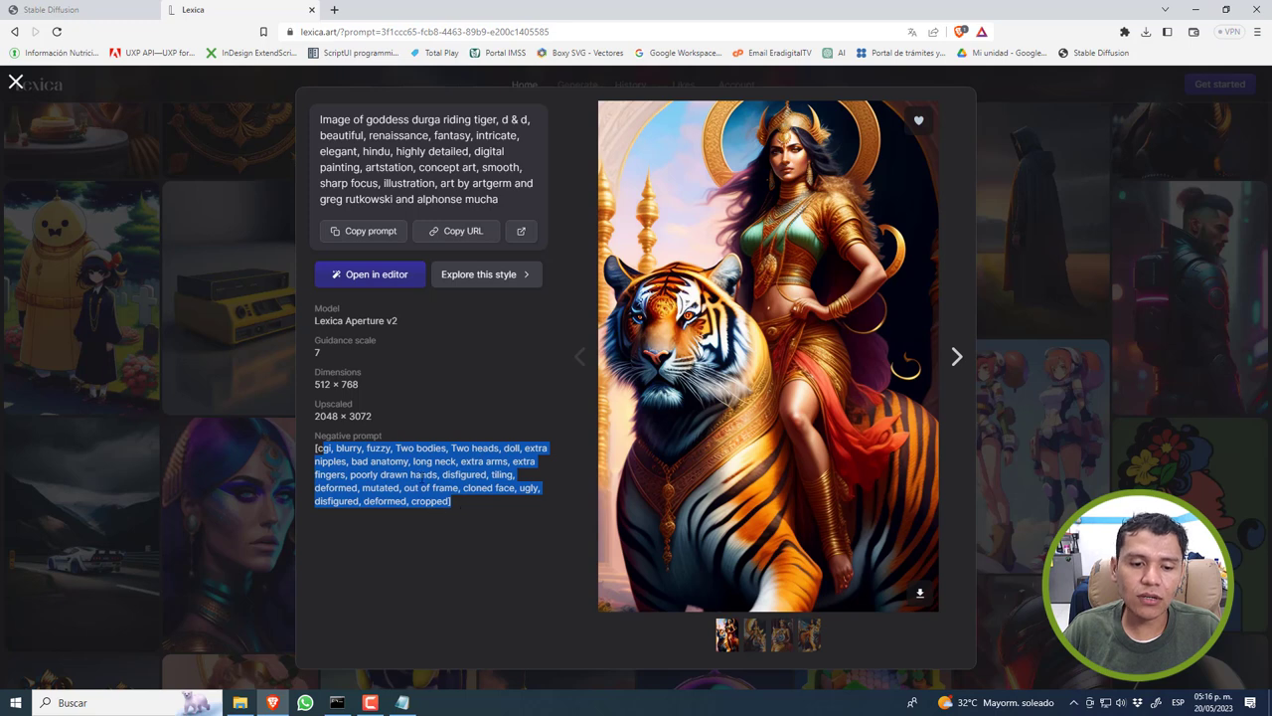
click(422, 474)
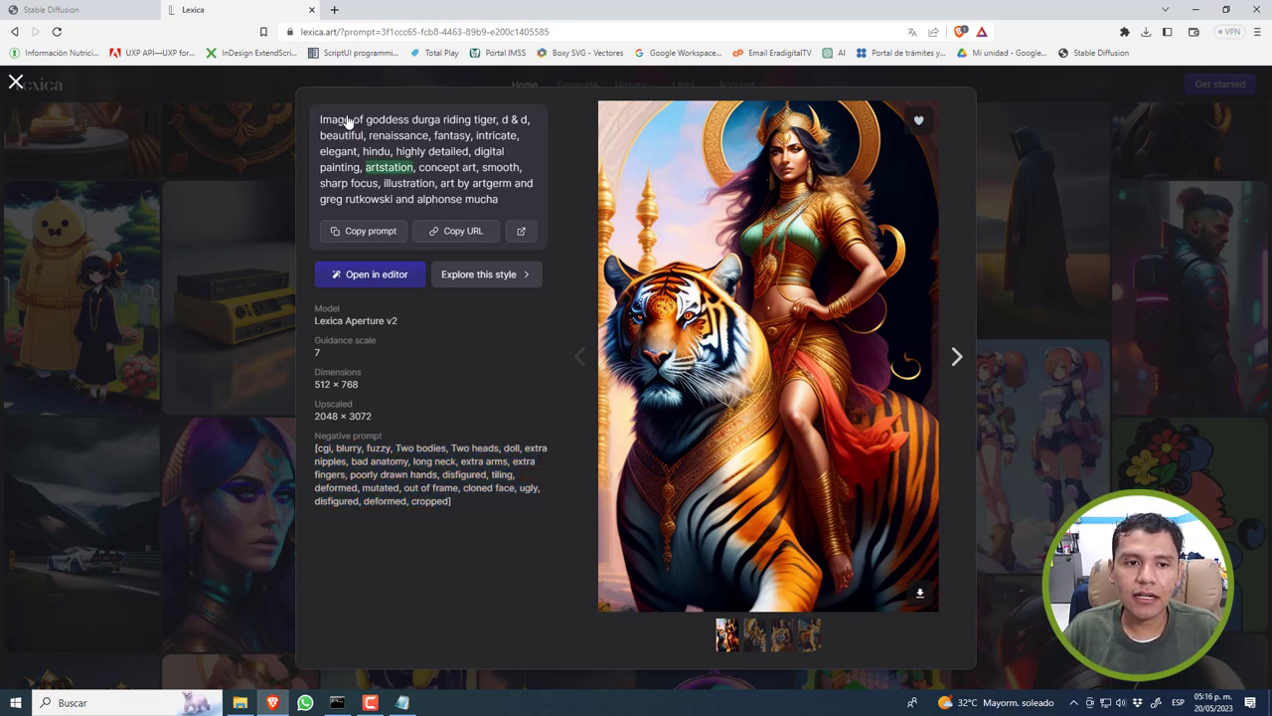
Check the negative prompt field in the Stable Diffusion web UI, and close the goddess image's details on Lexica
click(51, 12)
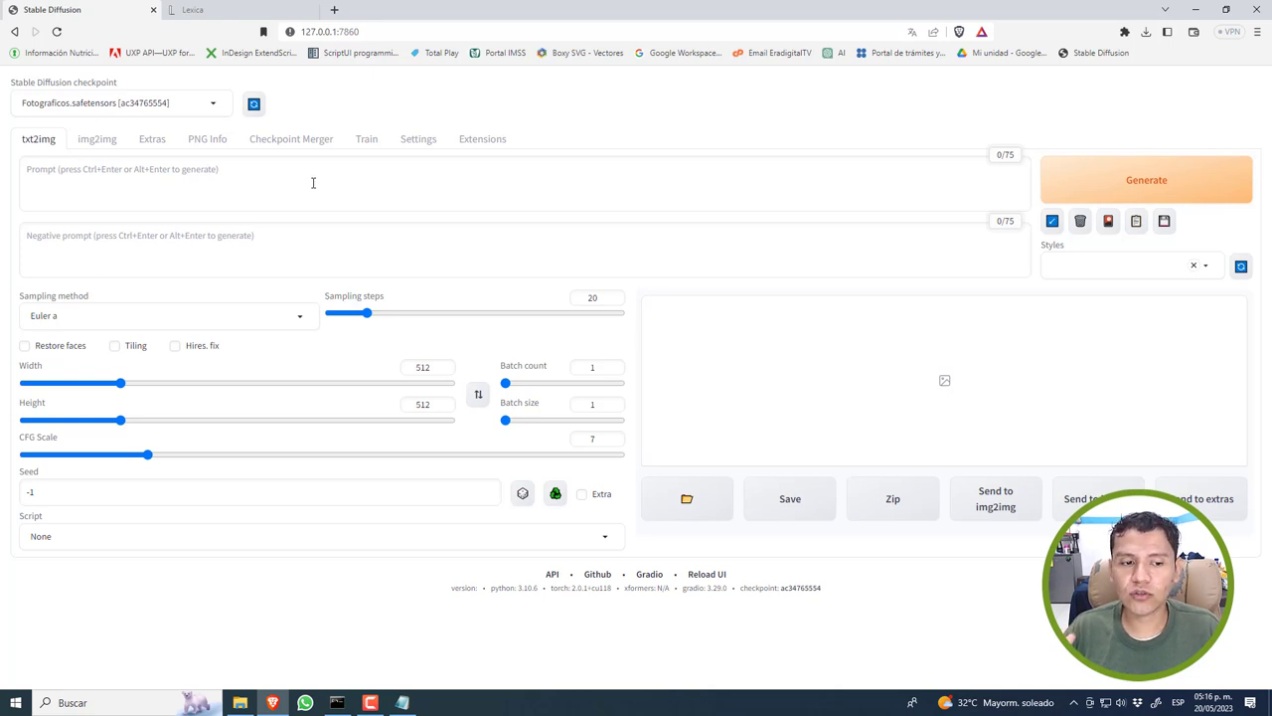
click(192, 254)
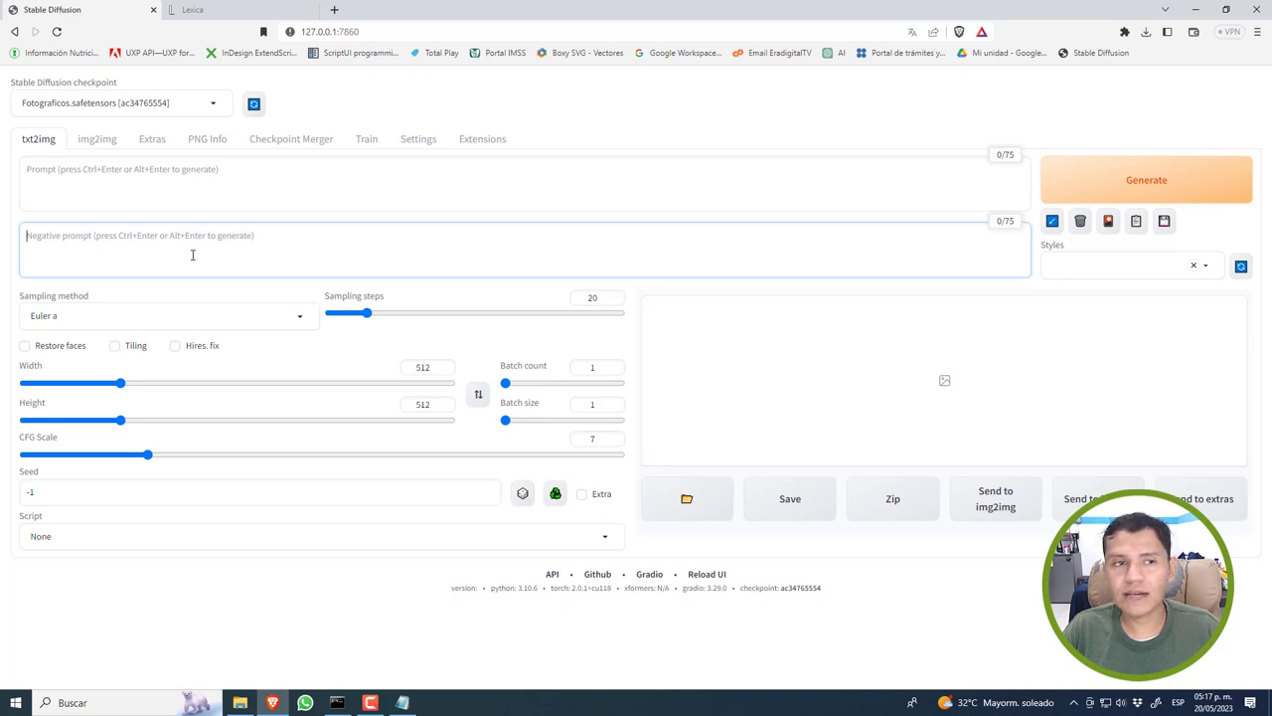
click(205, 12)
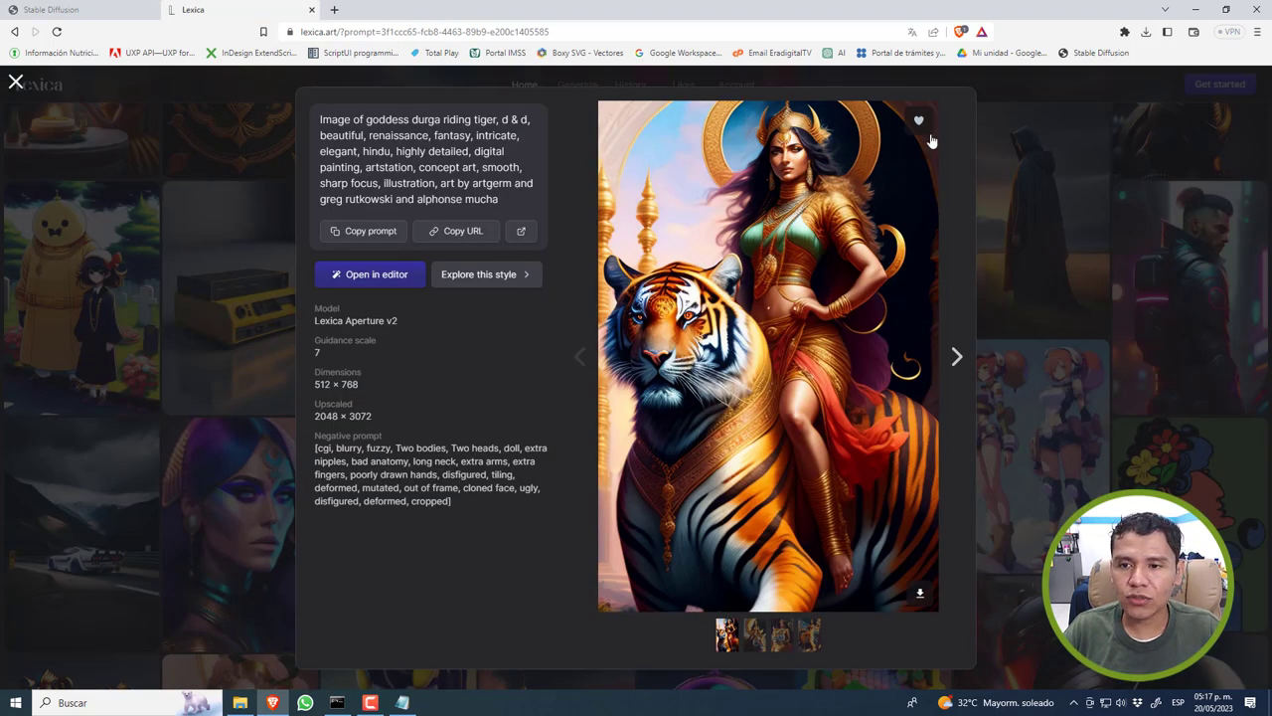
click(224, 441)
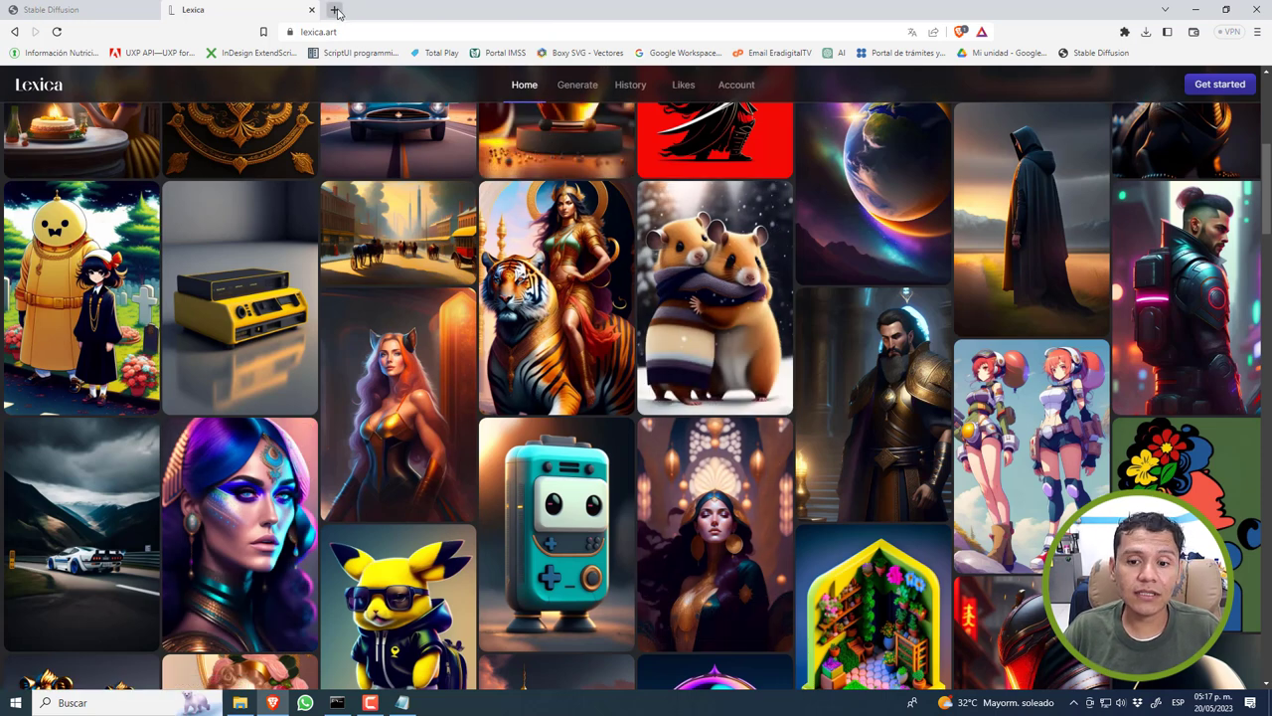
click(96, 12)
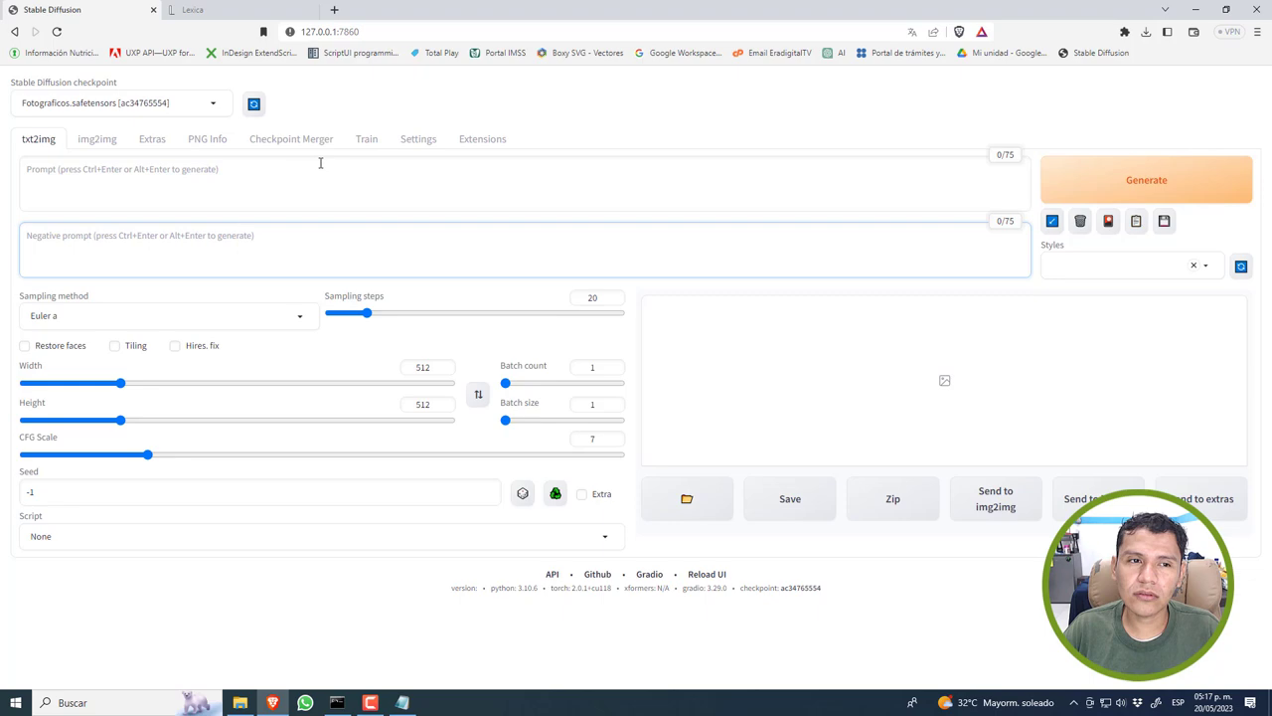
click(208, 12)
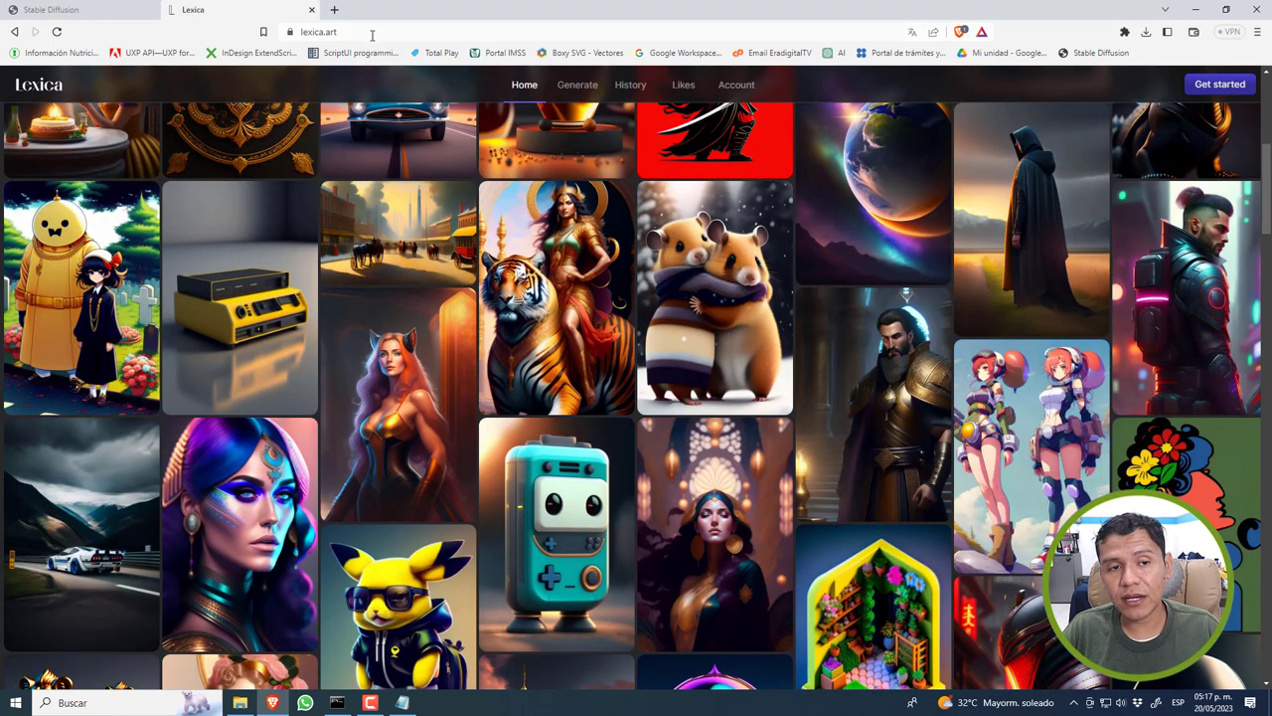
Open the Civitai website in a new browser tab
click(334, 10)
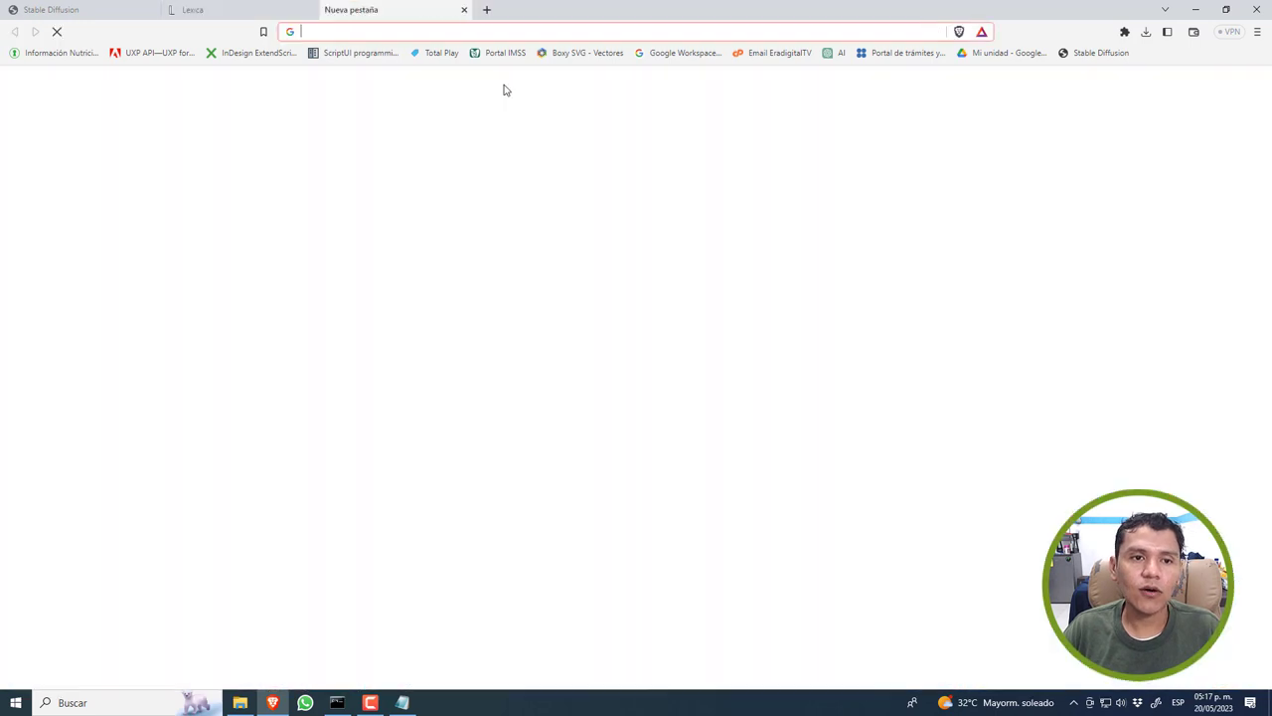
text(cicb)
key(BackSpace)
key(BackSpace)
text(vitai)
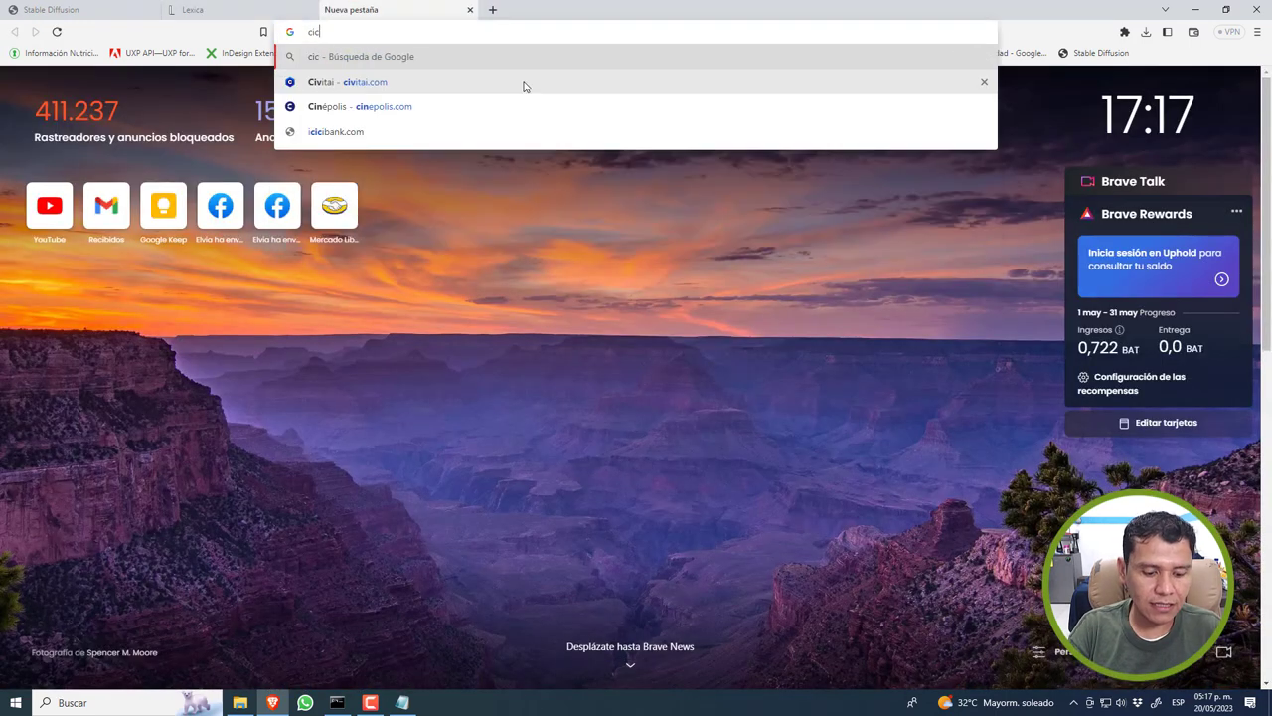
key(Return)
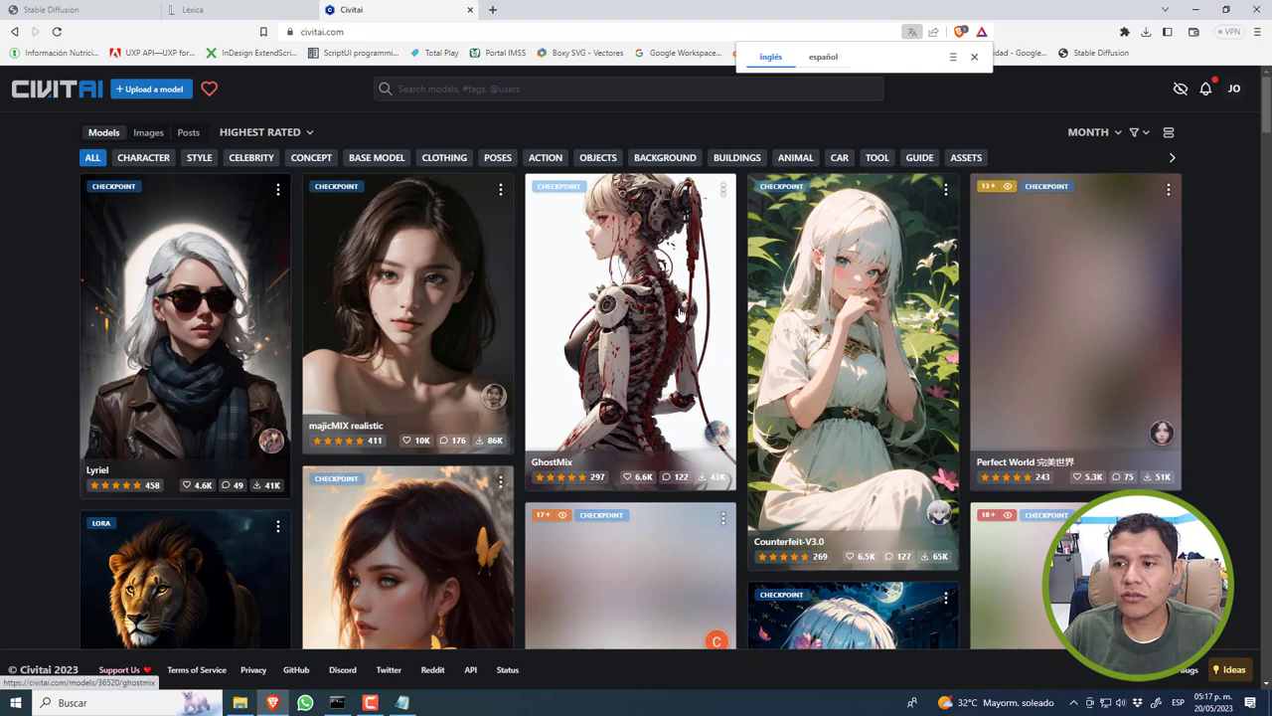
Browse Civitai's highest-rated models gallery, looking over the checkpoint and LoRA examples in different styles
scroll(680, 315, down, 2)
scroll(679, 314, down, 4)
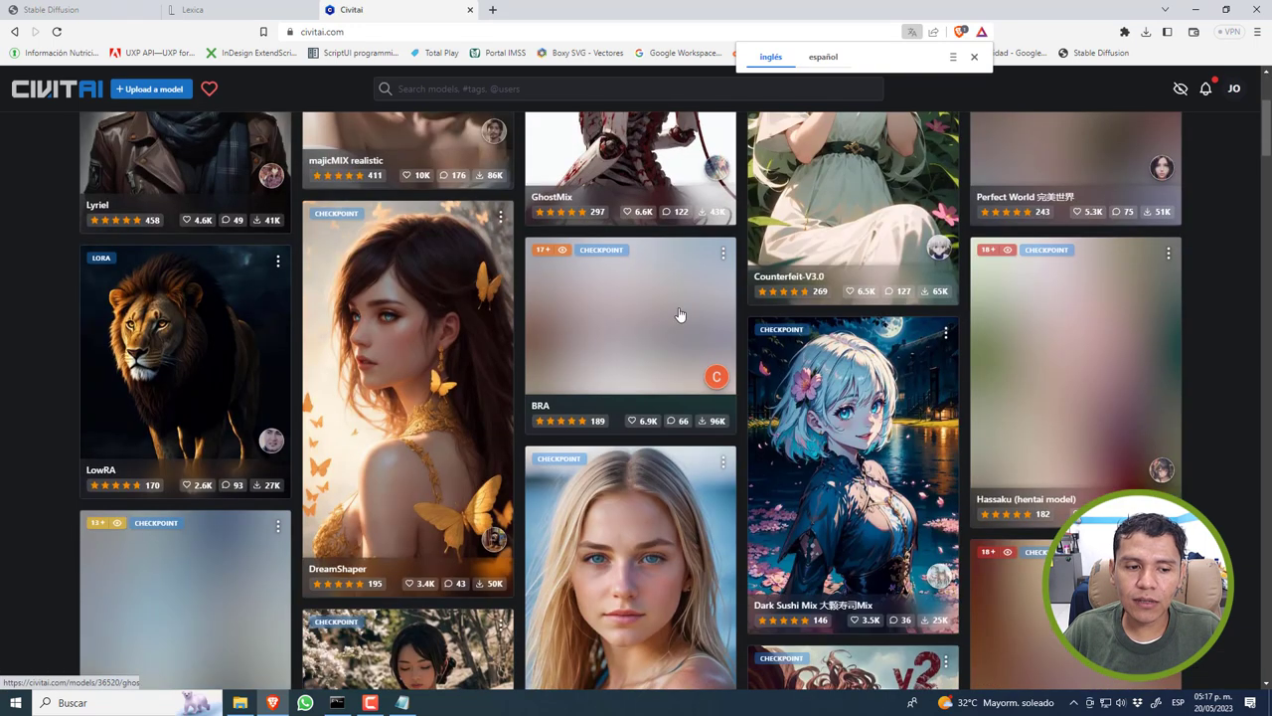
scroll(678, 306, down, 2)
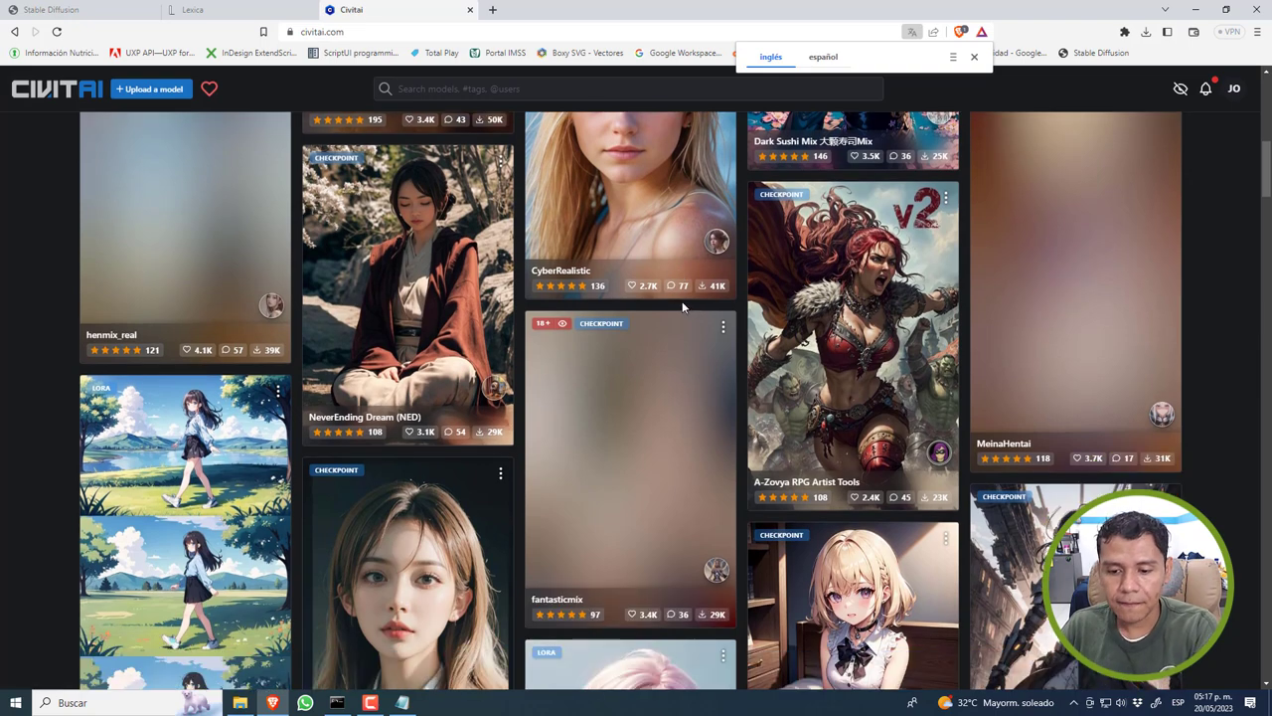
scroll(682, 306, down, 3)
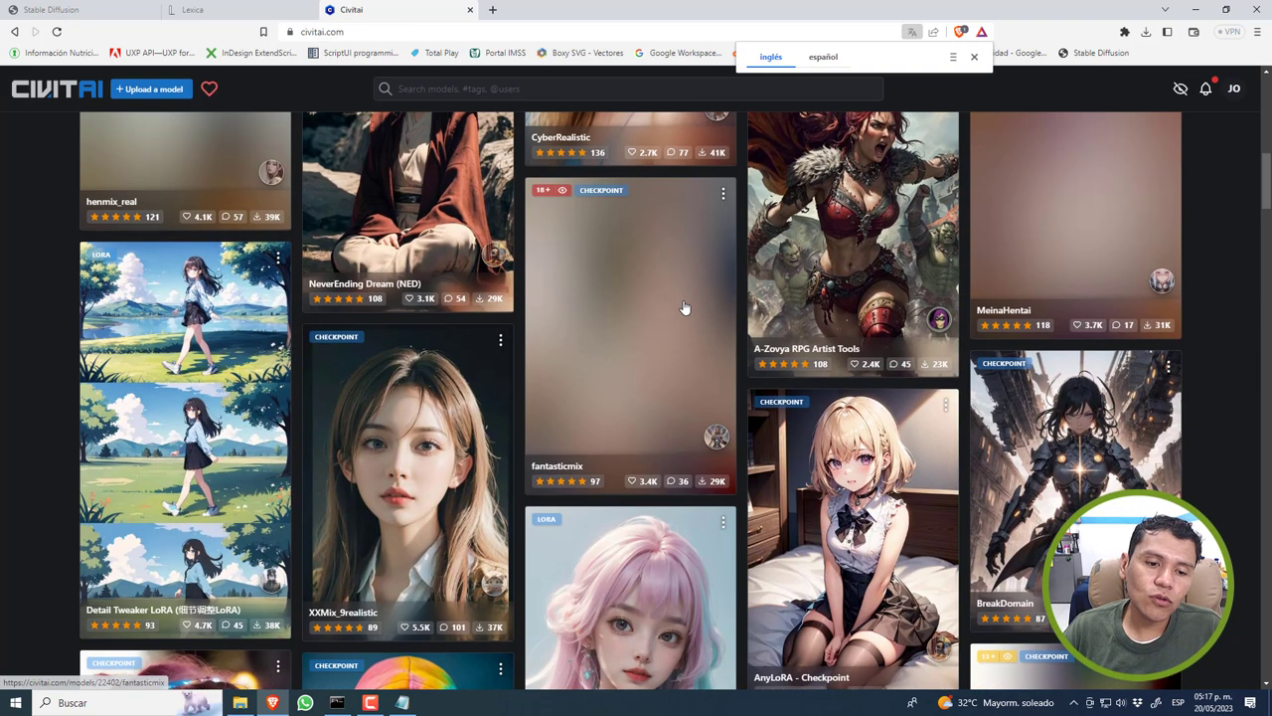
scroll(684, 308, down, 1)
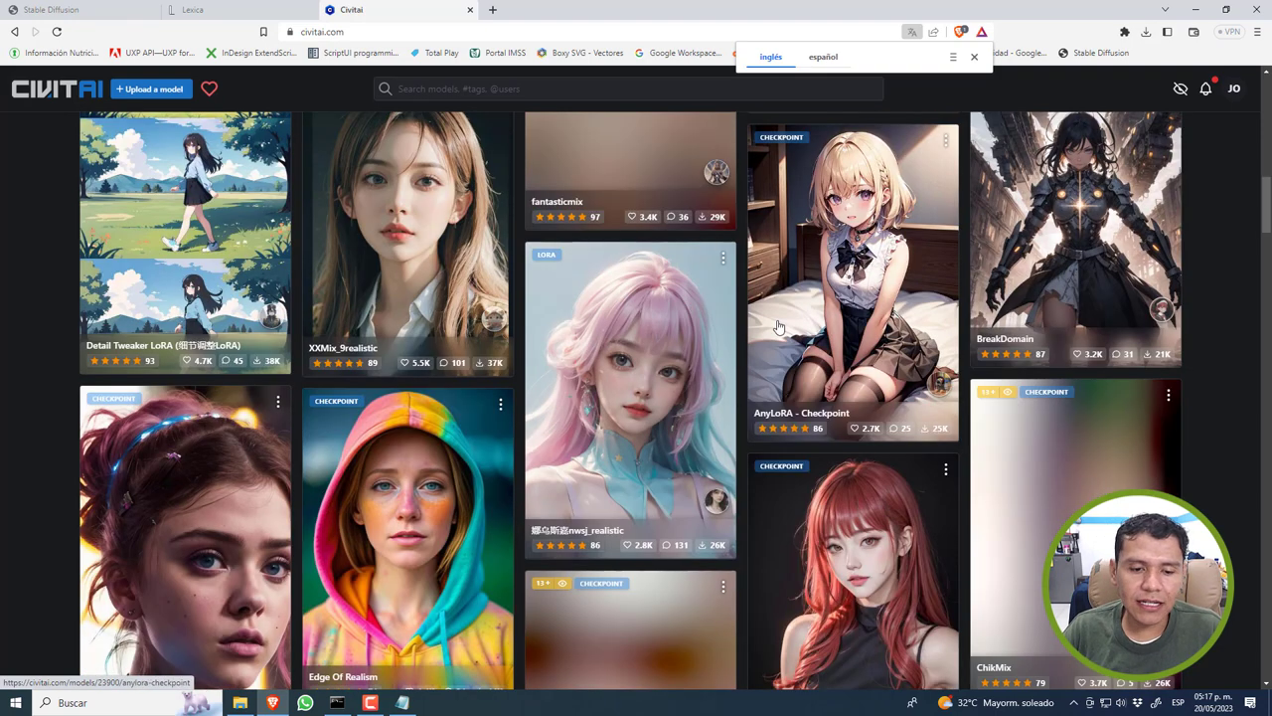
scroll(777, 328, down, 5)
scroll(778, 329, down, 3)
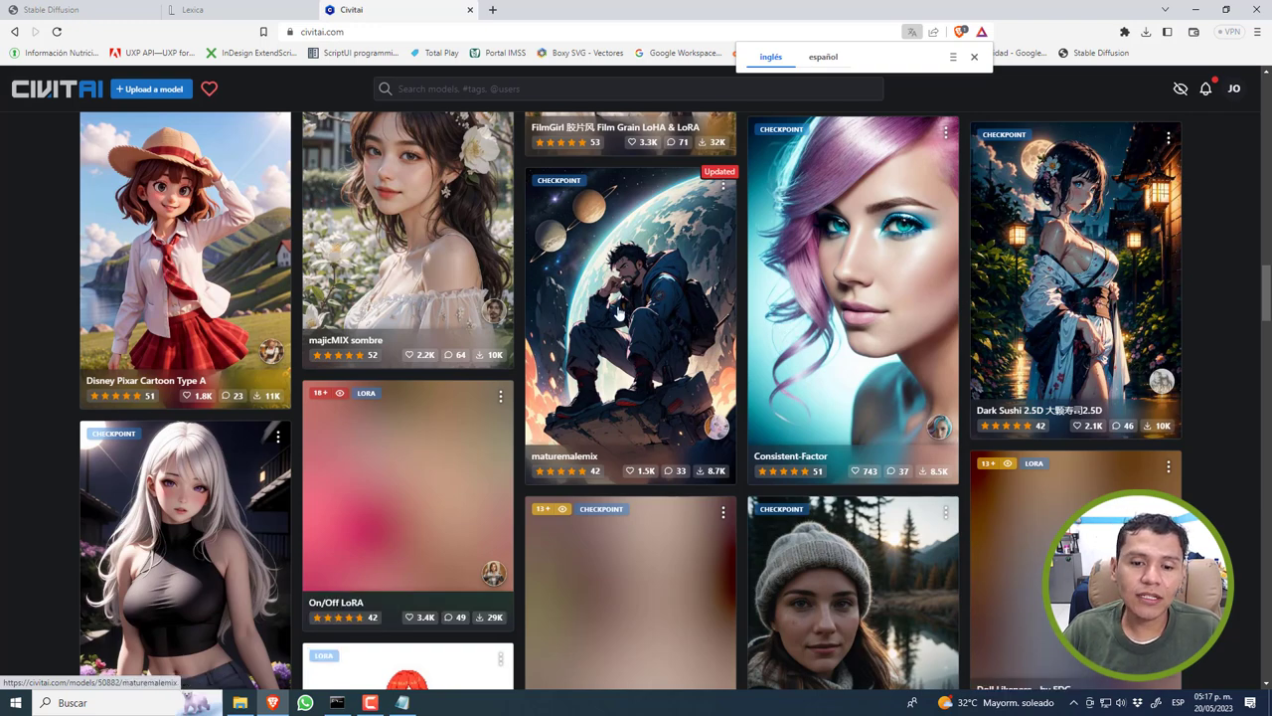
scroll(642, 299, down, 1)
scroll(645, 295, down, 1)
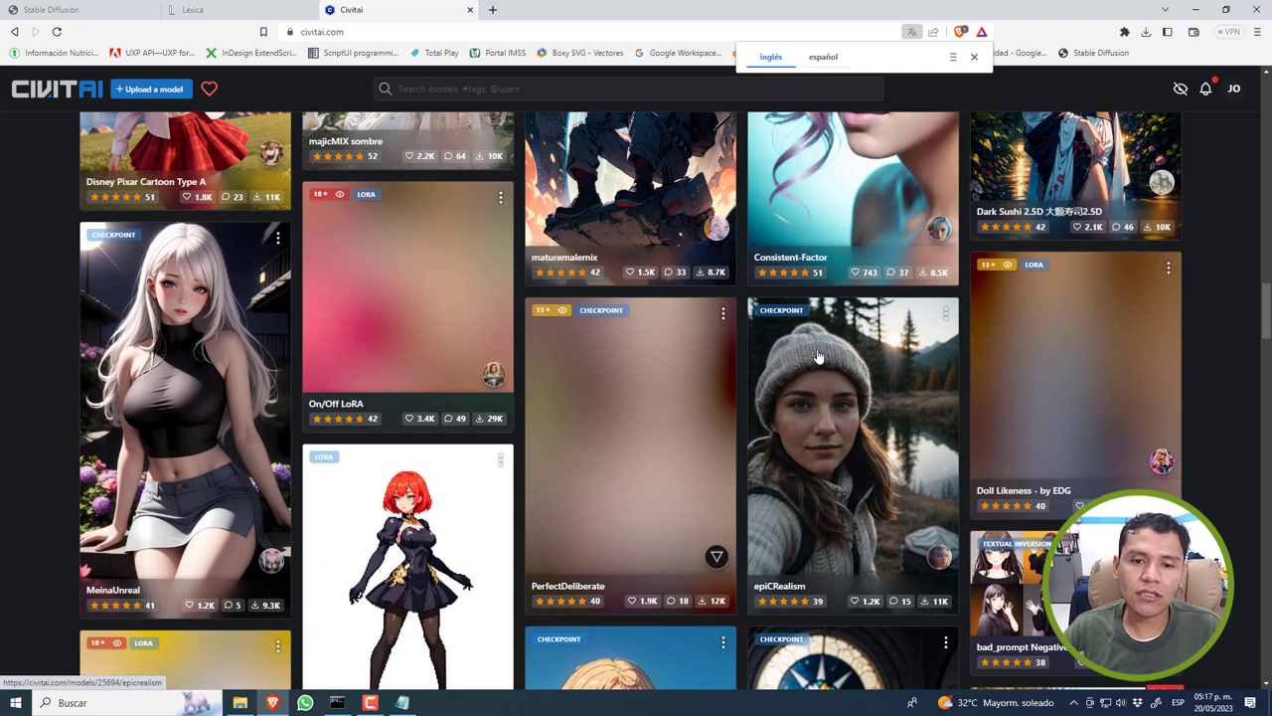
scroll(818, 358, down, 1)
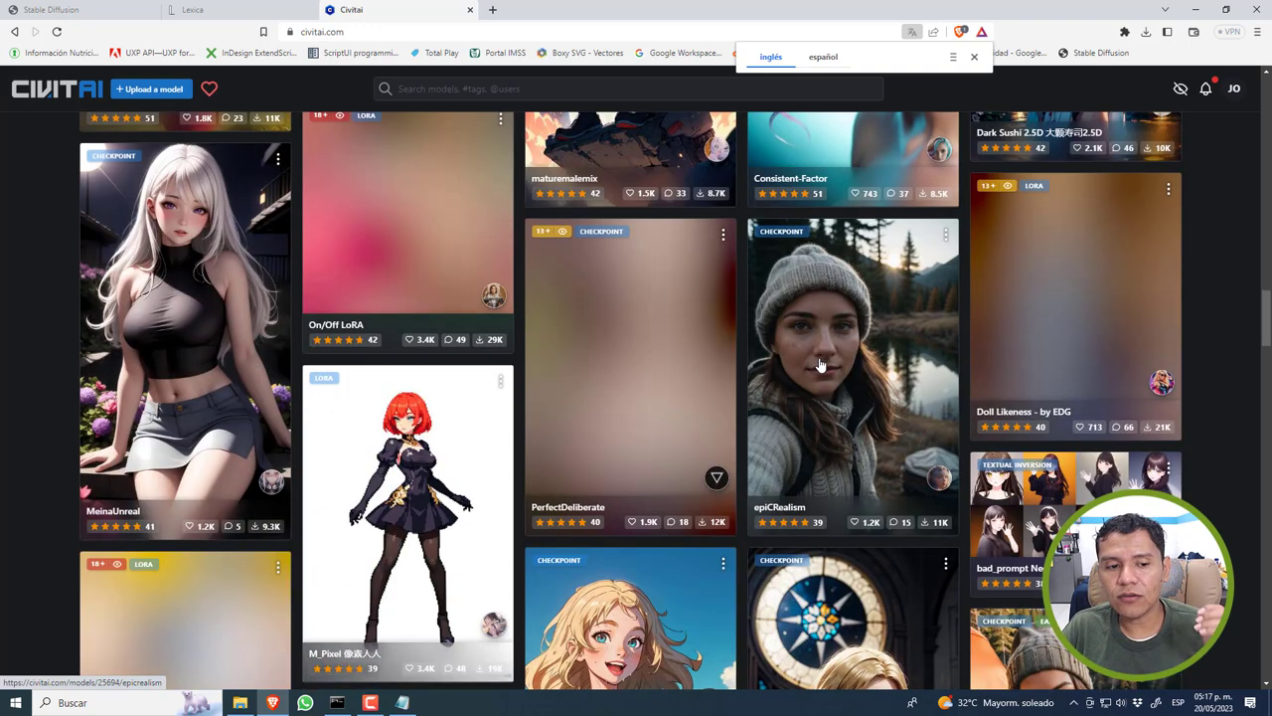
scroll(758, 379, down, 1)
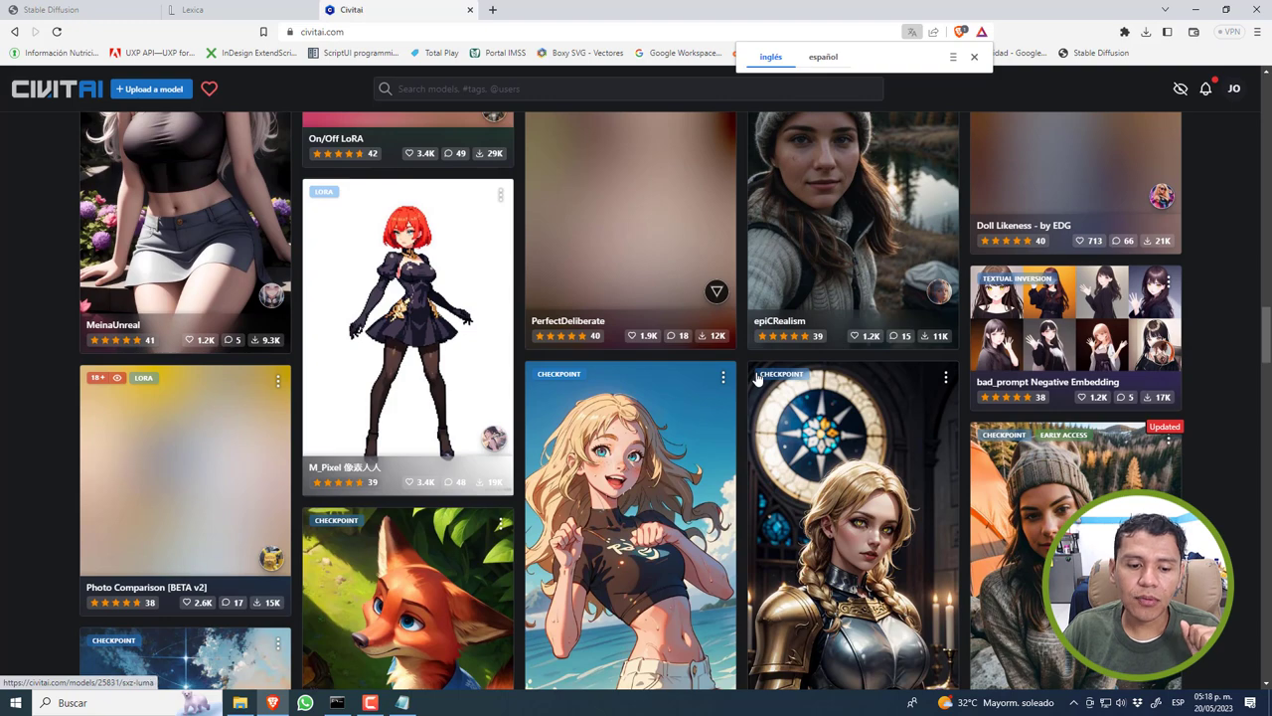
scroll(758, 379, down, 1)
scroll(757, 379, down, 1)
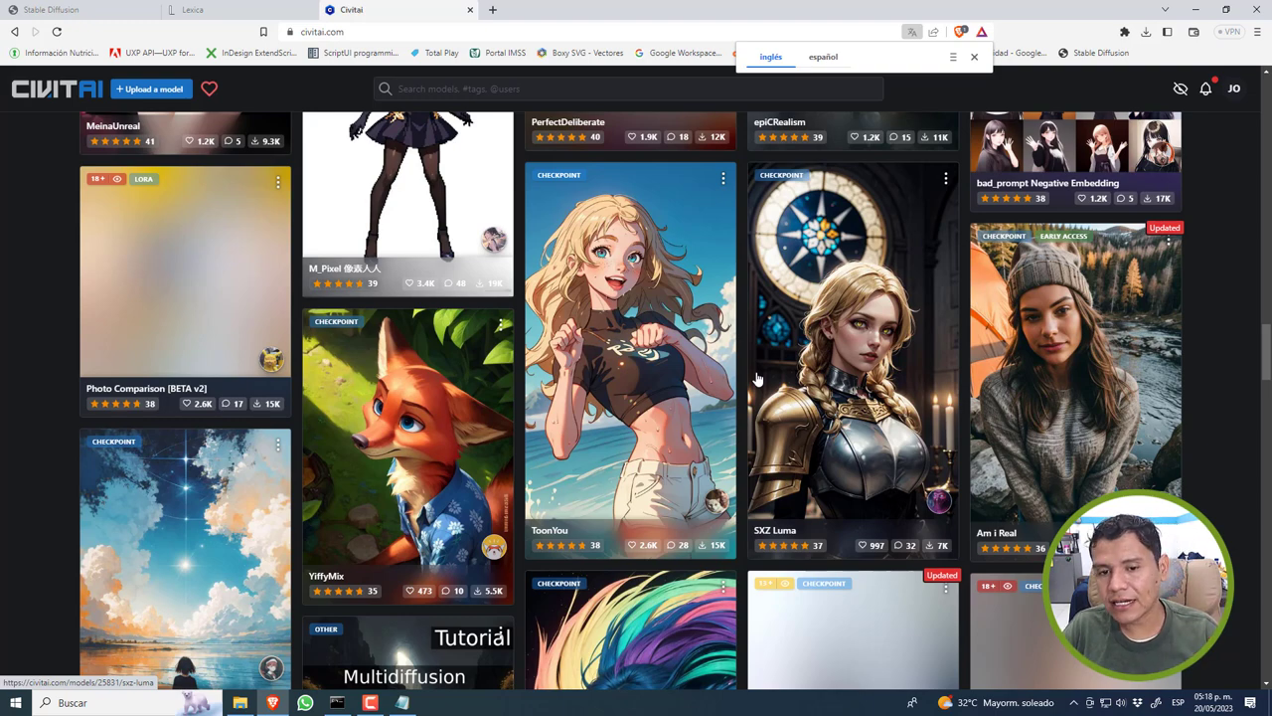
scroll(757, 379, down, 1)
scroll(635, 394, down, 1)
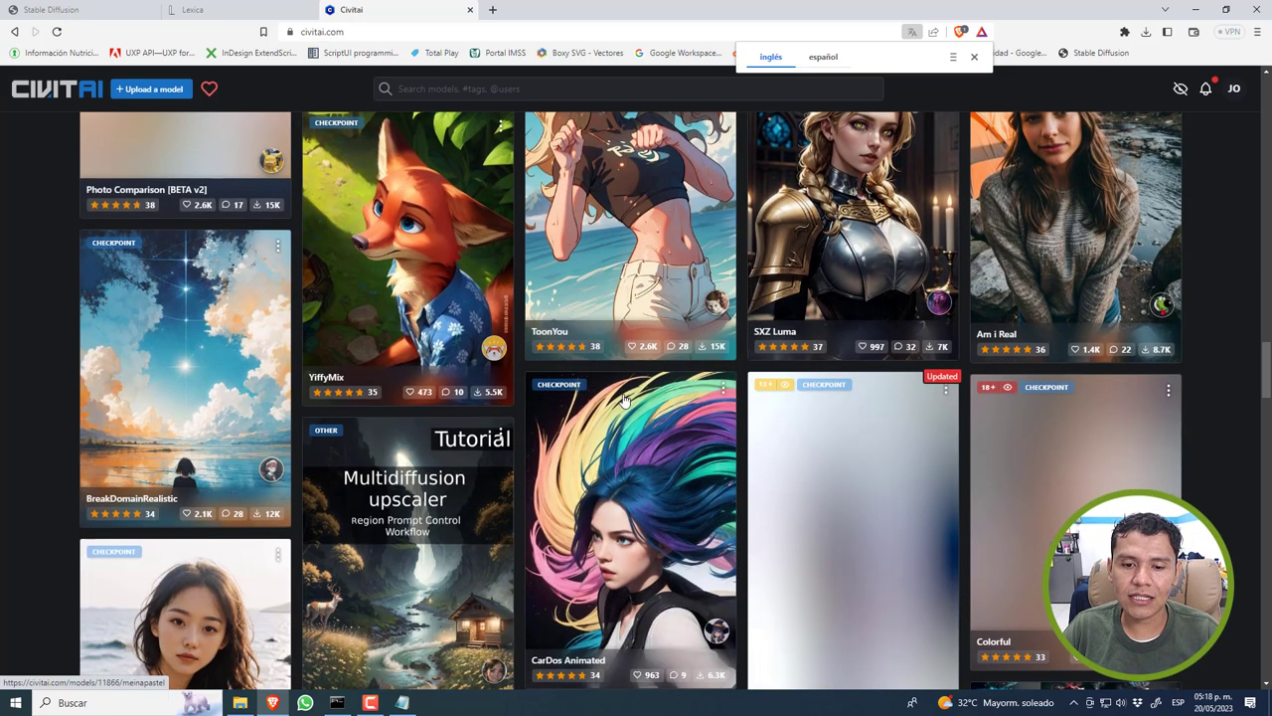
scroll(639, 477, down, 1)
scroll(640, 477, down, 3)
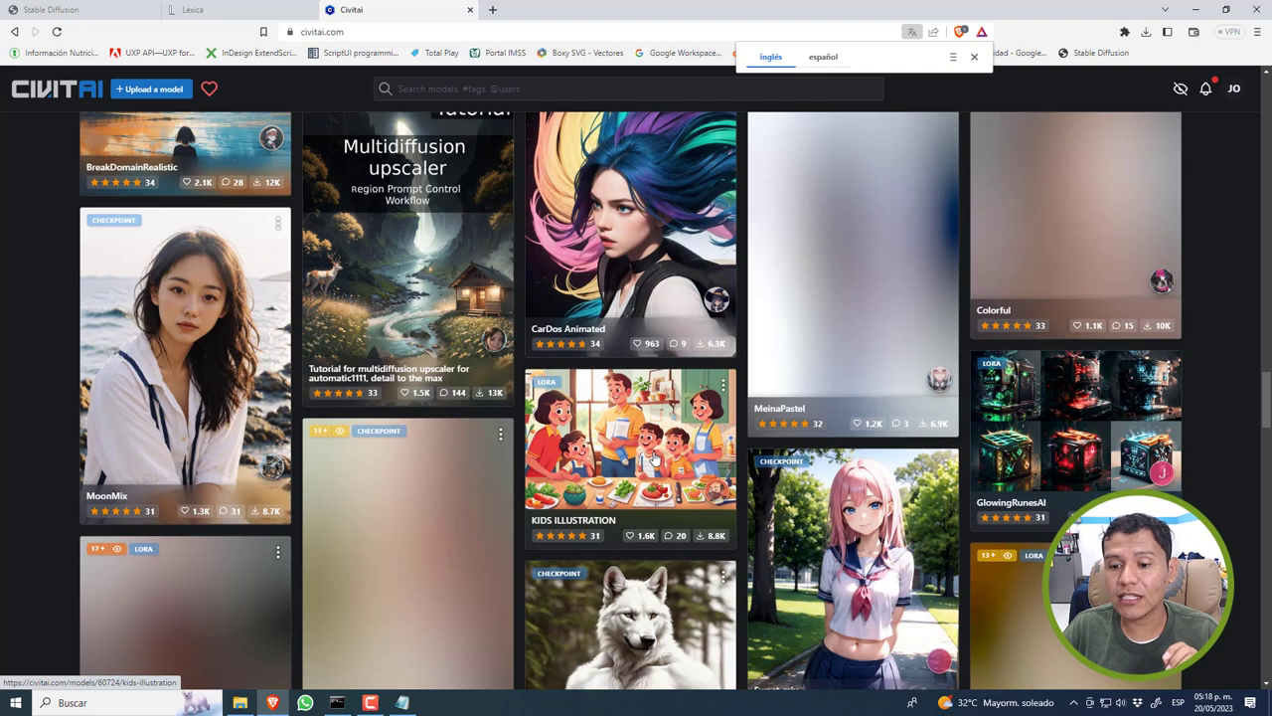
scroll(655, 456, down, 2)
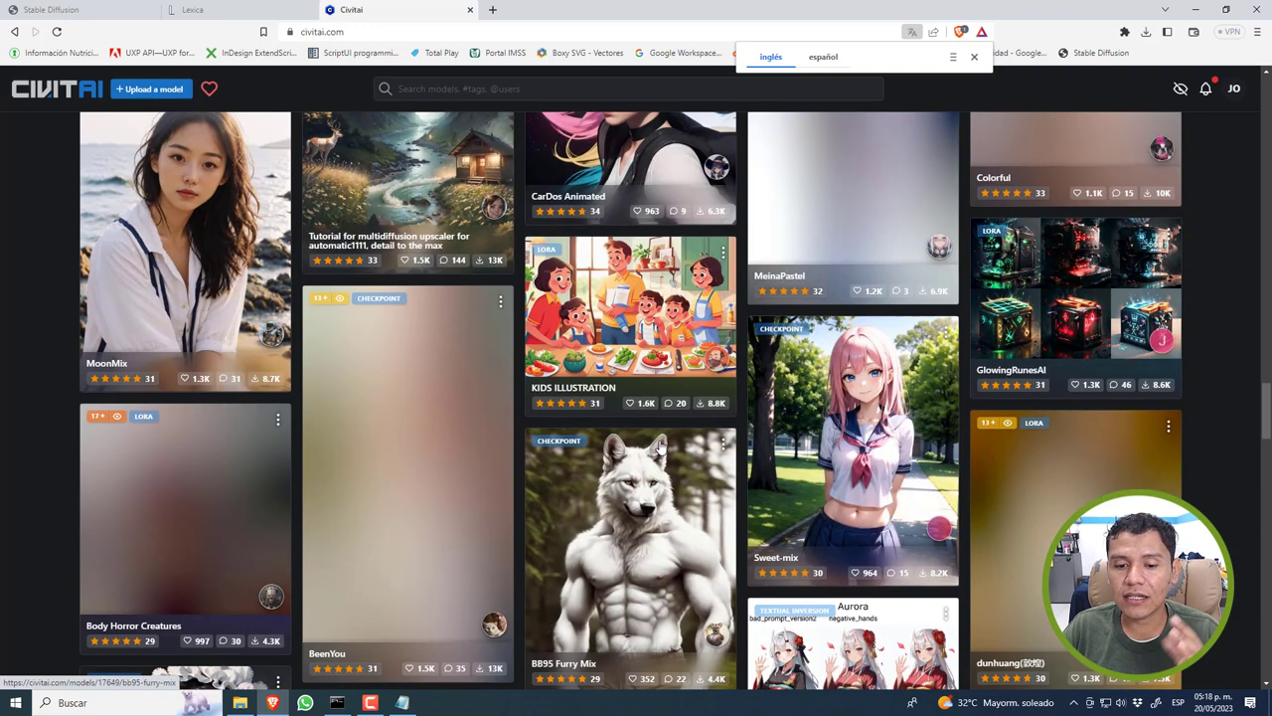
scroll(660, 448, down, 2)
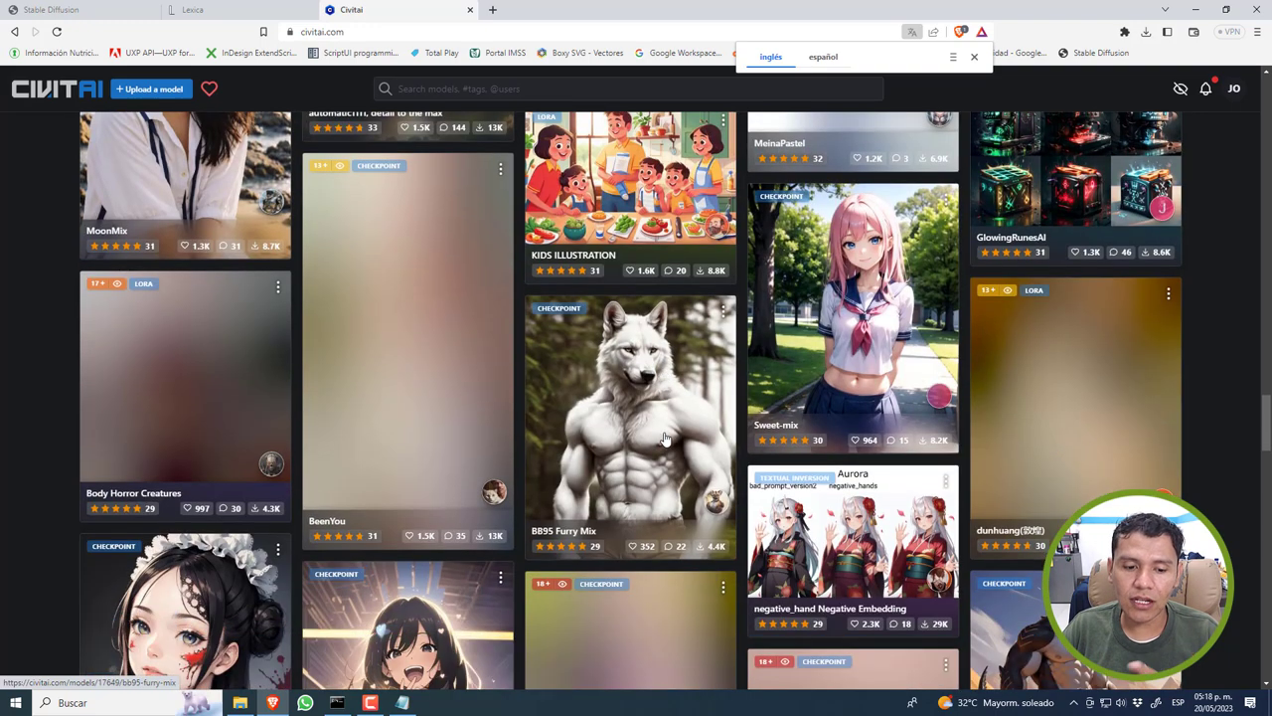
scroll(664, 438, down, 3)
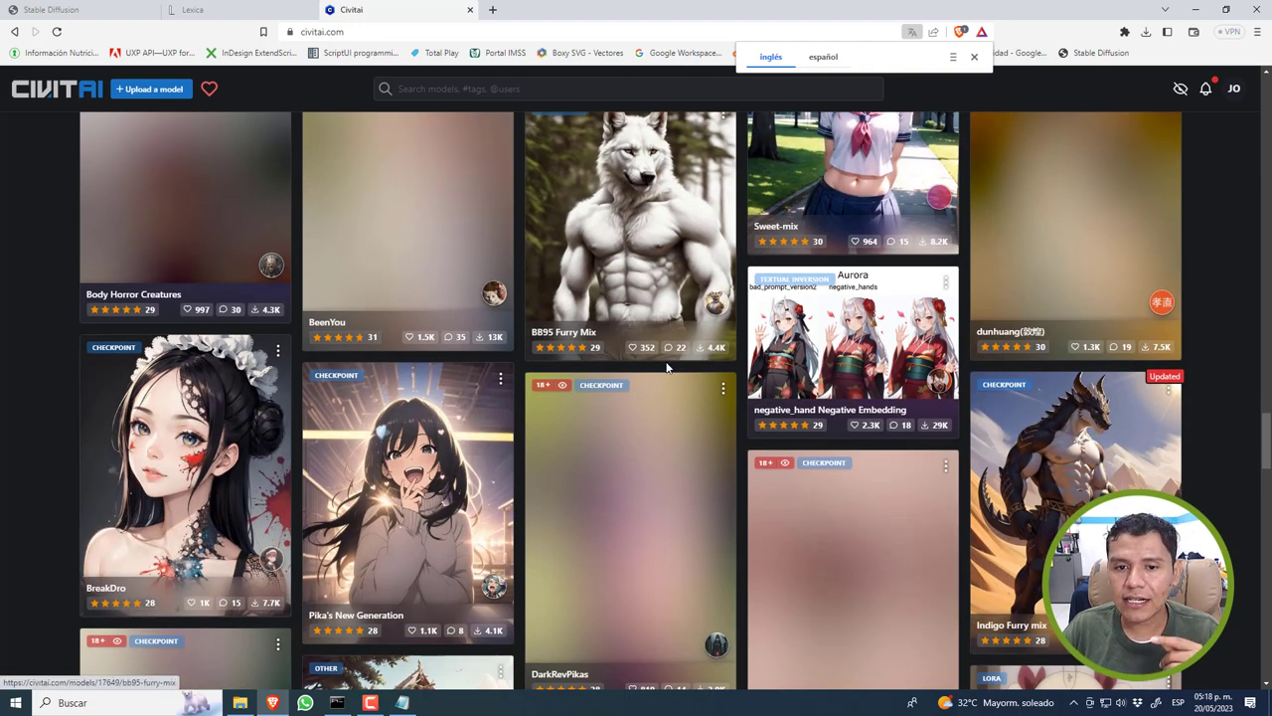
scroll(672, 363, up, 4)
scroll(672, 363, up, 6)
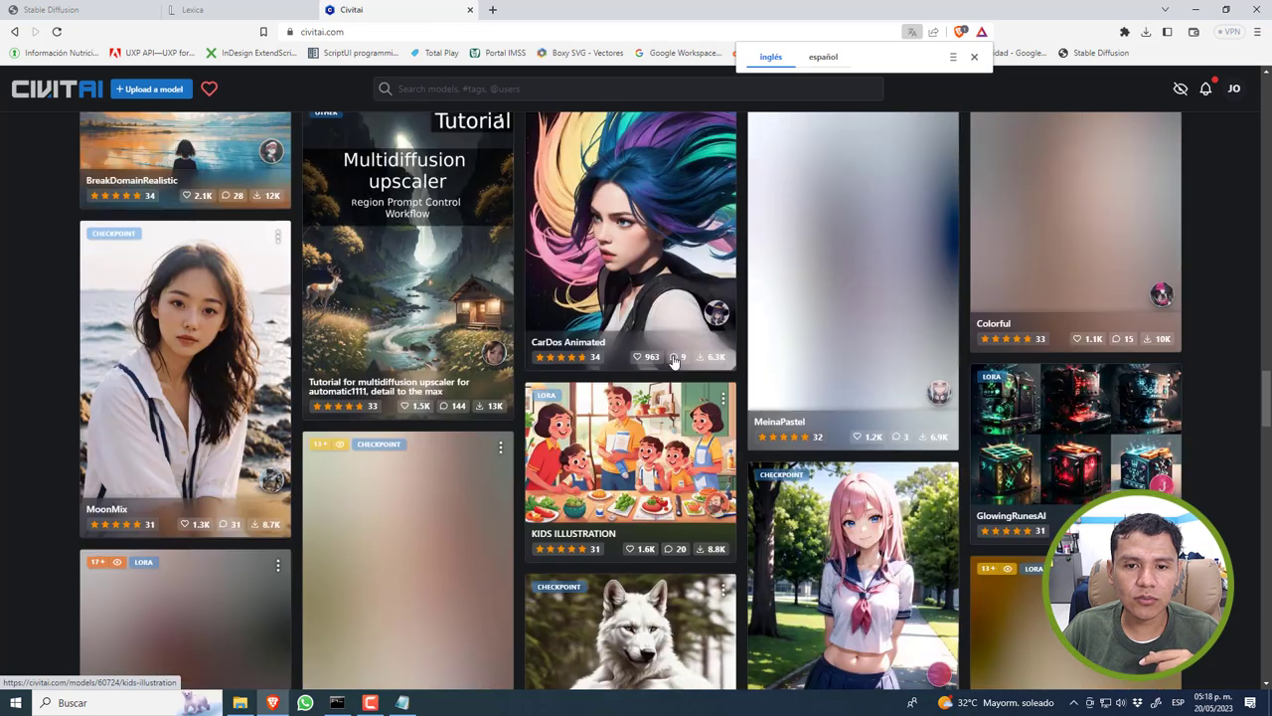
scroll(672, 363, up, 5)
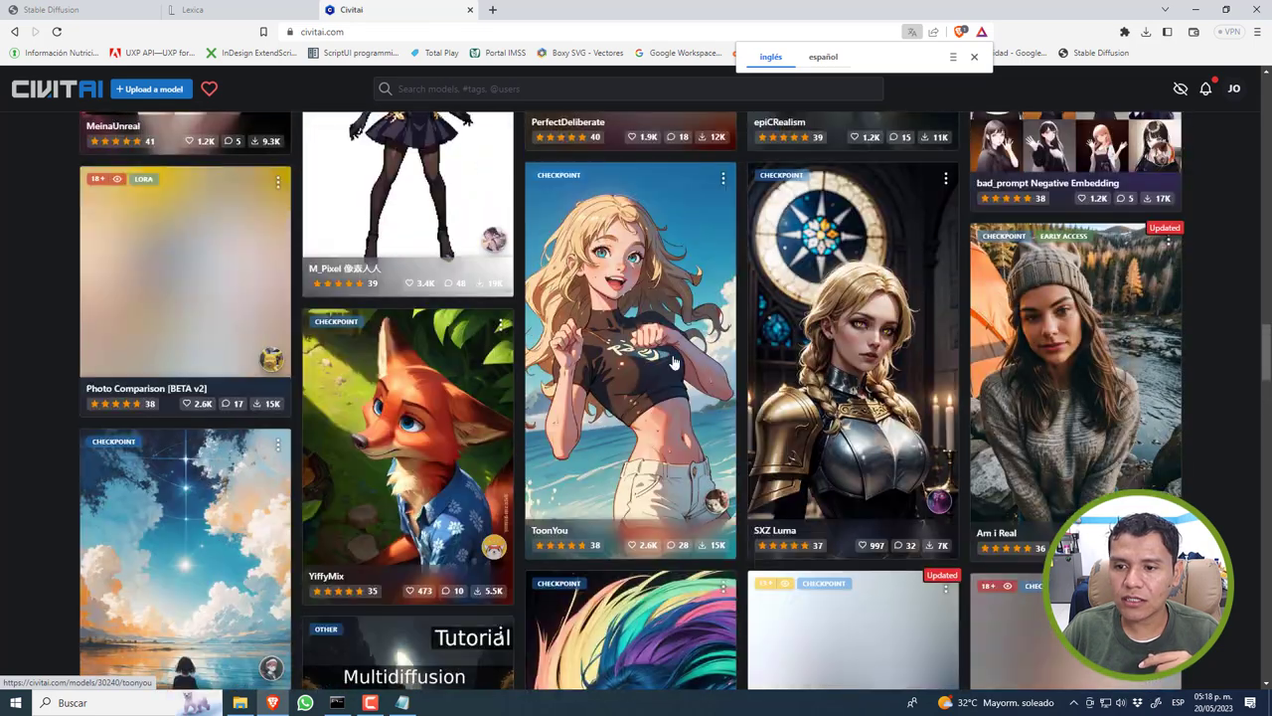
scroll(672, 363, up, 6)
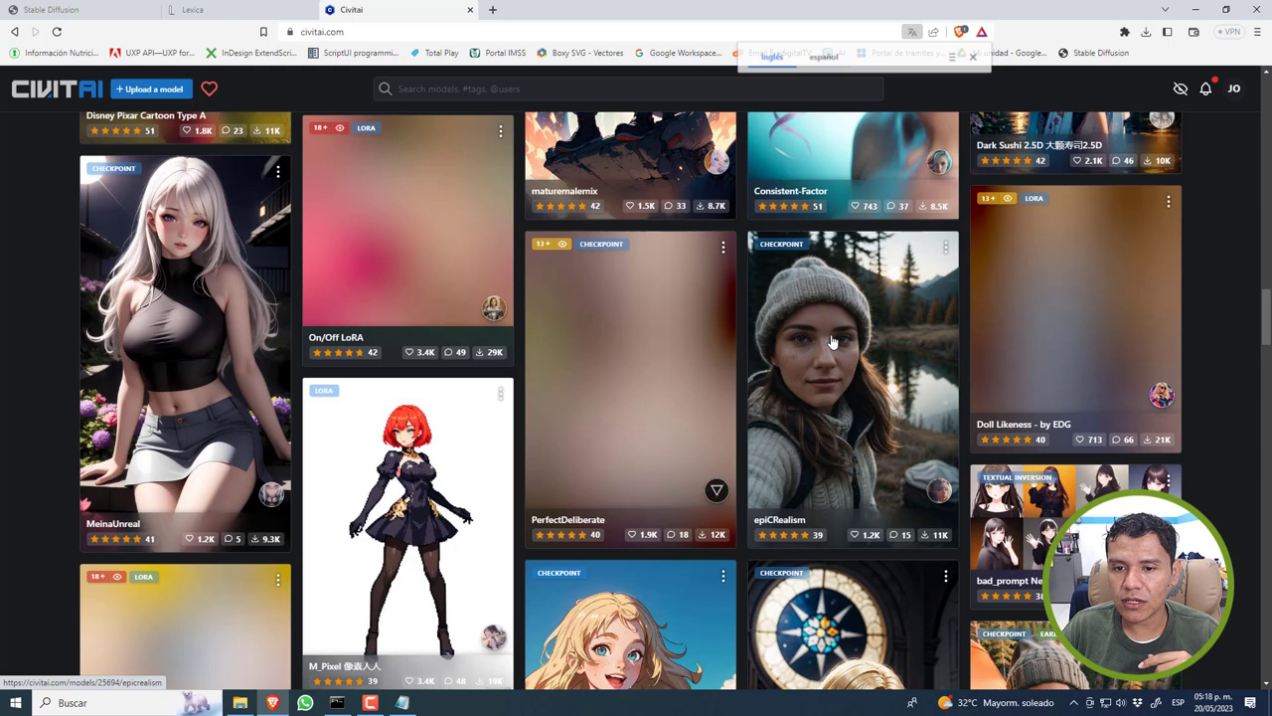
Open the epiCRealism checkpoint's model page and look through its sample images
click(833, 342)
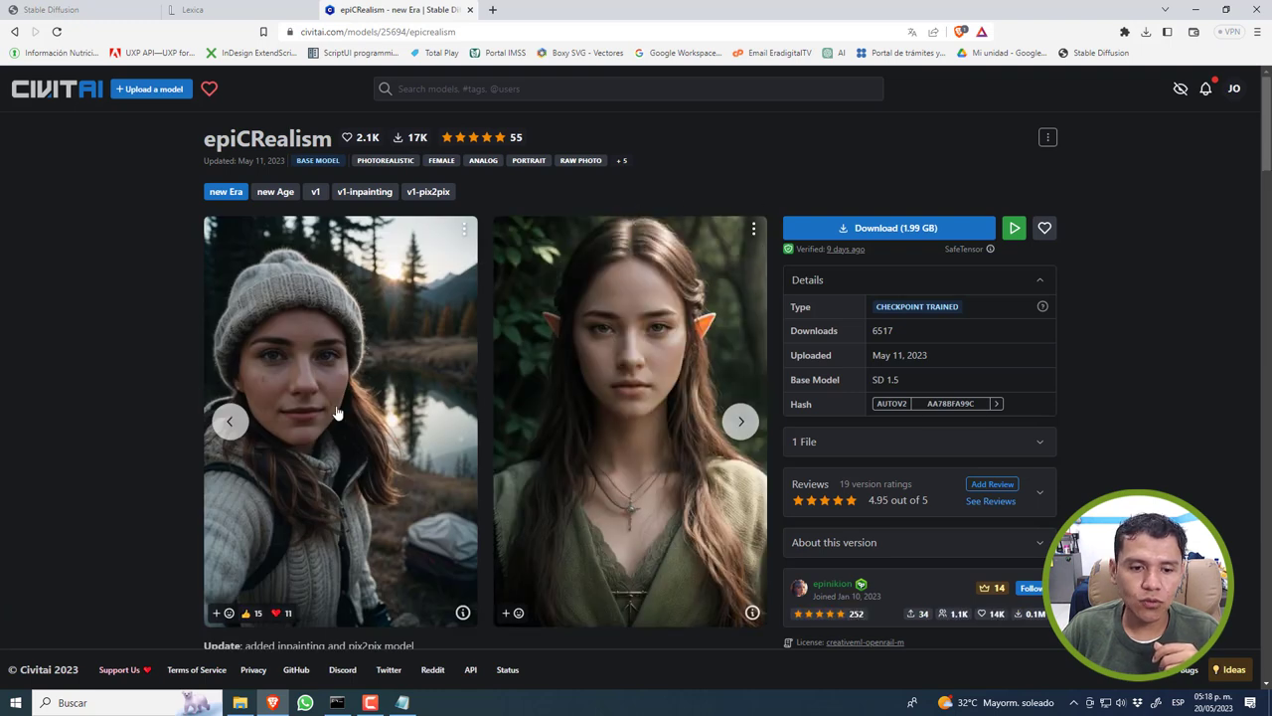
click(739, 423)
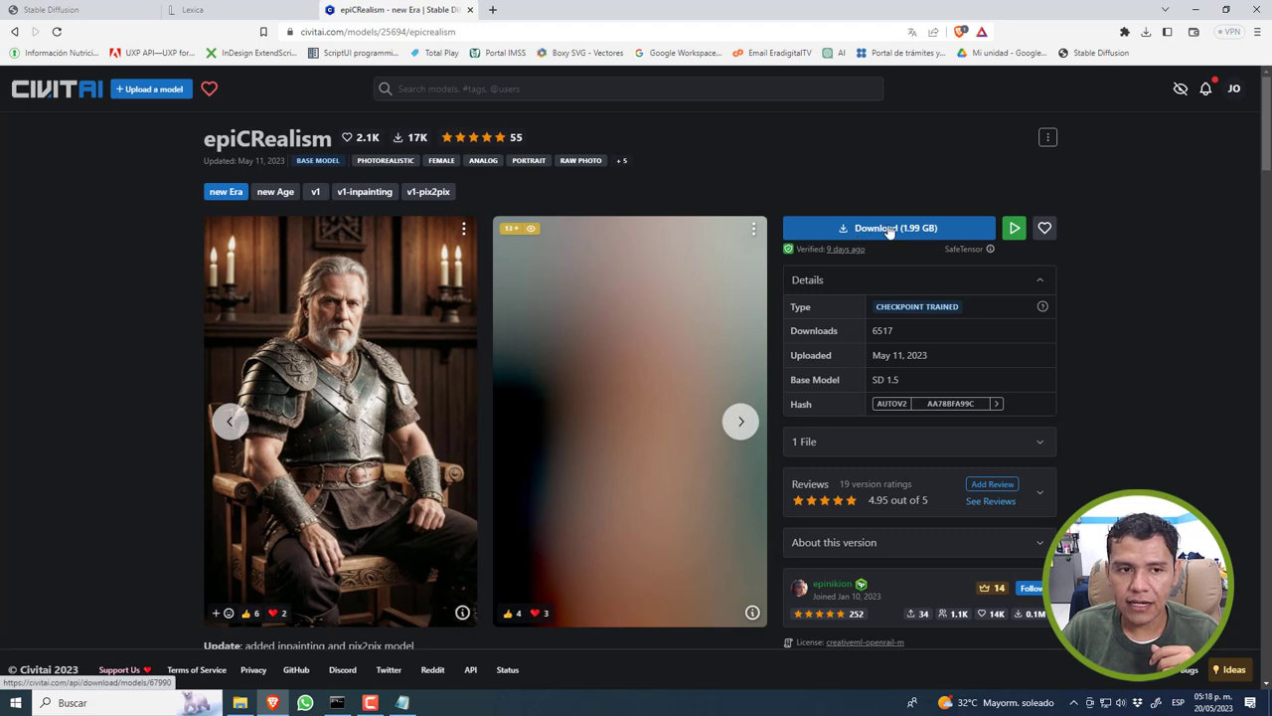
click(741, 422)
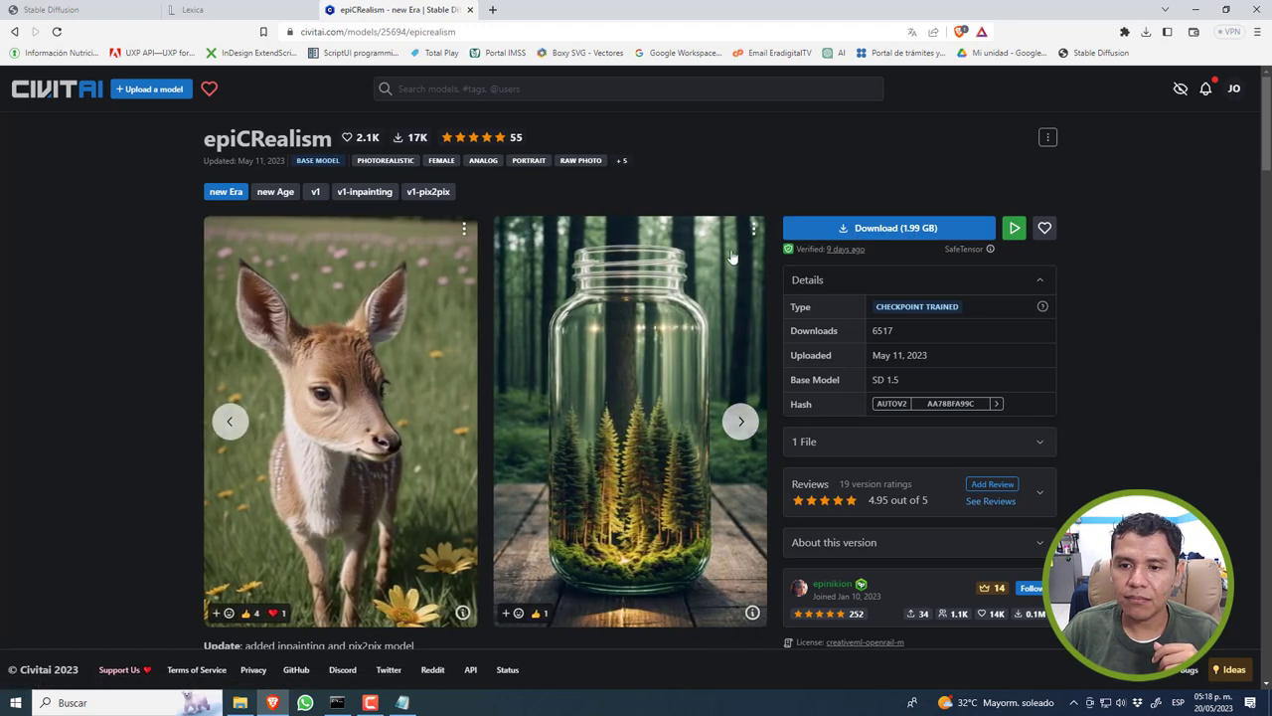
click(741, 421)
Open the sample image of the old woman by the cottage on Civitai and examine its prompt, negative prompt and generation data
click(398, 421)
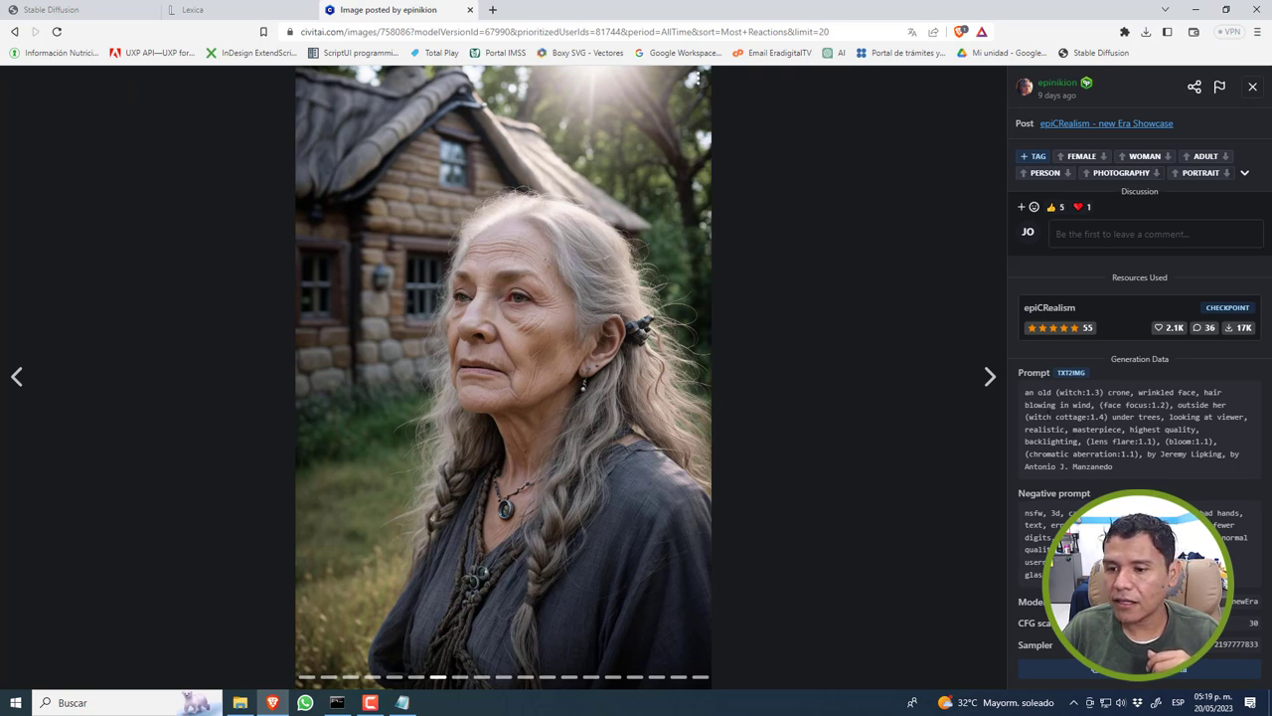
drag(1025, 394, 1127, 473)
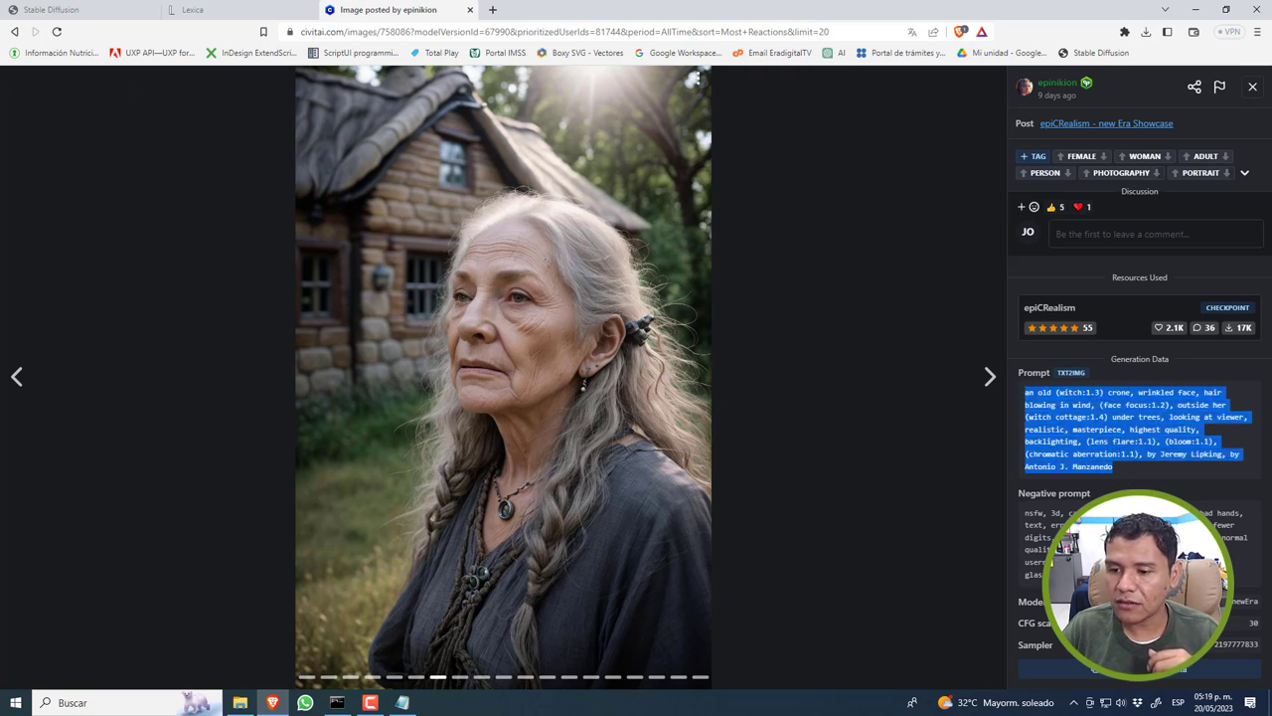
drag(1026, 513, 1034, 574)
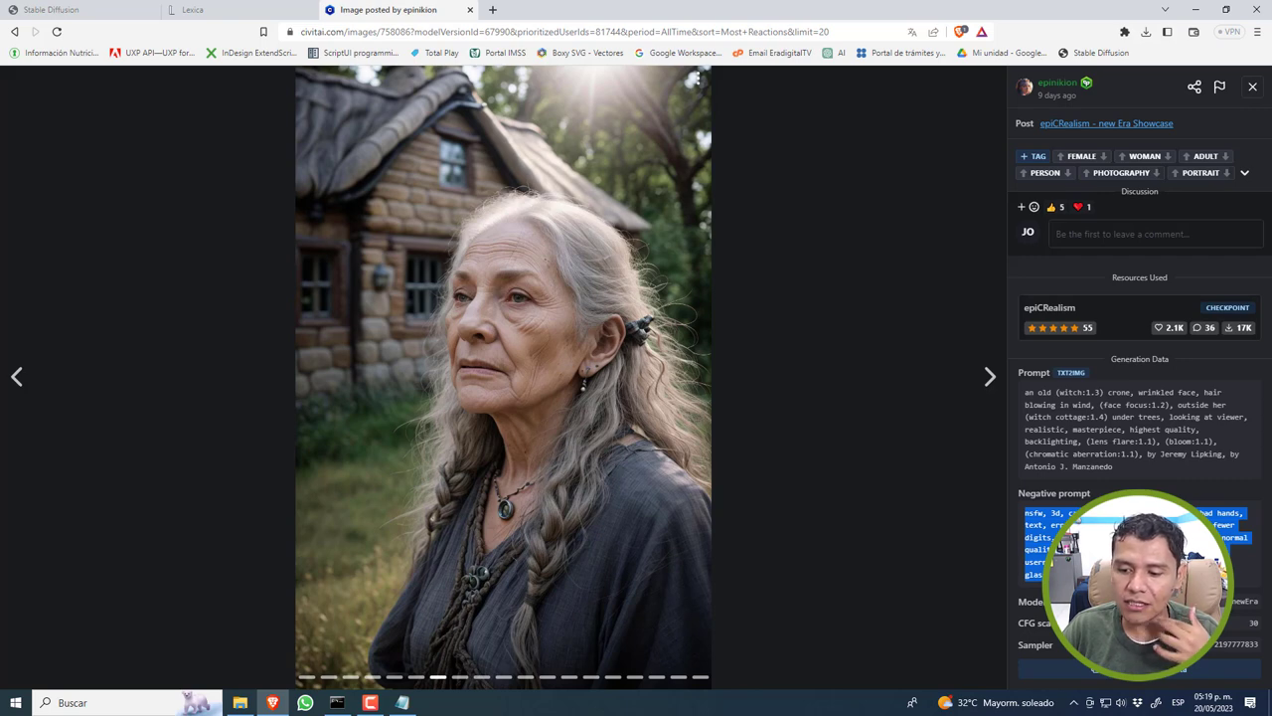
click(1133, 542)
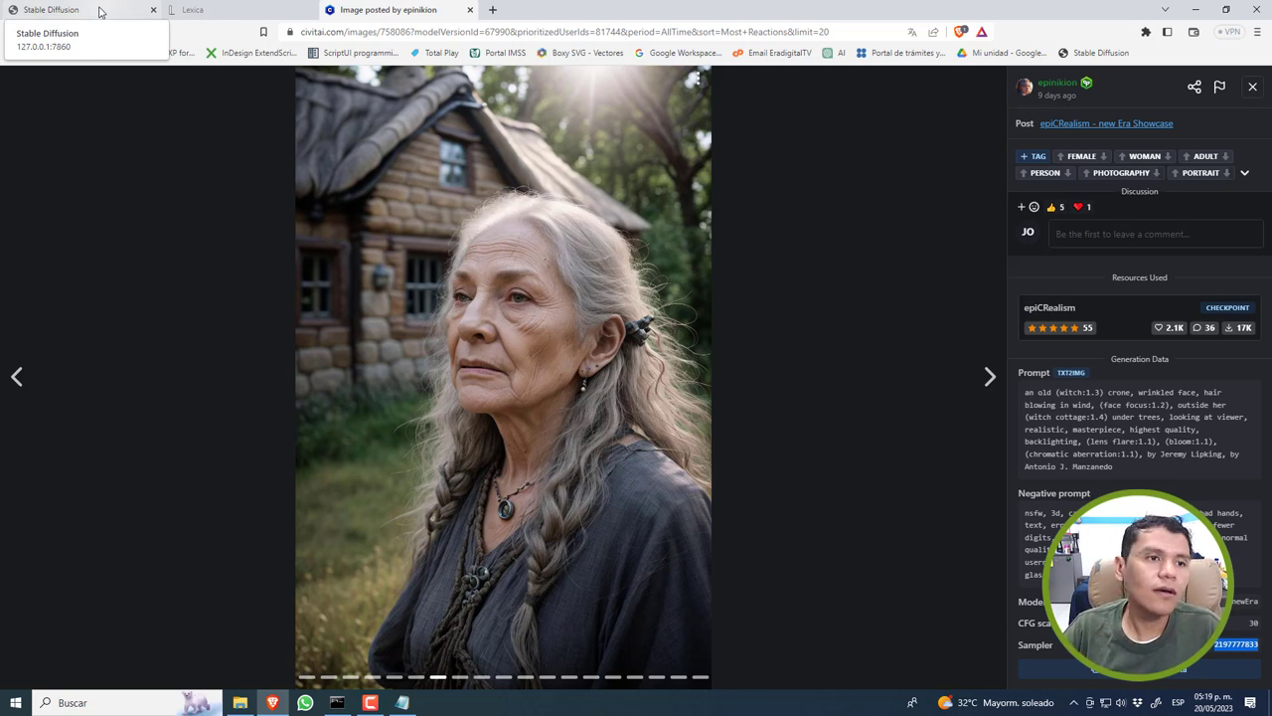
click(100, 12)
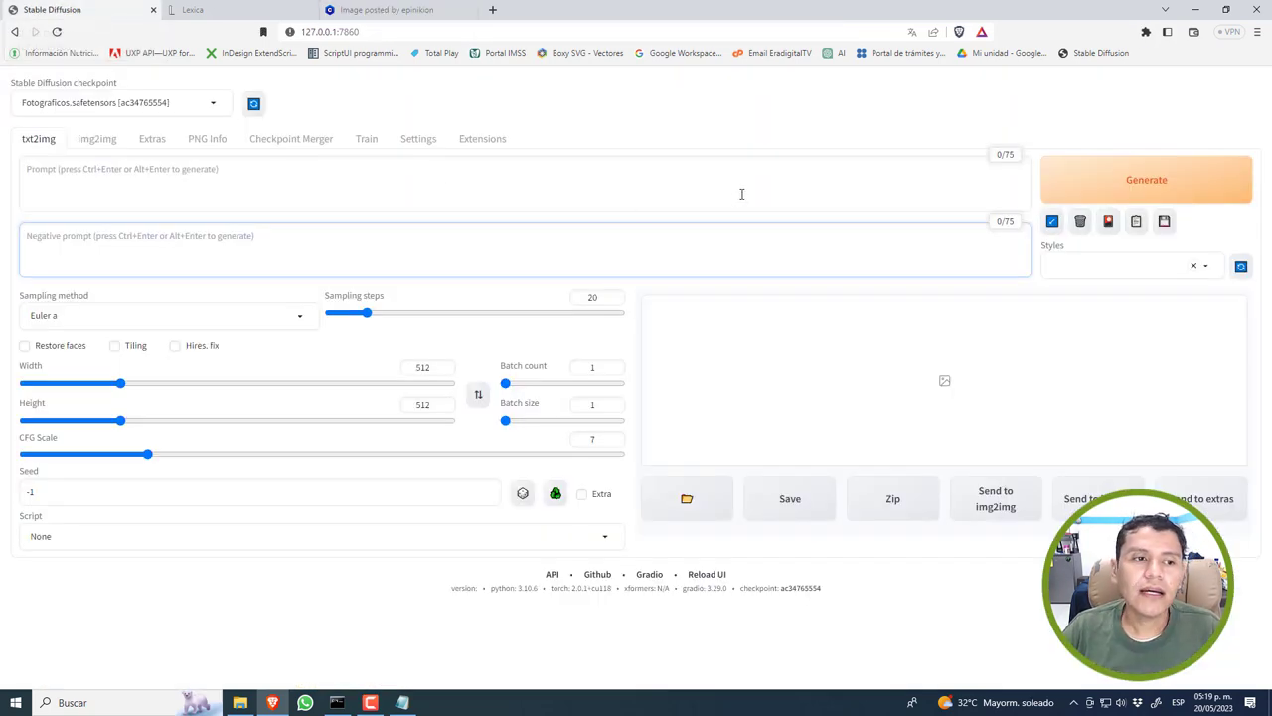
click(383, 10)
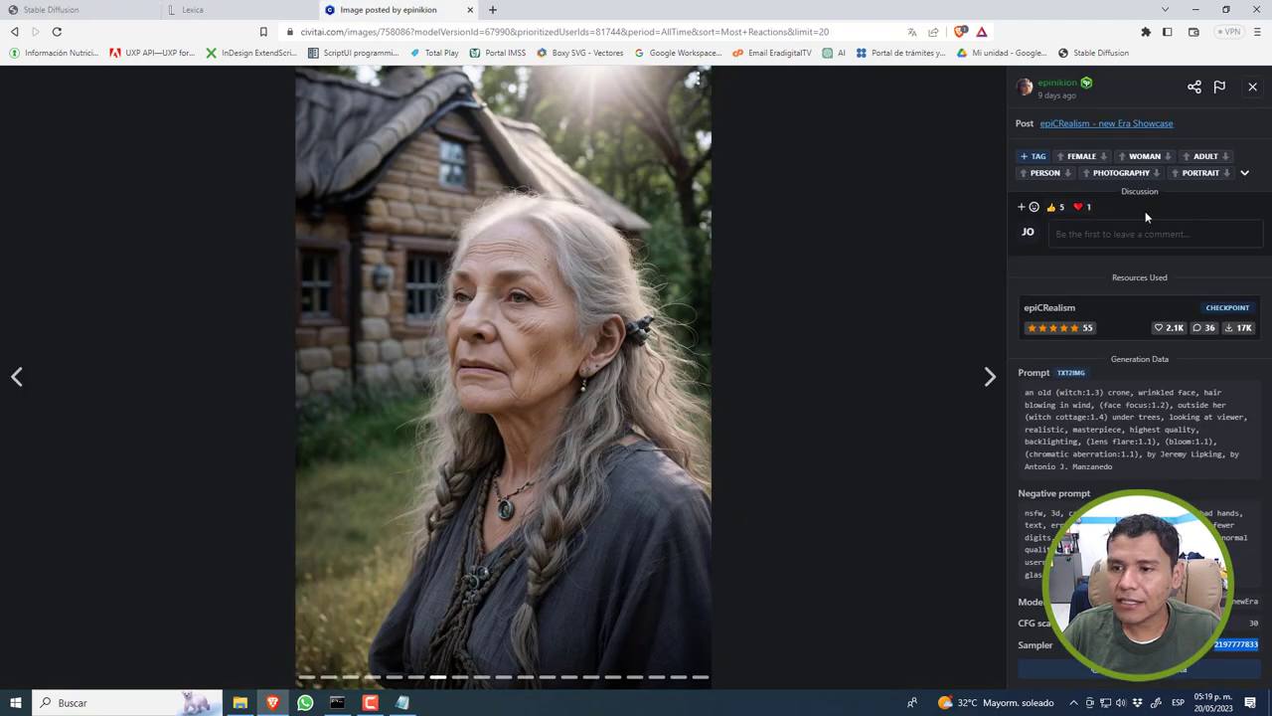
Switch to File Explorer and look at the downloaded sxzLuma_098VAE and disneyPixarCartoon_v10 safetensors files in the Descargas folder
click(1196, 9)
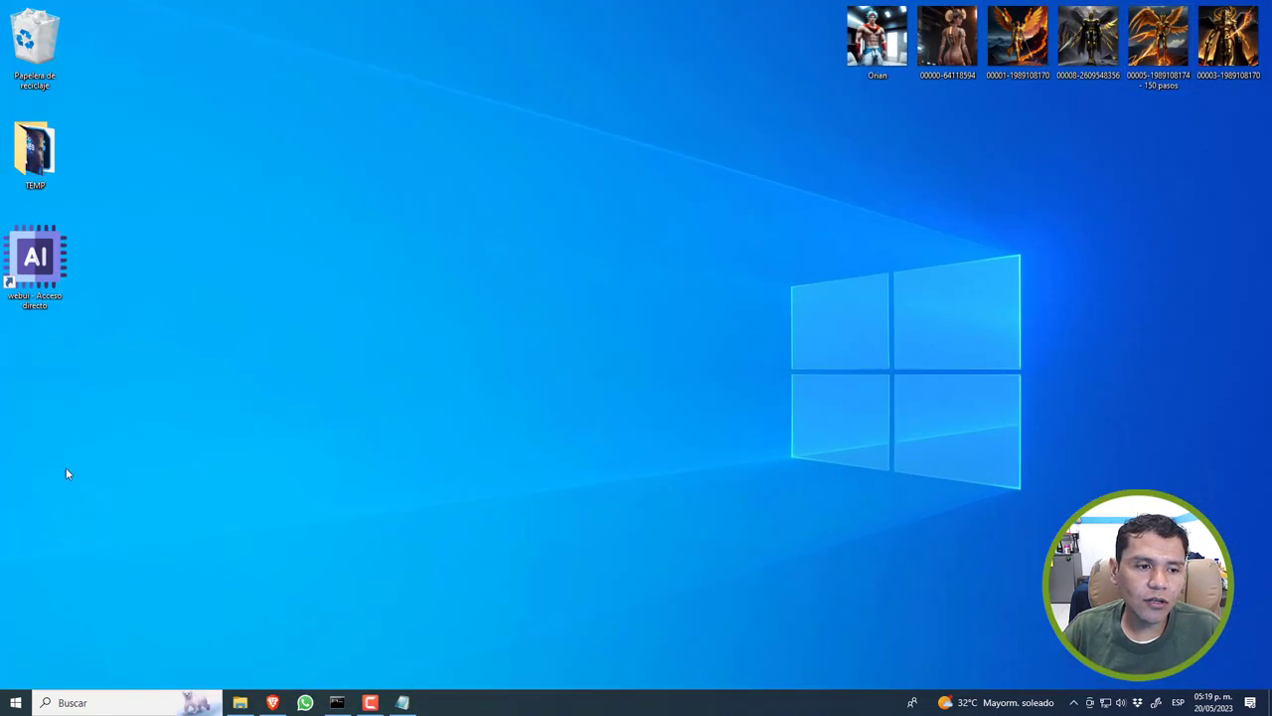
click(240, 702)
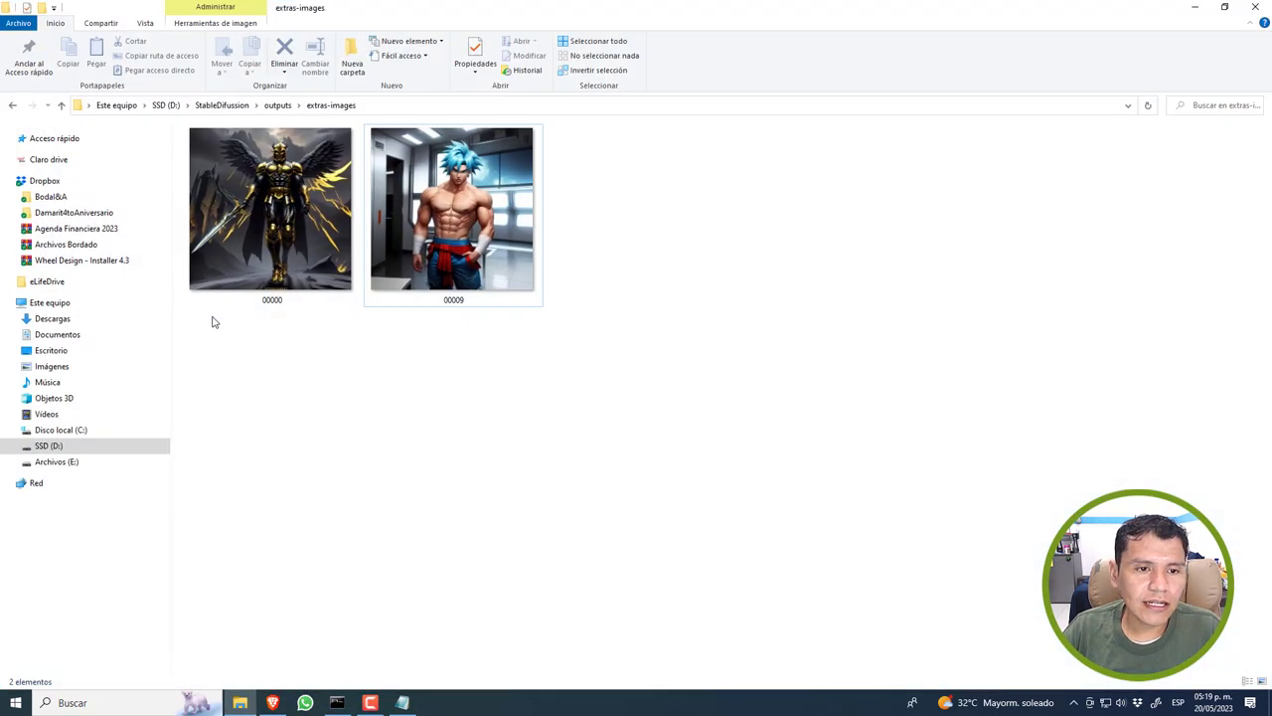
click(55, 319)
click(288, 183)
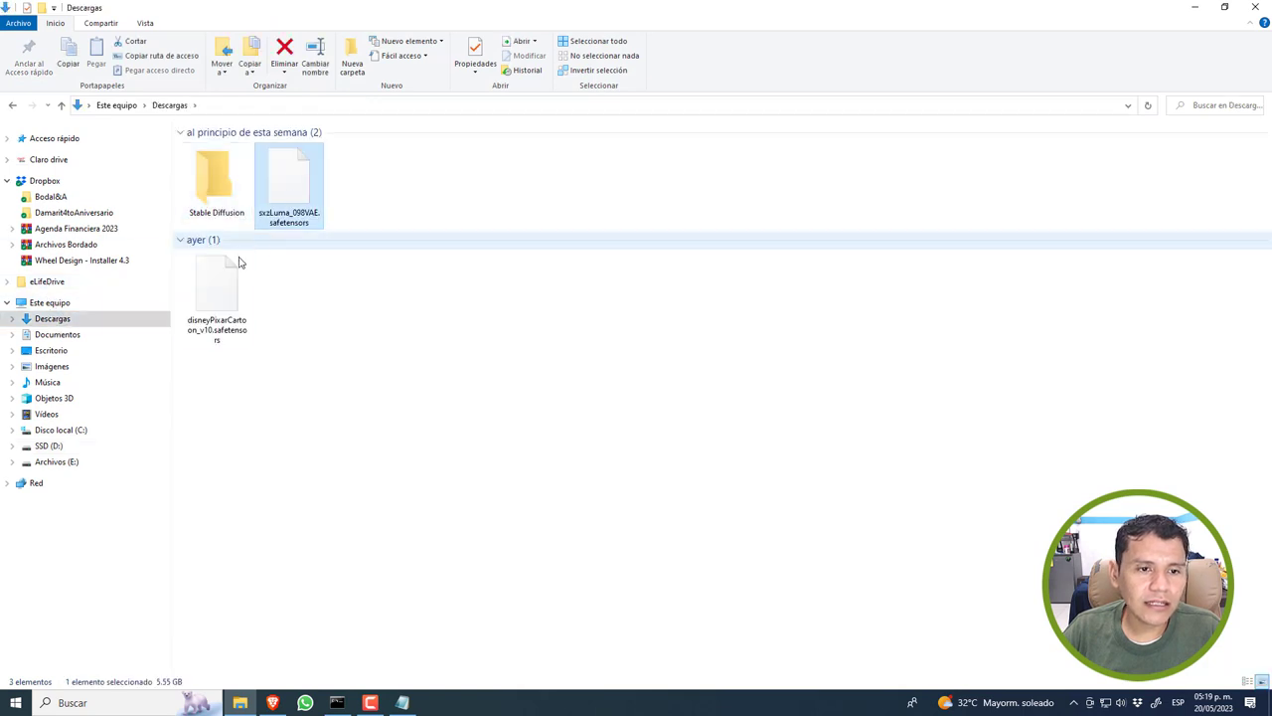
click(218, 286)
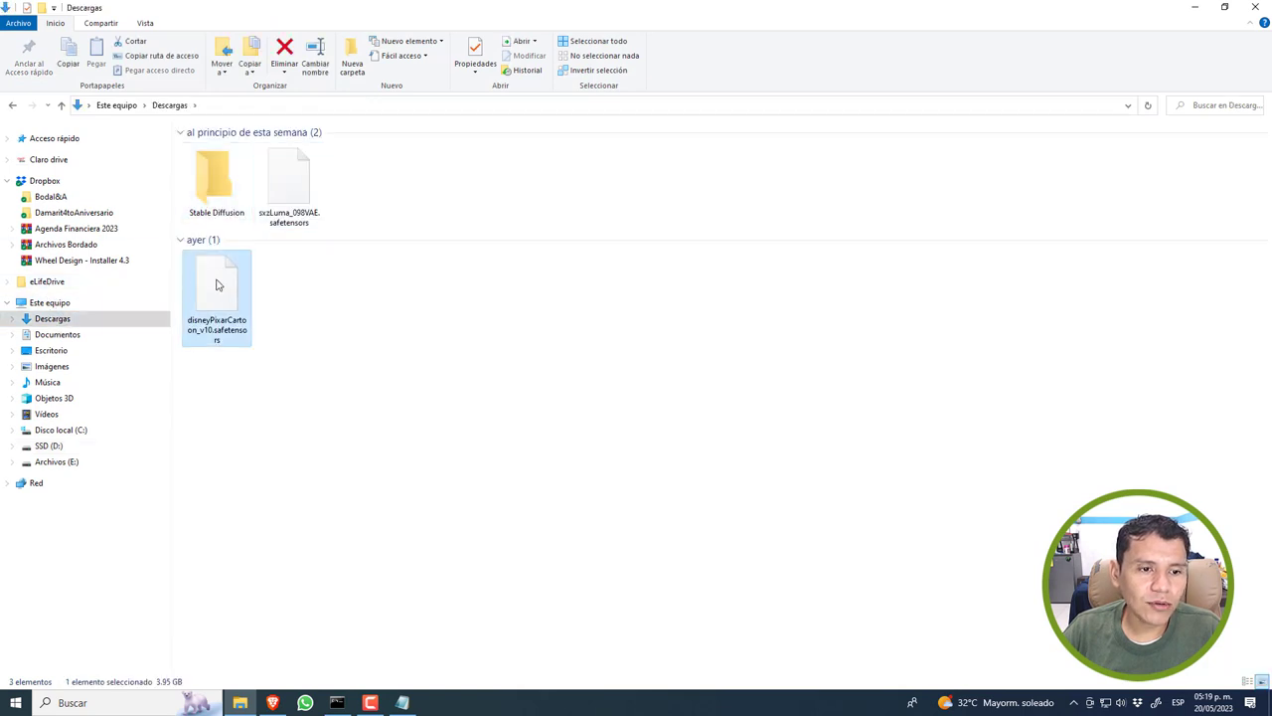
click(295, 192)
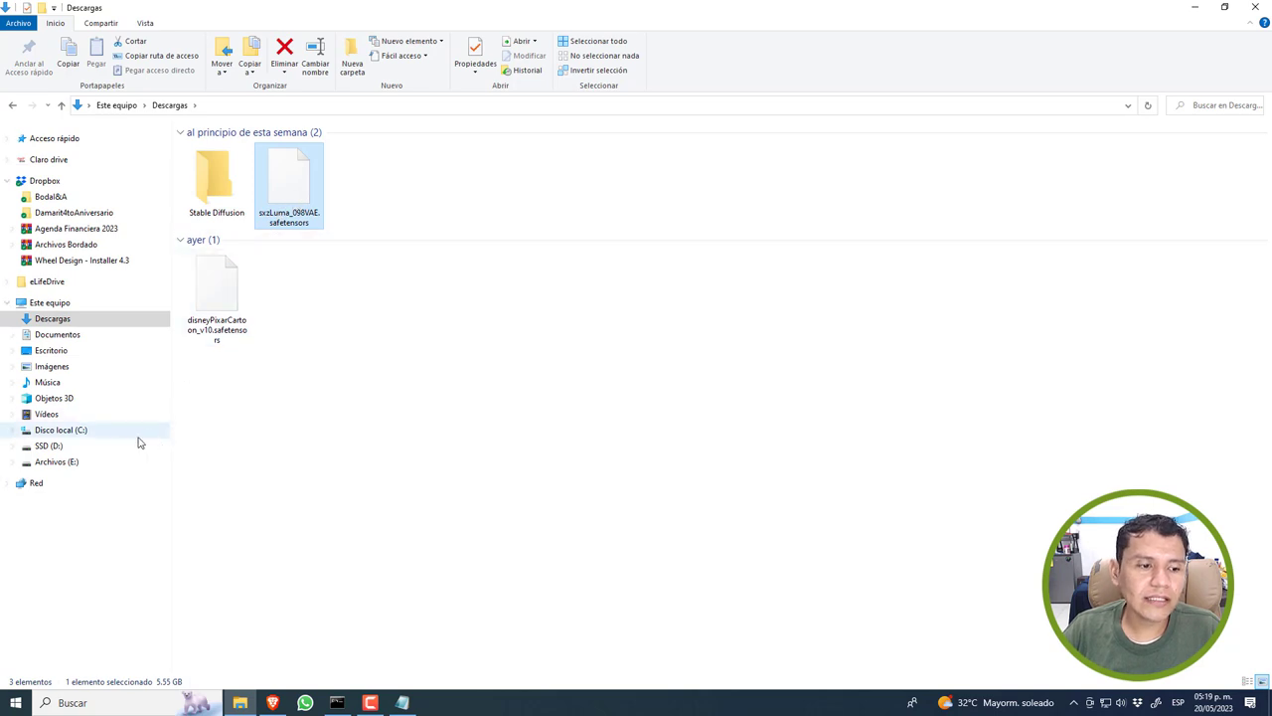
Open the StableDifussion\models\Stable-diffusion folder on the SSD (D:) drive and review the checkpoint files stored there
click(49, 446)
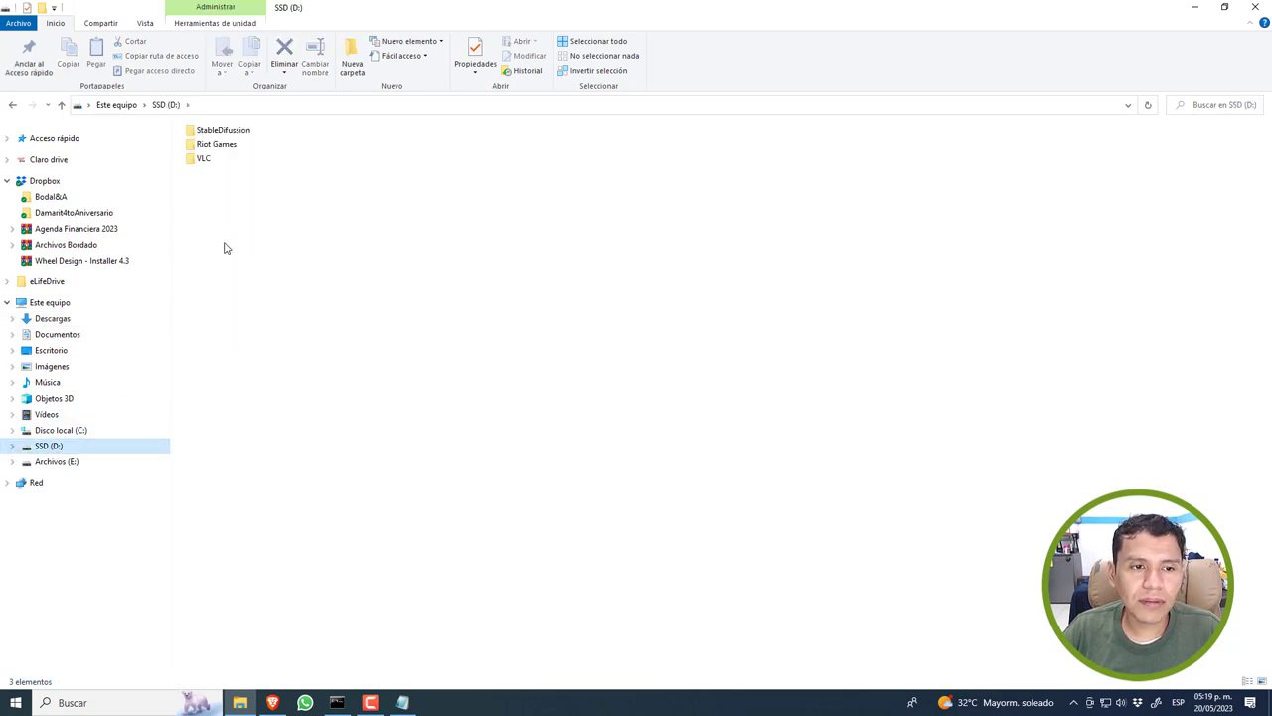
double_click(235, 132)
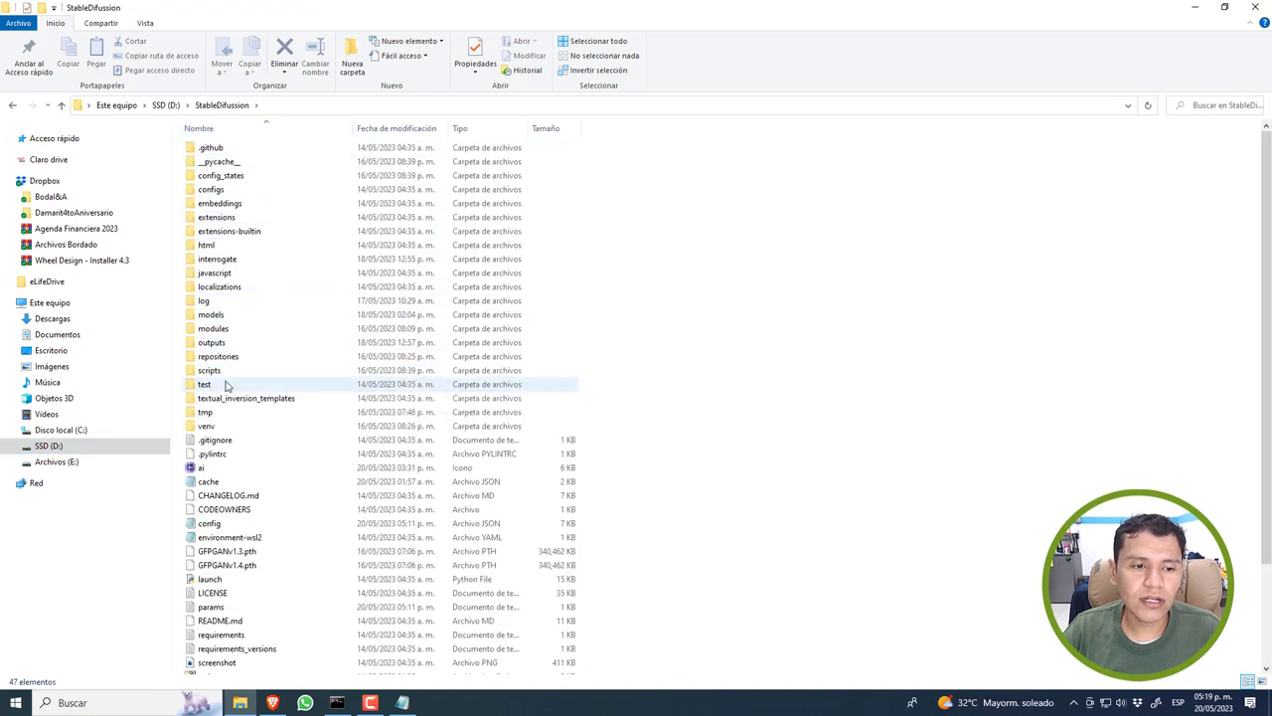
double_click(213, 316)
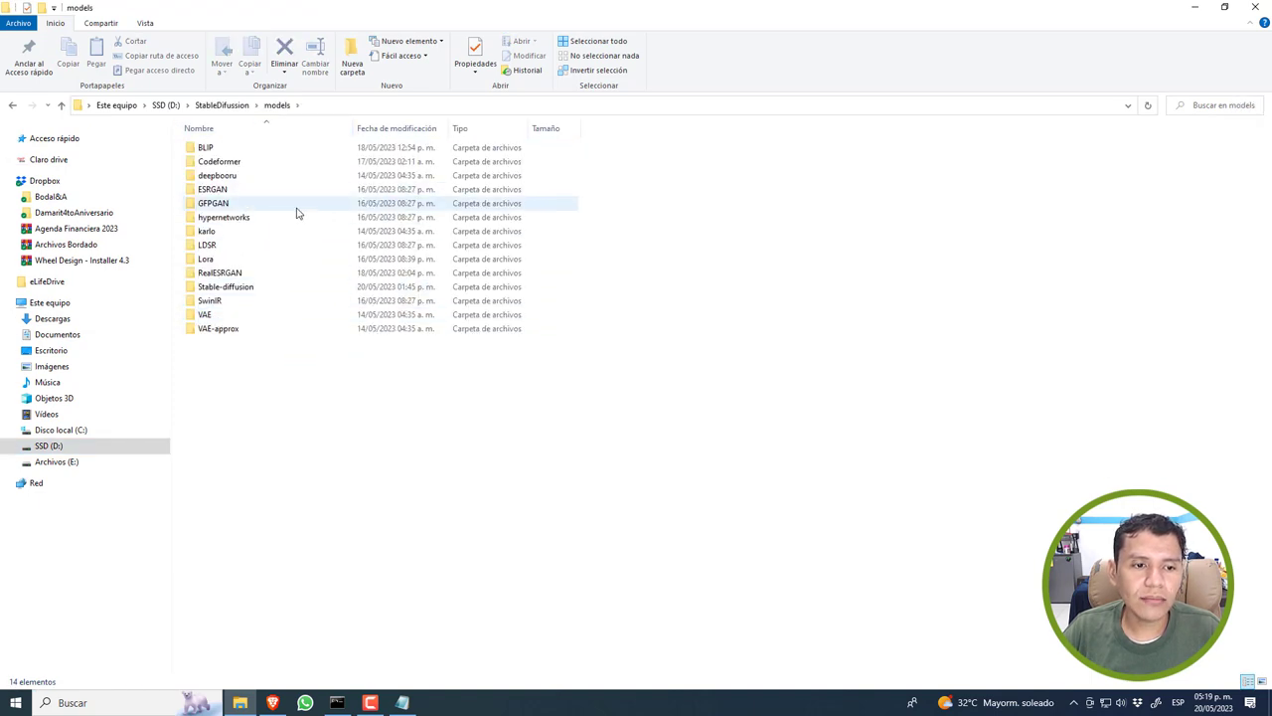
double_click(232, 288)
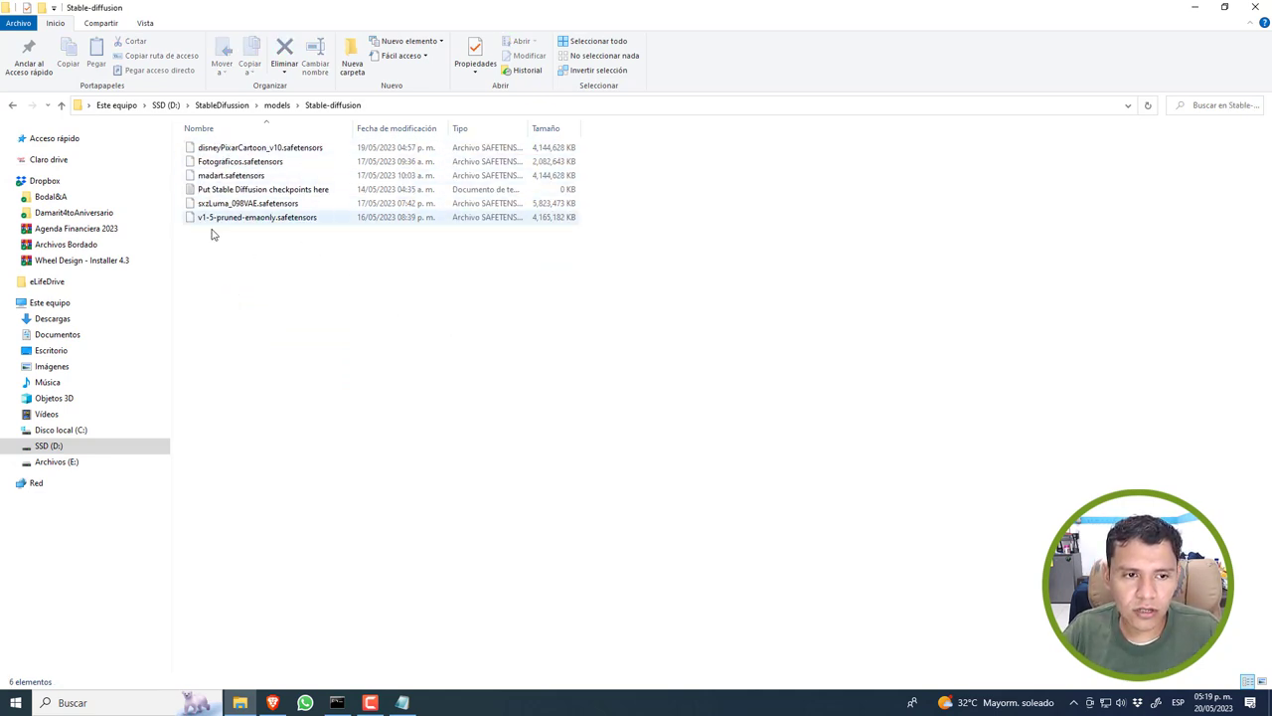
click(1195, 8)
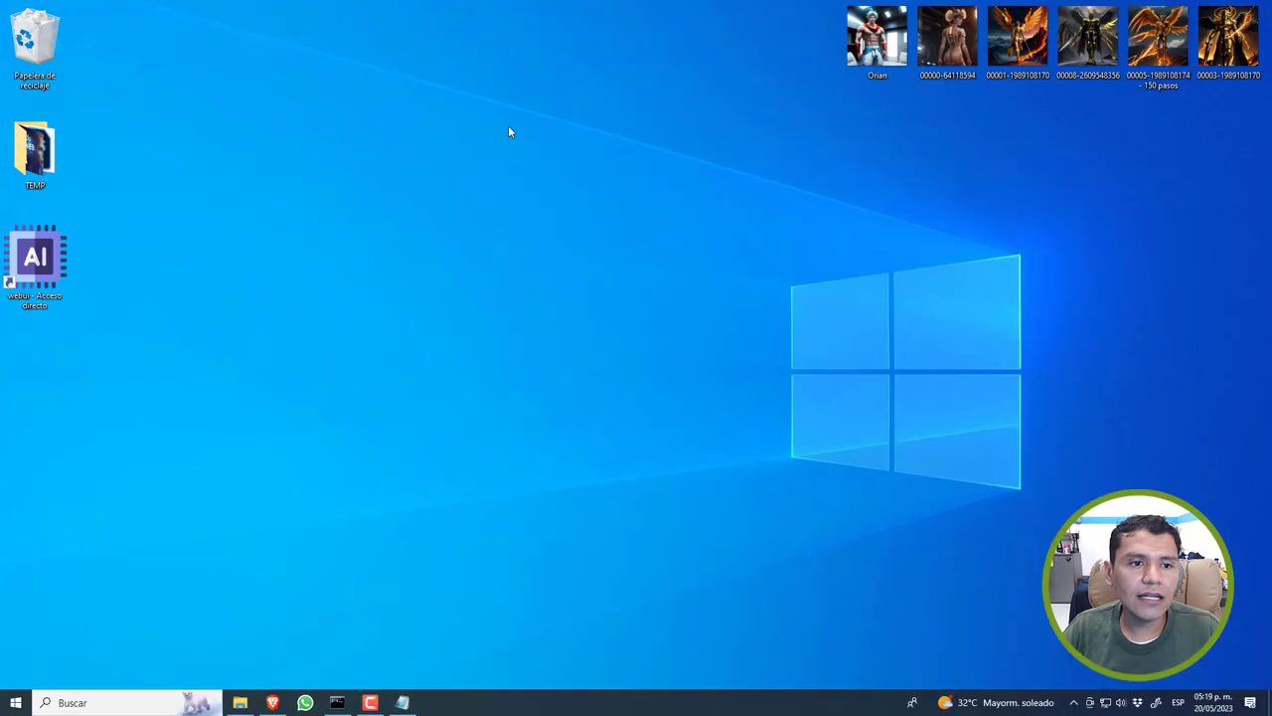
Return to the Stable Diffusion web UI in the browser and choose Fotograficos.safetensors as the checkpoint
click(272, 703)
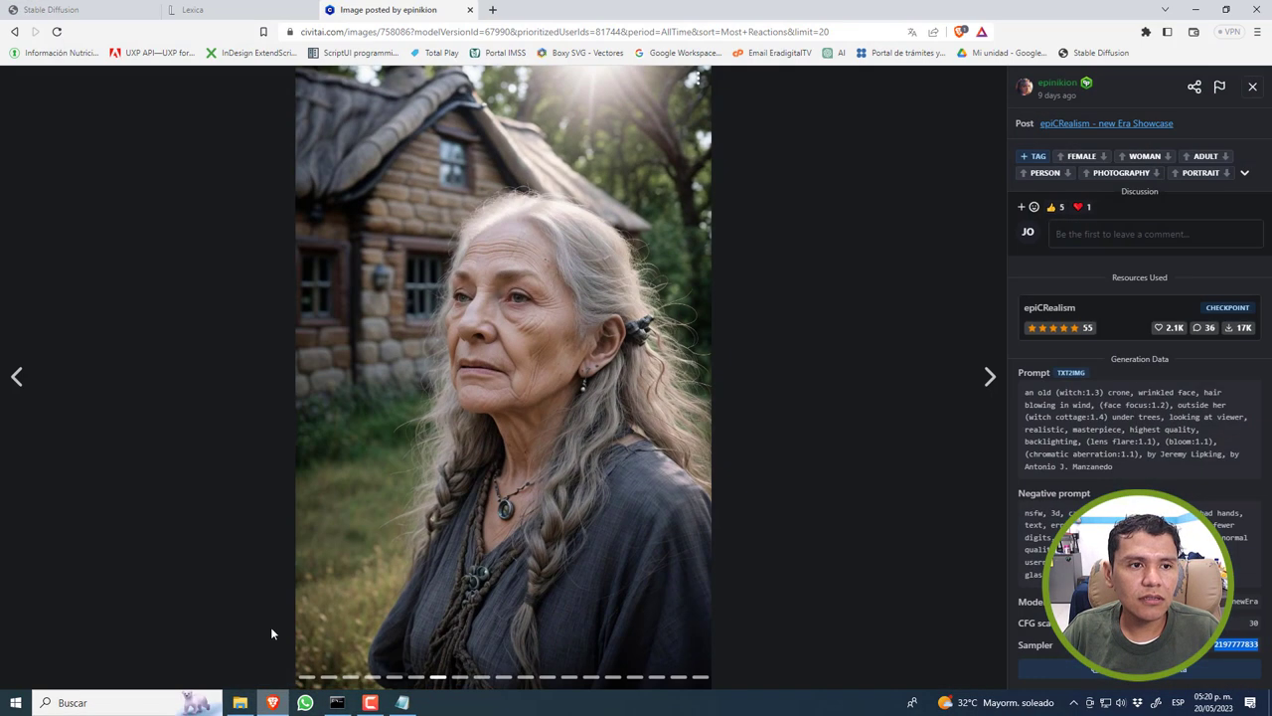
click(88, 11)
click(214, 108)
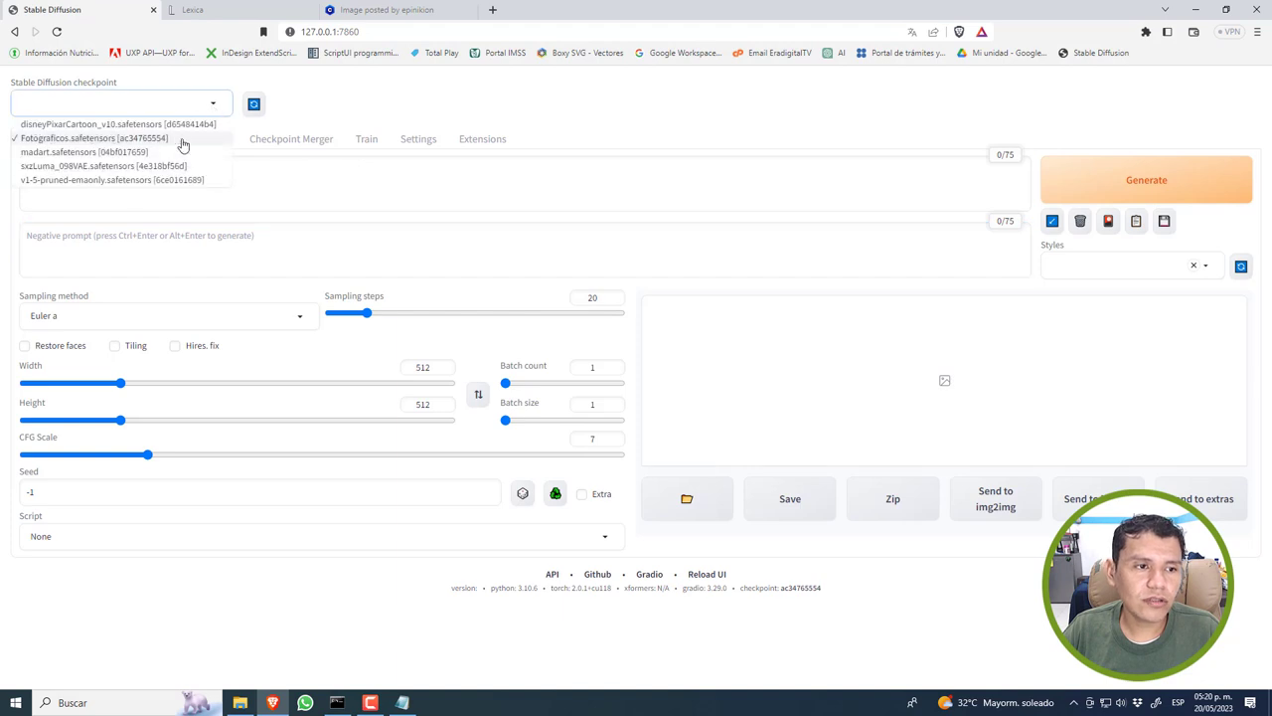
click(116, 143)
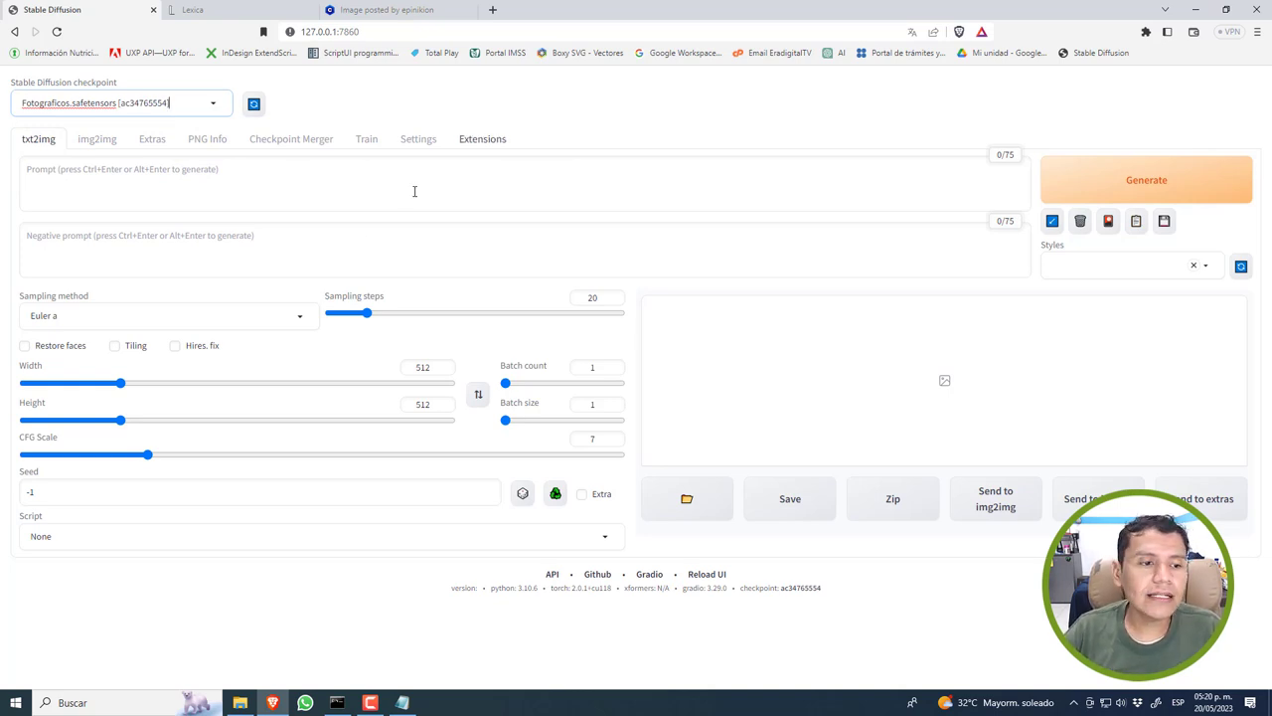
Set the sampling method to Euler and reduce the sampling steps to 15
click(302, 321)
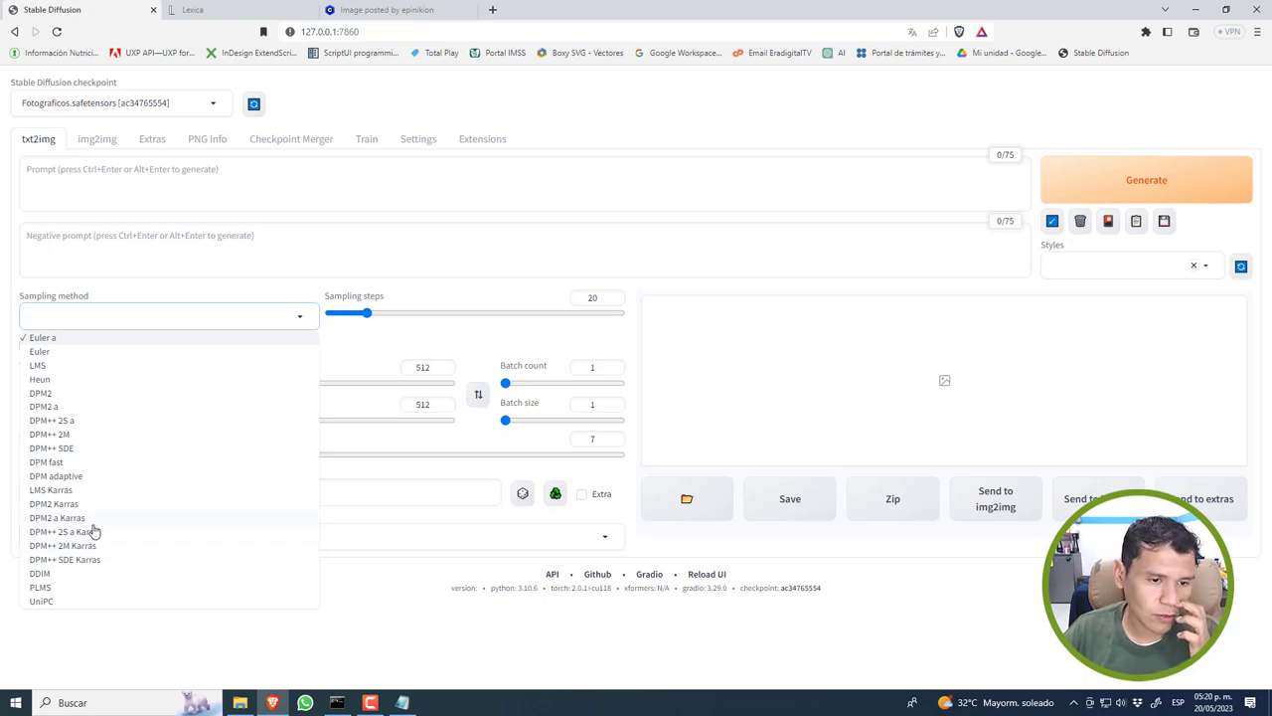
click(42, 352)
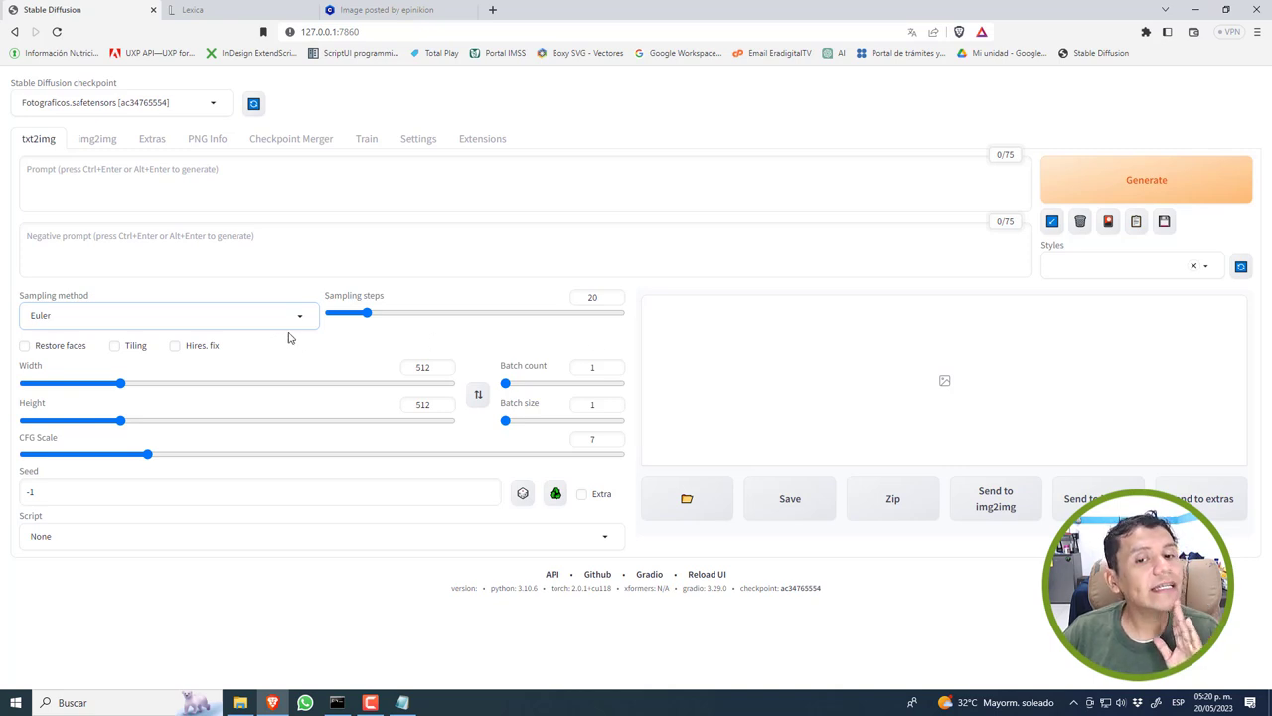
click(613, 298)
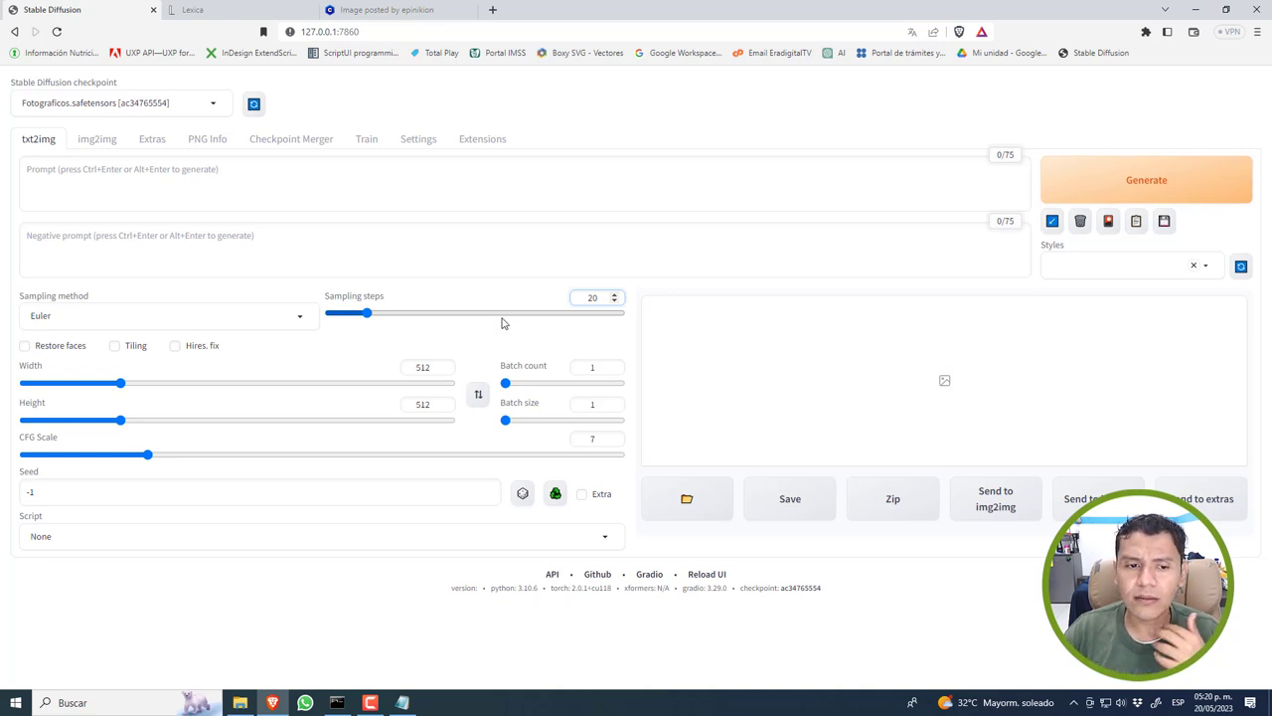
click(614, 302)
click(614, 302)
click(614, 302)
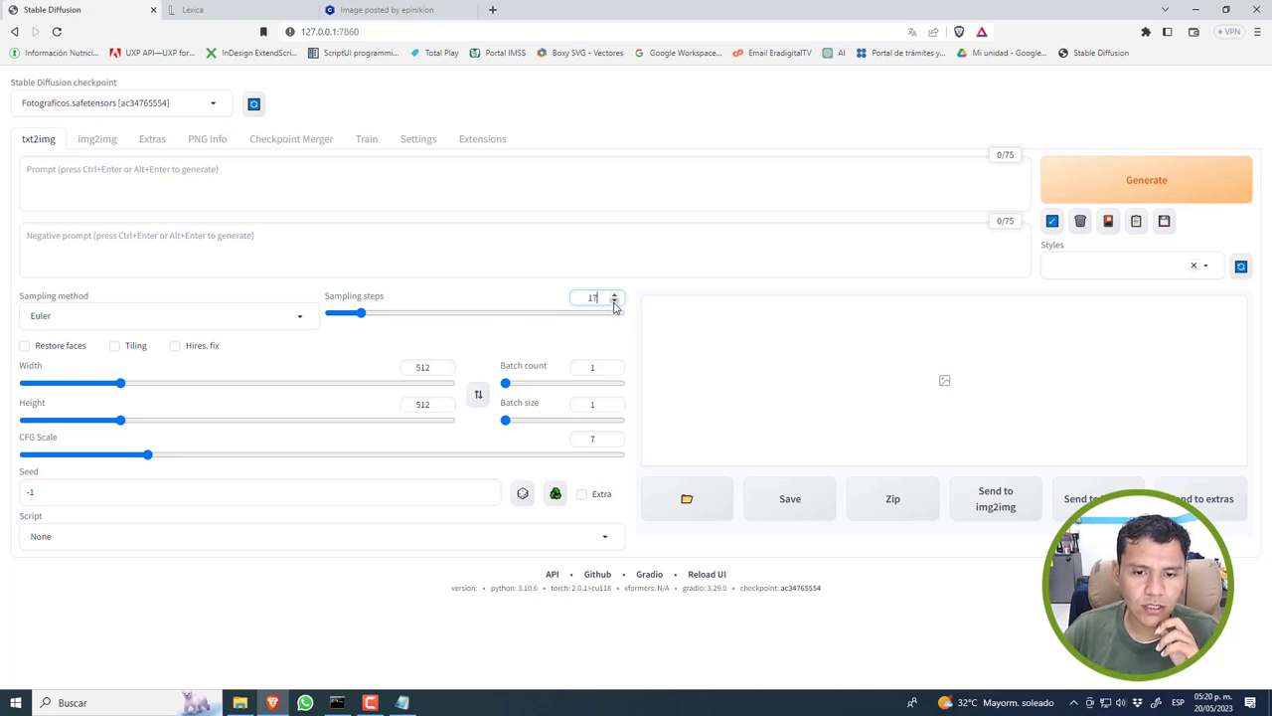
click(614, 302)
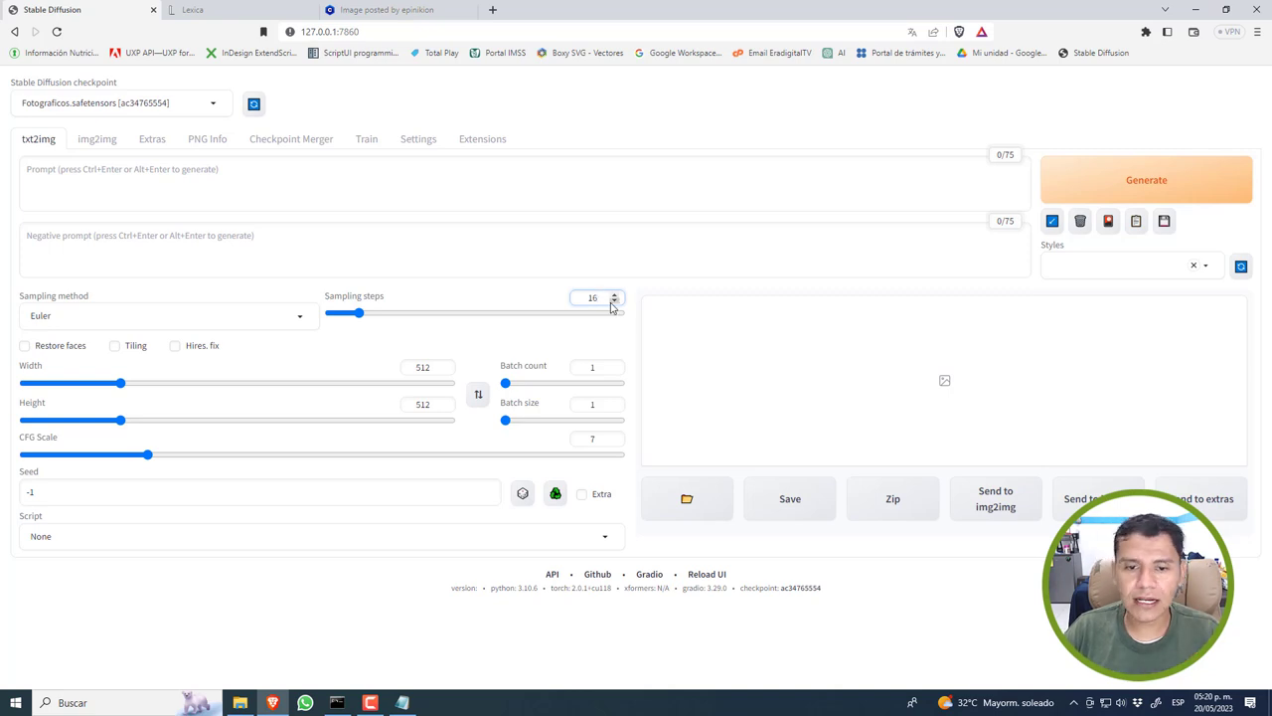
click(614, 302)
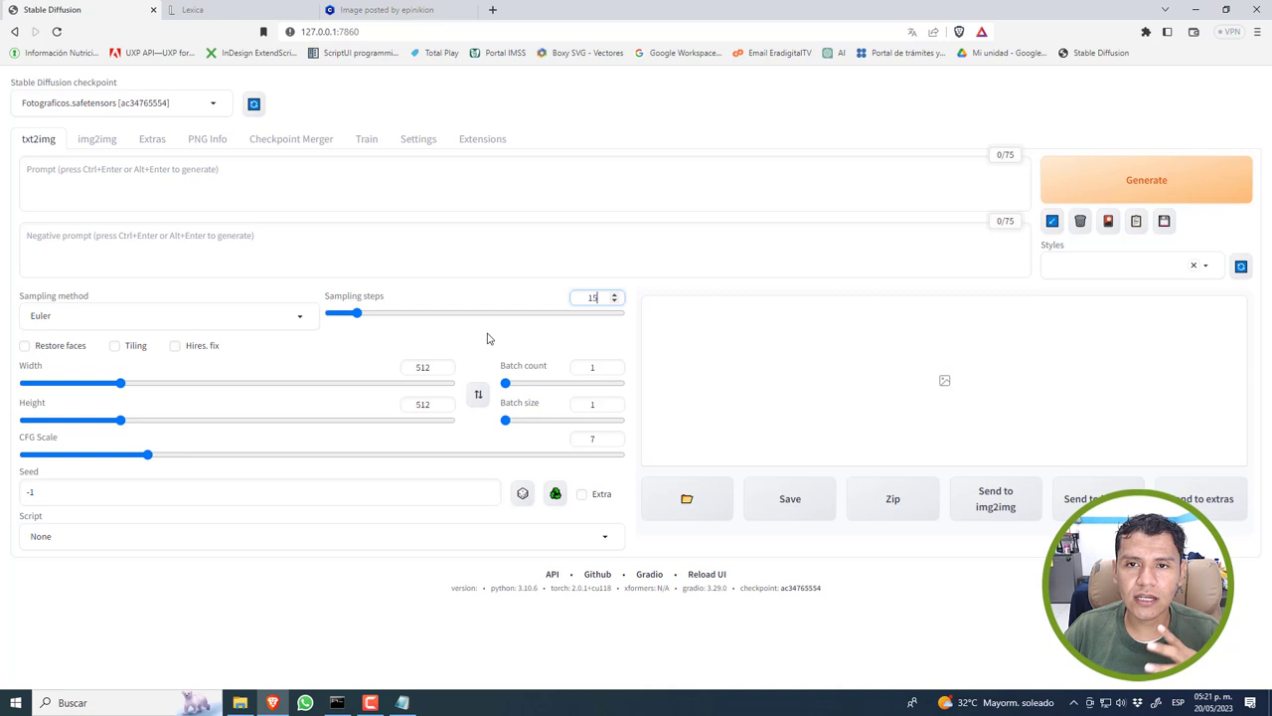
Set both the width and the height of the generated image to 960
click(412, 366)
double_click(413, 366)
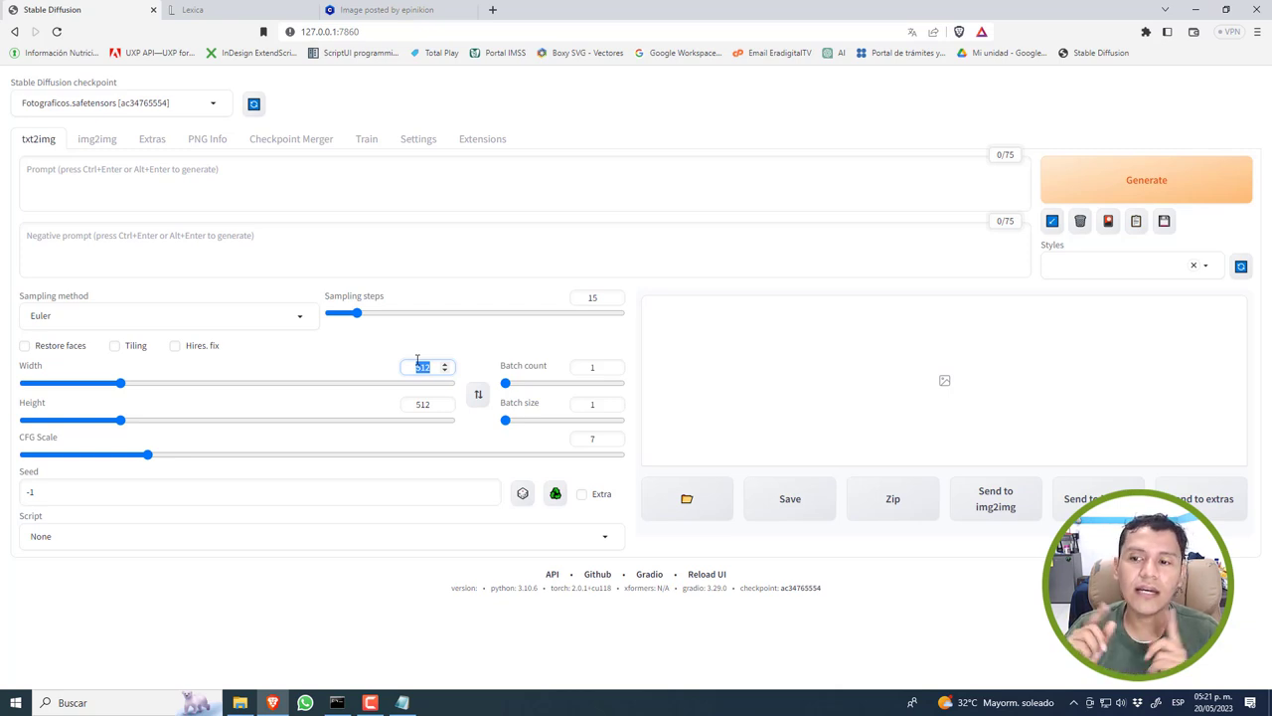
text(960)
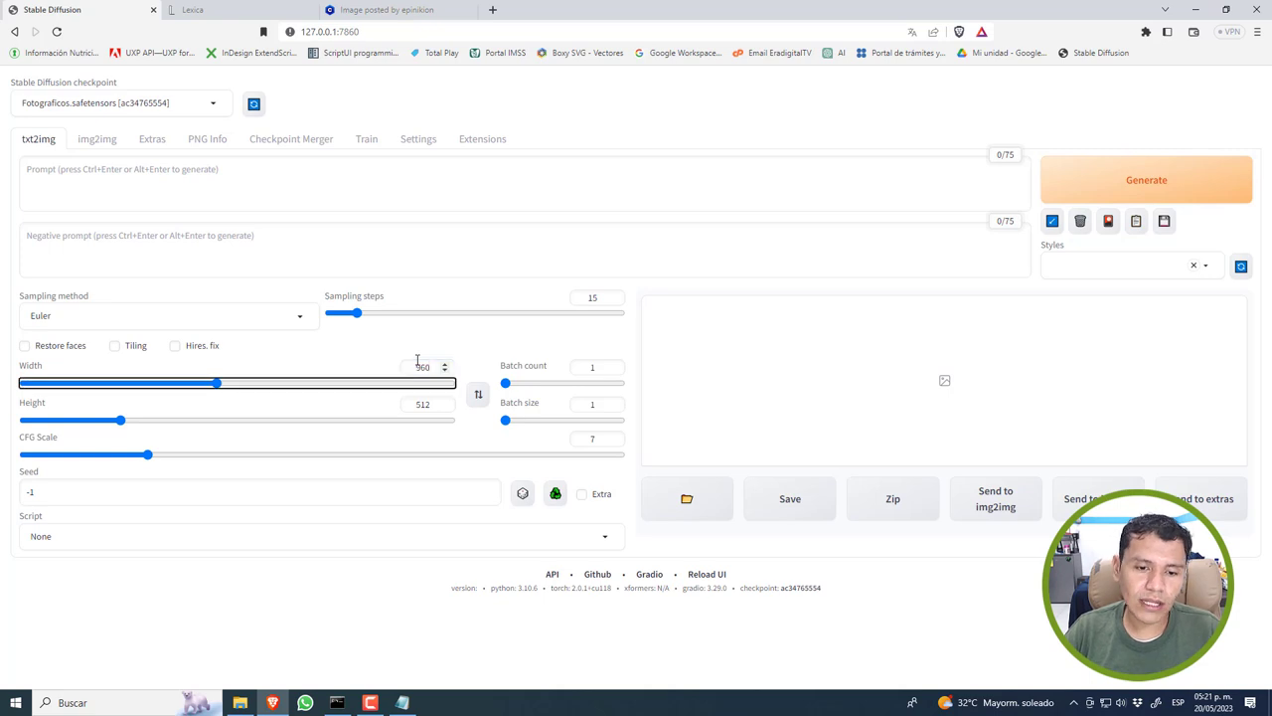
key(Tab)
text(960)
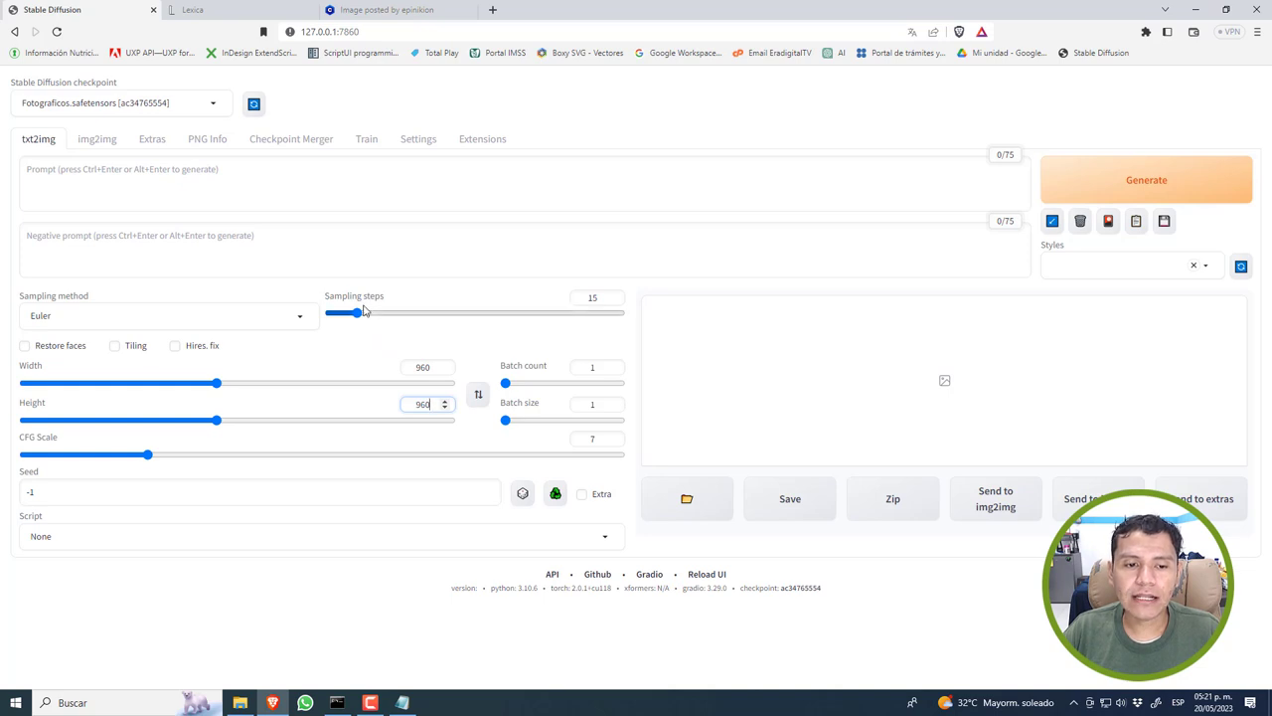
click(350, 337)
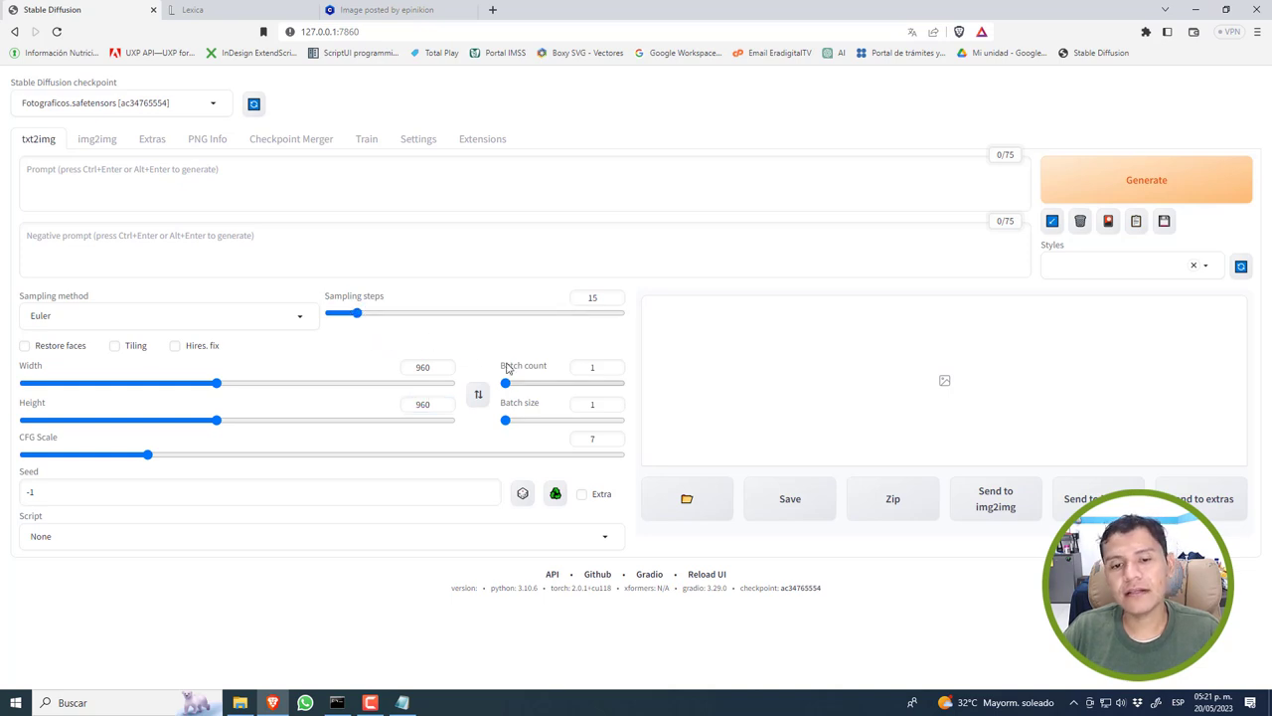
Set the batch count to 4 and check the generation data of the old woman's image on Civitai
triple_click(613, 367)
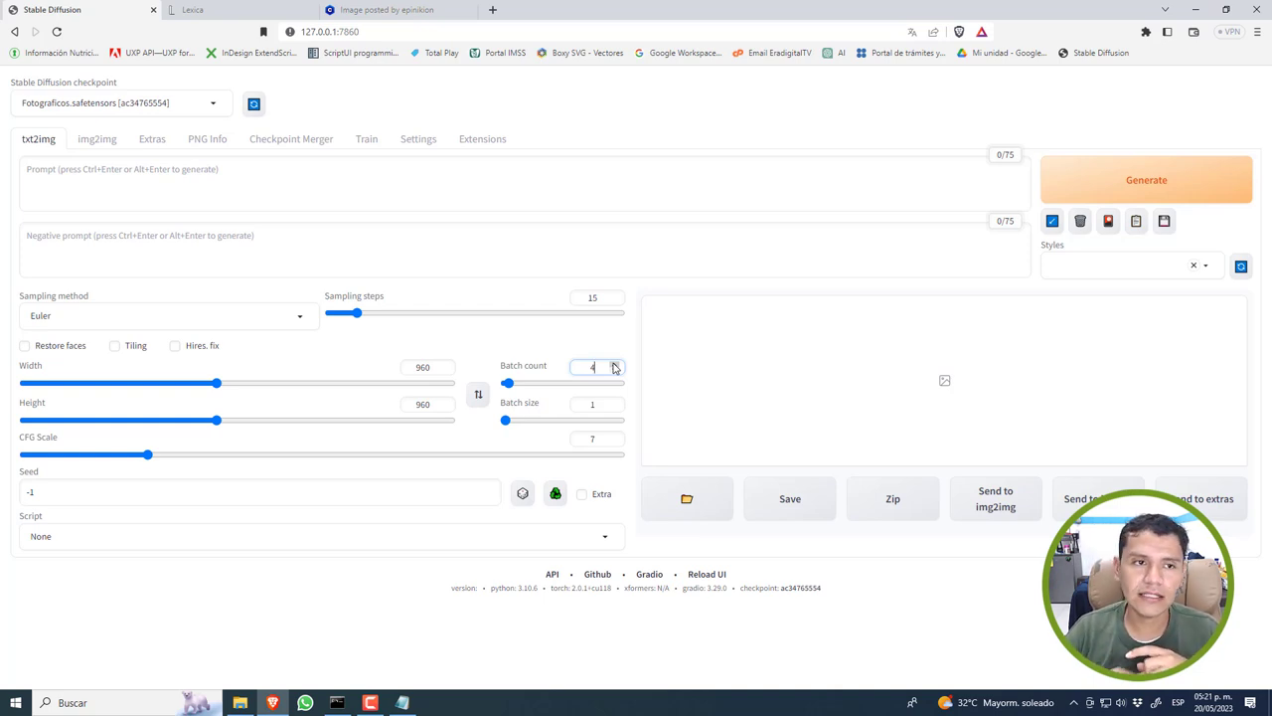
click(406, 12)
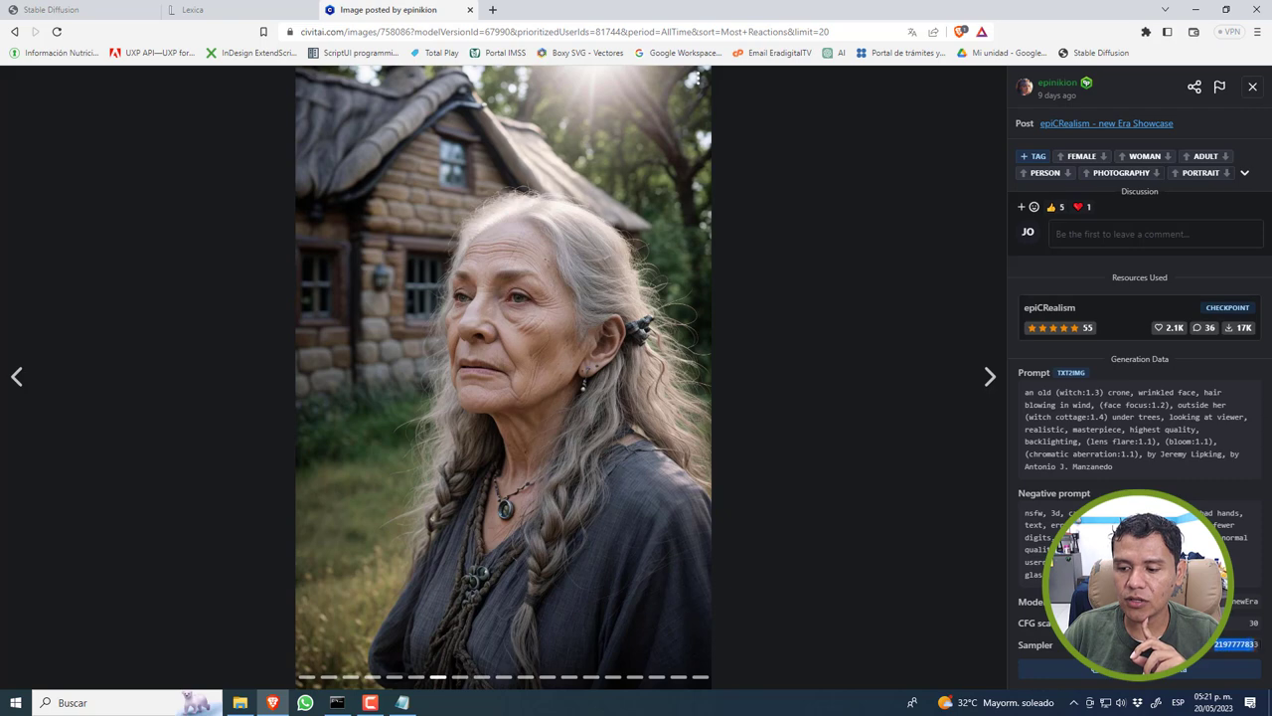
click(85, 10)
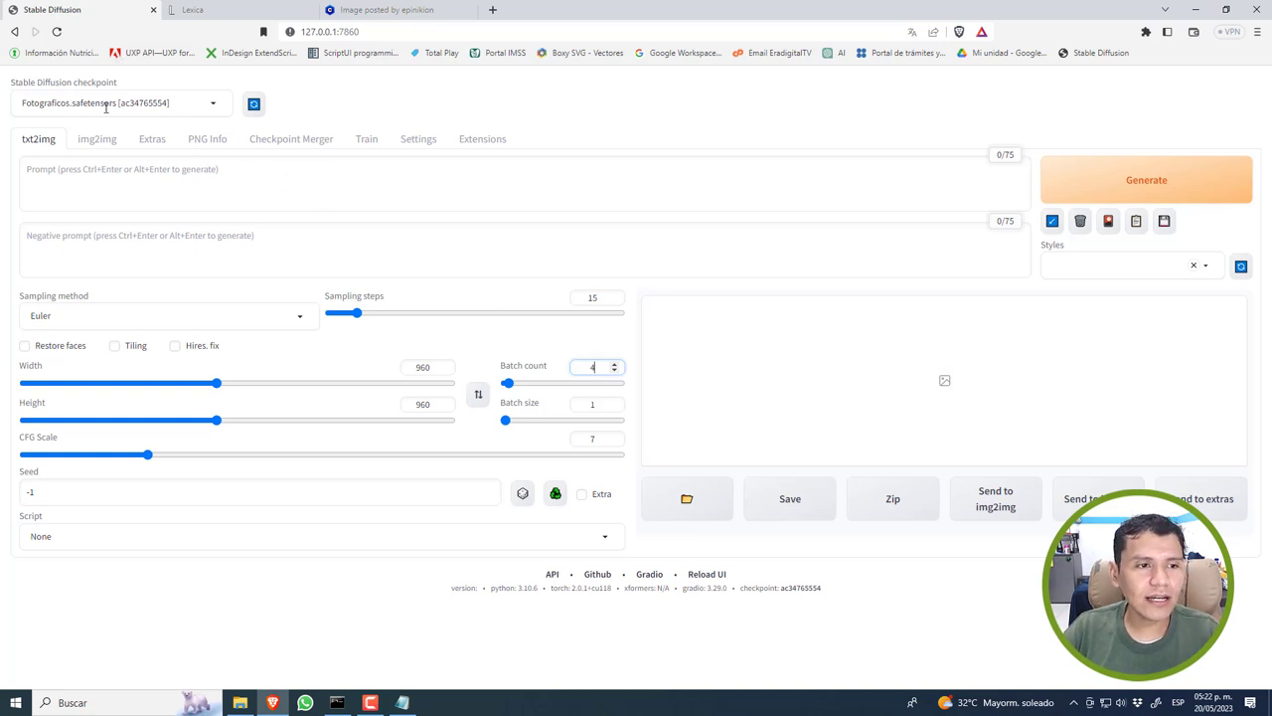
Begin the positive prompt with "Una mujer hermosa sexy, cabello negro y ojos claros"
click(210, 181)
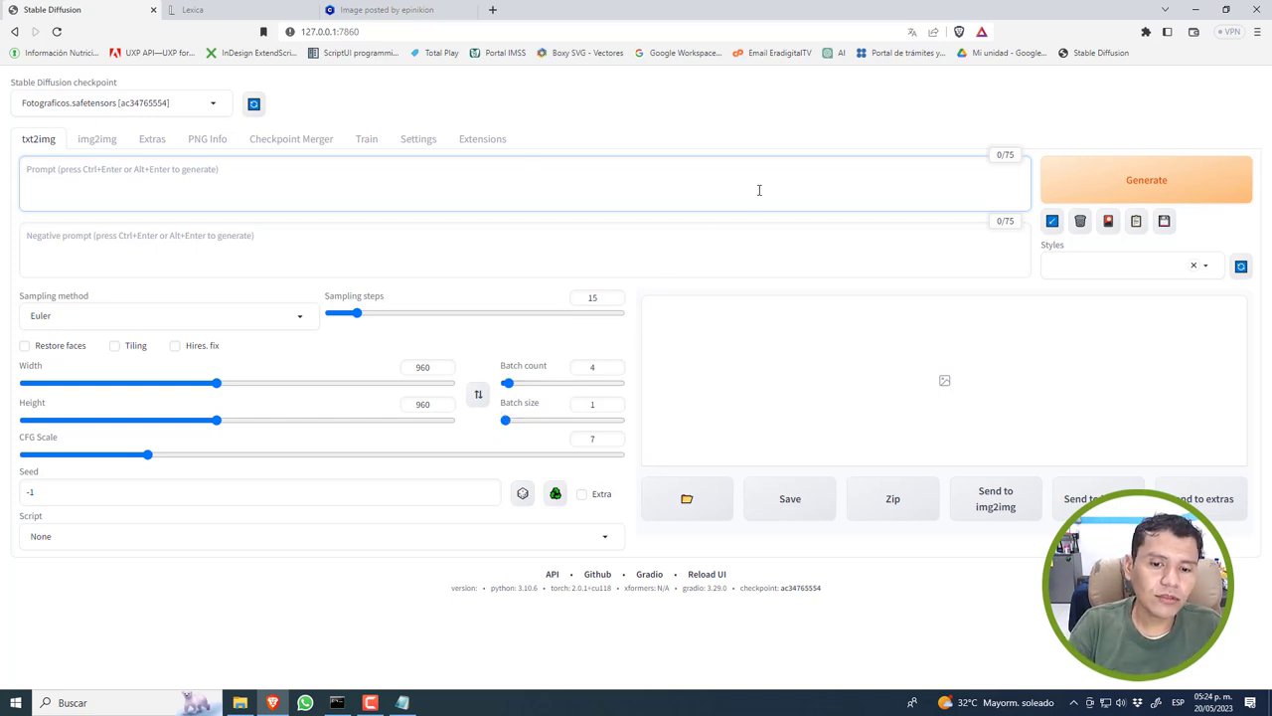
text(Una mujer hermosa)
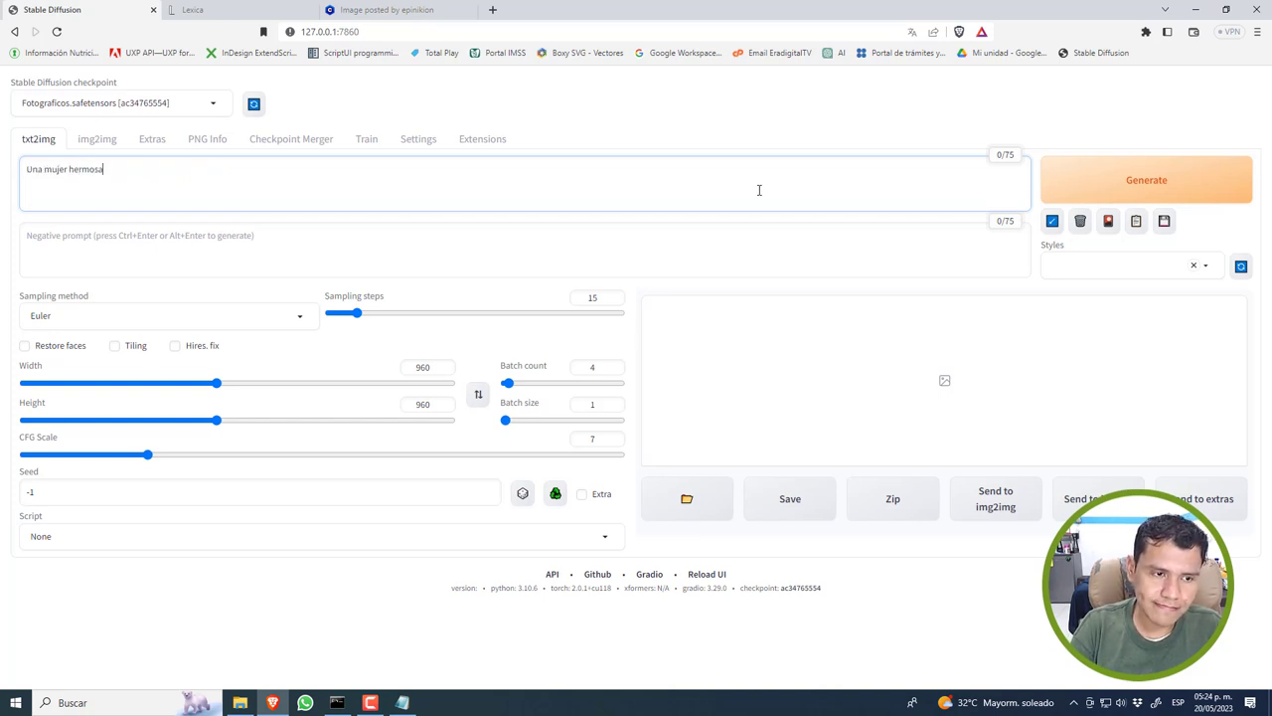
text( sexy,)
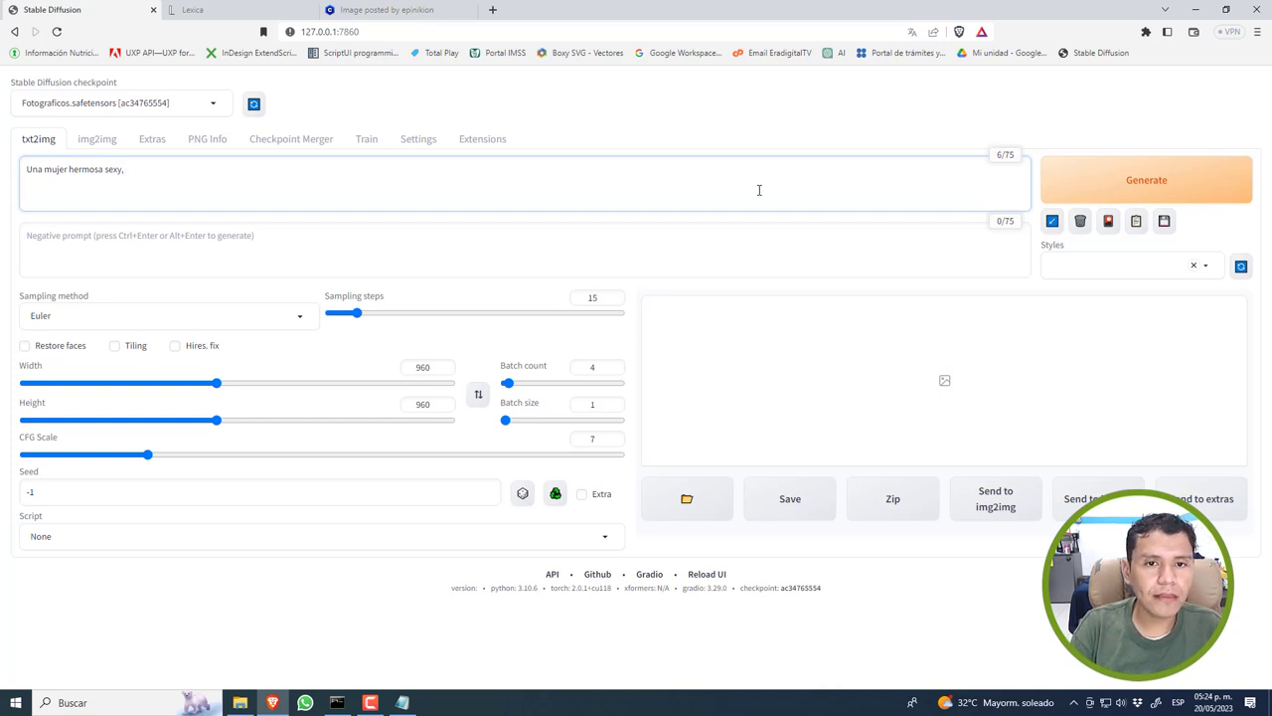
text( cabello ne)
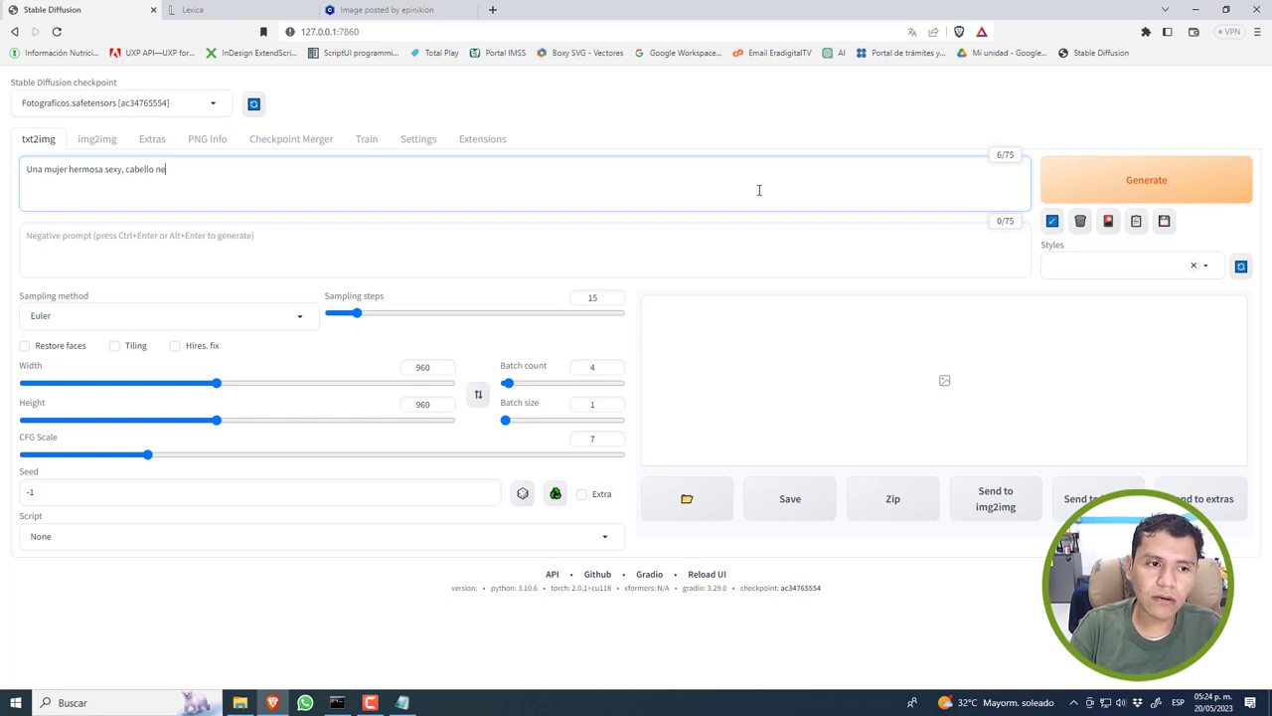
text(gro y ojos claros)
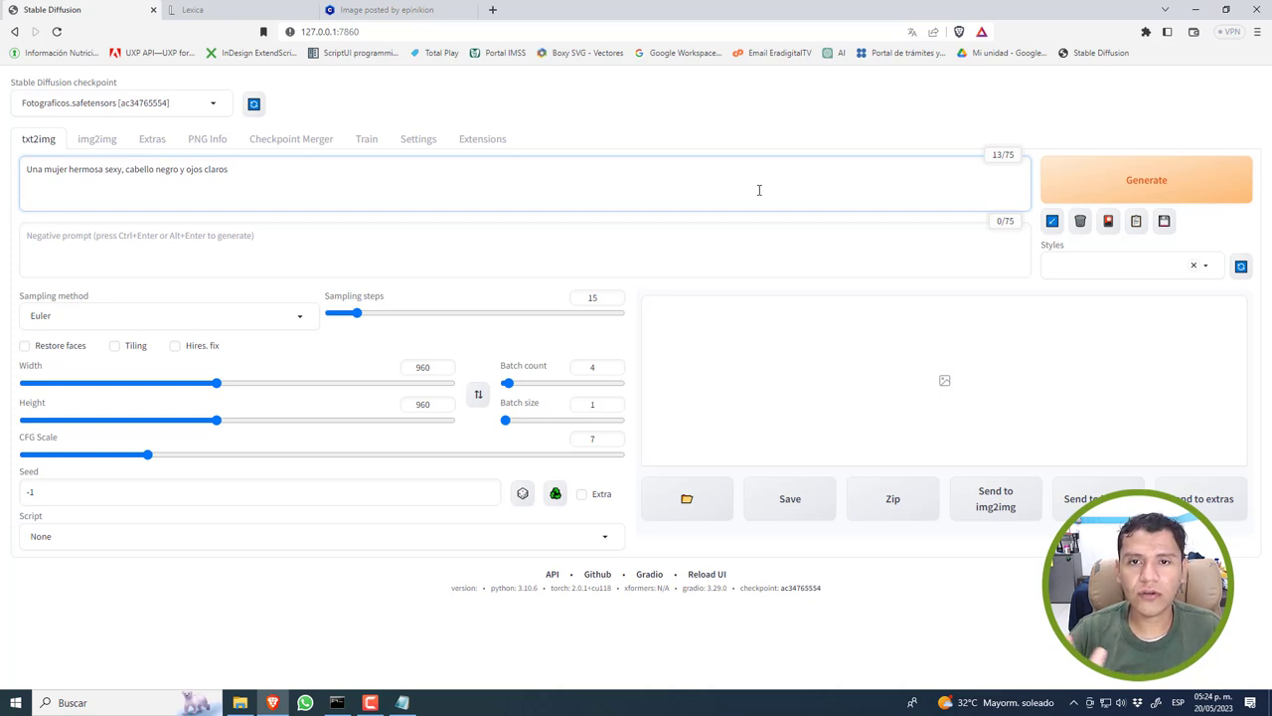
Extend the prompt with ", que tiene una armadura dorada, majestuosa, divina."
text(, que tiene )
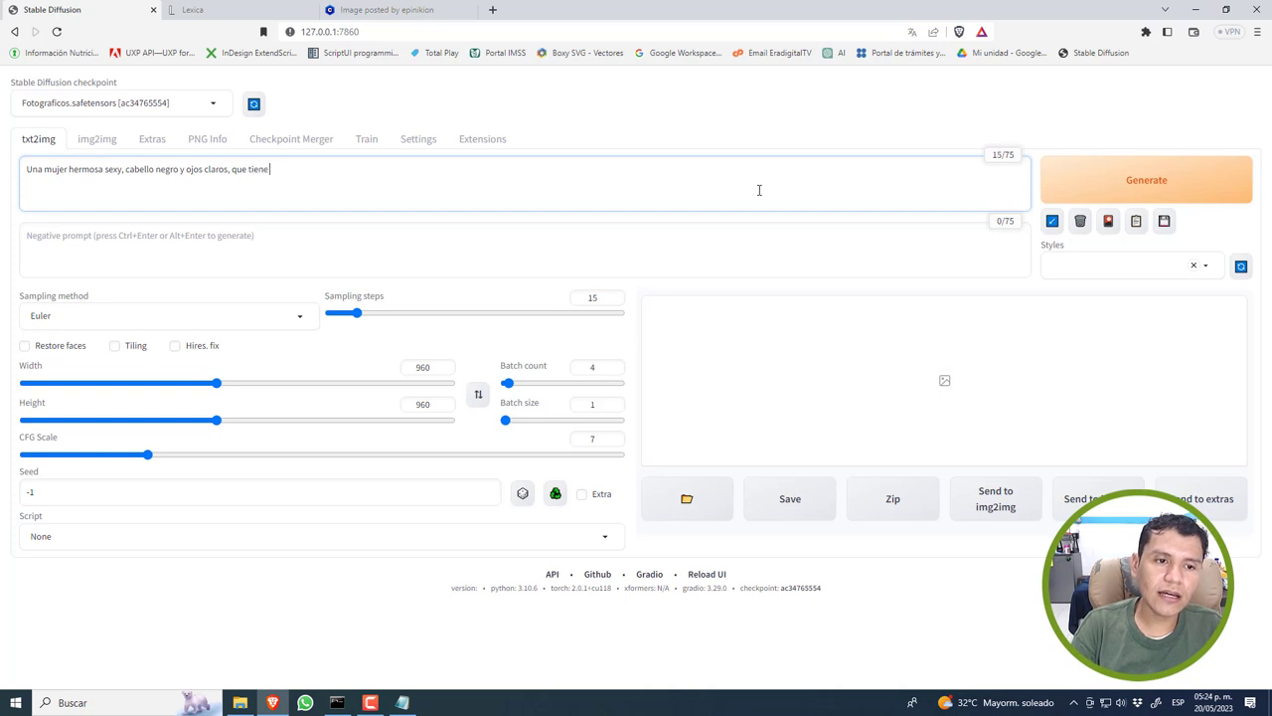
text(una armadura)
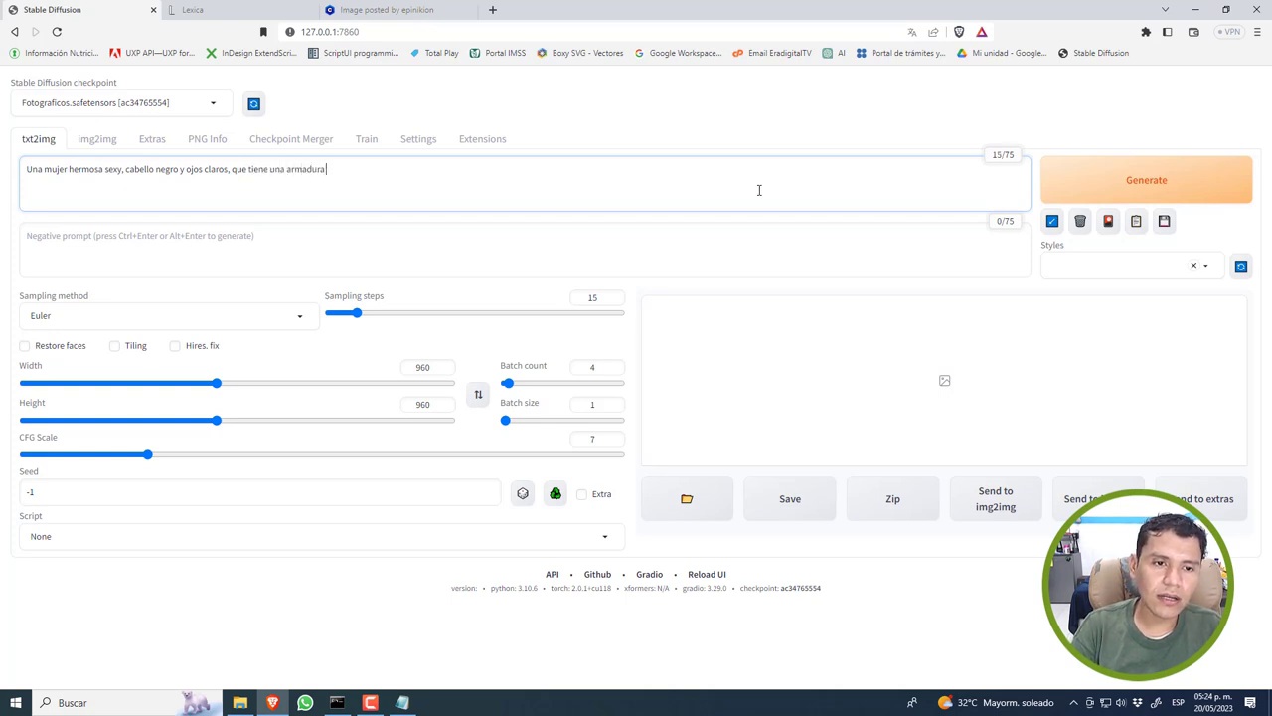
text( dorada, )
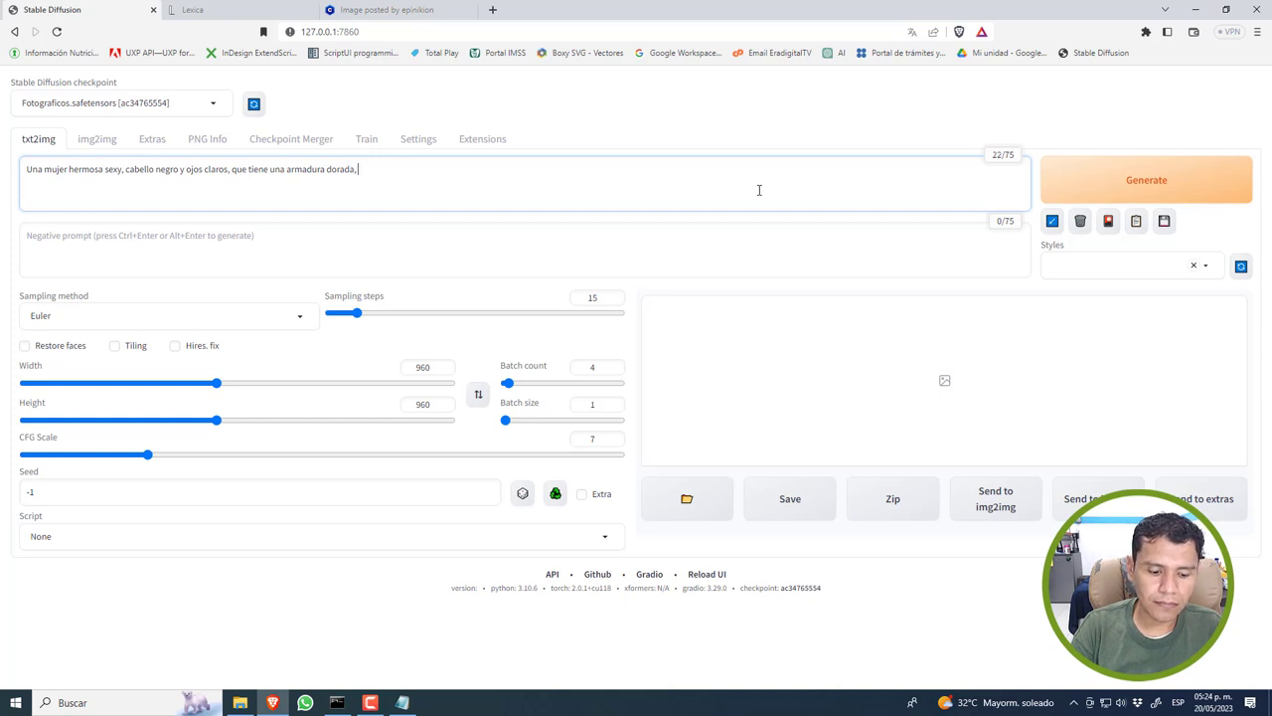
text(ma)
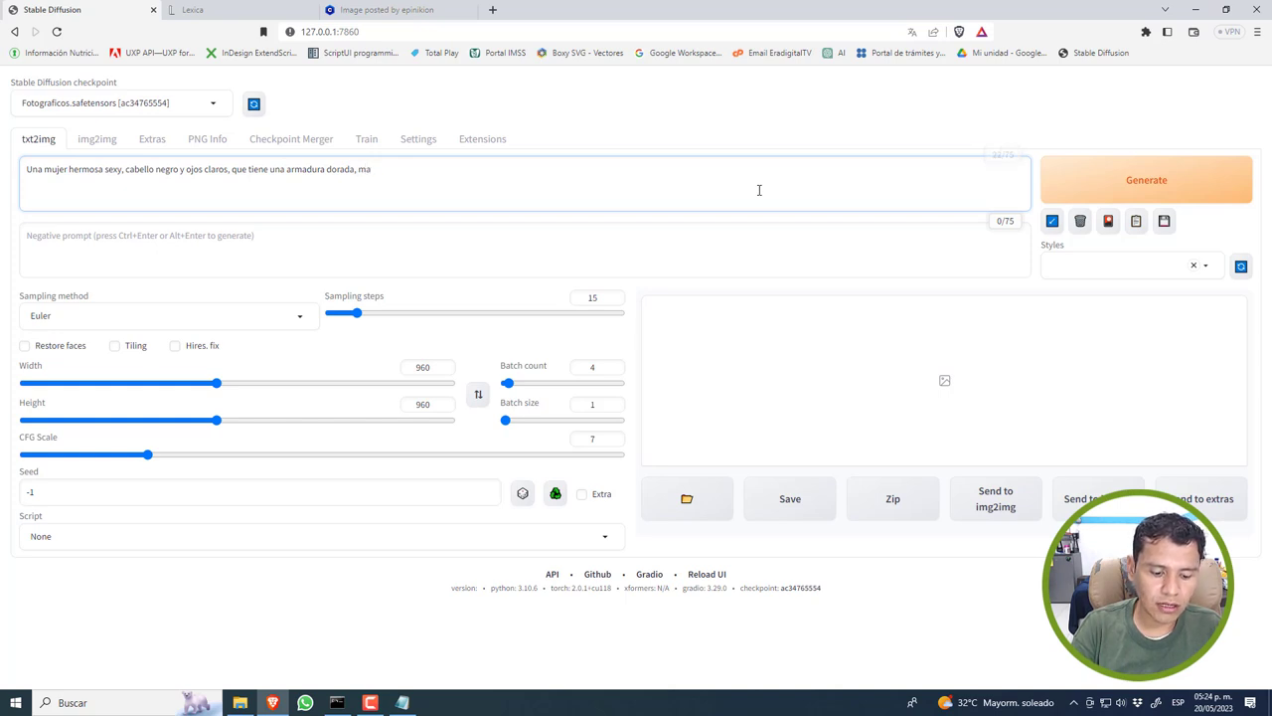
text(jestuosa )
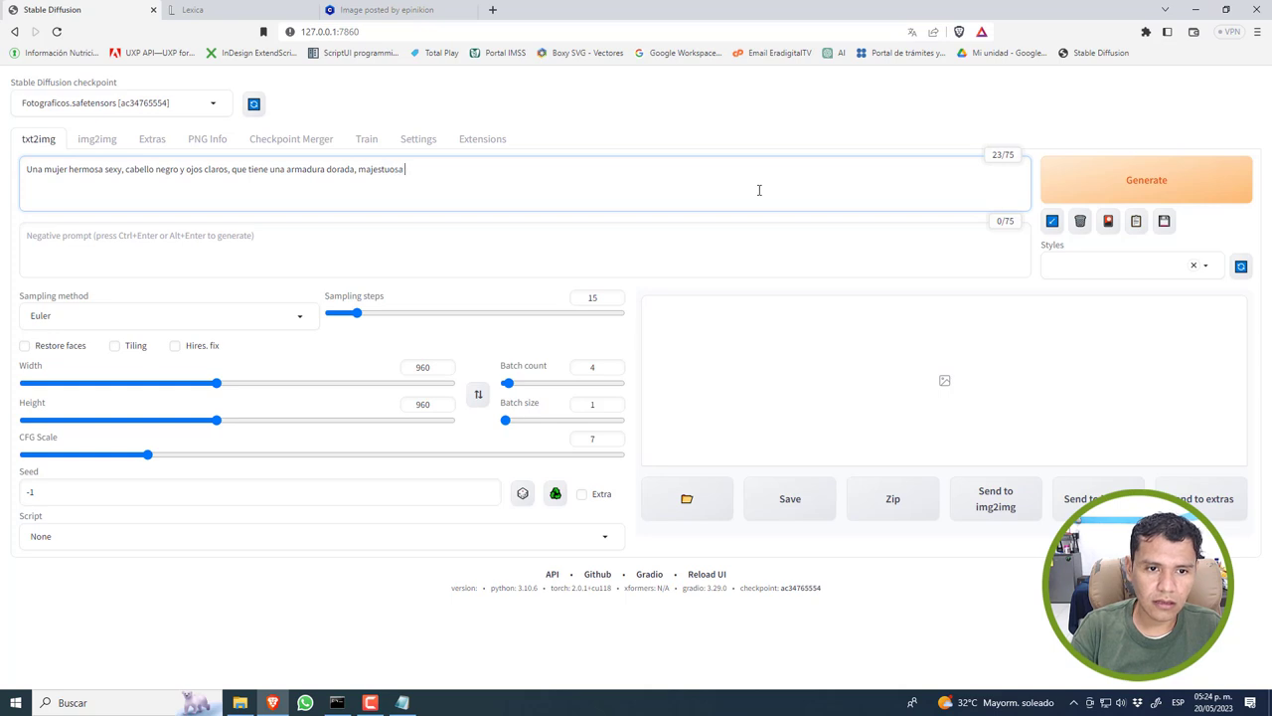
text(divi)
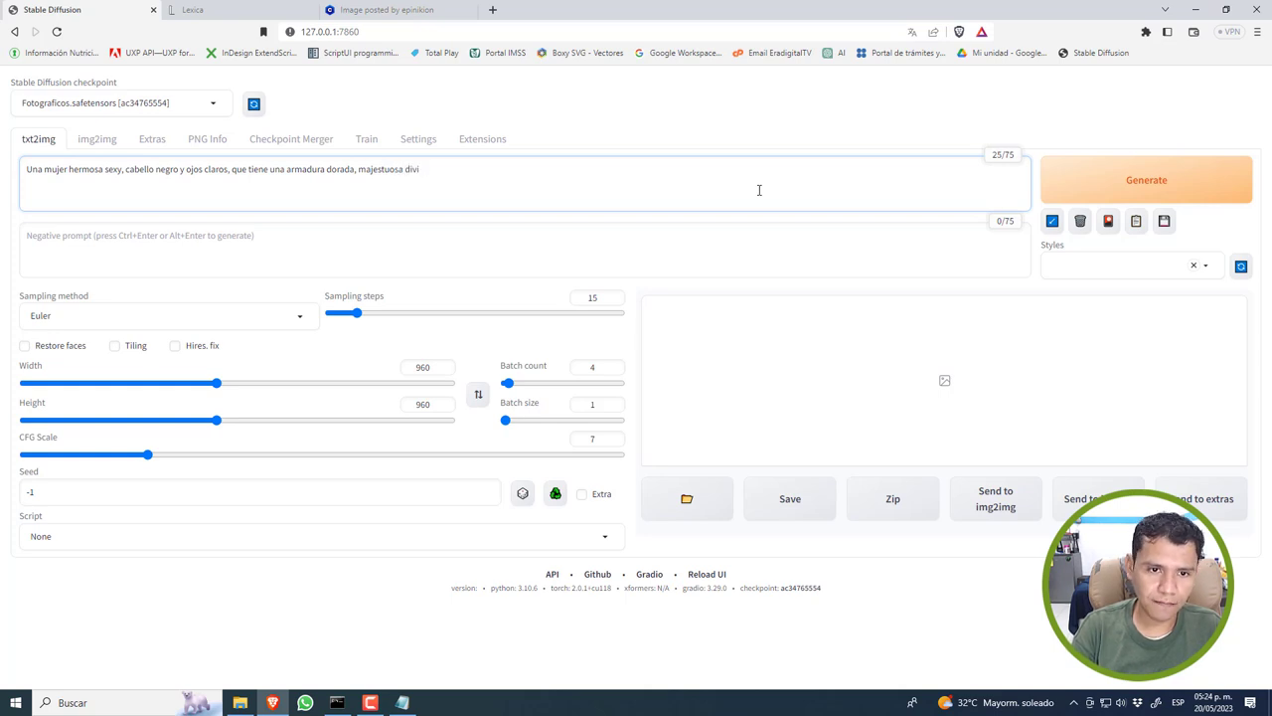
text(na)
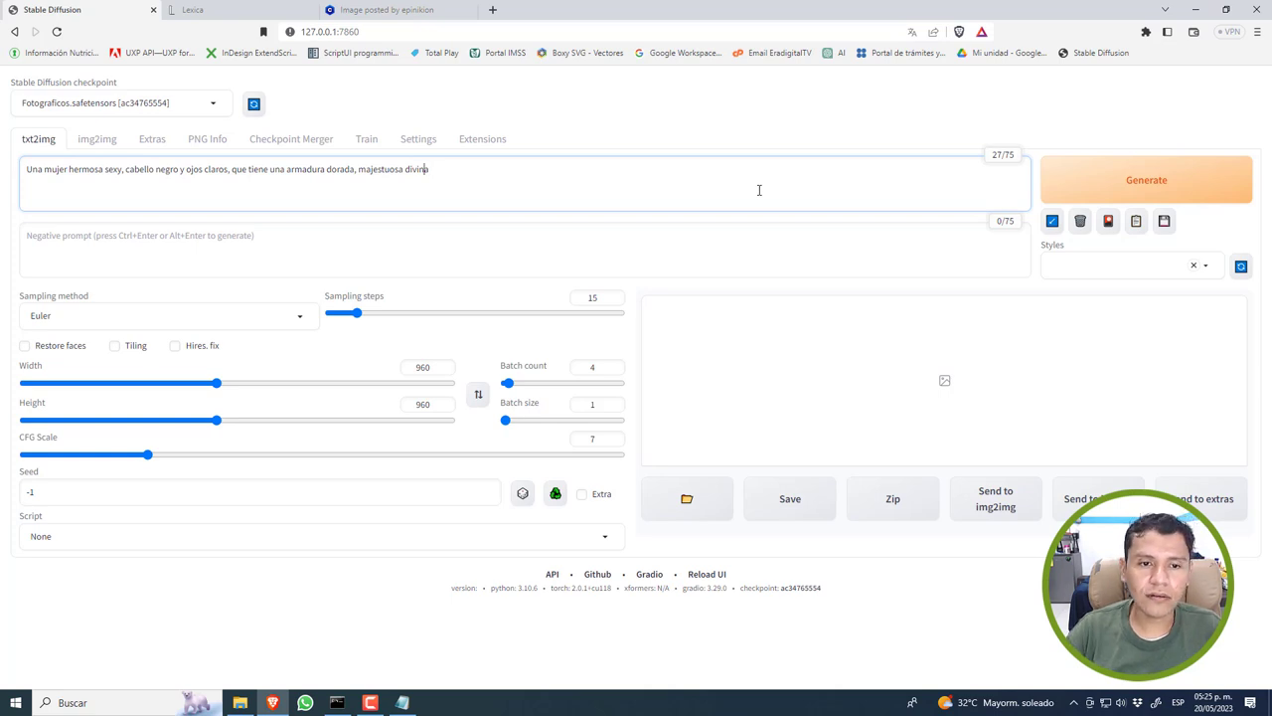
text(,)
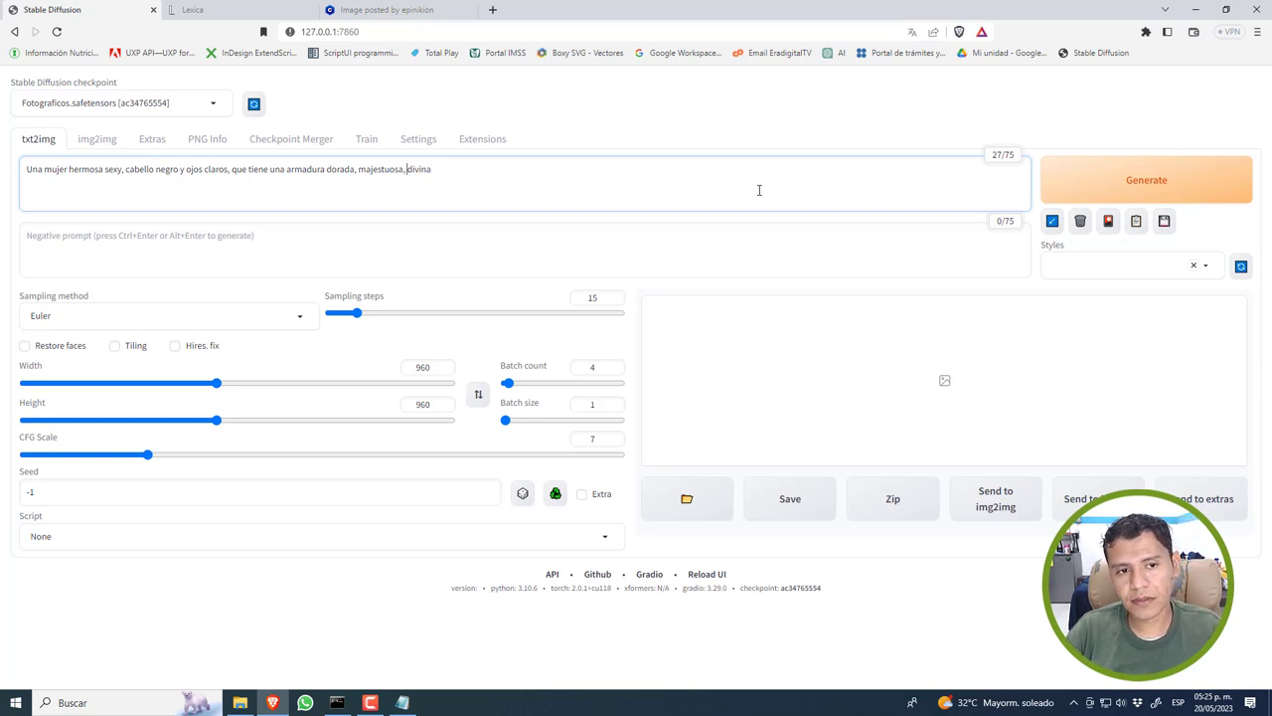
text(.)
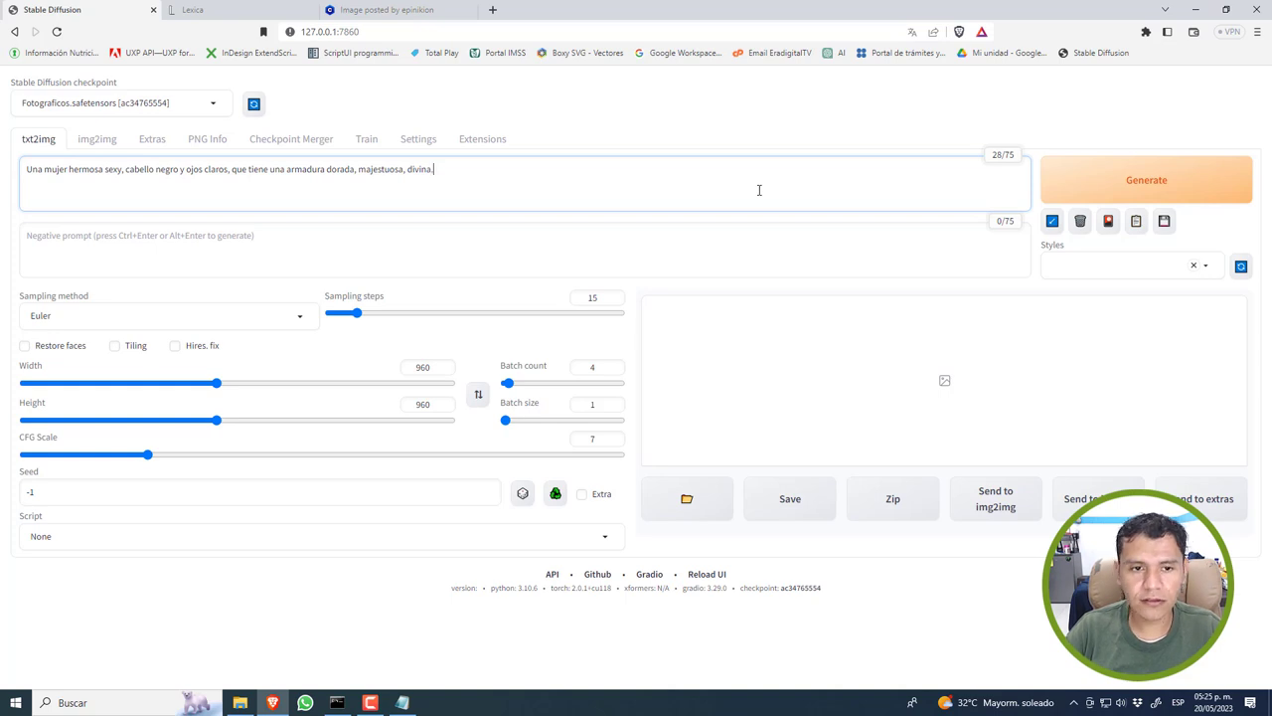
Add the sentence "Se encuentra en las ruinas de la antigua Grecia." to the prompt, correcting the capitalization of Grecia
text( Se encuentra en las ruinas de la)
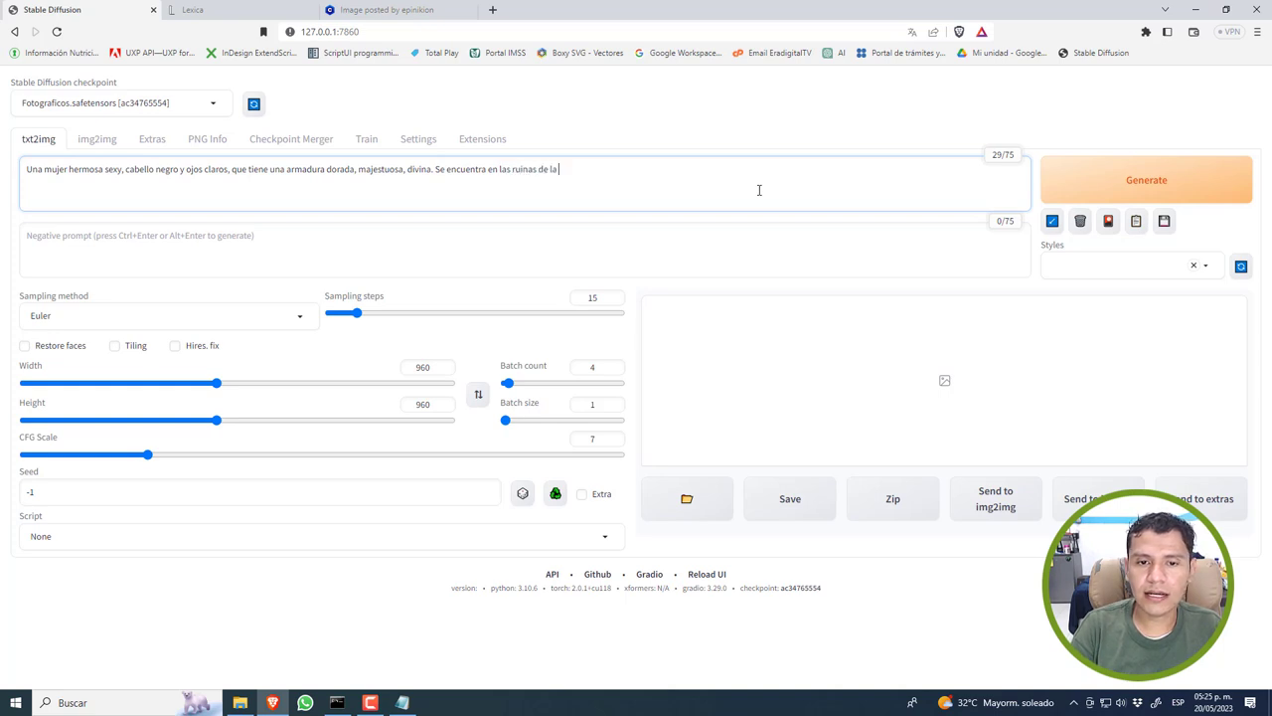
text( antigua)
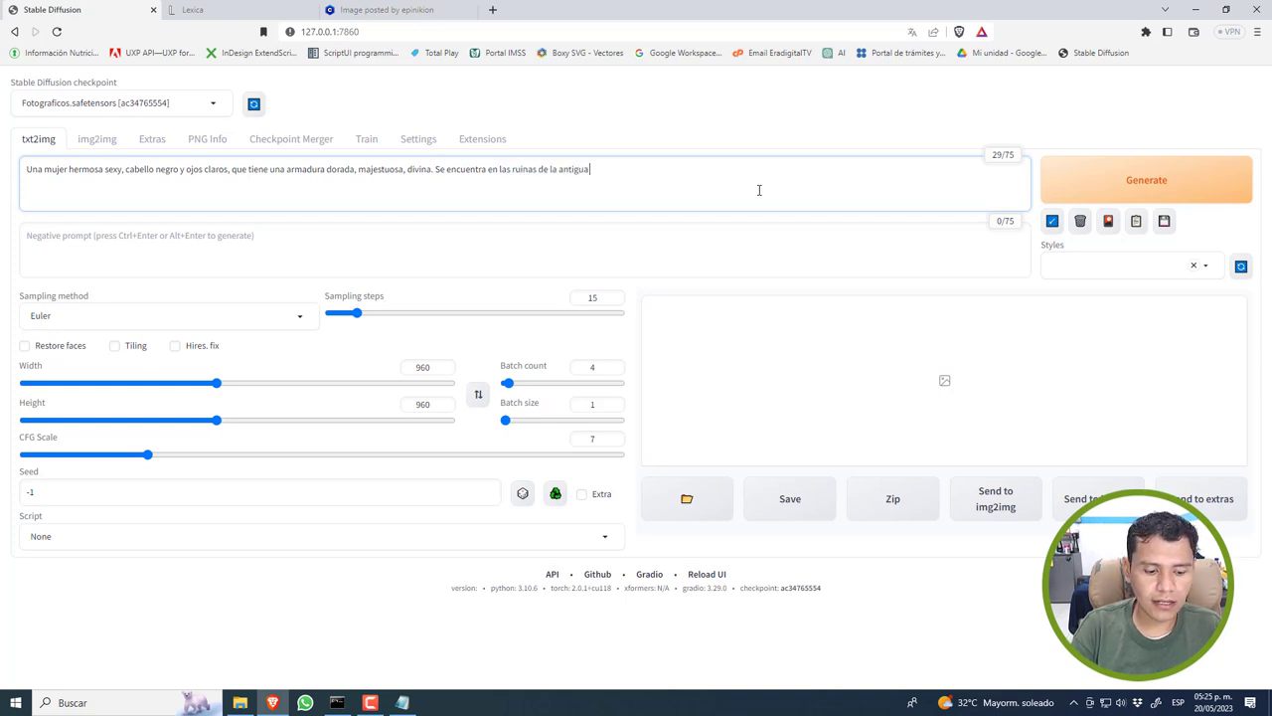
text( grecia)
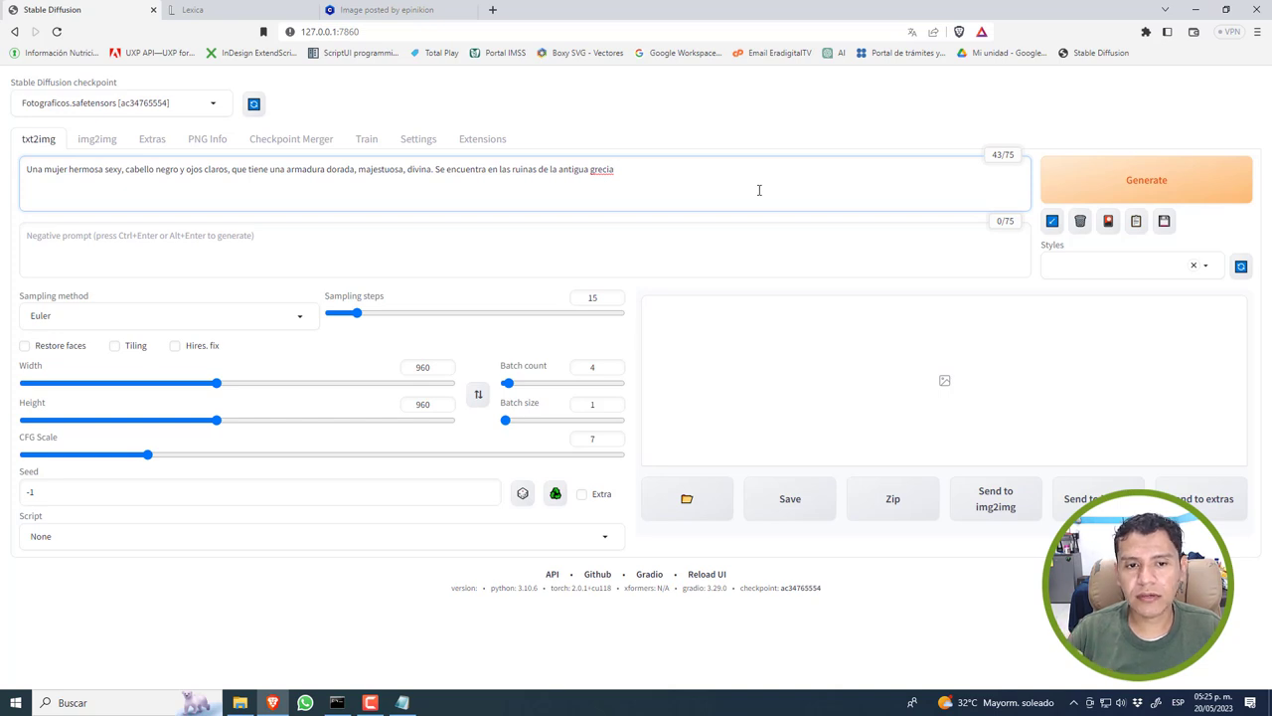
text(.)
right_click(600, 169)
click(641, 177)
drag(619, 170, 3, 184)
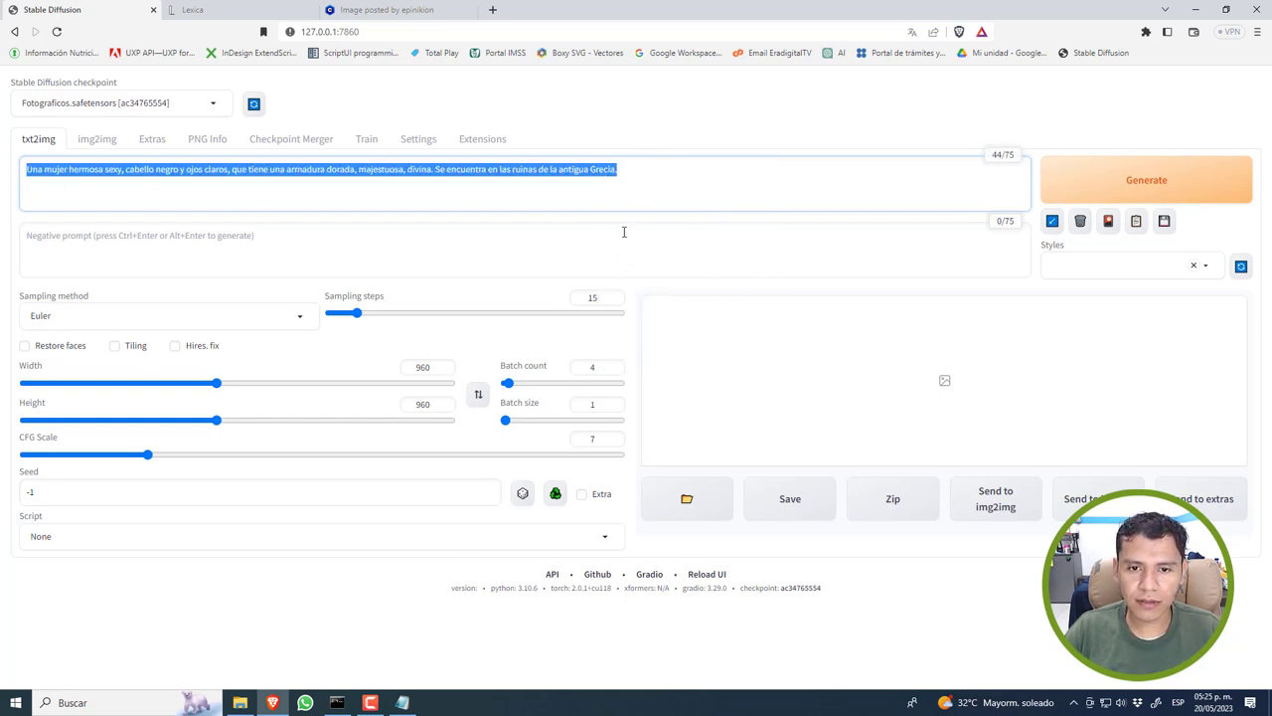
Append the style terms "Fotografia, Hiper realimos, pelicula cinematica" to the end of the prompt
click(649, 171)
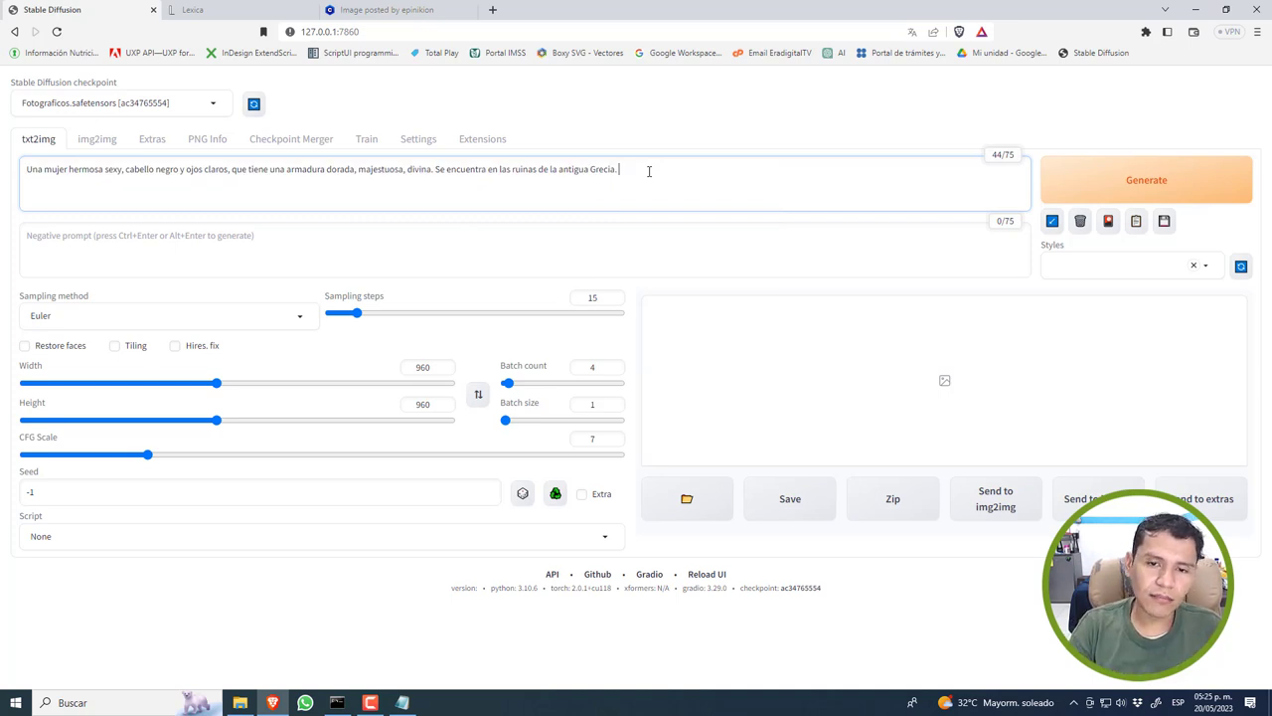
text(Fot)
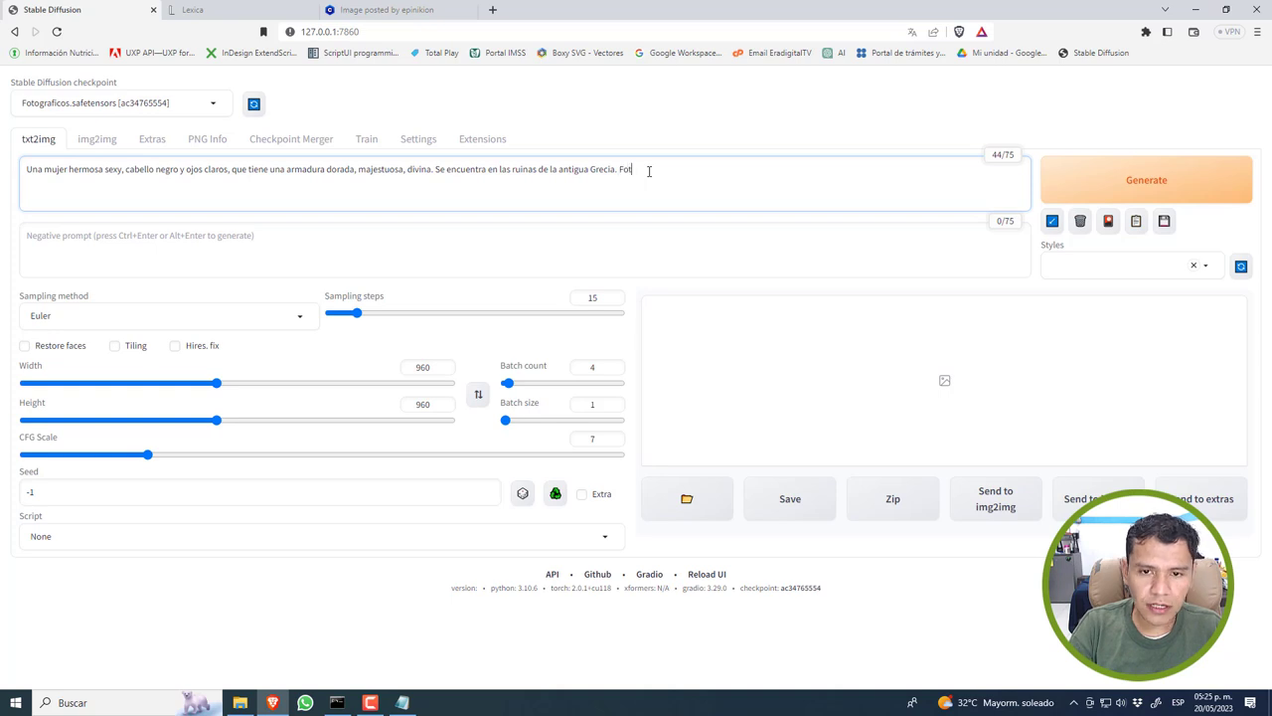
text(ografía,)
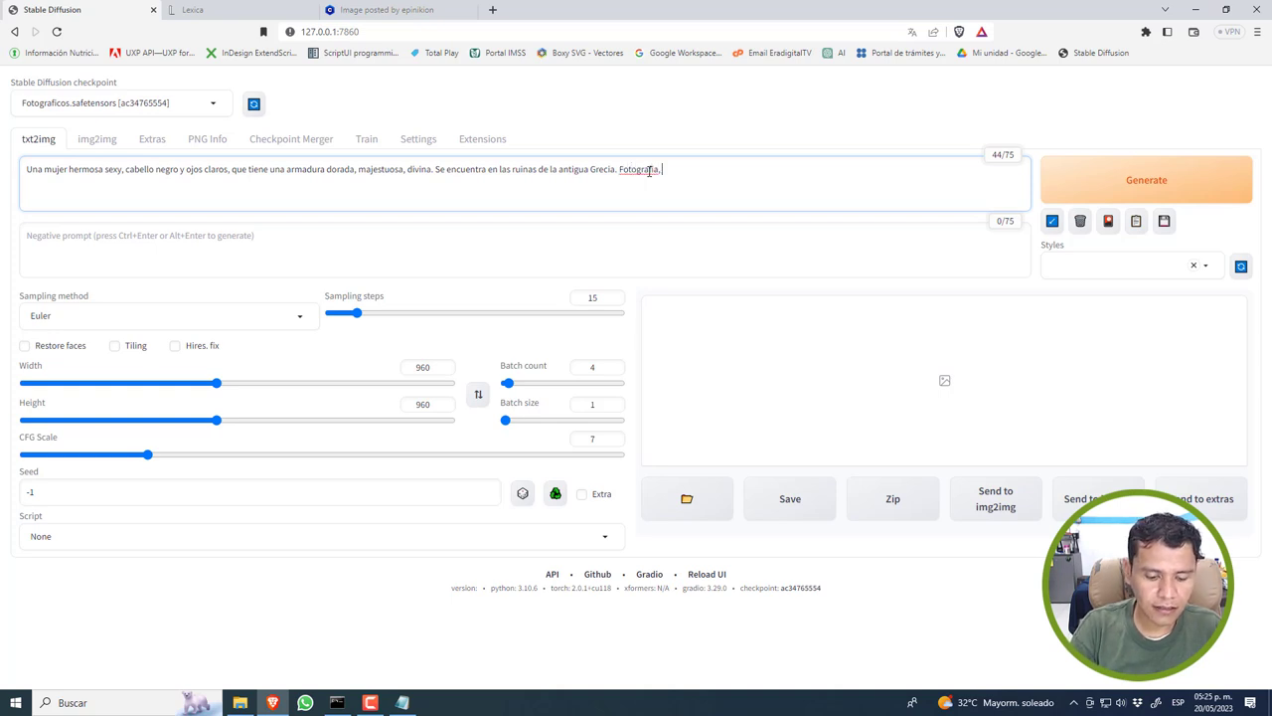
text( Hyiper)
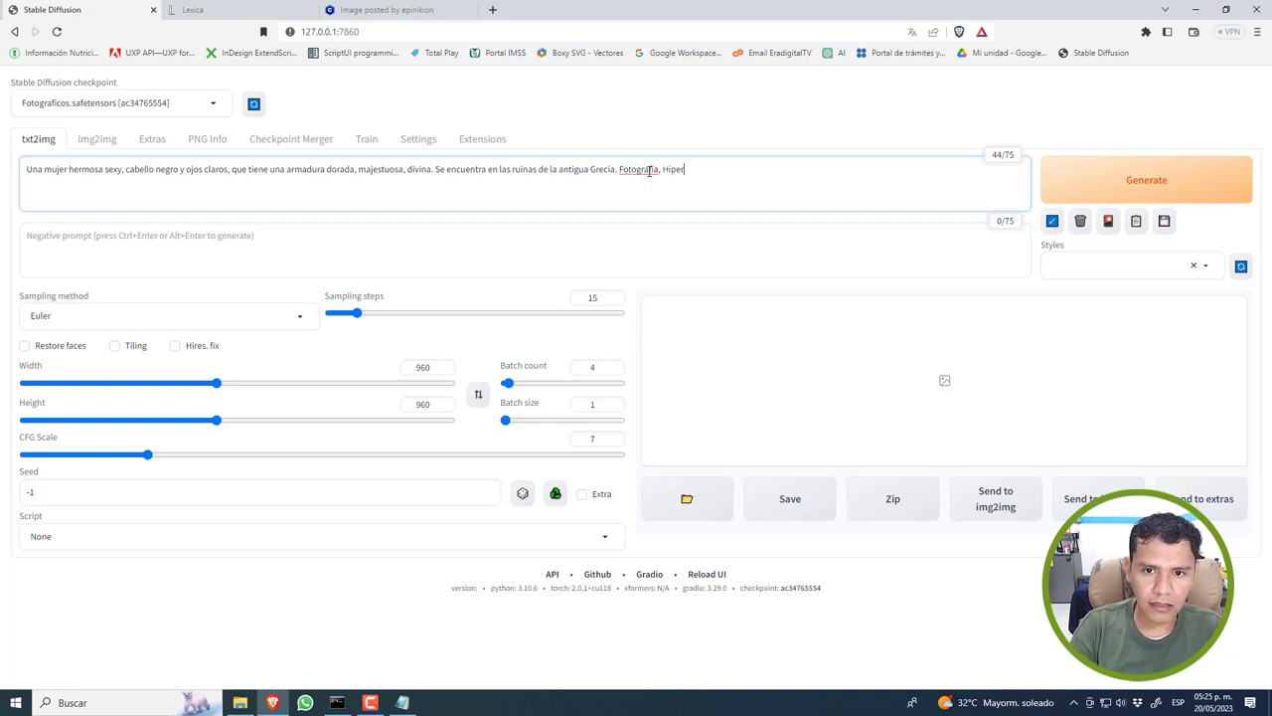
text( realimos, cinemat)
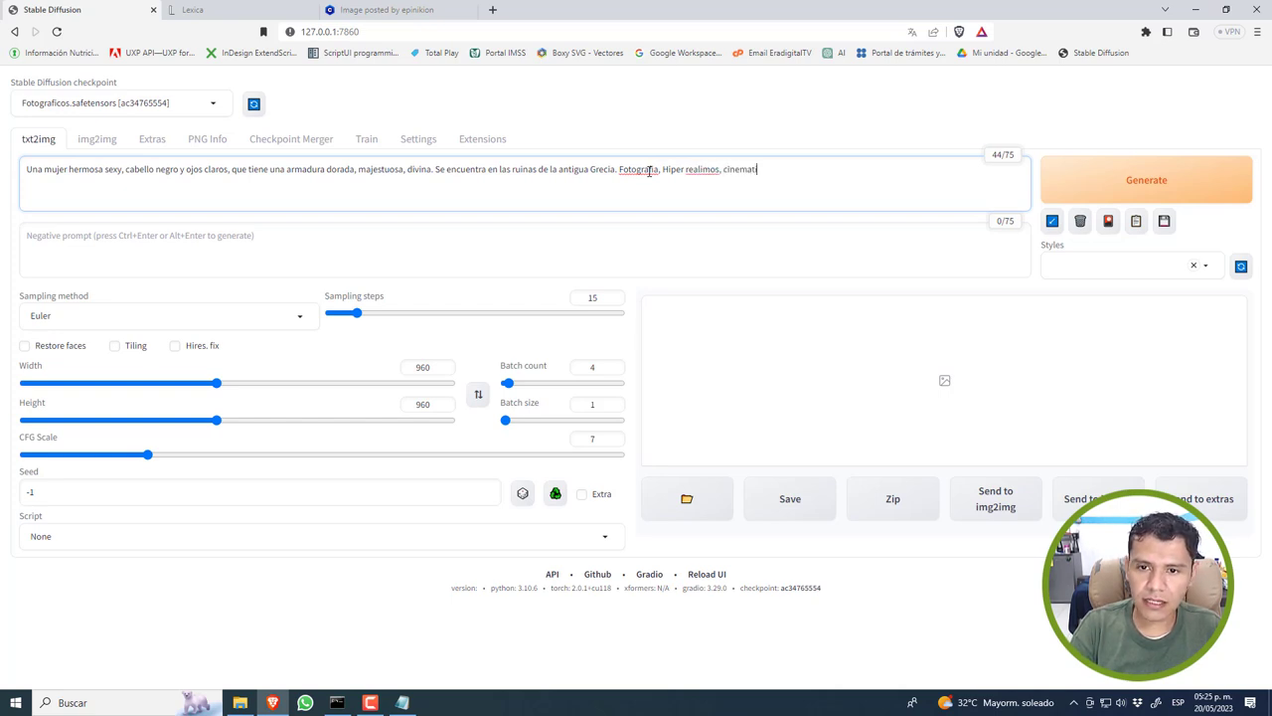
key(BackSpace)
key(BackSpace)
key(BackSpace)
key(BackSpace)
key(BackSpace)
key(BackSpace)
key(BackSpace)
key(BackSpace)
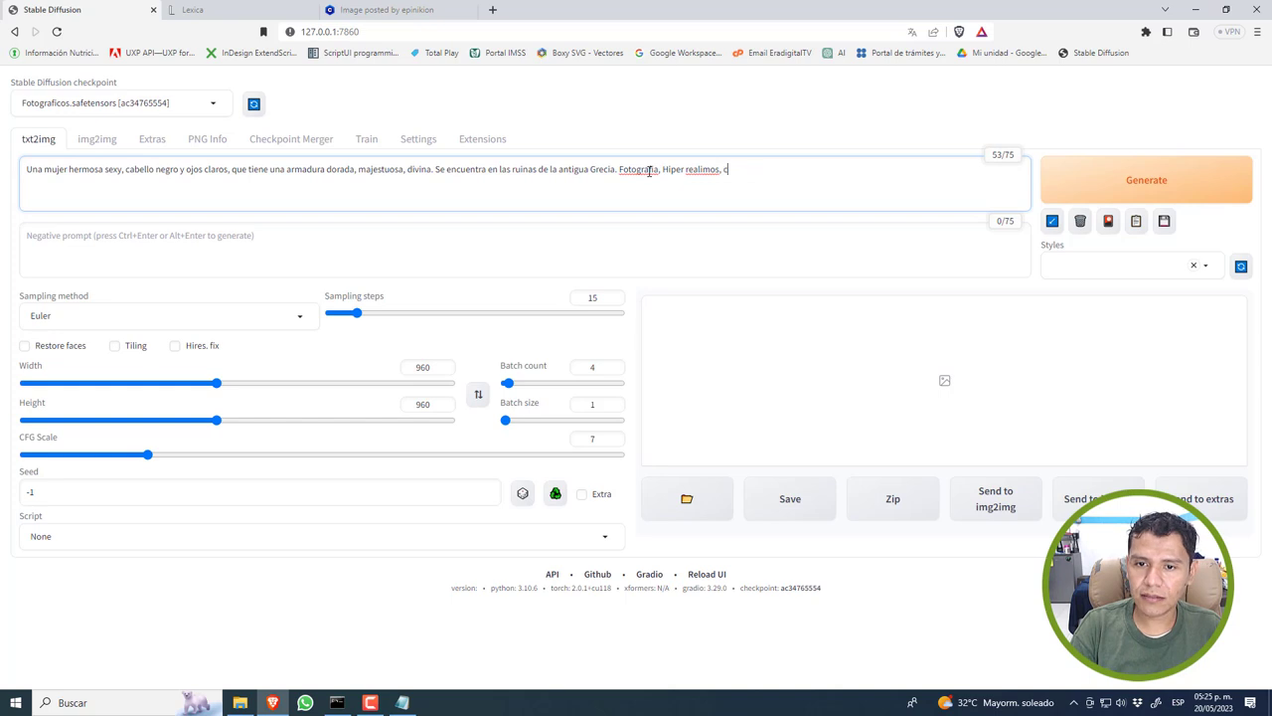
text(pelicula ci)
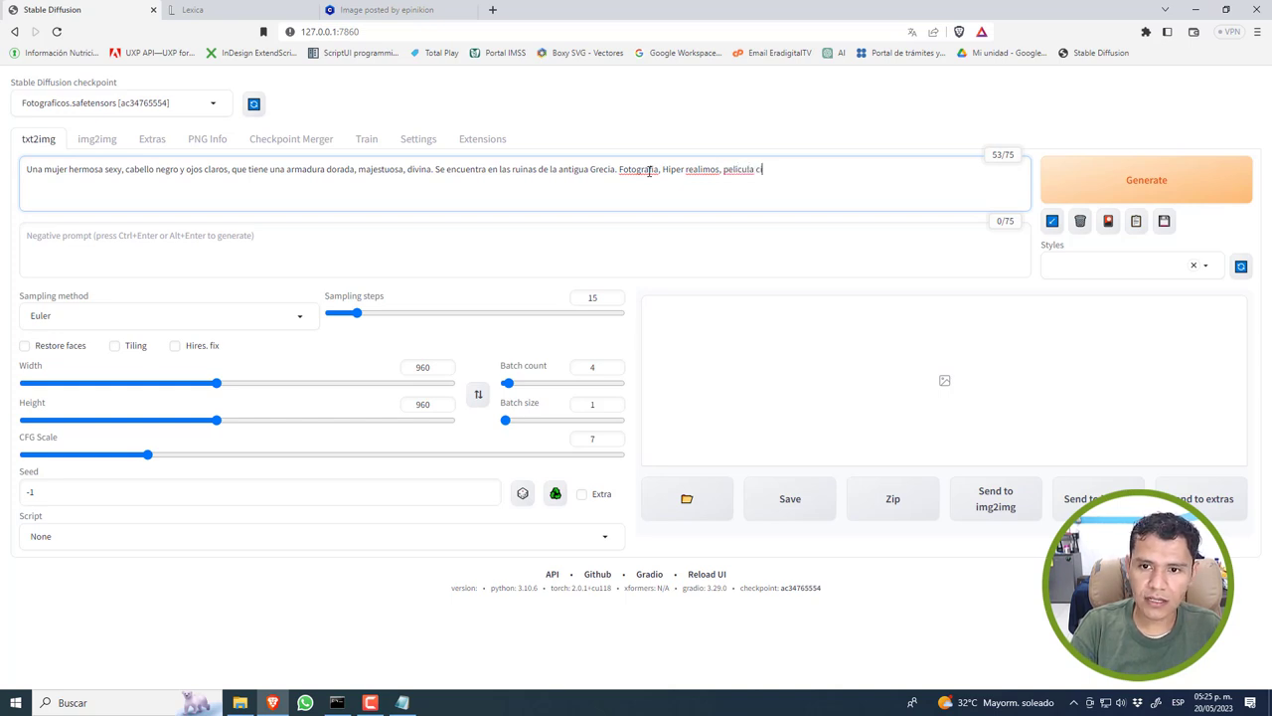
text(nematica)
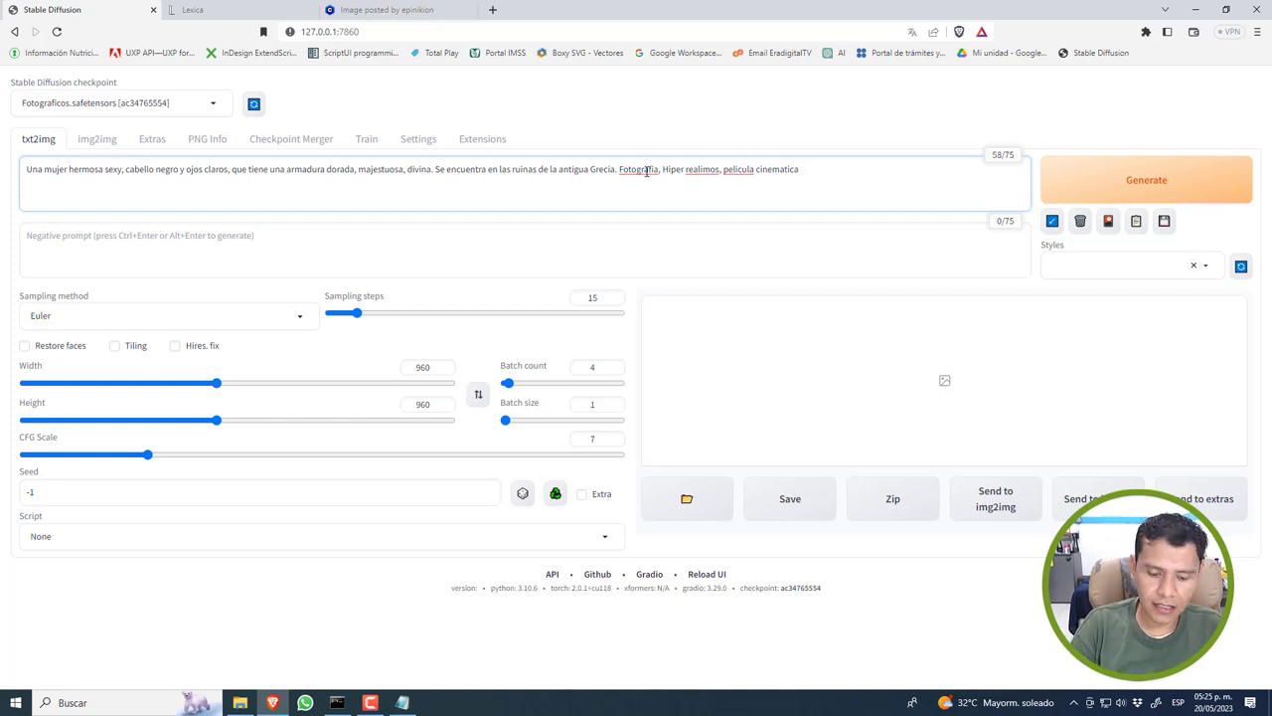
Finish the prompt with the quality terms ", alta calidad, 4k."
text(, alta )
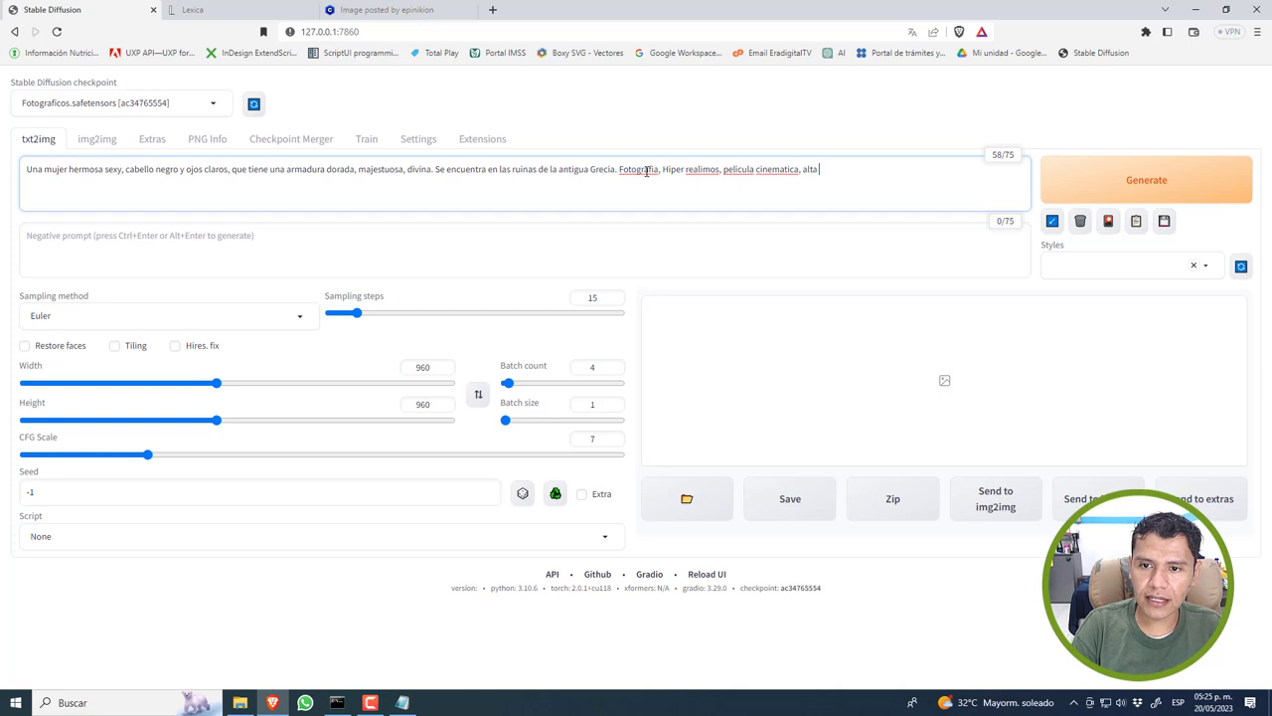
text(calidad)
text(, 4k.)
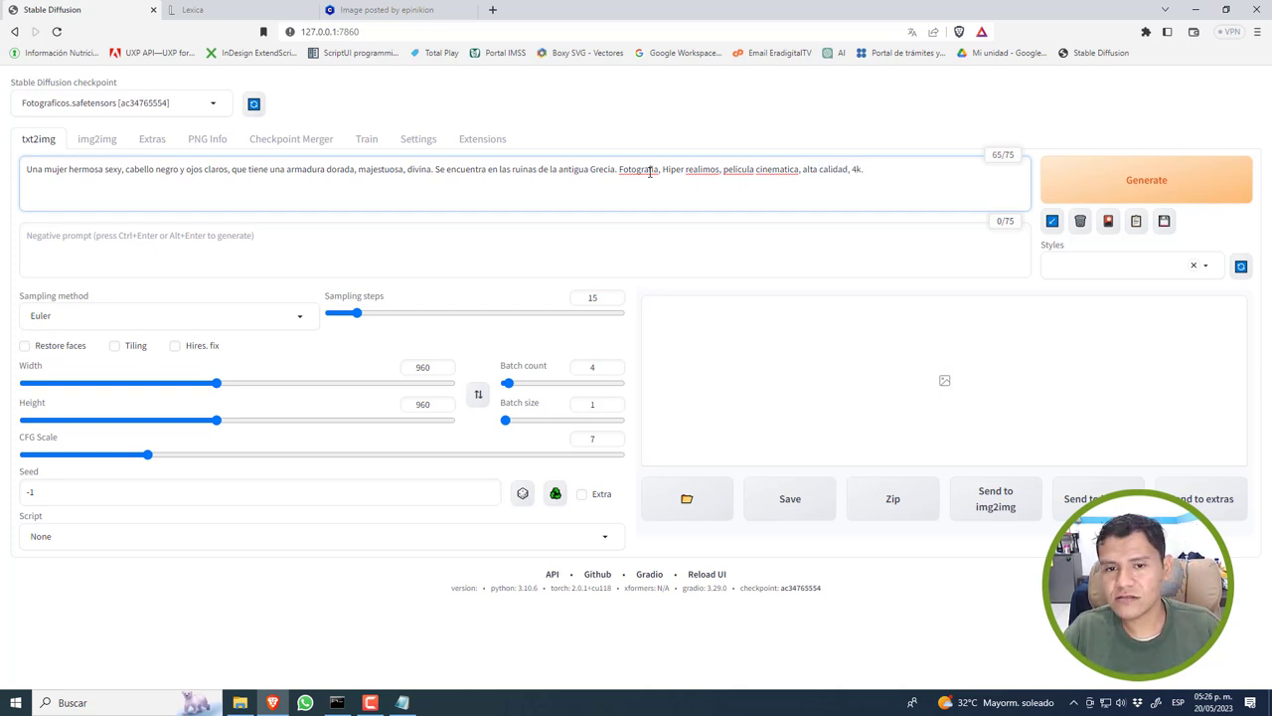
Correct the misspelled prompt words to "Fotografía", "realismo", "película" and "cinemática" using the spelling suggestions
right_click(646, 171)
click(684, 181)
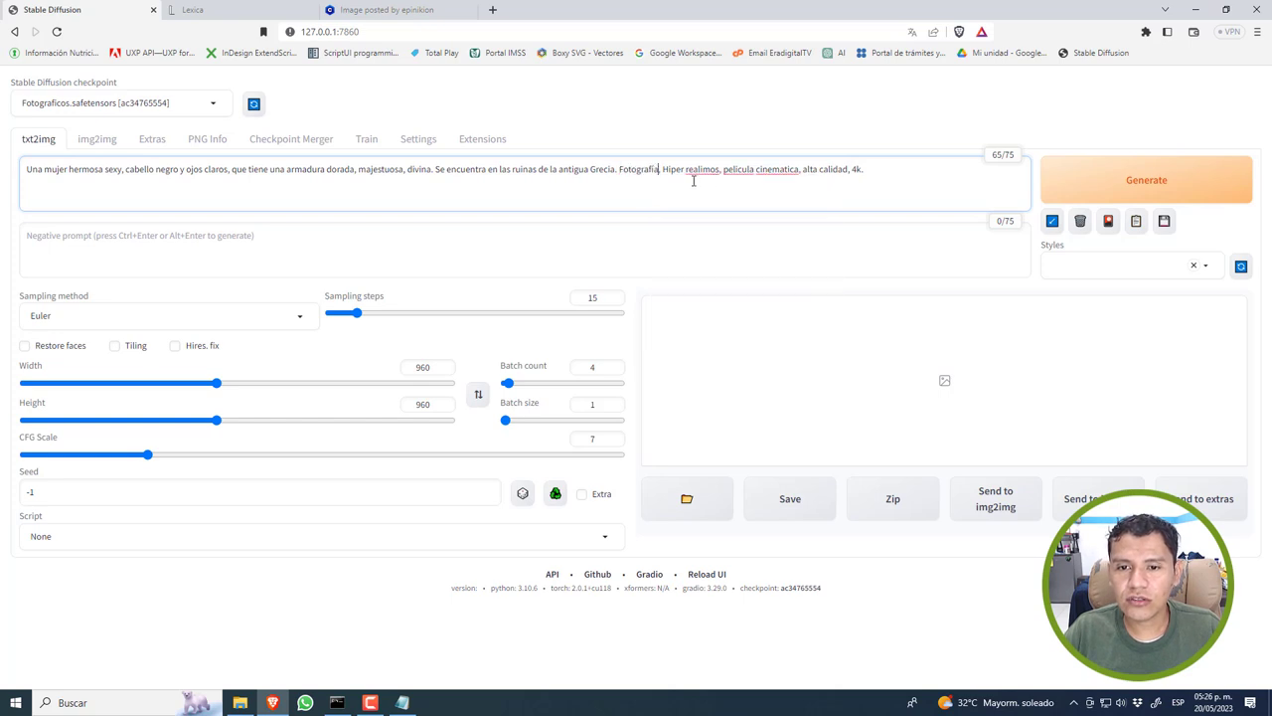
right_click(706, 171)
click(733, 185)
right_click(752, 169)
click(780, 182)
right_click(792, 170)
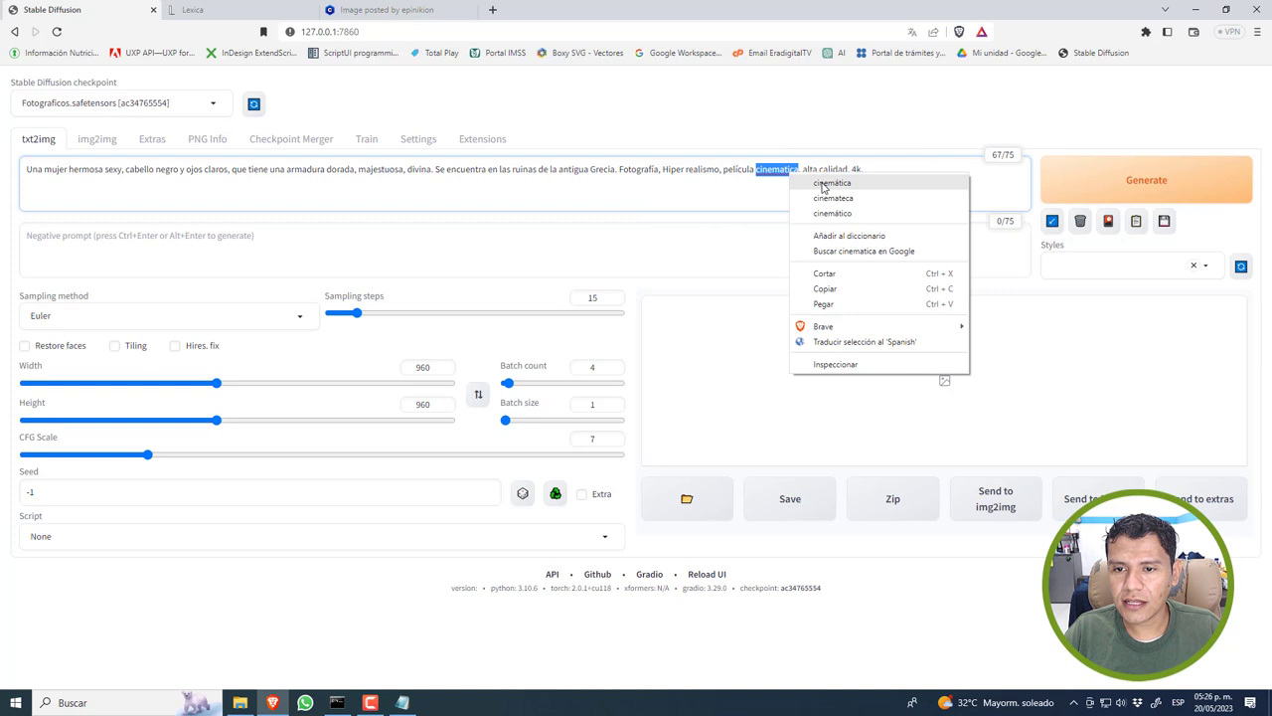
click(822, 183)
Send the entire prompt to Google Traductor and move and enlarge the translator window to show the full text
drag(895, 169, 6, 169)
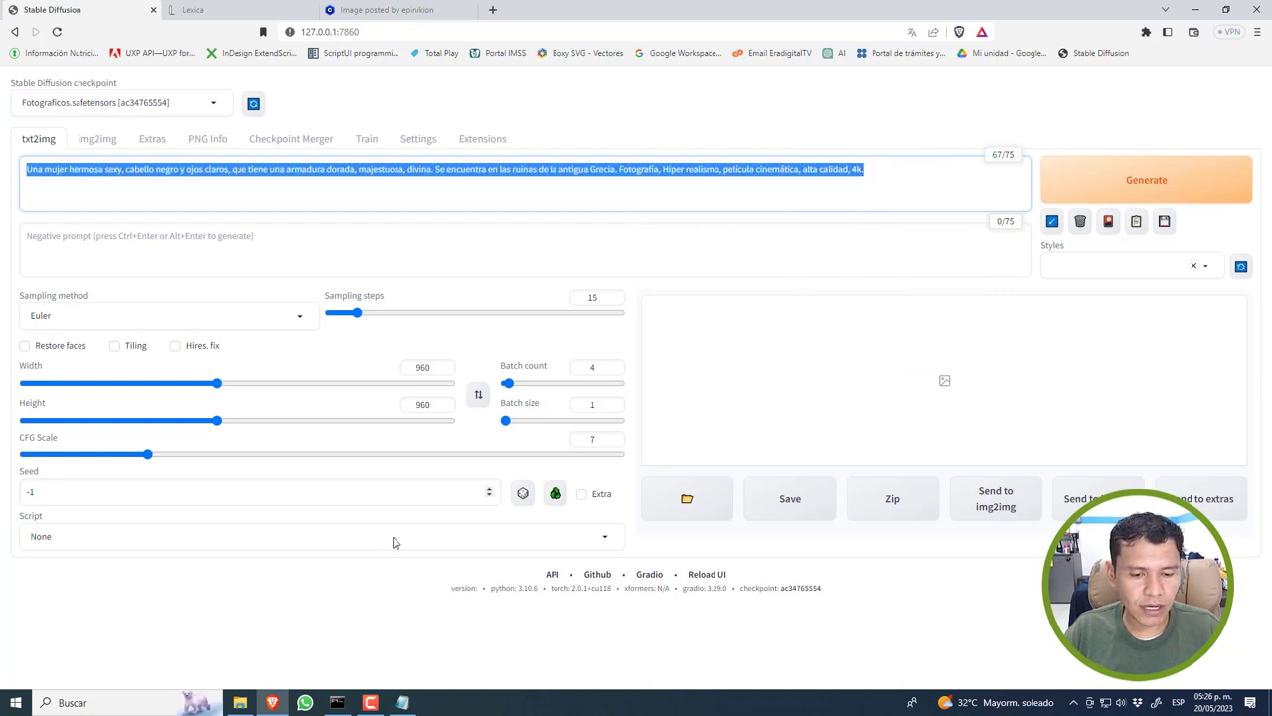
right_click(400, 169)
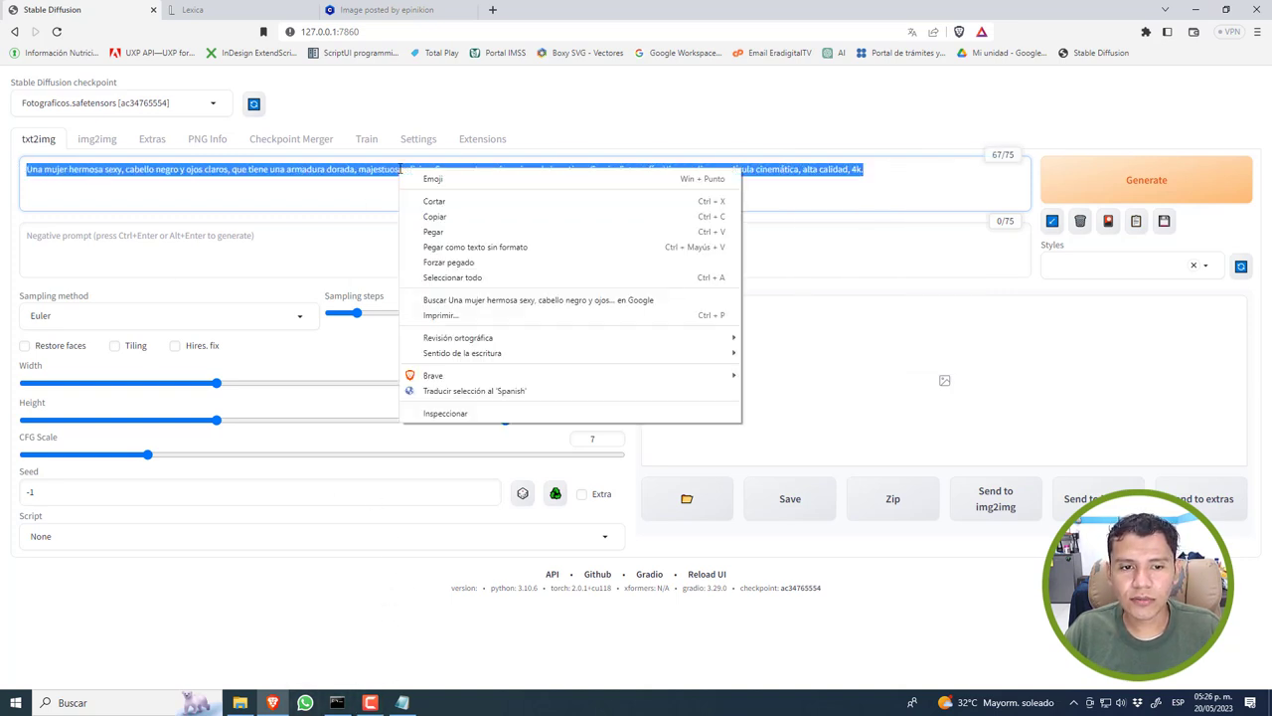
click(519, 394)
drag(407, 24, 598, 139)
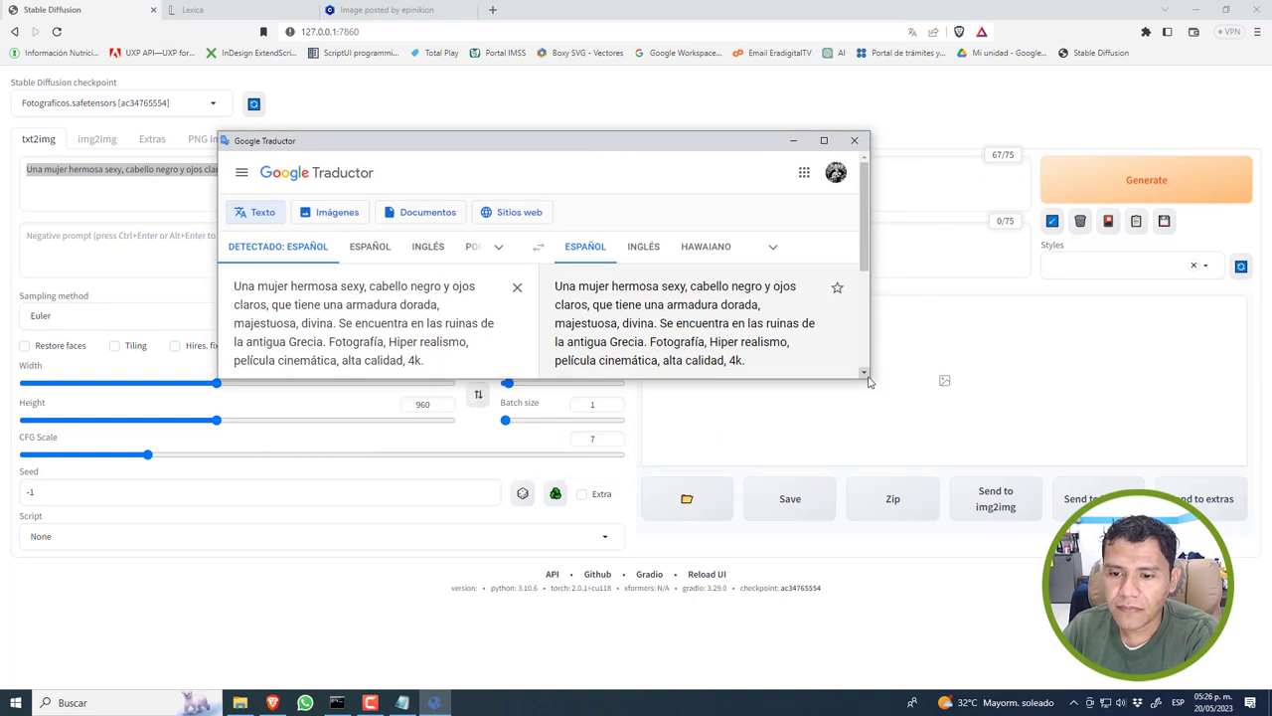
drag(868, 380, 991, 464)
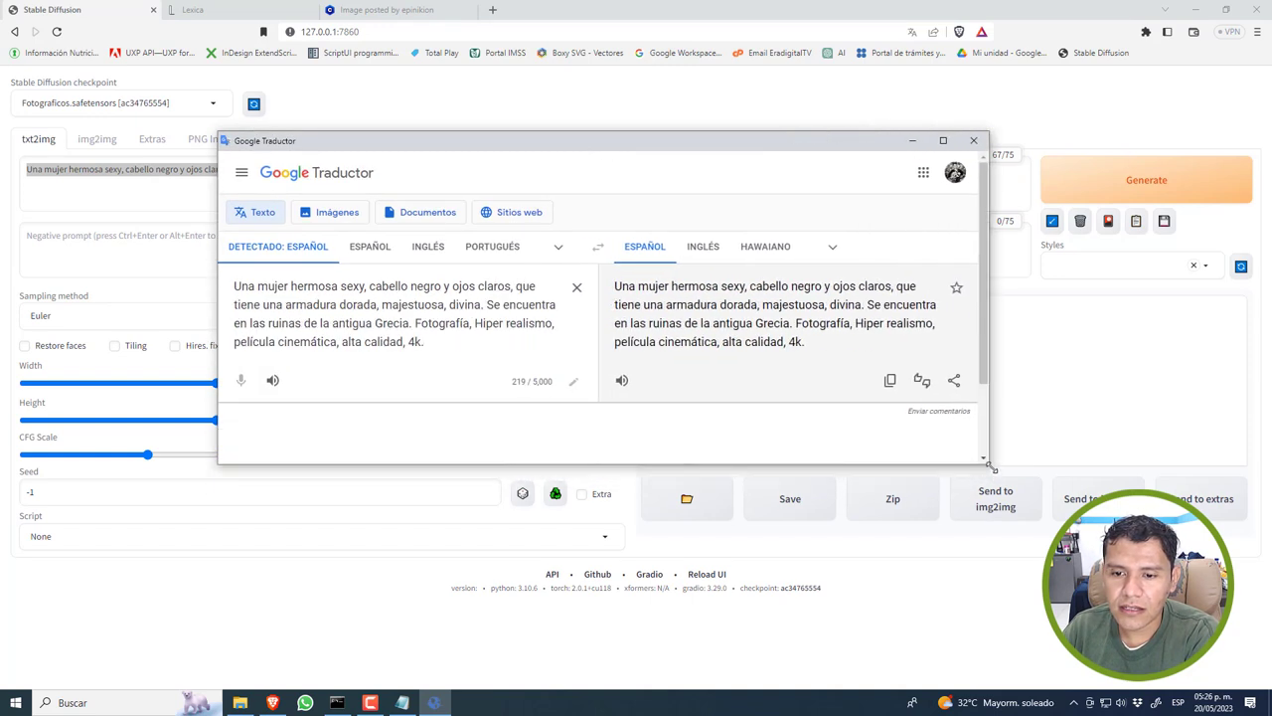
drag(805, 348, 614, 284)
click(535, 296)
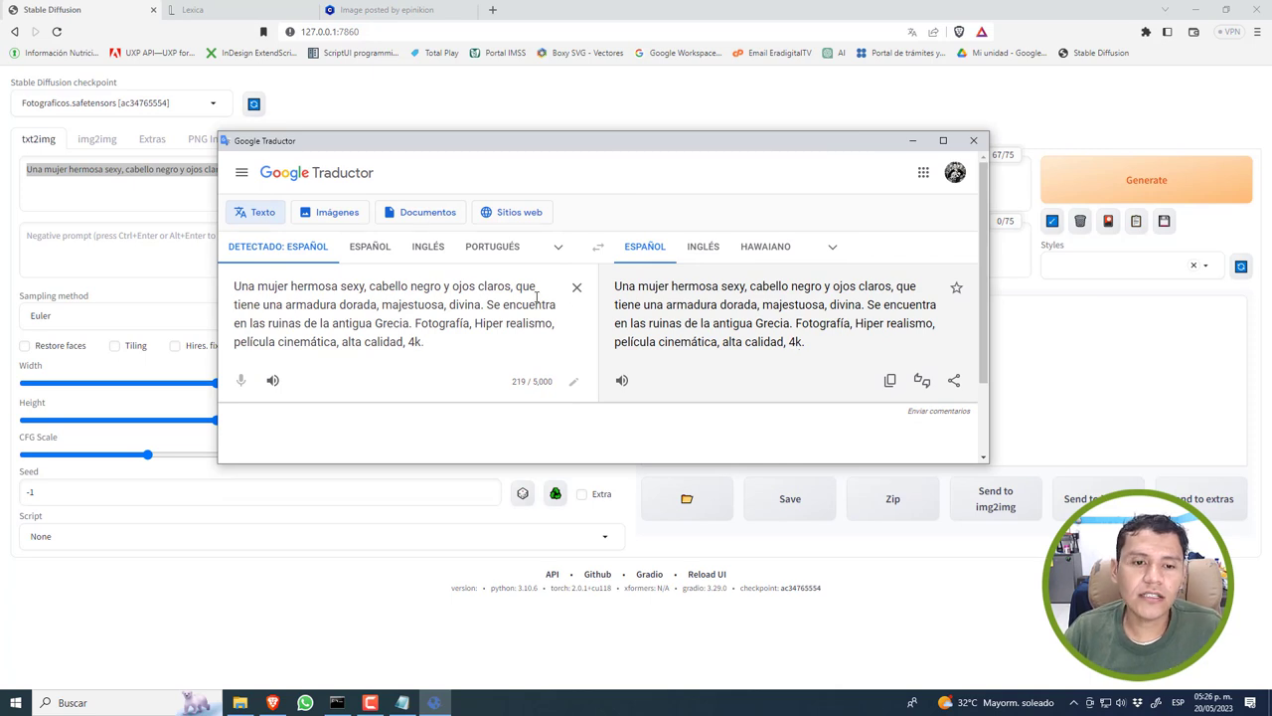
Translate the prompt from Spanish to English in Google Traductor and copy the translation
click(377, 252)
click(360, 250)
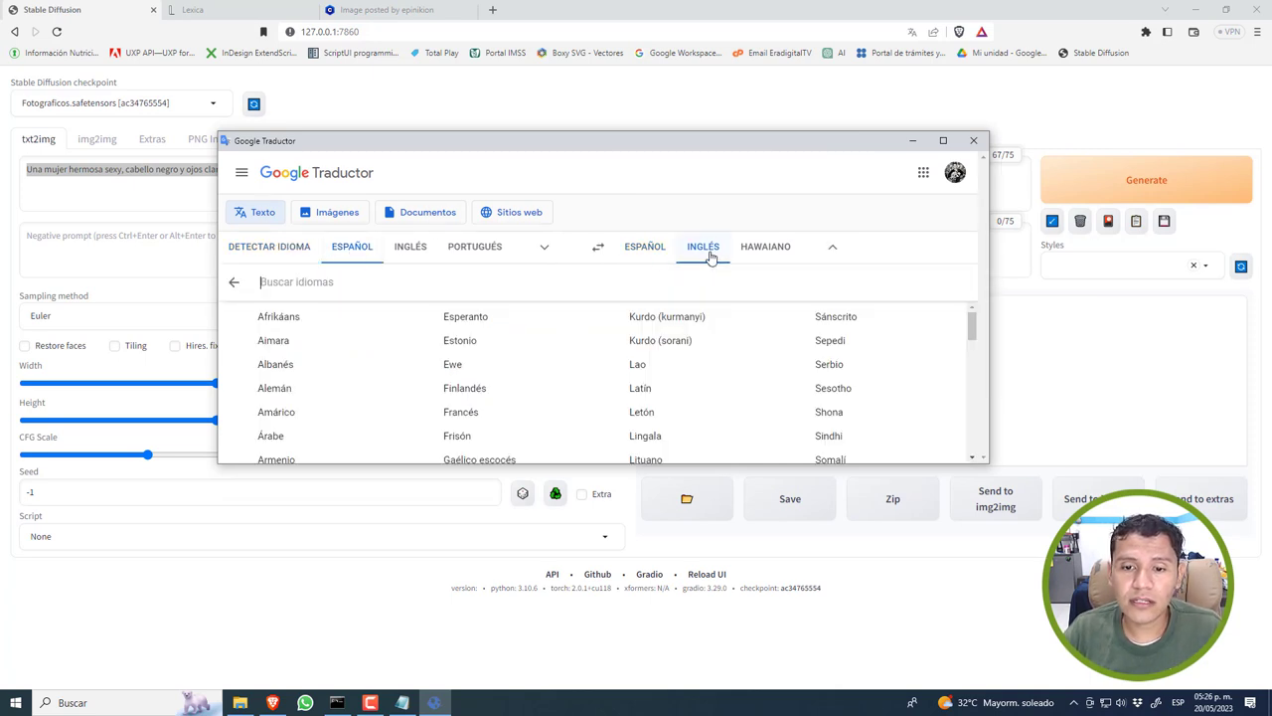
click(360, 253)
click(890, 379)
Replace the Spanish prompt in Stable Diffusion with the copied English translation and generate the batch of images
click(85, 172)
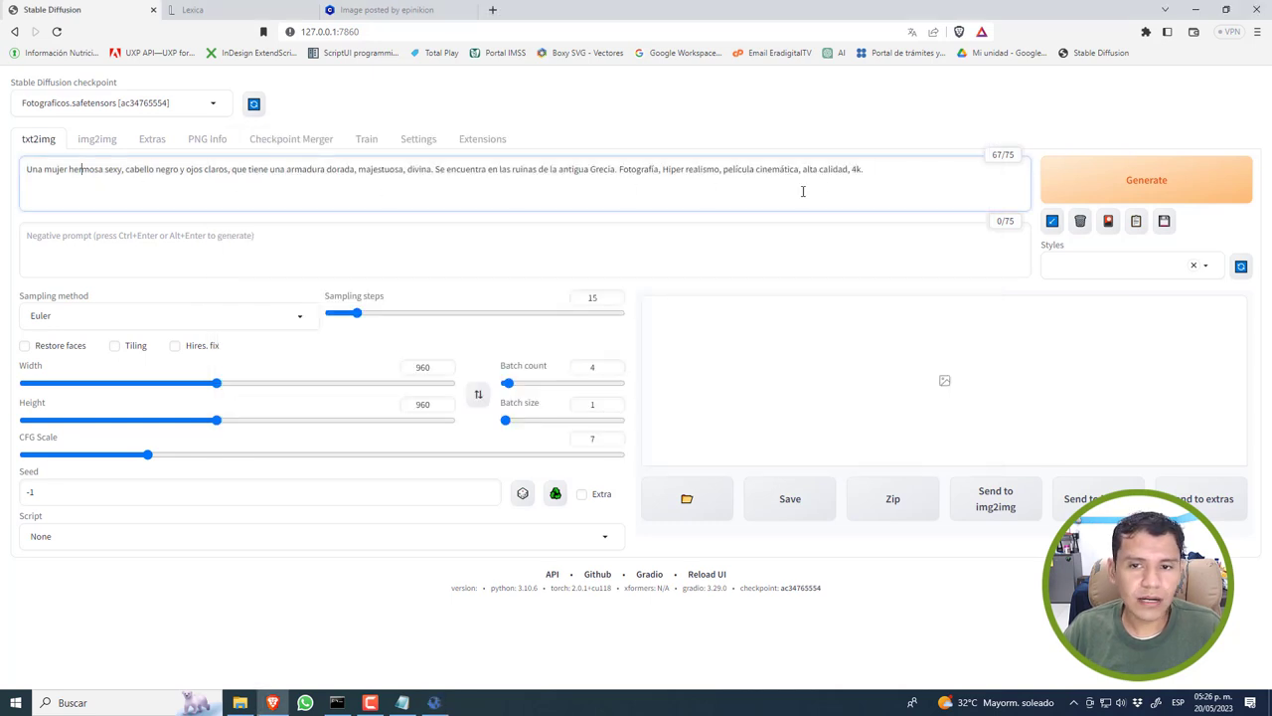
drag(891, 176, 4, 181)
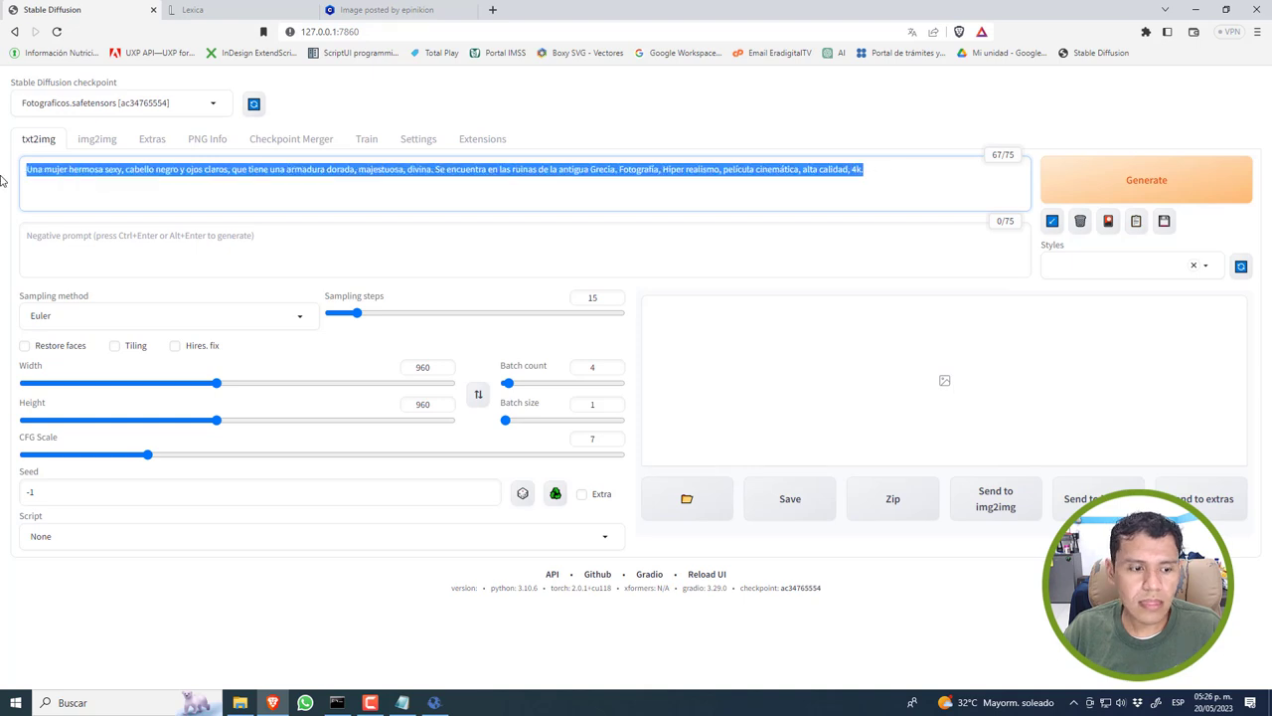
key(ctrl+v)
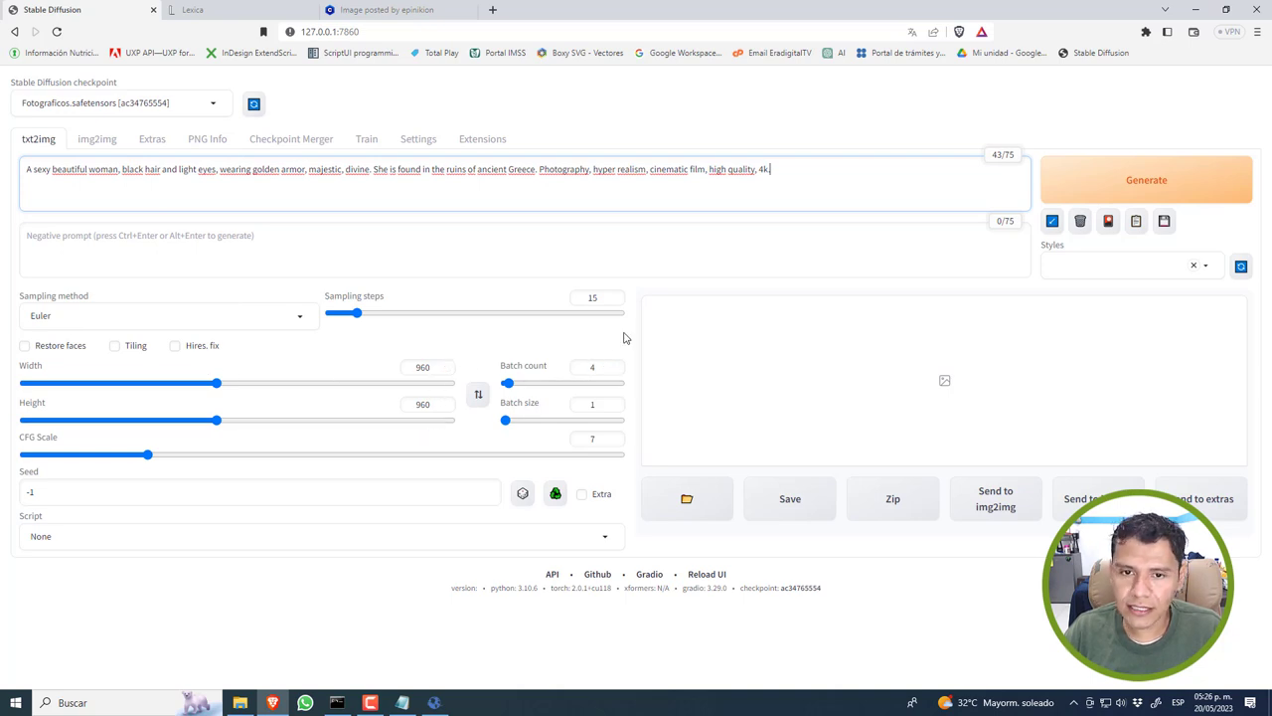
click(1110, 180)
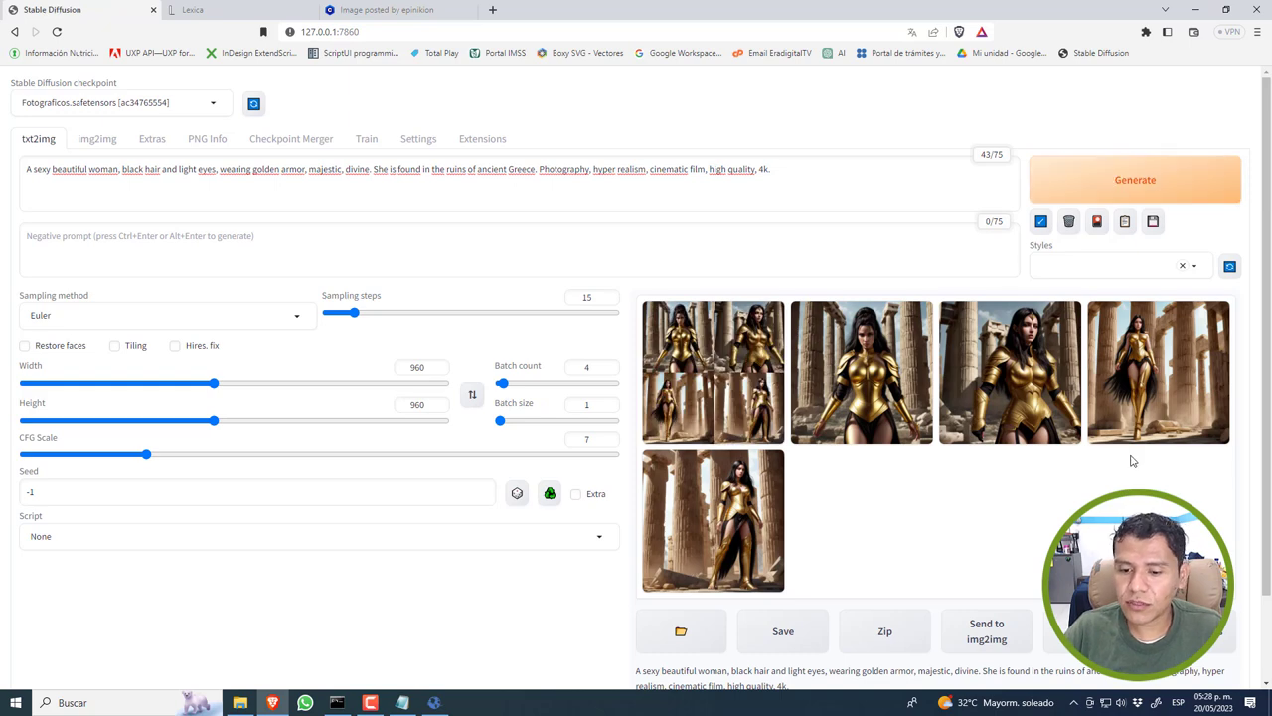
Examine the generated warrior images one by one at full size, ending back at the results gallery
click(1028, 398)
click(924, 434)
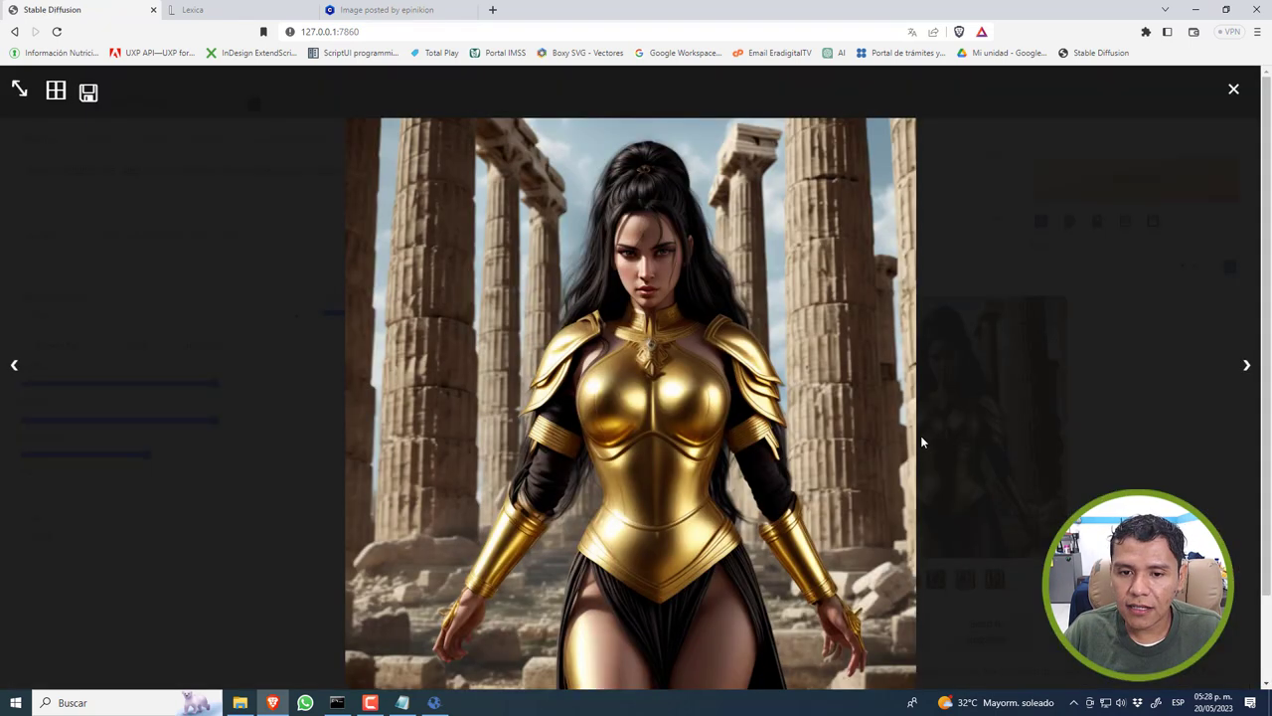
click(1247, 365)
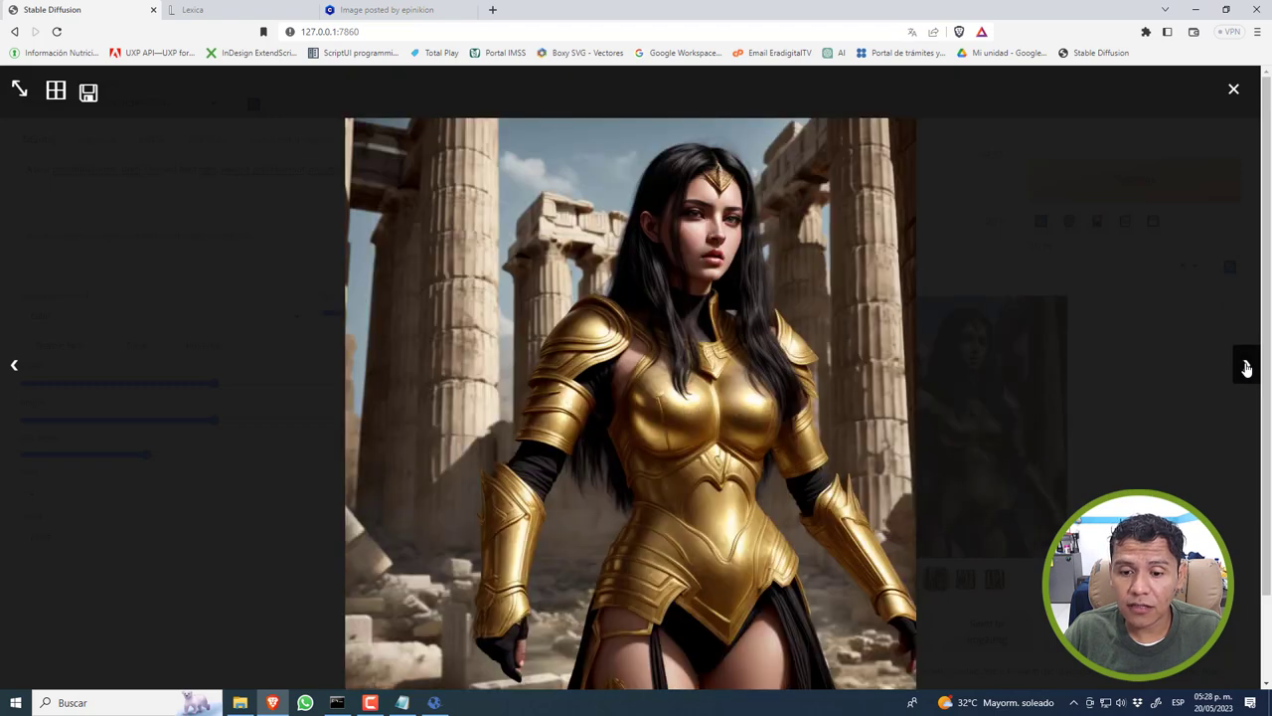
click(1247, 368)
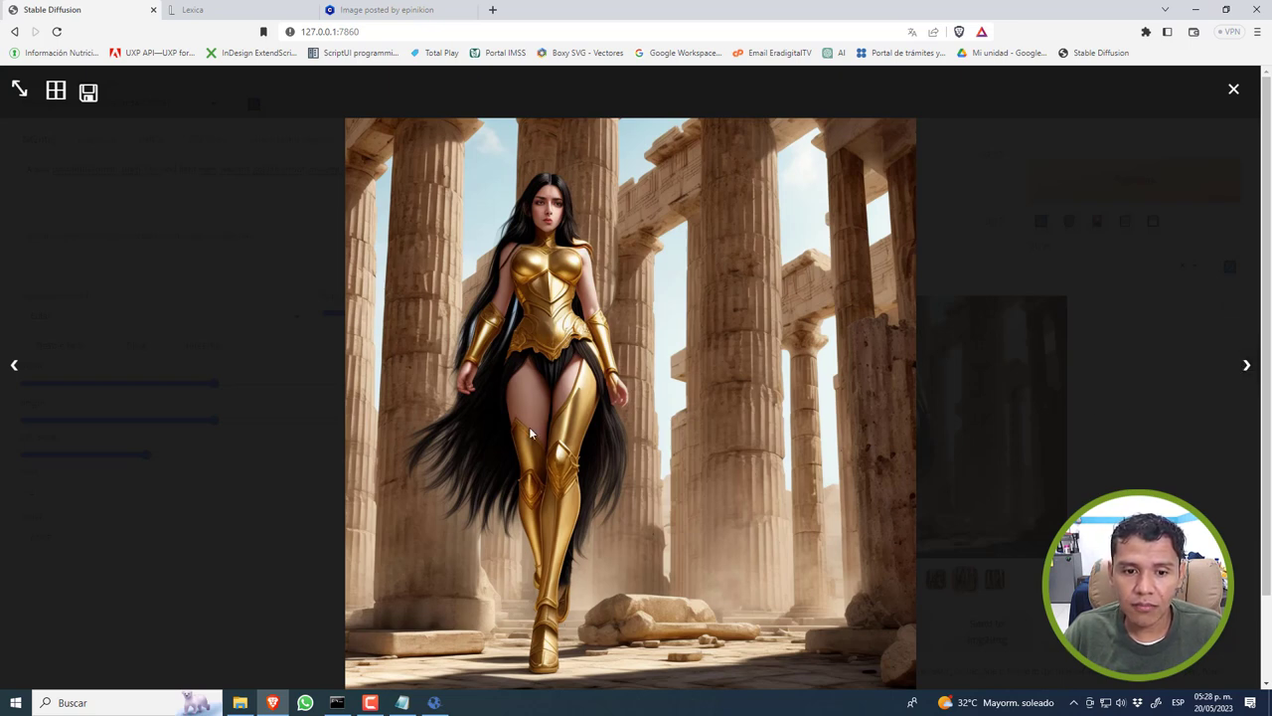
click(1246, 368)
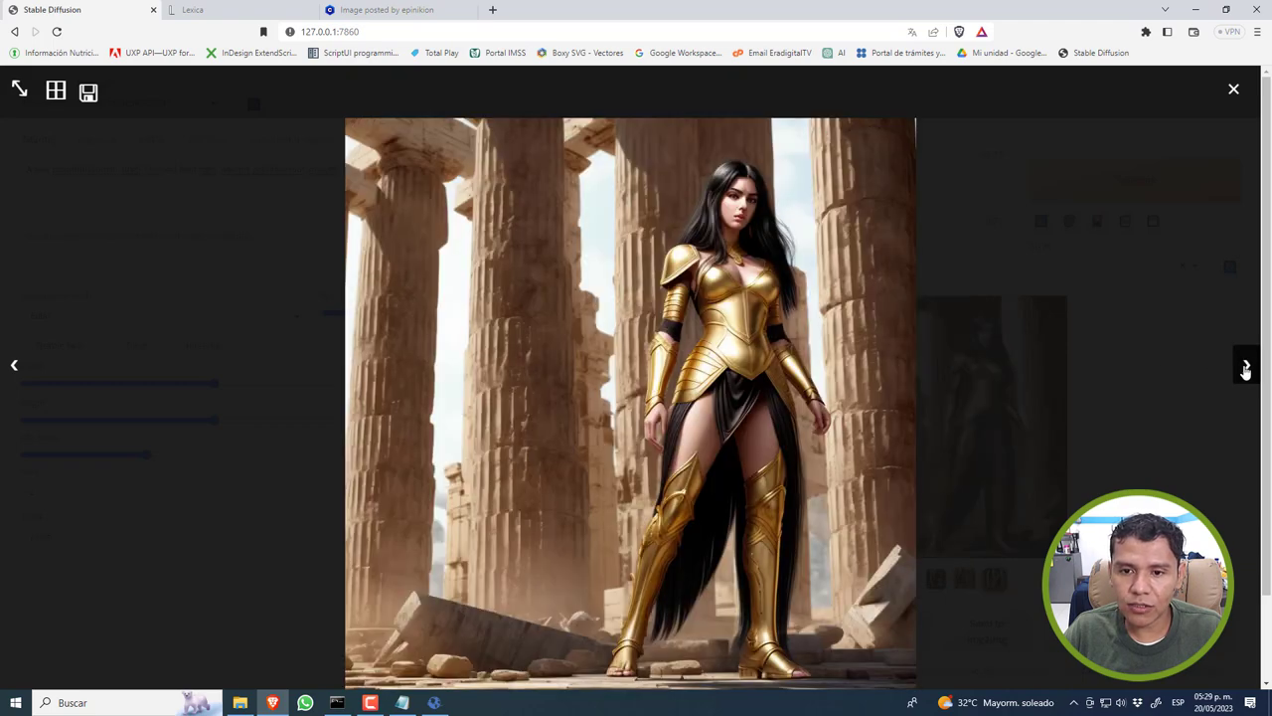
click(1246, 368)
click(1234, 88)
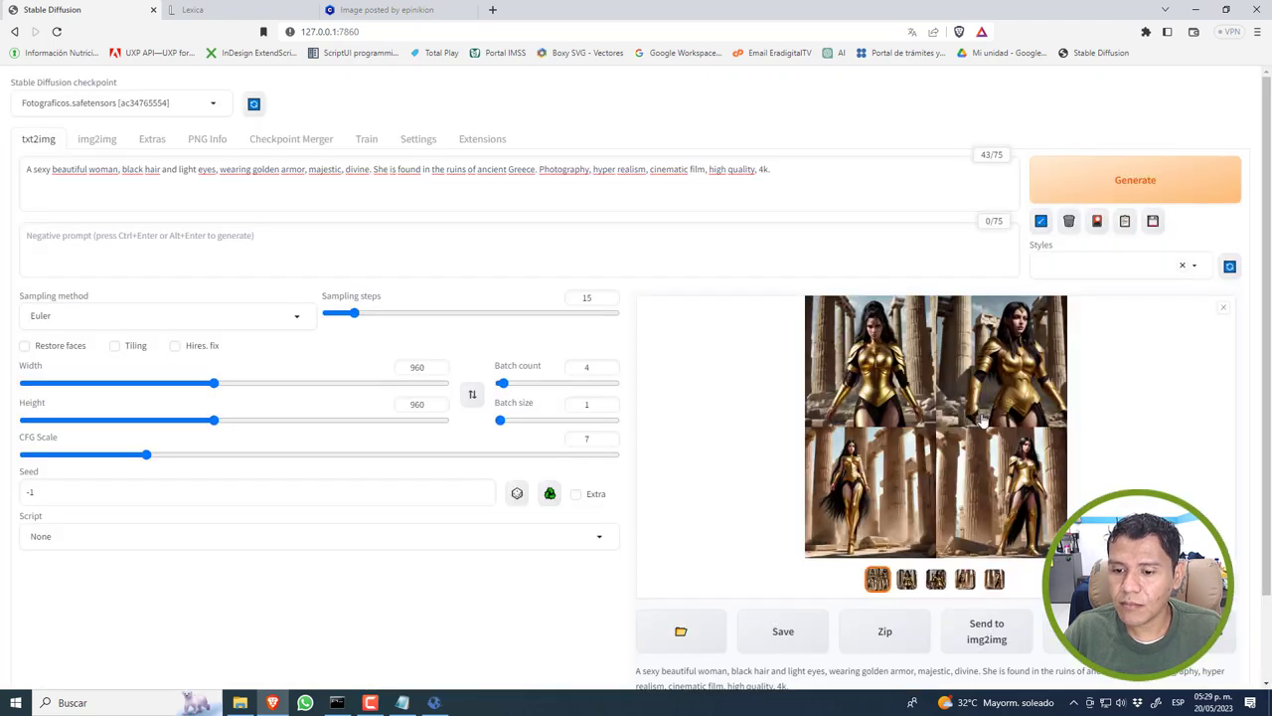
Copy the seed 437497185 from the image of the woman walking among the columns into the Seed setting
click(965, 582)
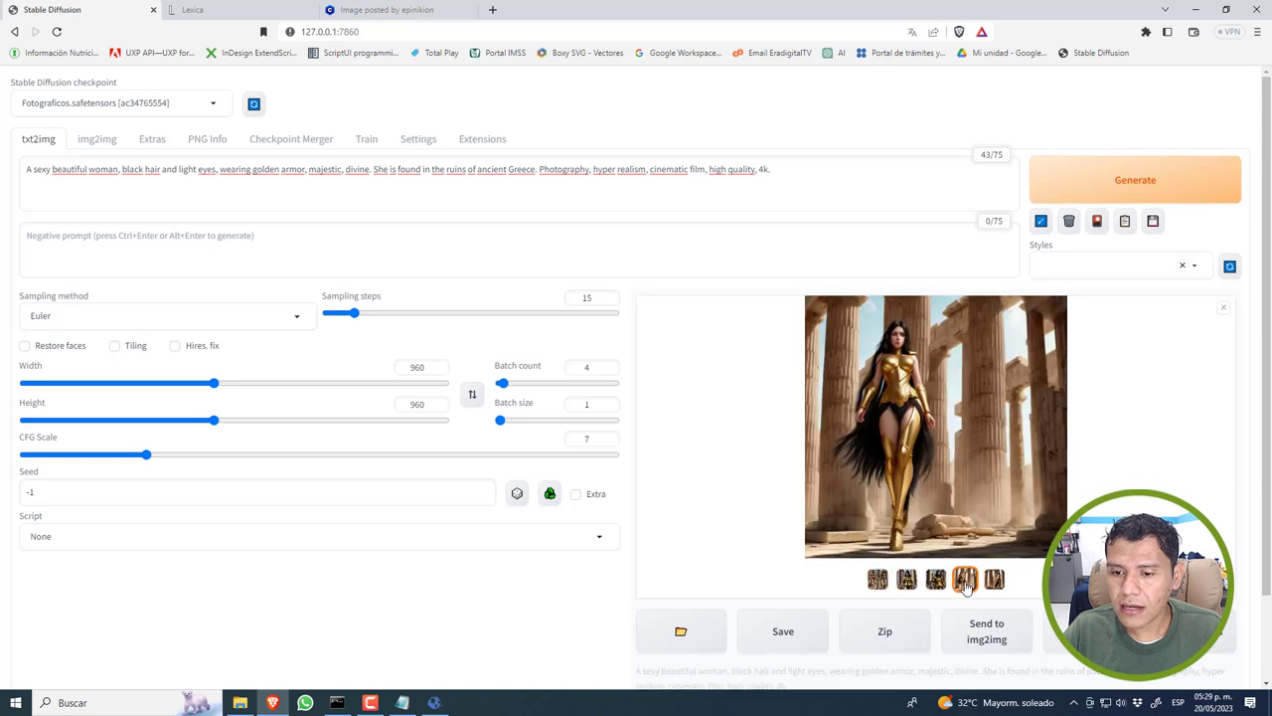
scroll(966, 587, down, 2)
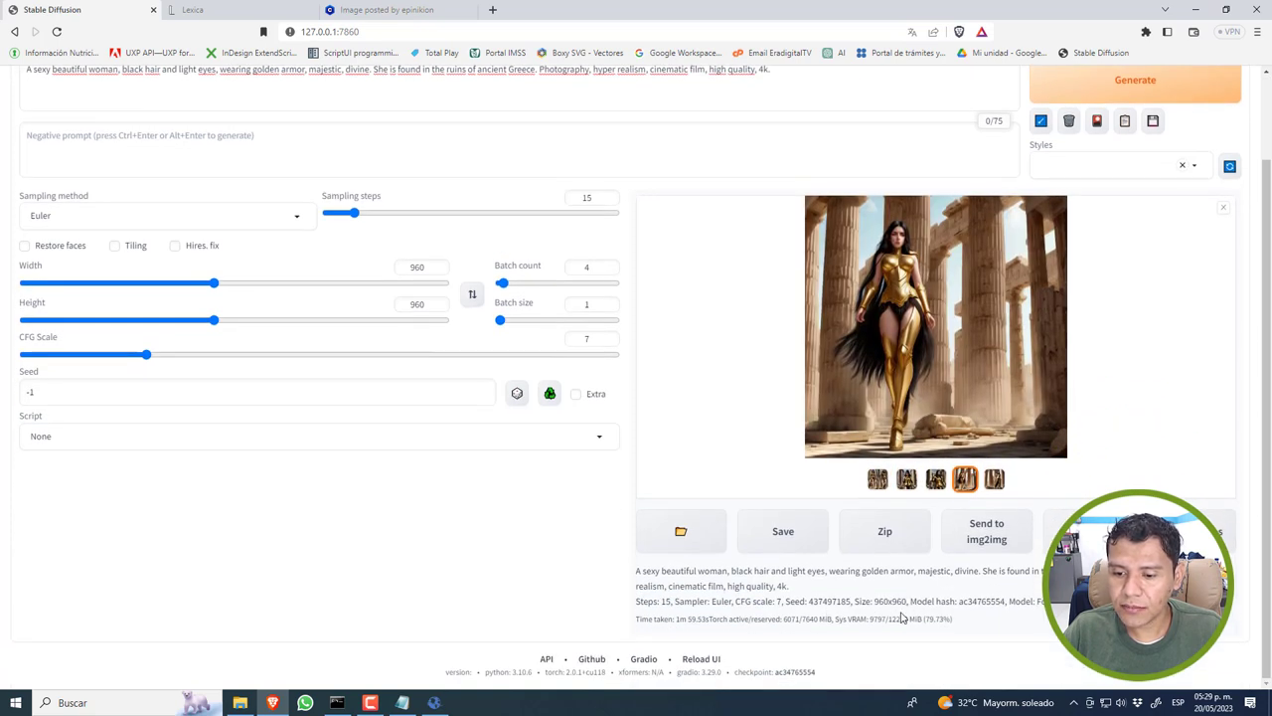
double_click(813, 603)
key(ctrl+c)
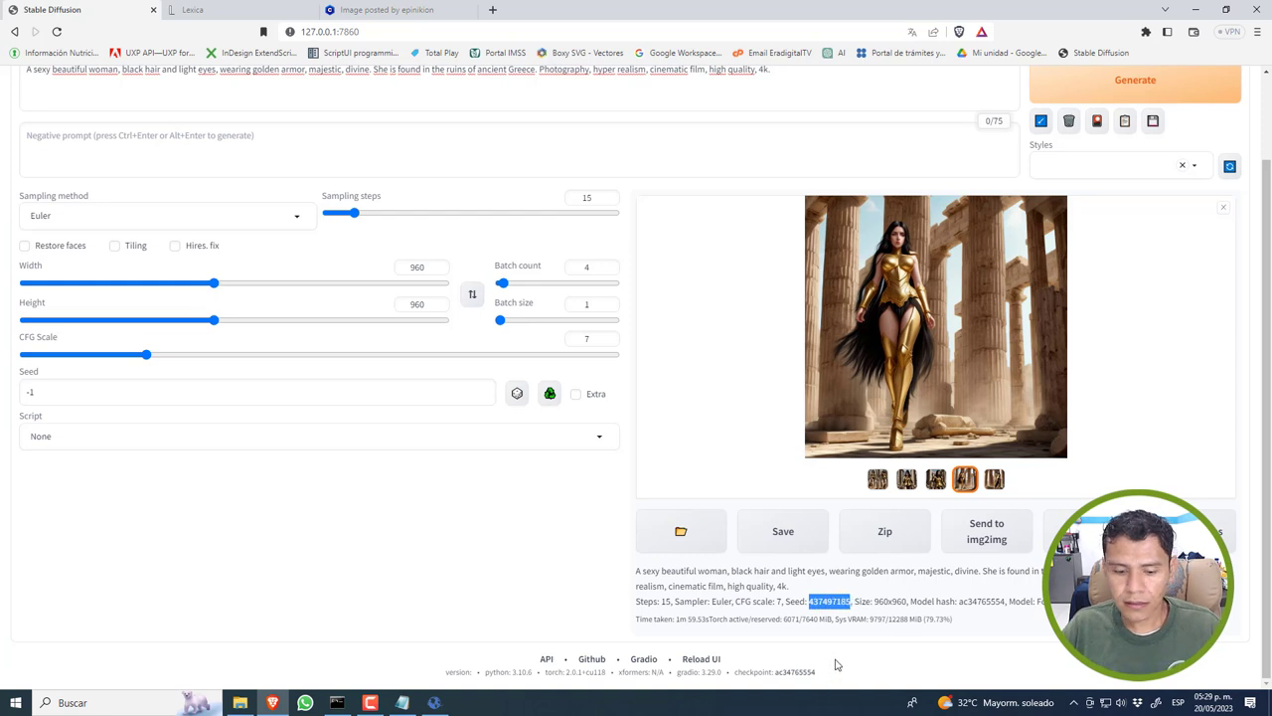
drag(50, 392, 2, 402)
key(ctrl+v)
click(326, 524)
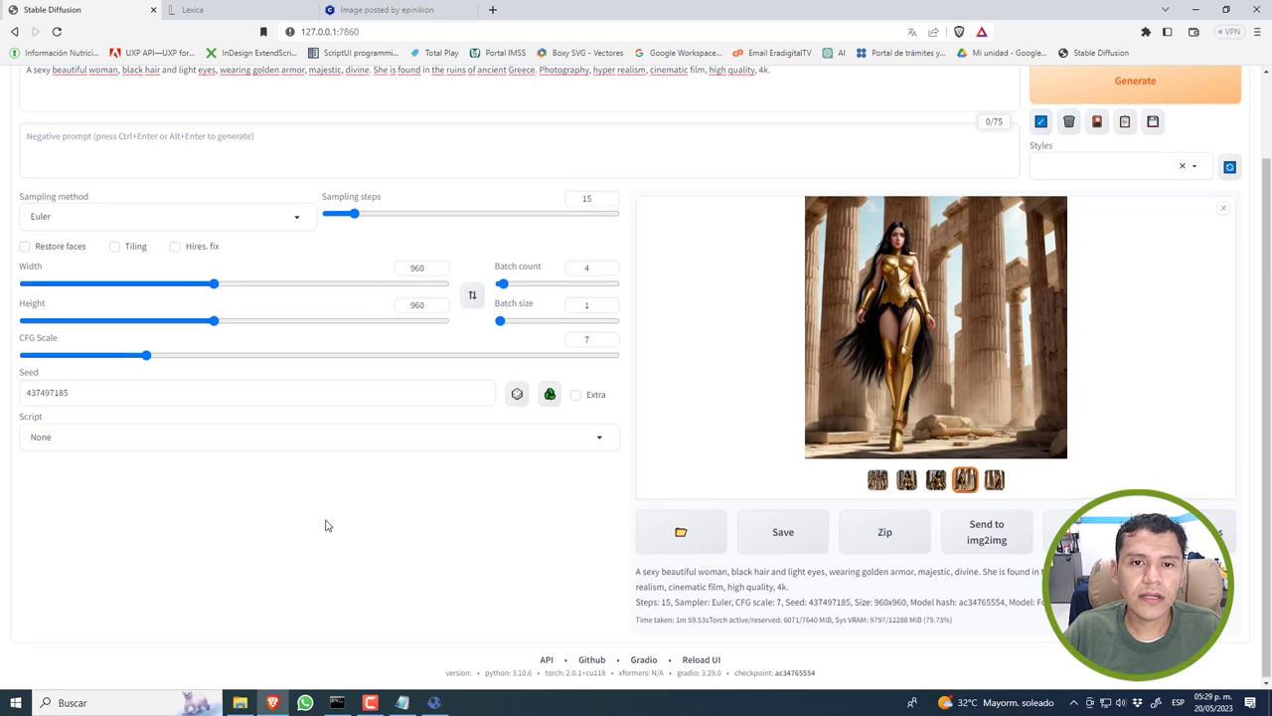
Add "retrato," after "Fotografía," in the Spanish text in Google Traductor and copy the updated English translation
scroll(328, 522, up, 2)
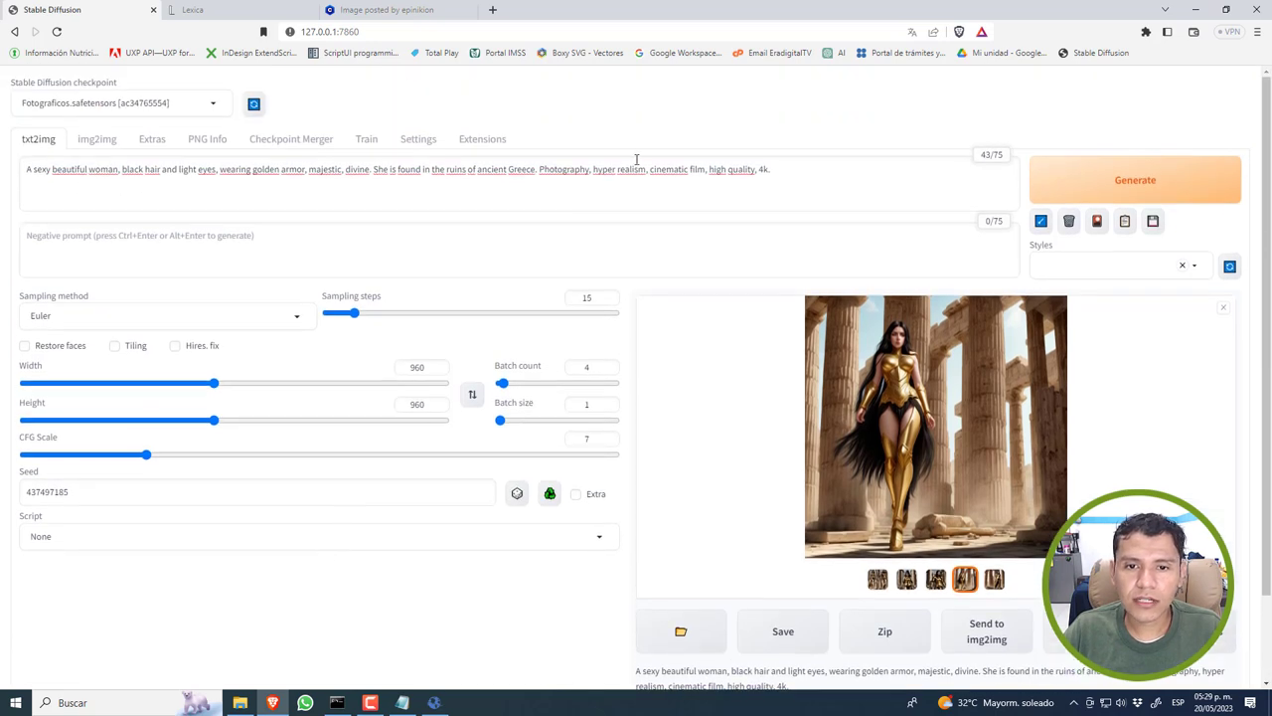
click(432, 703)
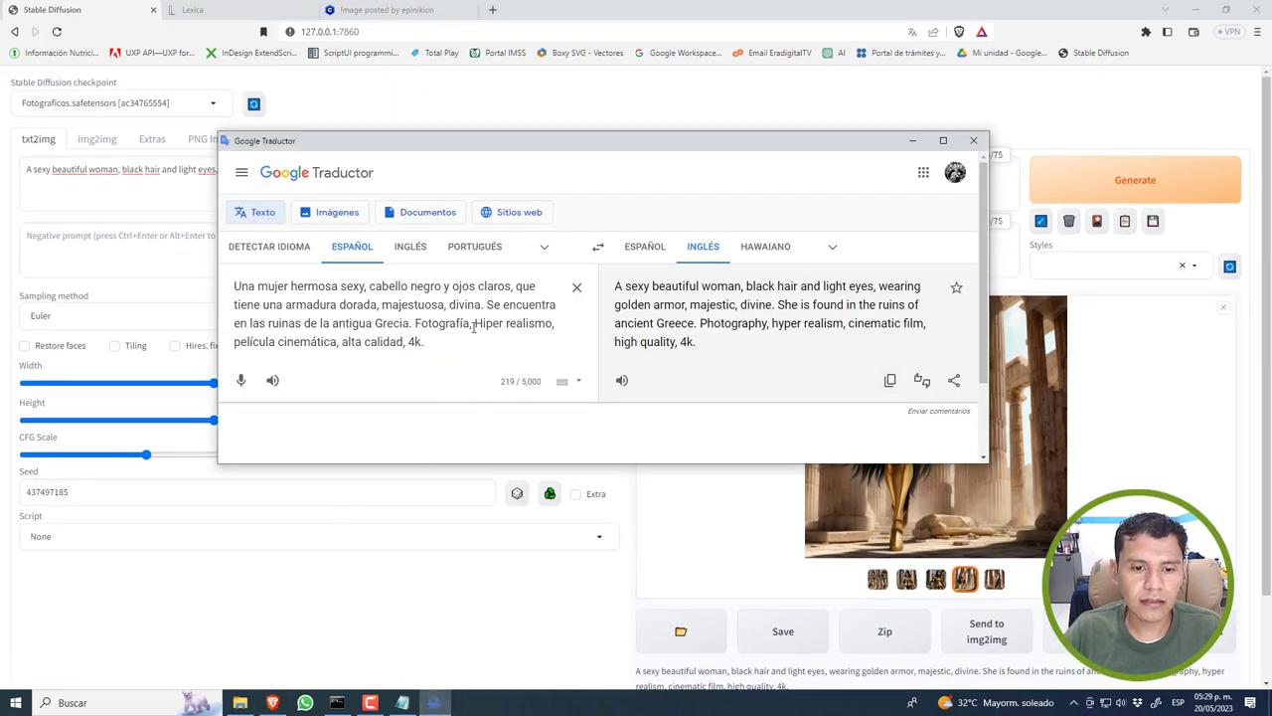
text(retrato,)
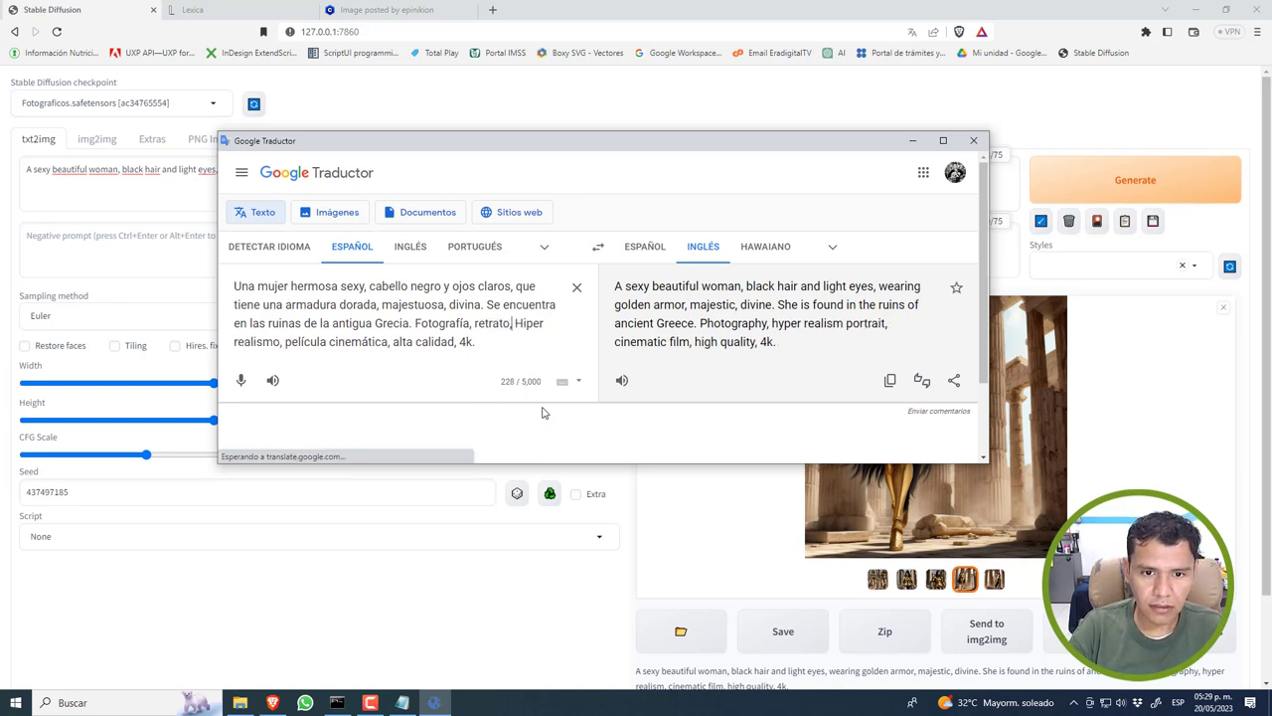
click(890, 380)
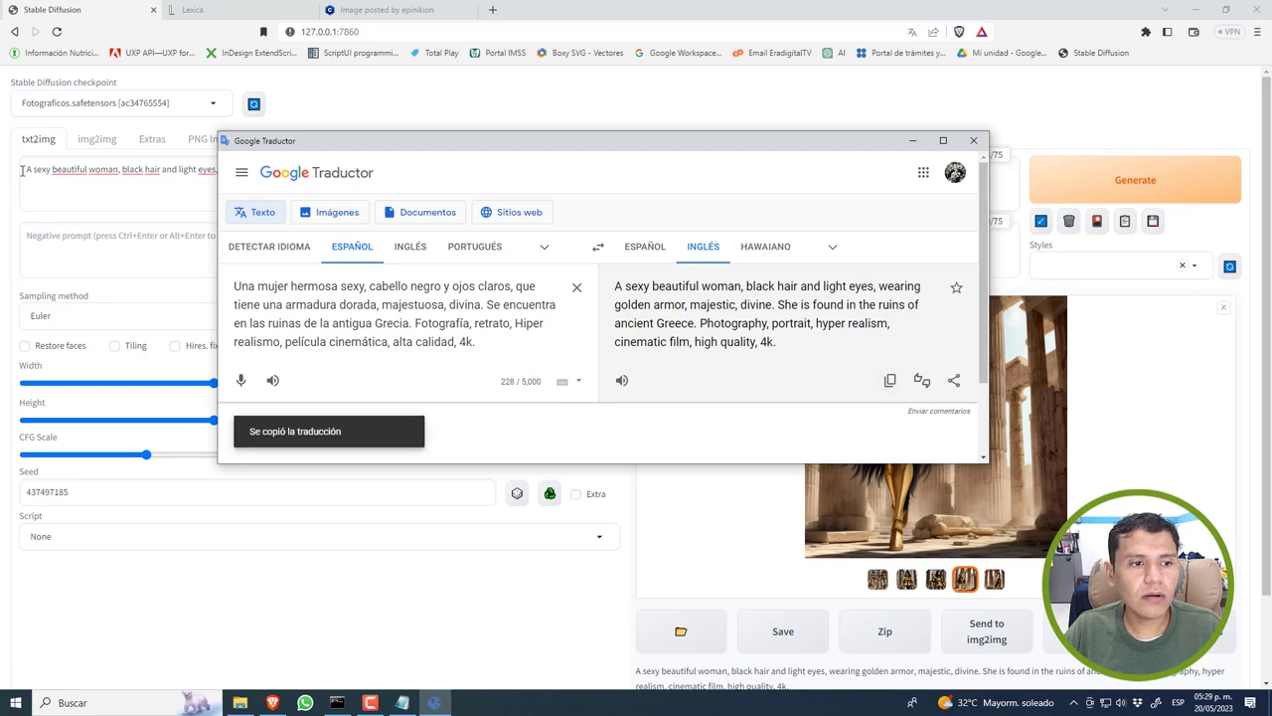
Replace the whole Stable Diffusion prompt with the updated translation containing "portrait" and generate a new batch of images
click(20, 170)
key(ctrl+a)
text(A sexy beautiful woman, black hair and light eyes, wearing golden armor, majestic, divine. She is found in the ruins of ancient Greece. Photography, portrait, hyper realism, cinematic film, high quality, 4k.)
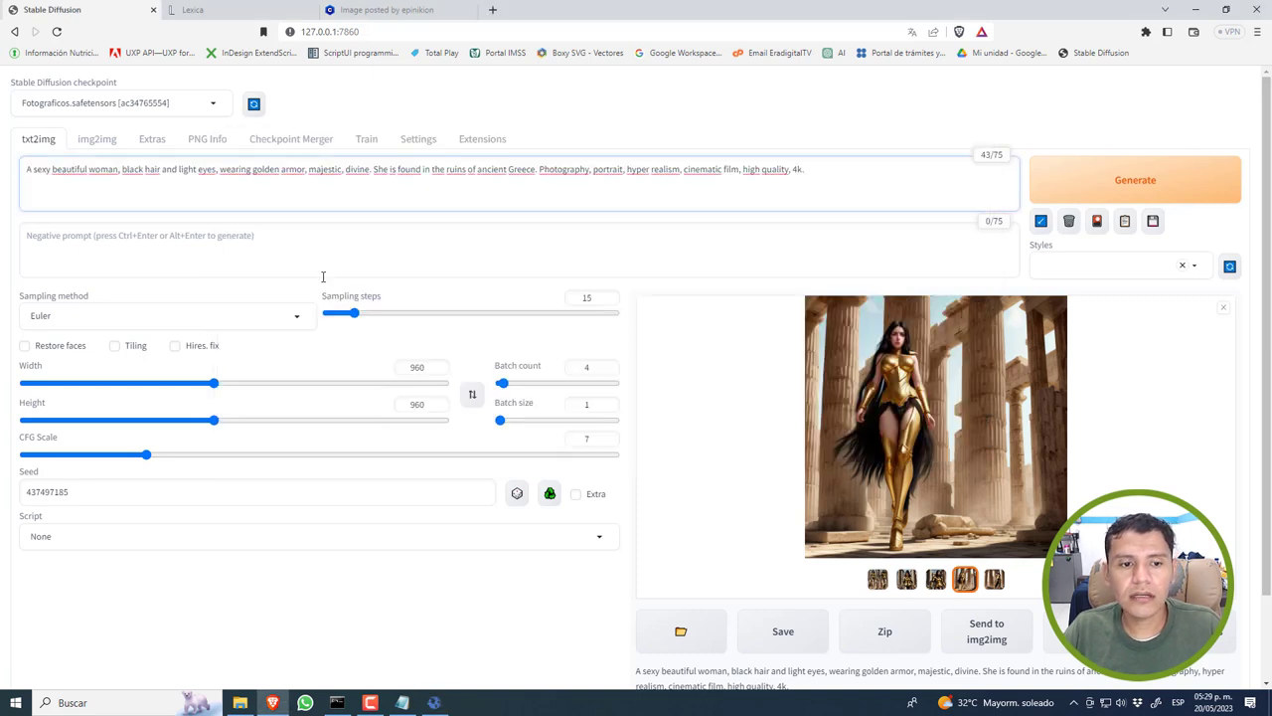
click(1094, 180)
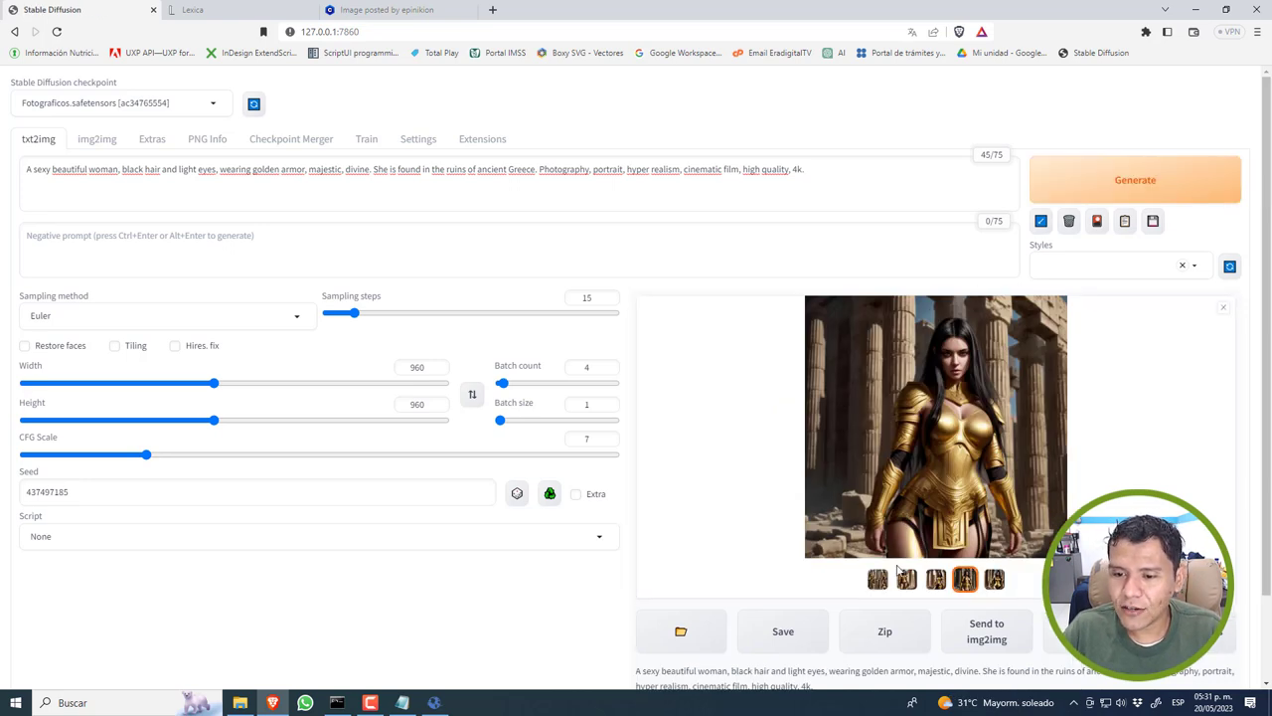
Examine each of the new portrait images at full size, checking the details of the figure
click(906, 579)
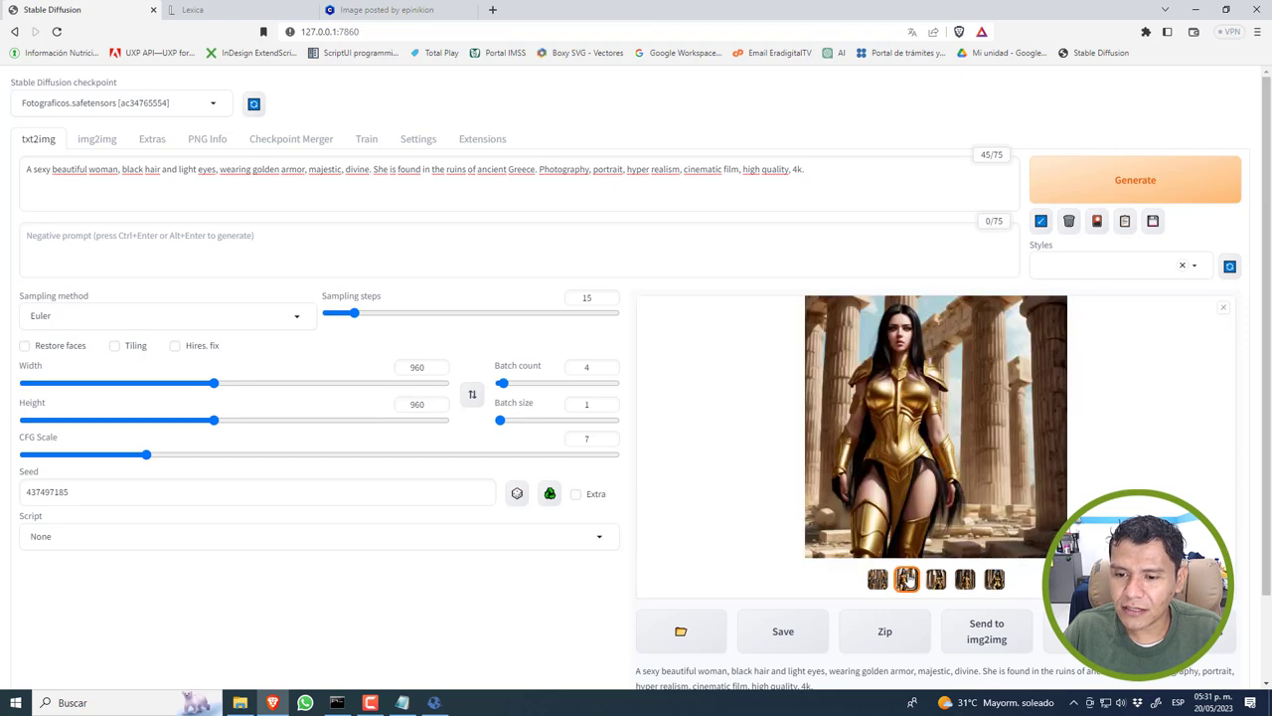
click(950, 464)
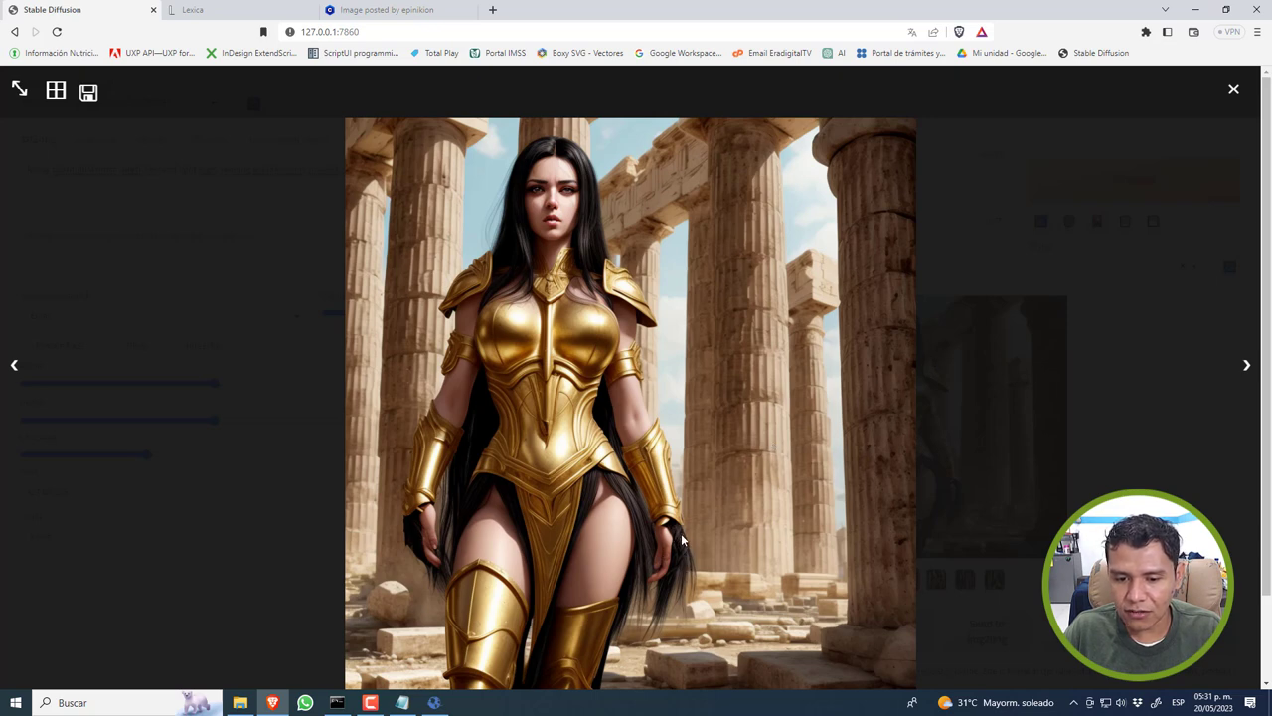
click(1245, 365)
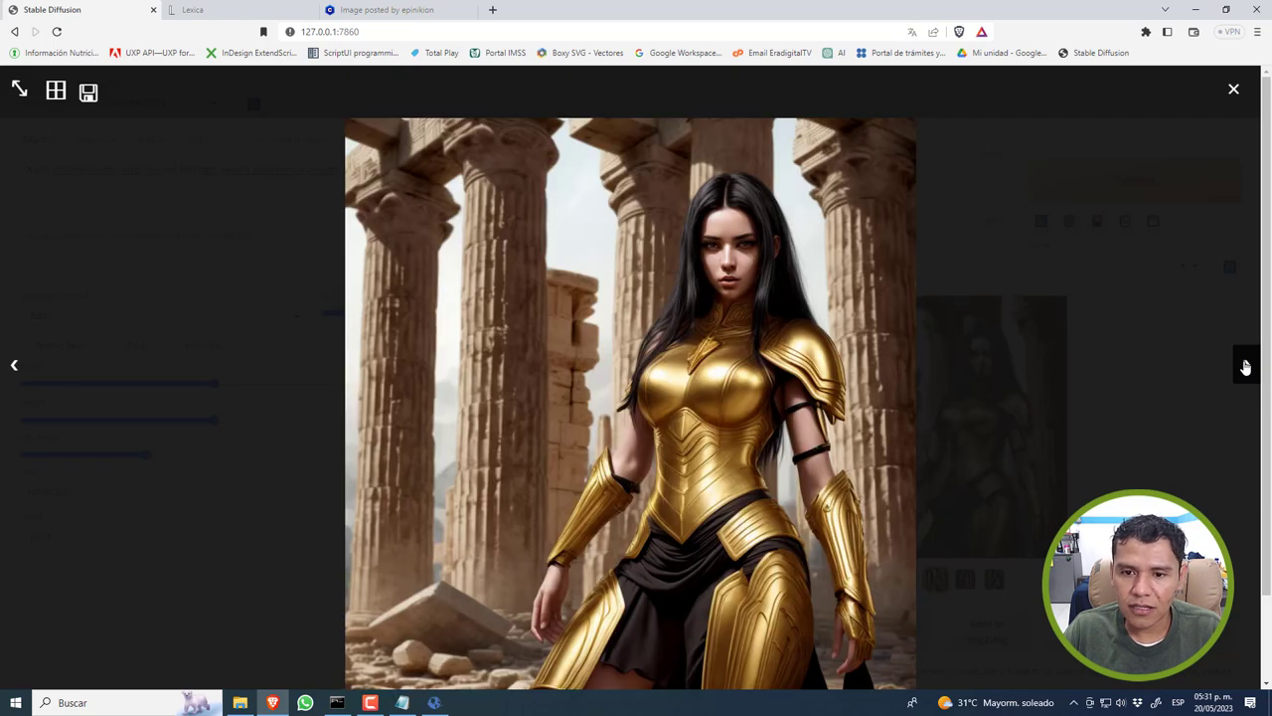
click(1246, 366)
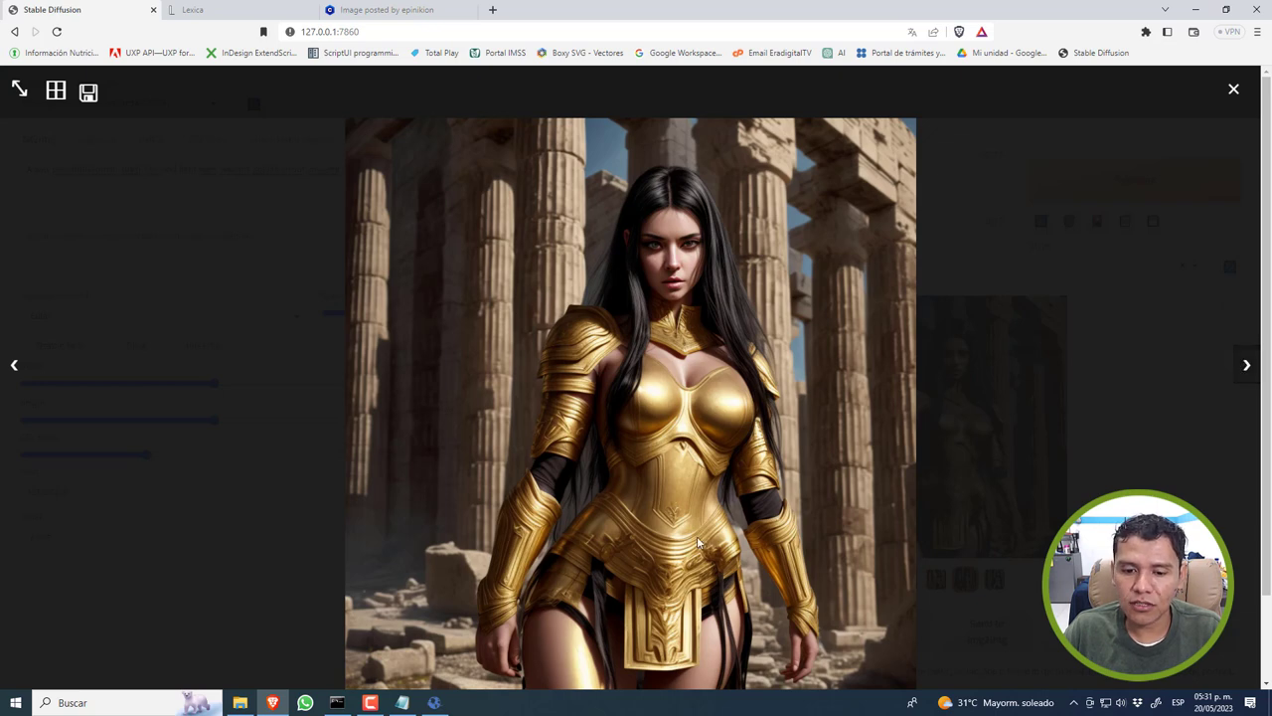
click(1249, 368)
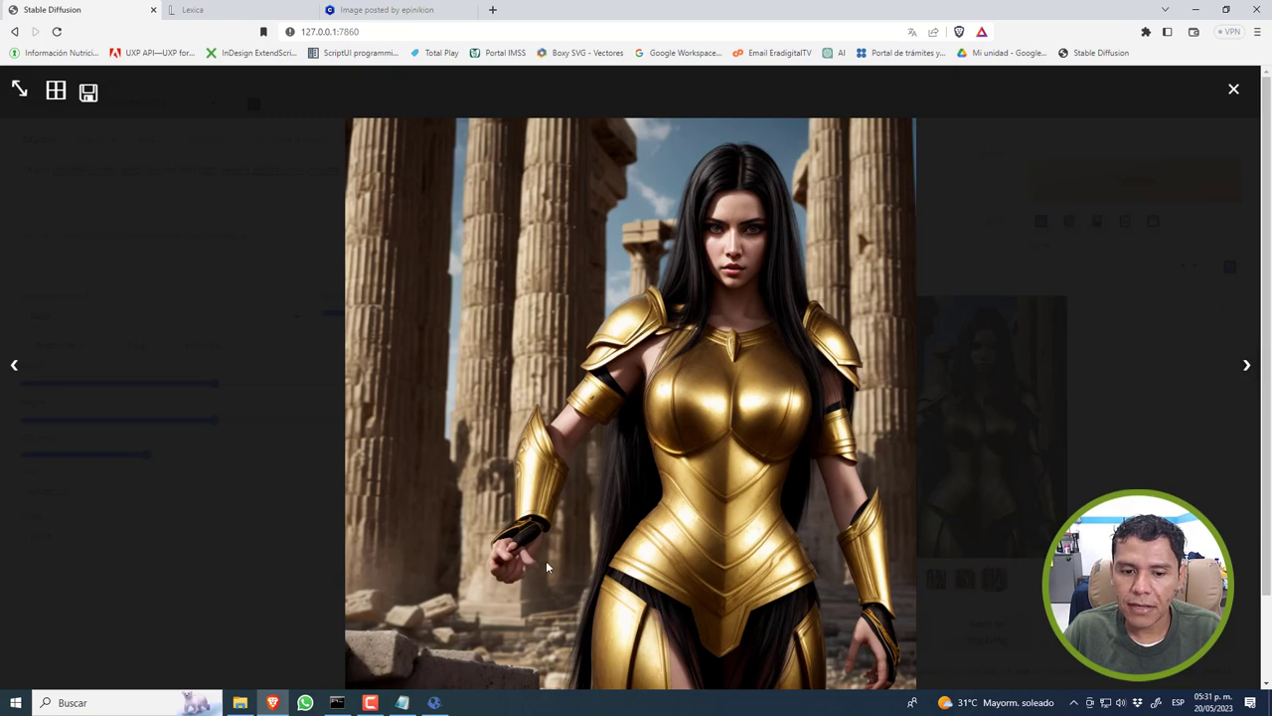
click(1233, 90)
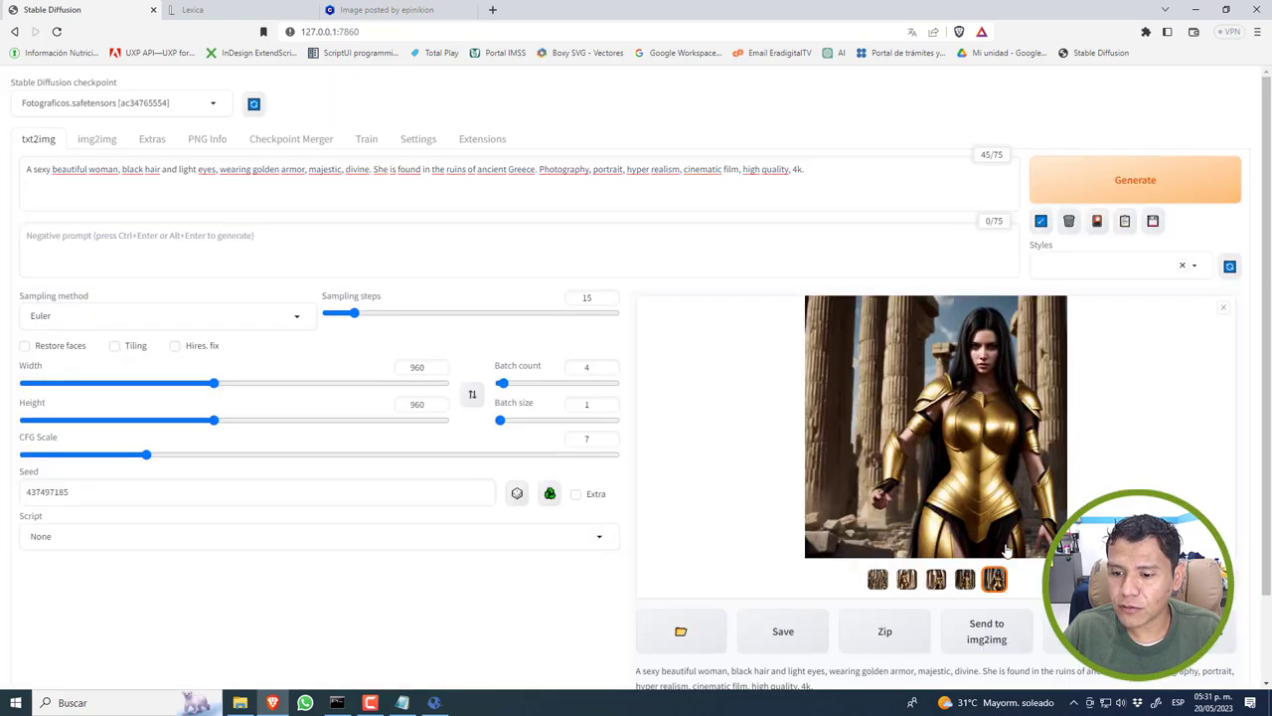
Copy the seed 437497187 from the third individual portrait image into the Seed setting
click(964, 580)
scroll(964, 580, down, 1)
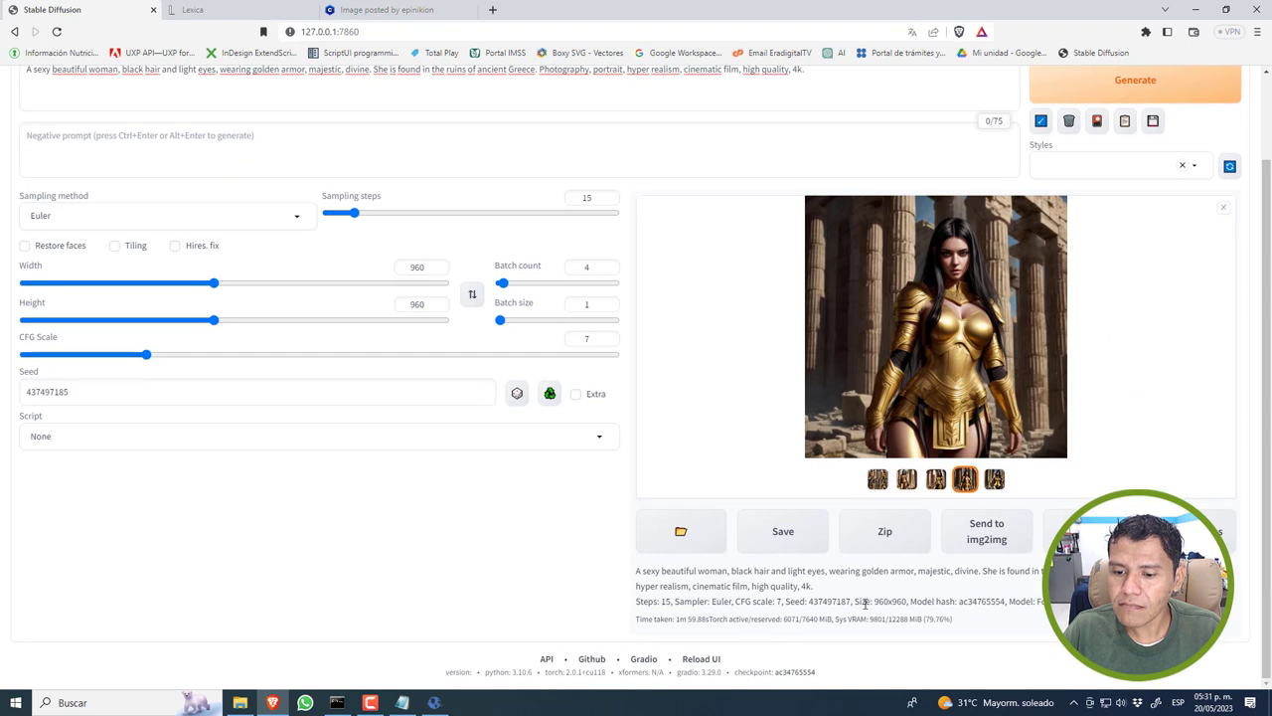
drag(809, 601, 851, 601)
key(ctrl+c)
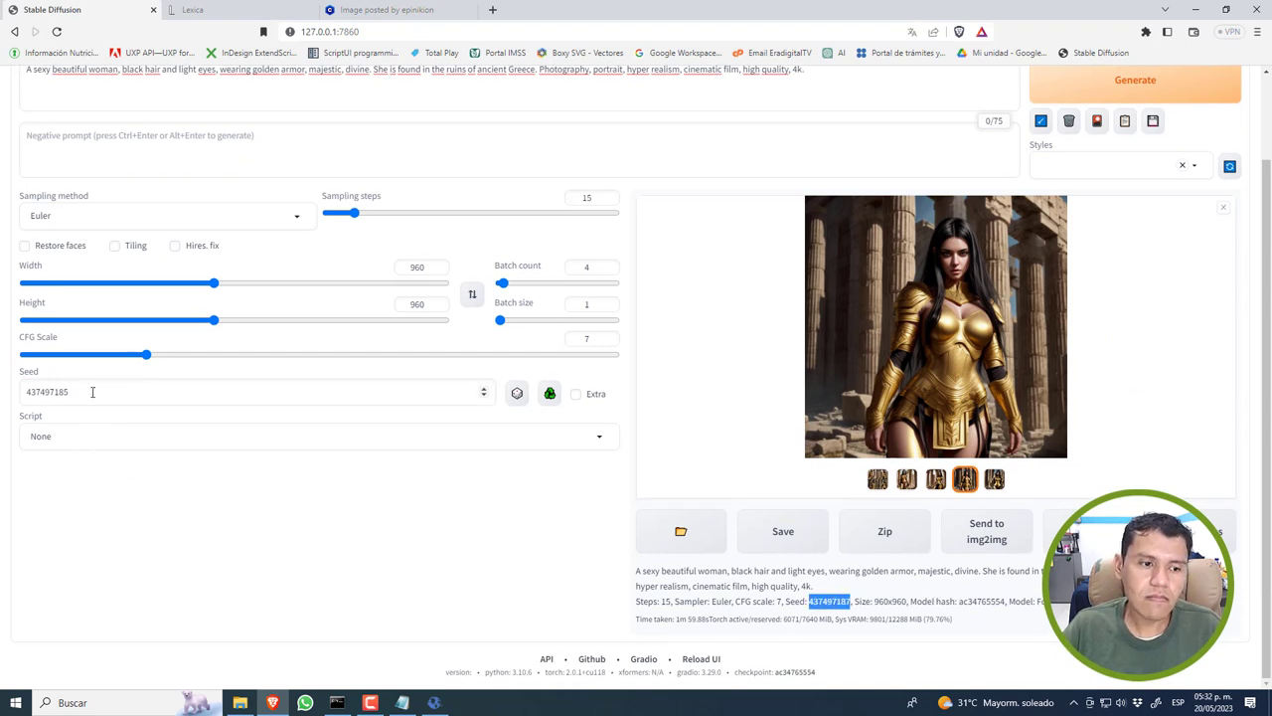
drag(484, 392, 6, 388)
key(ctrl+v)
Set the batch count to 1 and the sampling steps to 30, and generate the image again
click(595, 198)
click(609, 271)
click(609, 271)
click(609, 271)
double_click(590, 198)
text(30)
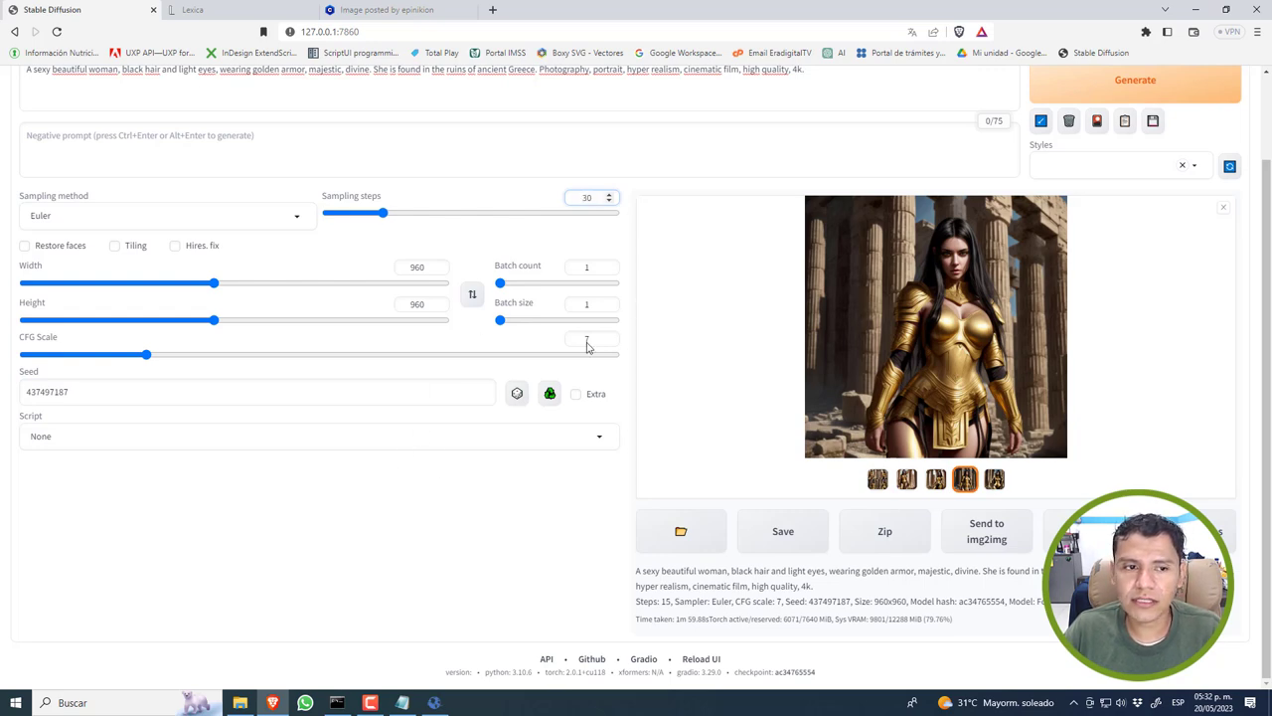
click(448, 525)
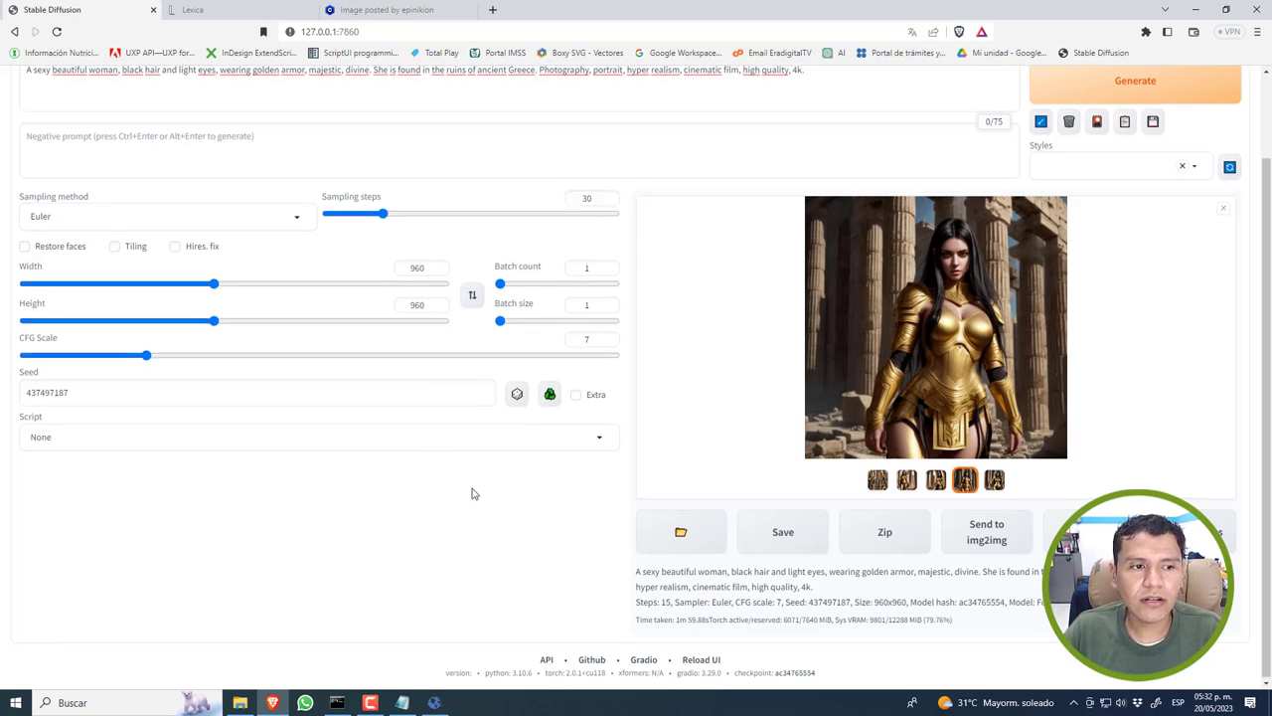
scroll(478, 492, up, 1)
click(1093, 180)
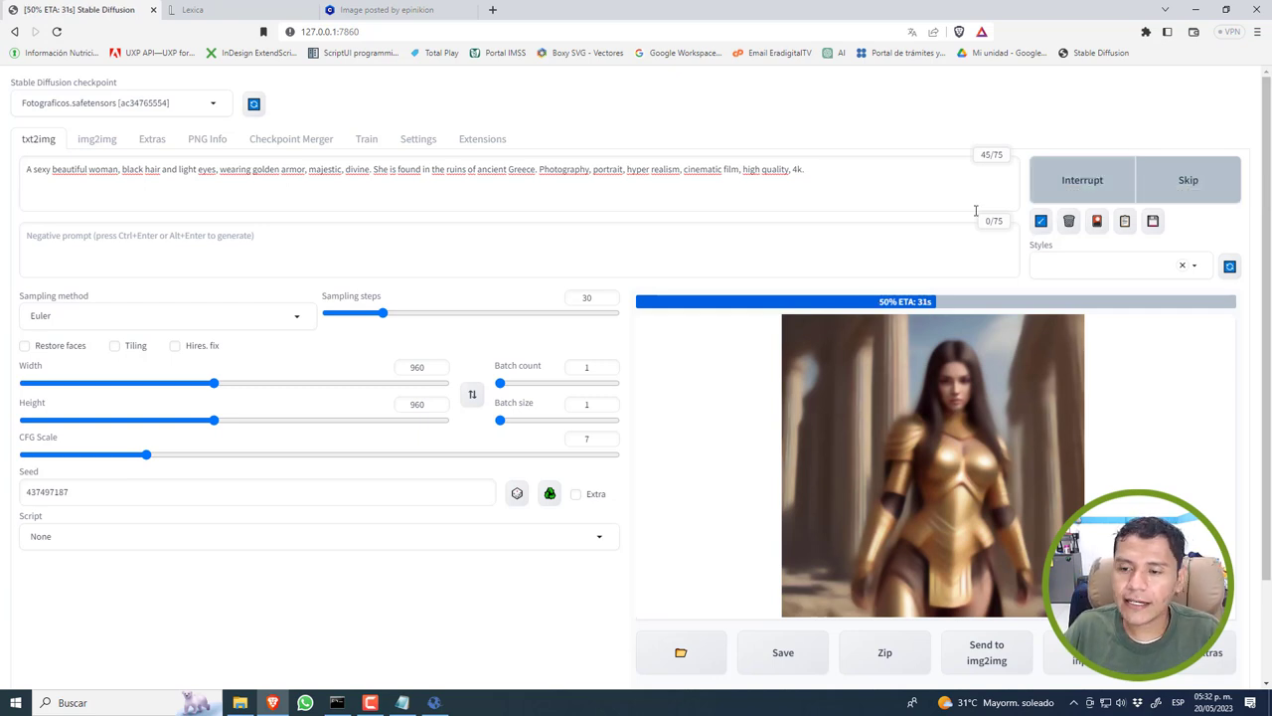
Browse the Lexica gallery and examine the viking warrior image's prompt, then return to the Stable Diffusion results
click(270, 15)
scroll(684, 303, down, 2)
scroll(684, 303, down, 10)
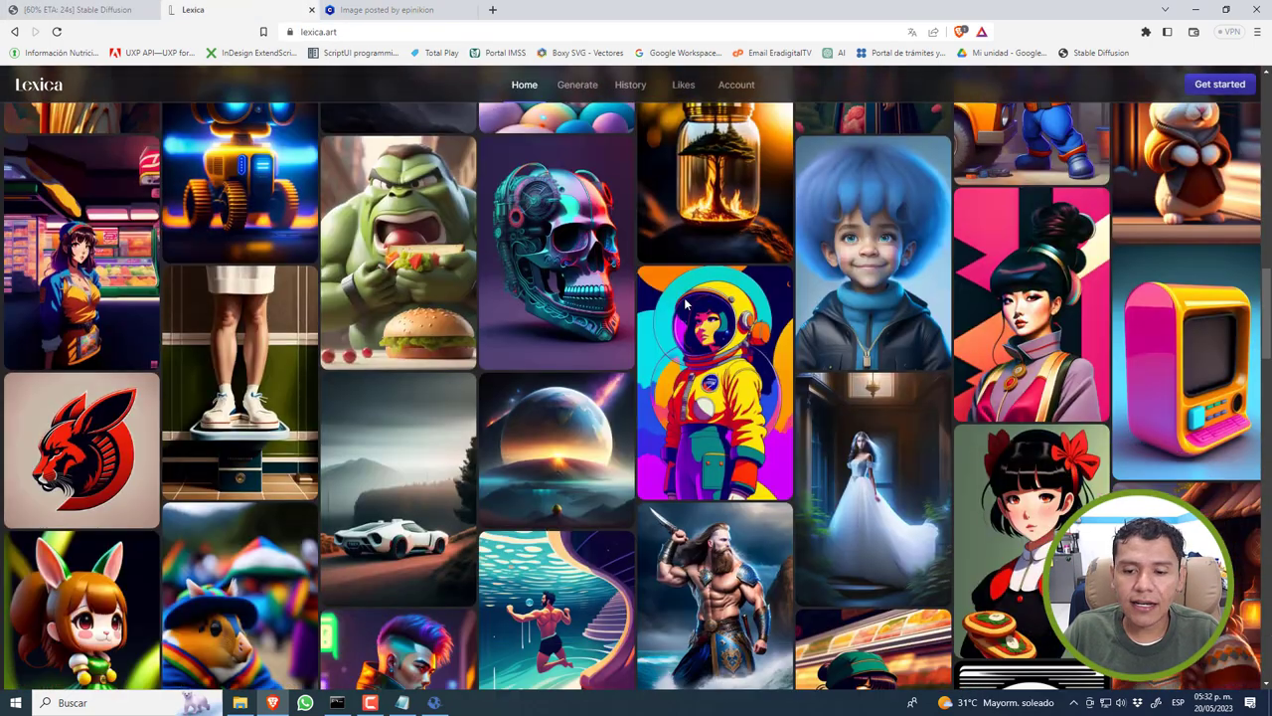
scroll(684, 303, down, 2)
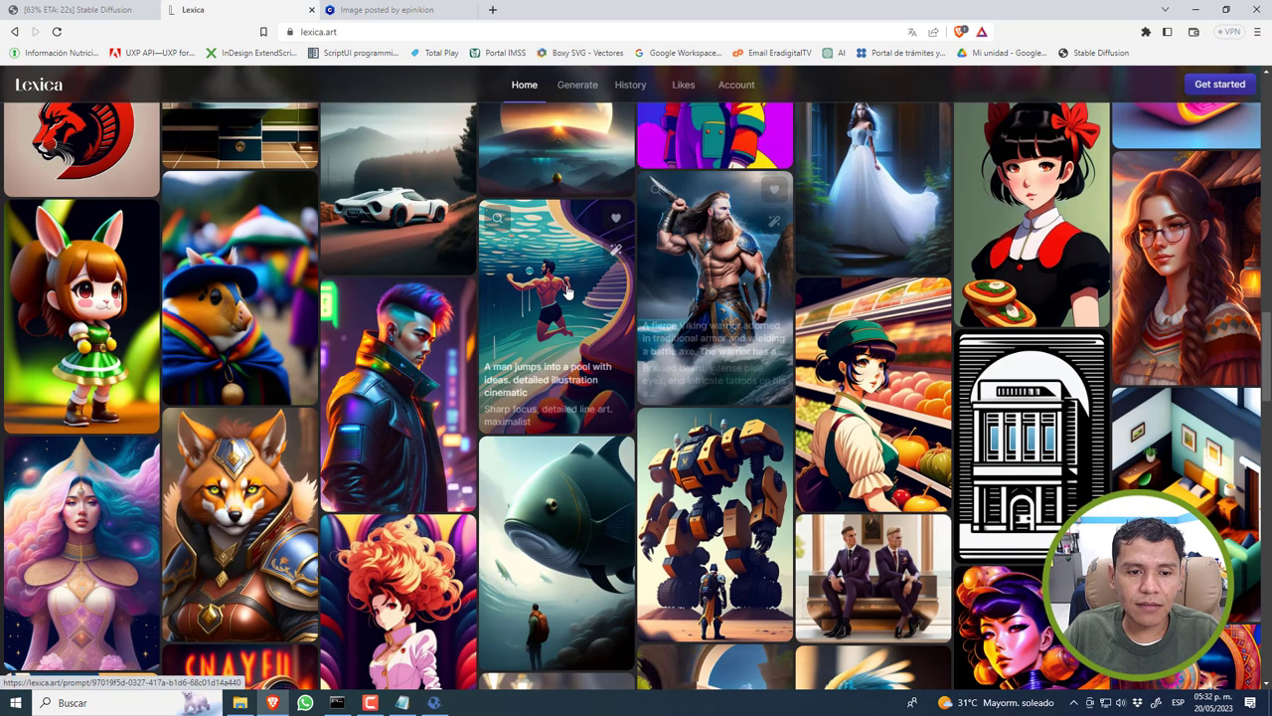
click(688, 248)
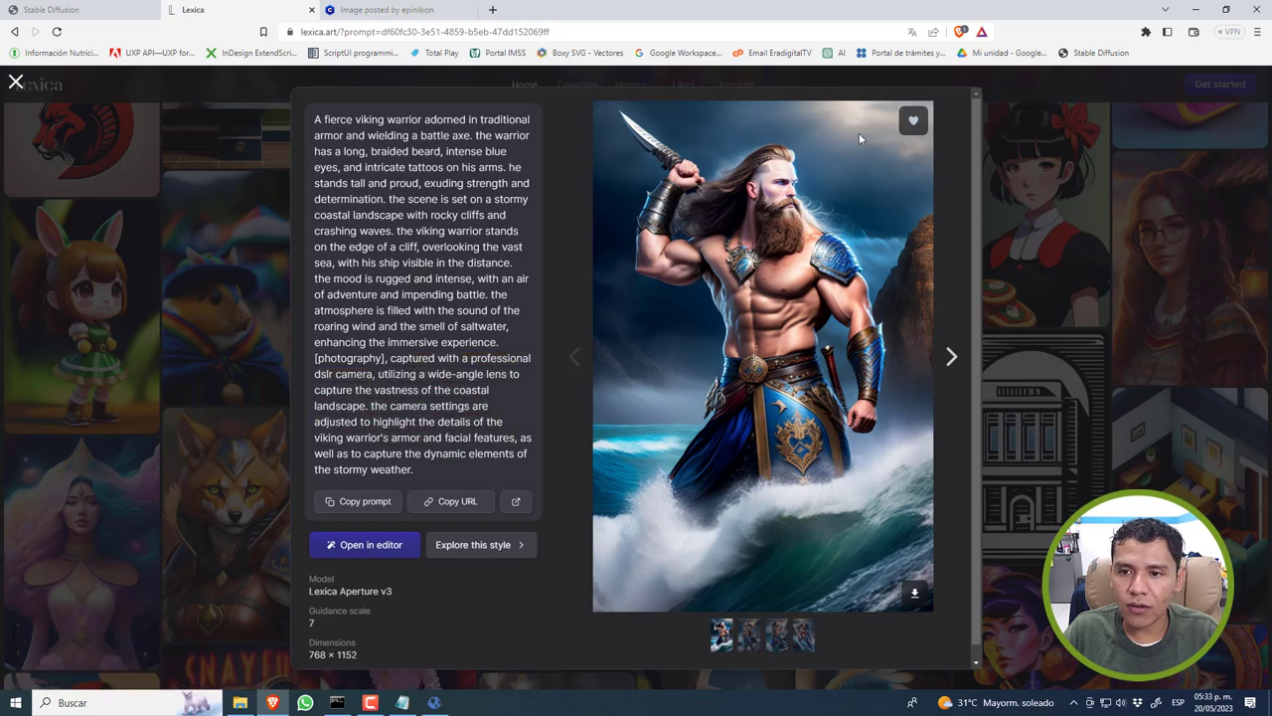
click(60, 9)
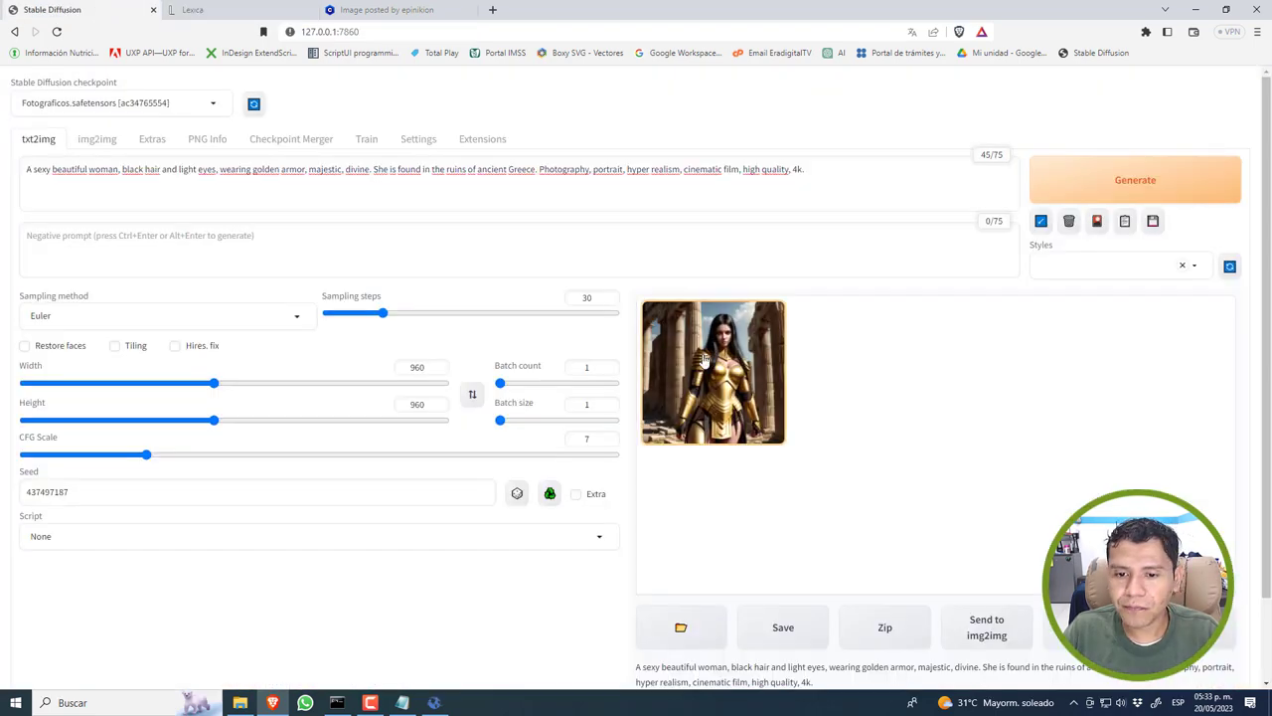
Inspect the current image at full size, then regenerate it with the DPM++ 2M Karras sampling method and 150 sampling steps
click(904, 400)
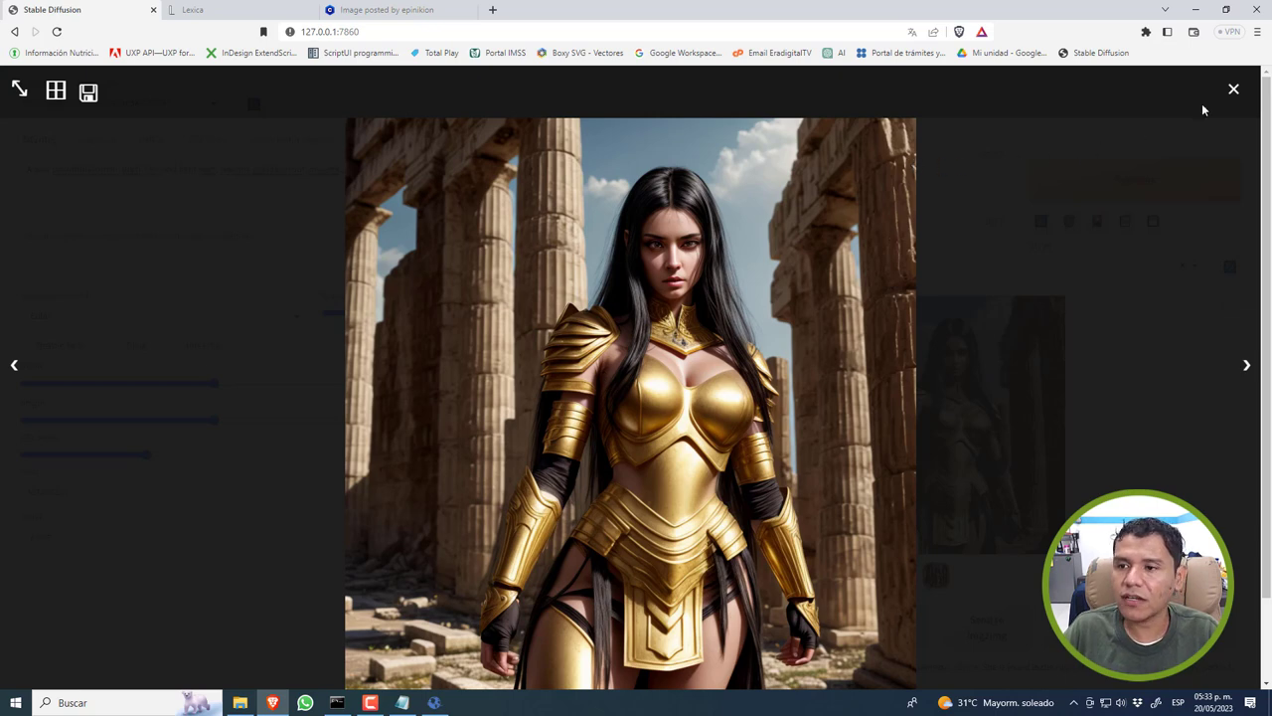
click(1233, 89)
click(303, 320)
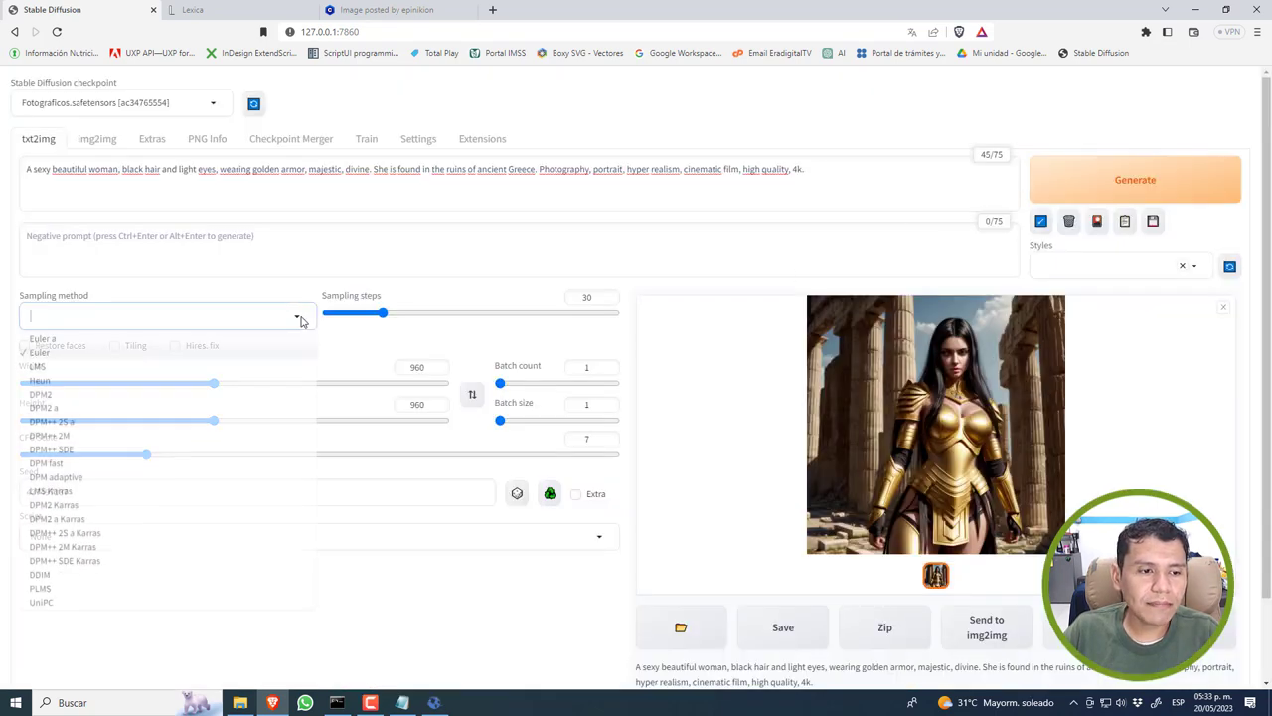
click(77, 546)
double_click(585, 299)
text(150)
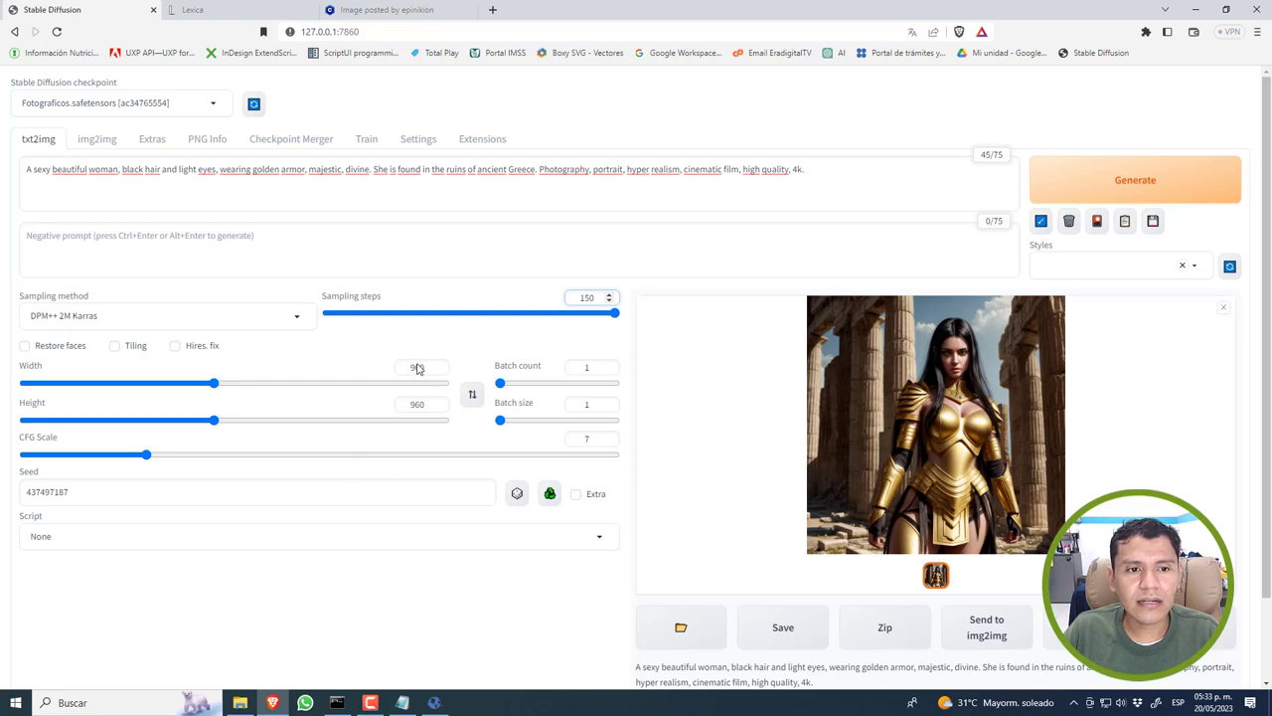
click(1056, 182)
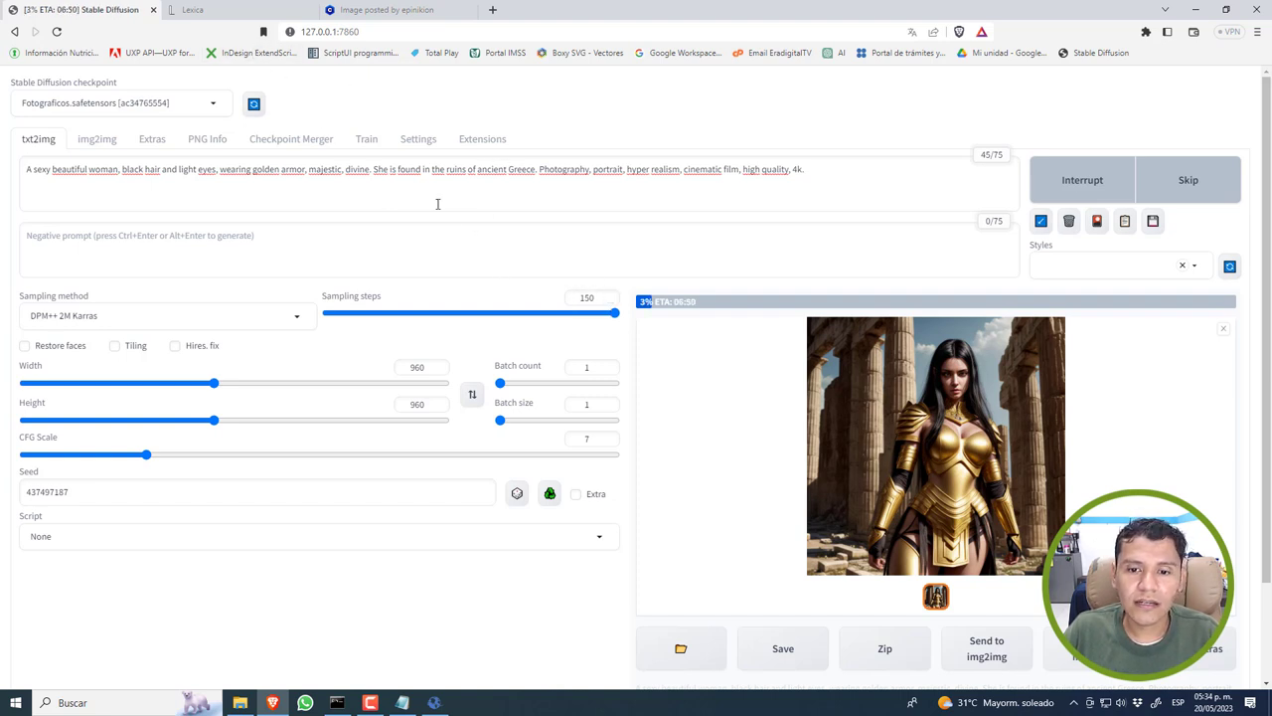
Switch to the Lexica gallery and examine the prompt and settings of the two animals in space suits on the moon
click(198, 9)
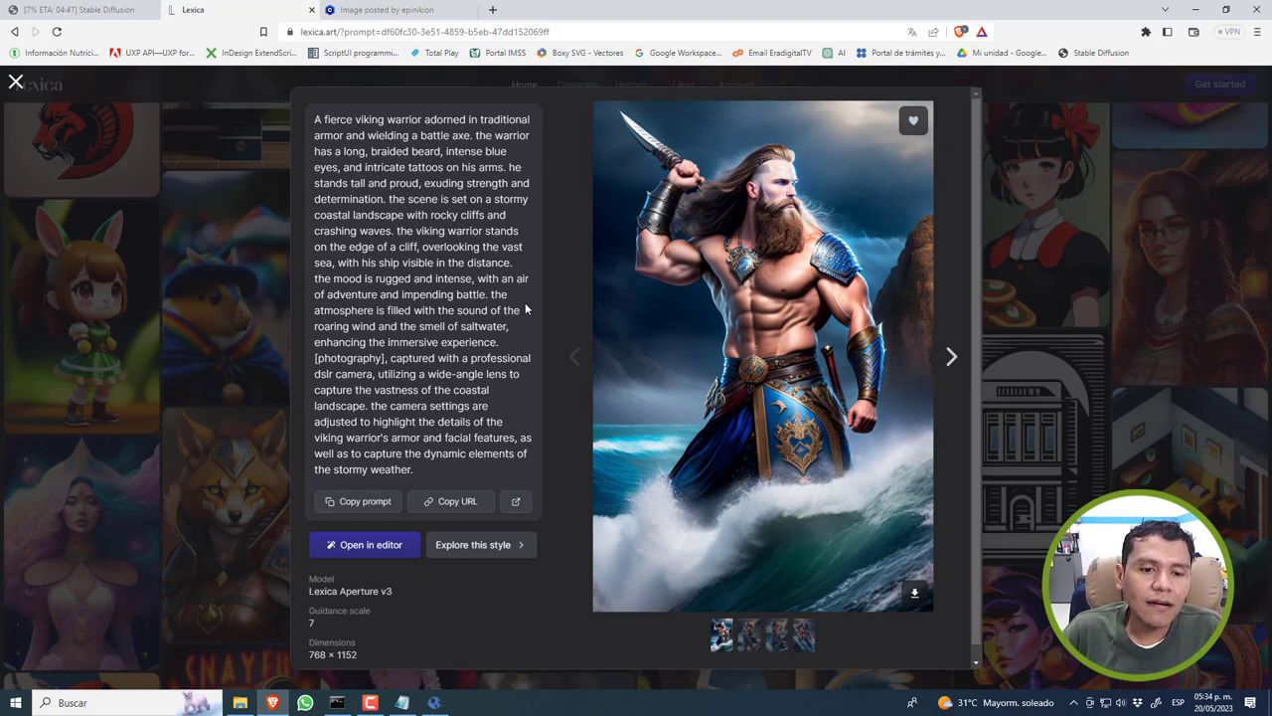
click(1094, 405)
scroll(528, 444, down, 3)
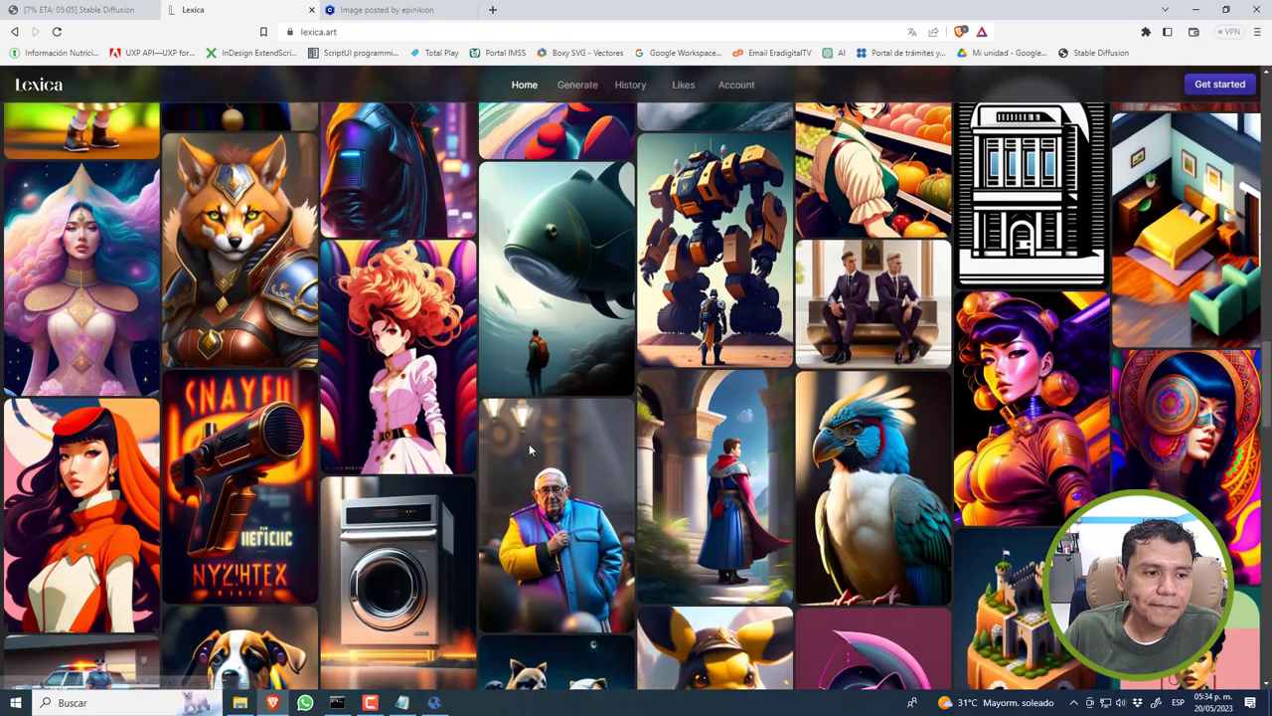
scroll(529, 444, down, 5)
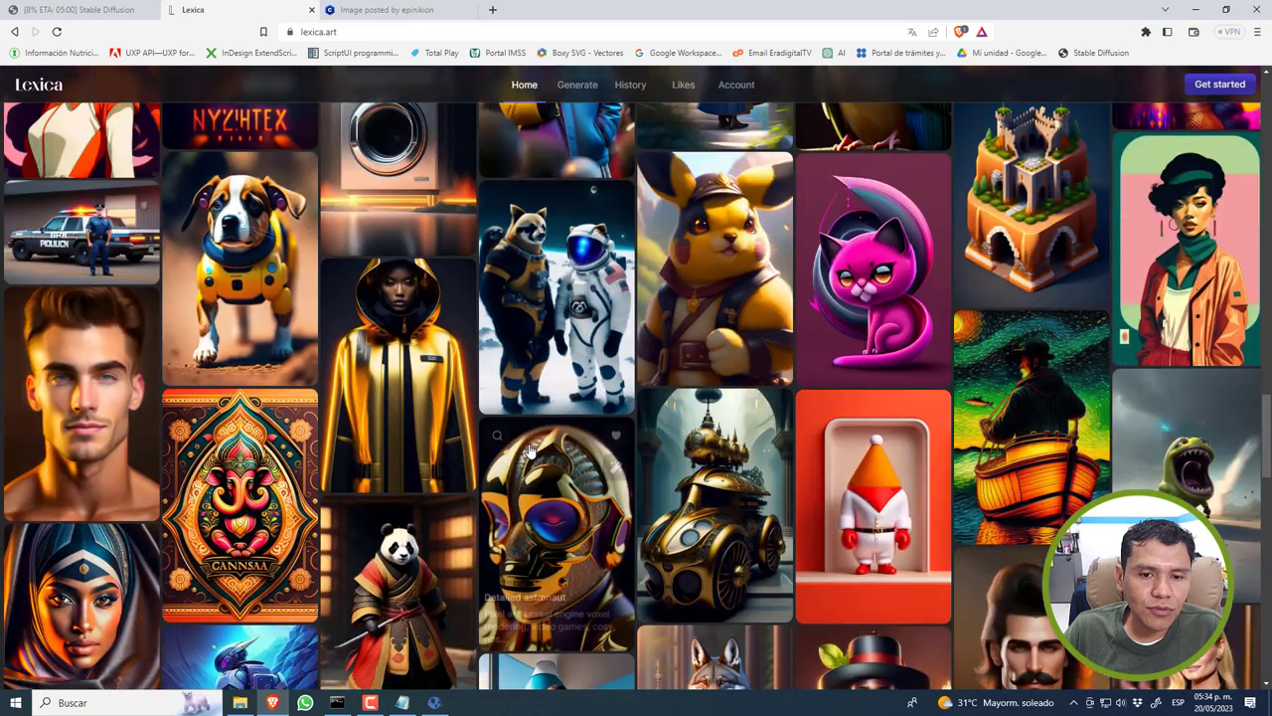
scroll(529, 449, down, 2)
scroll(556, 397, up, 1)
click(586, 230)
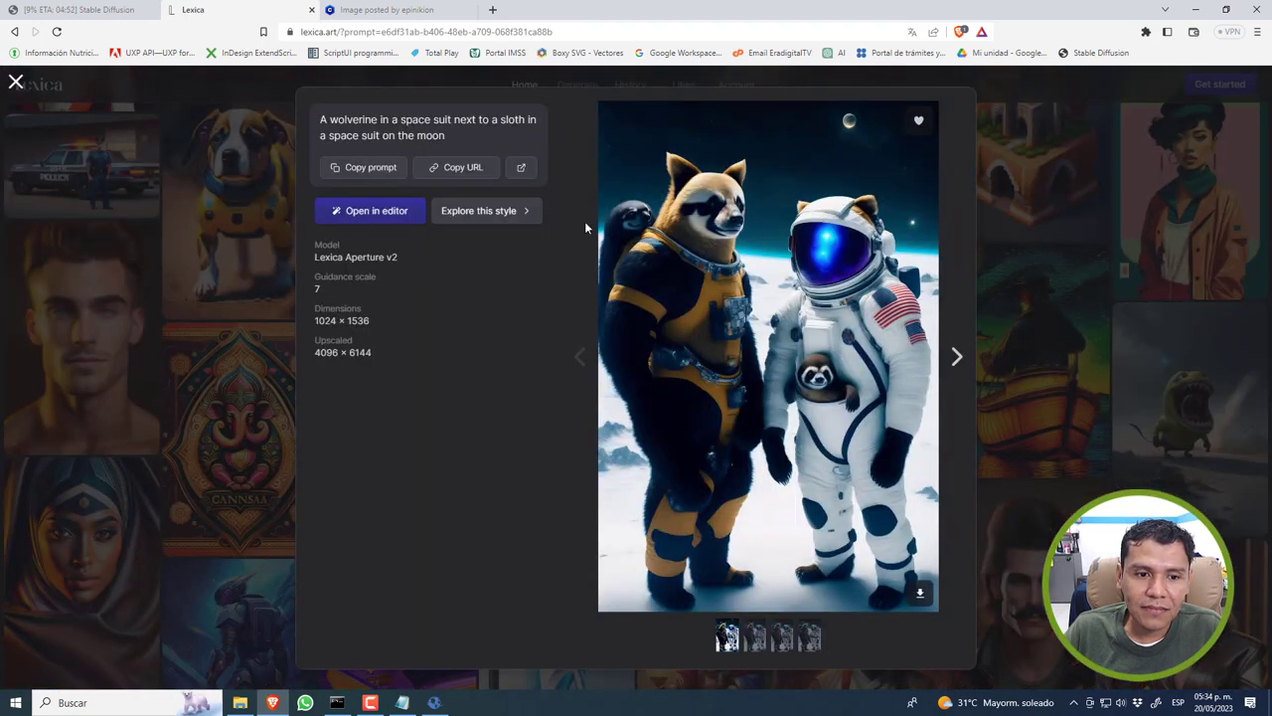
click(1008, 345)
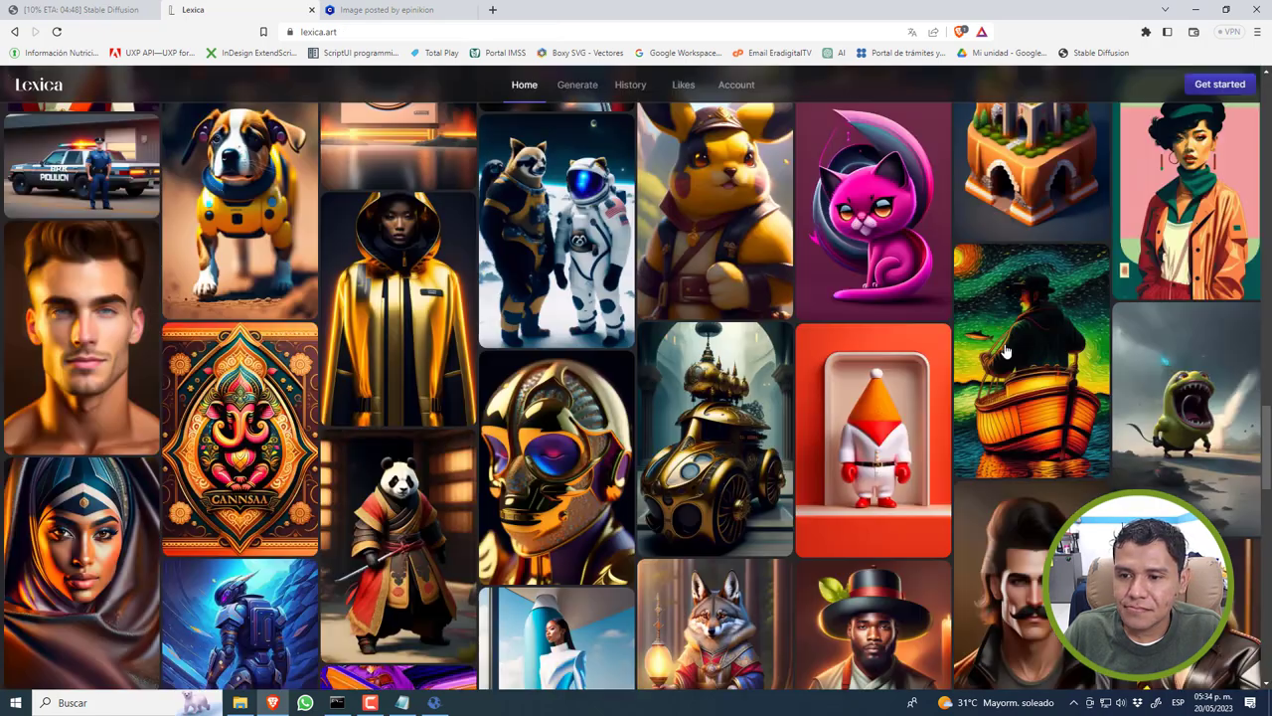
Browse further through the Lexica gallery and examine the prompt and settings of the Pikachu wearing a coat
scroll(833, 477, down, 5)
scroll(833, 477, down, 2)
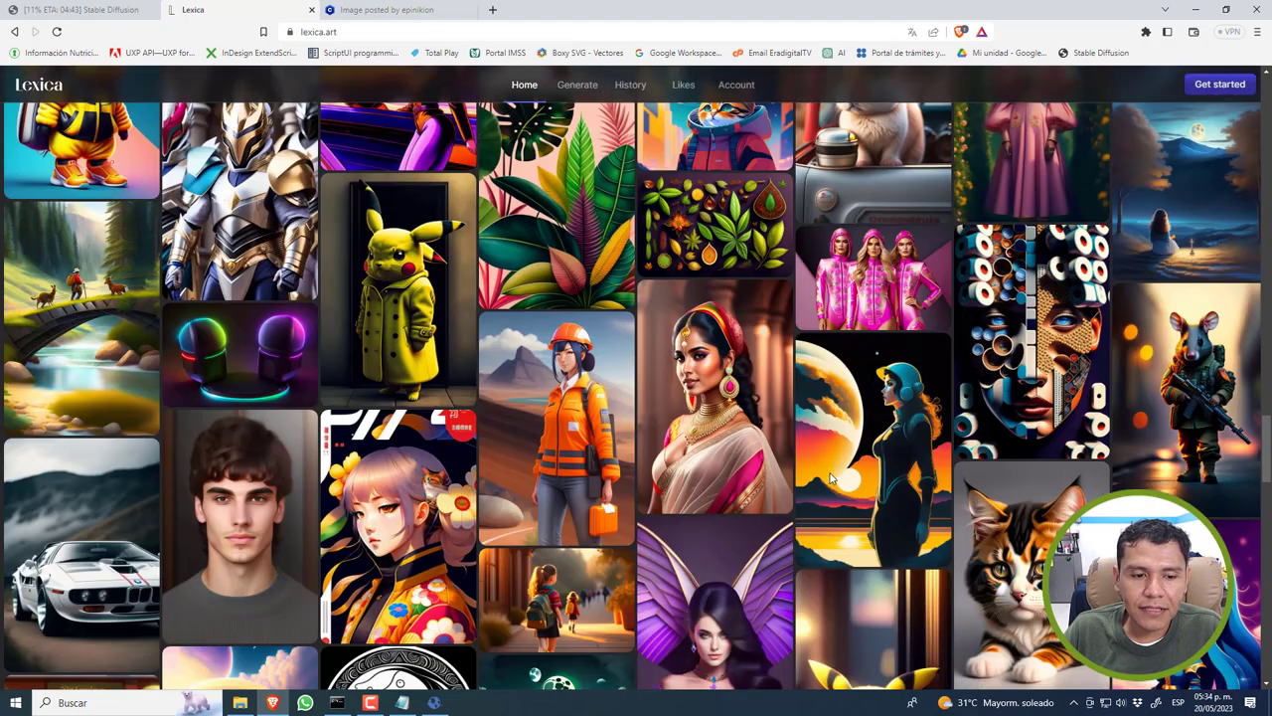
click(397, 285)
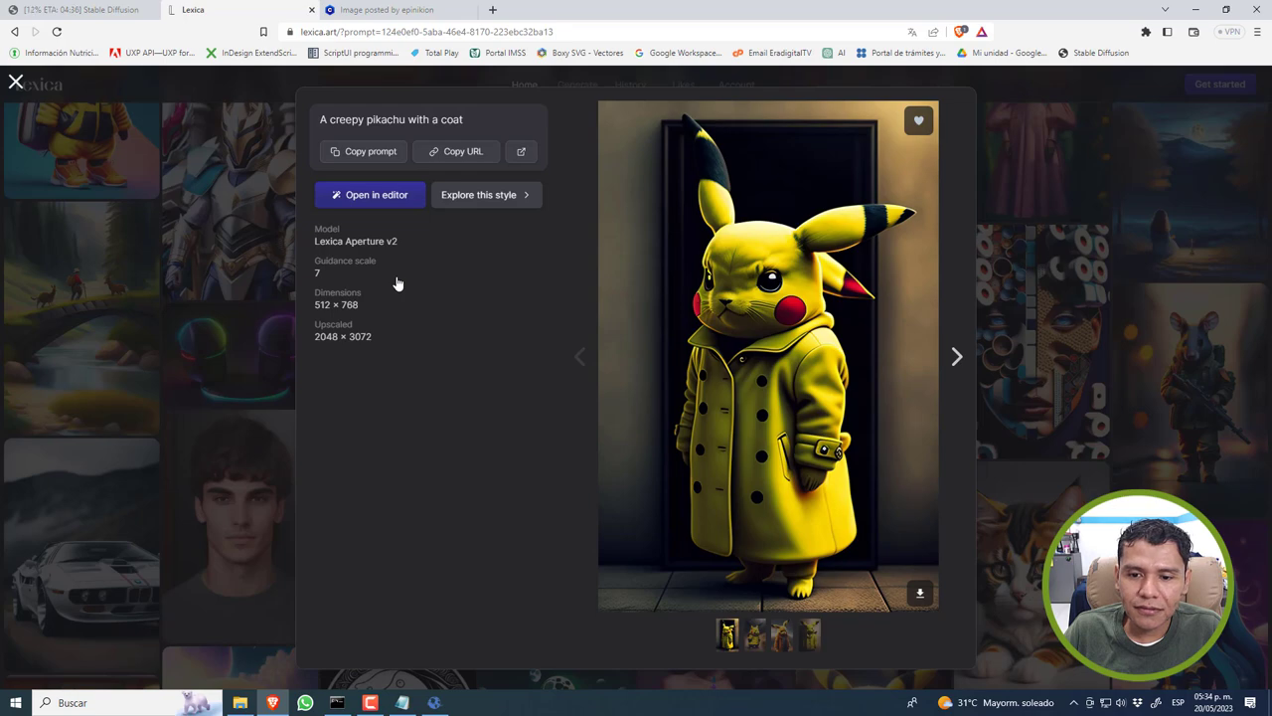
click(1046, 335)
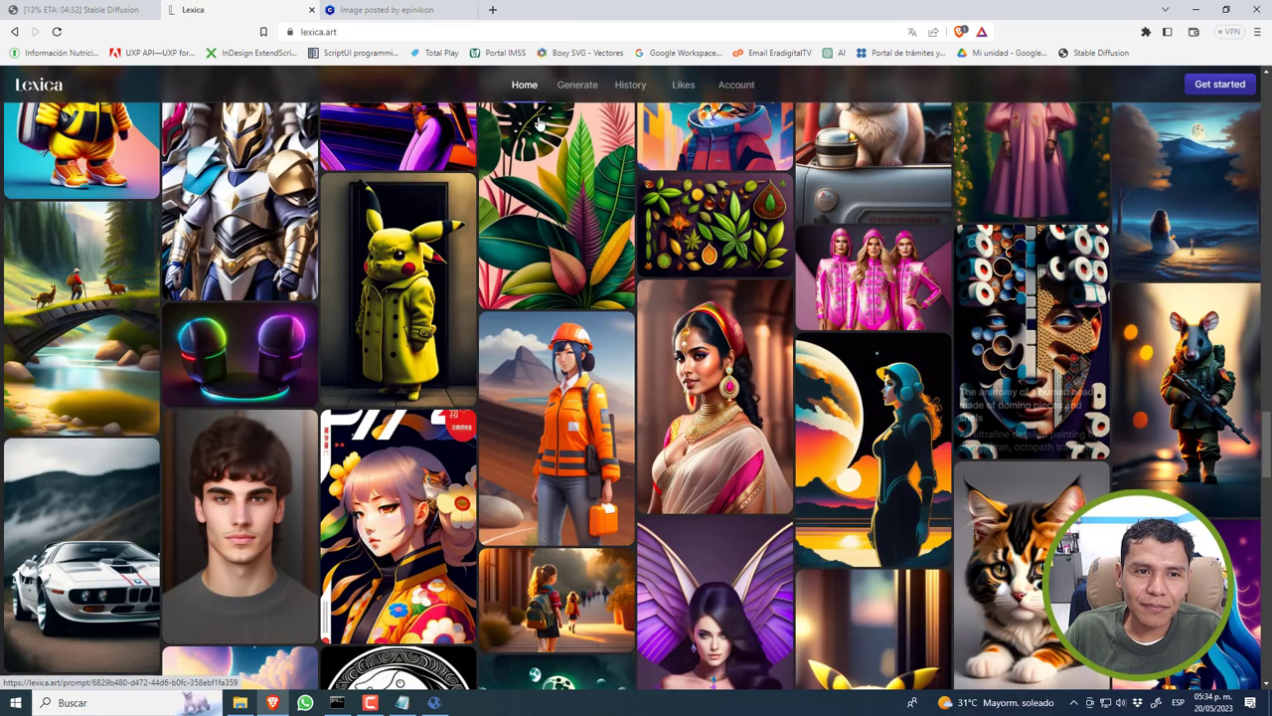
Switch to Civitai, close the old woman's image and browse the epiCRealism model's community gallery
click(361, 10)
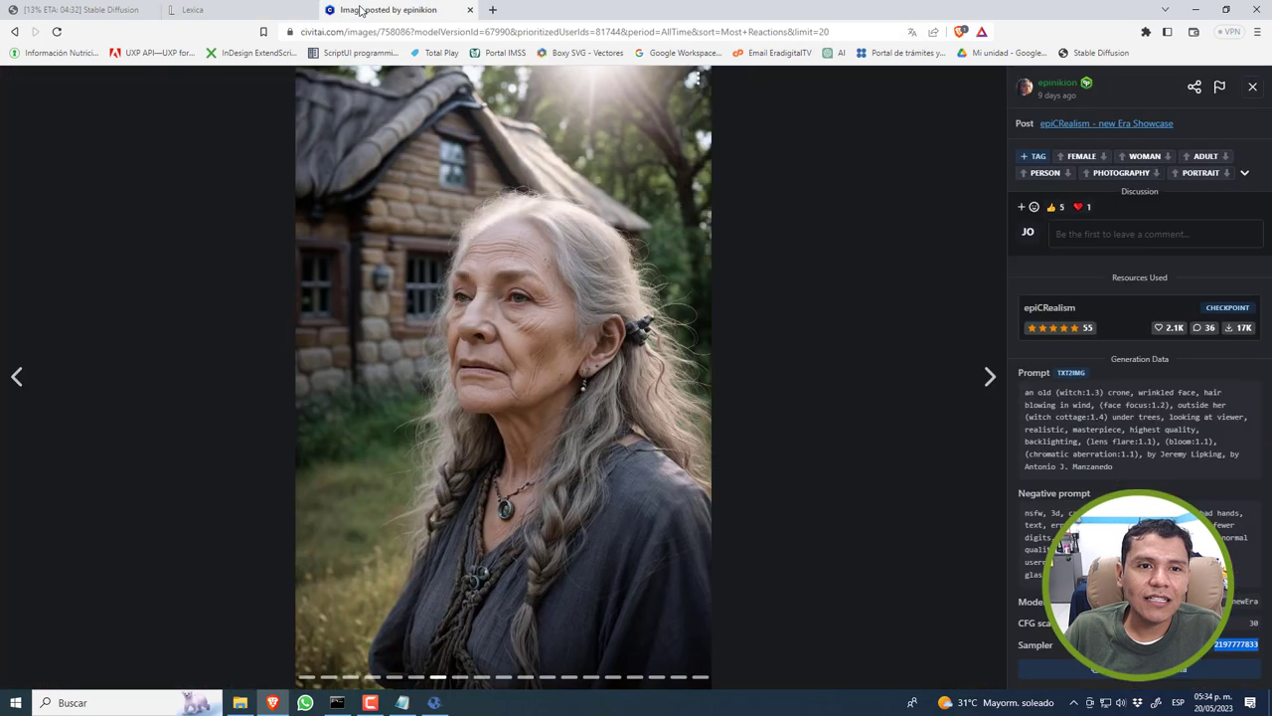
click(1253, 88)
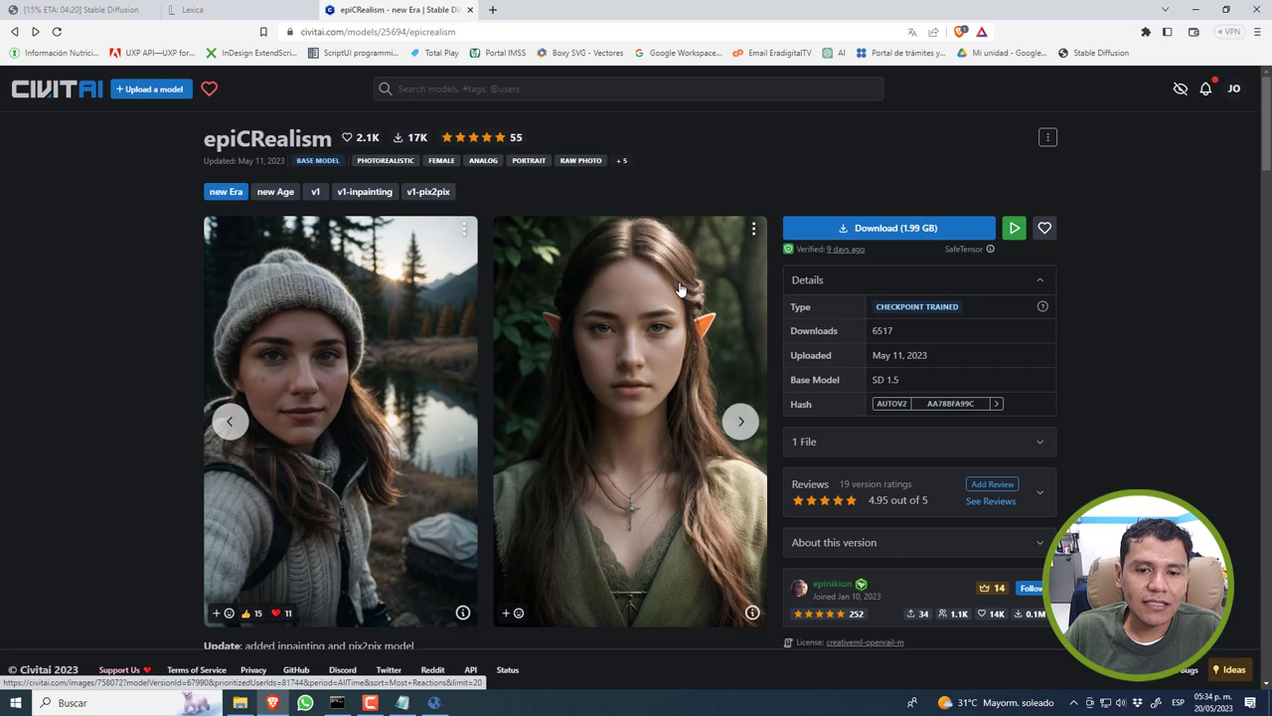
scroll(680, 289, down, 7)
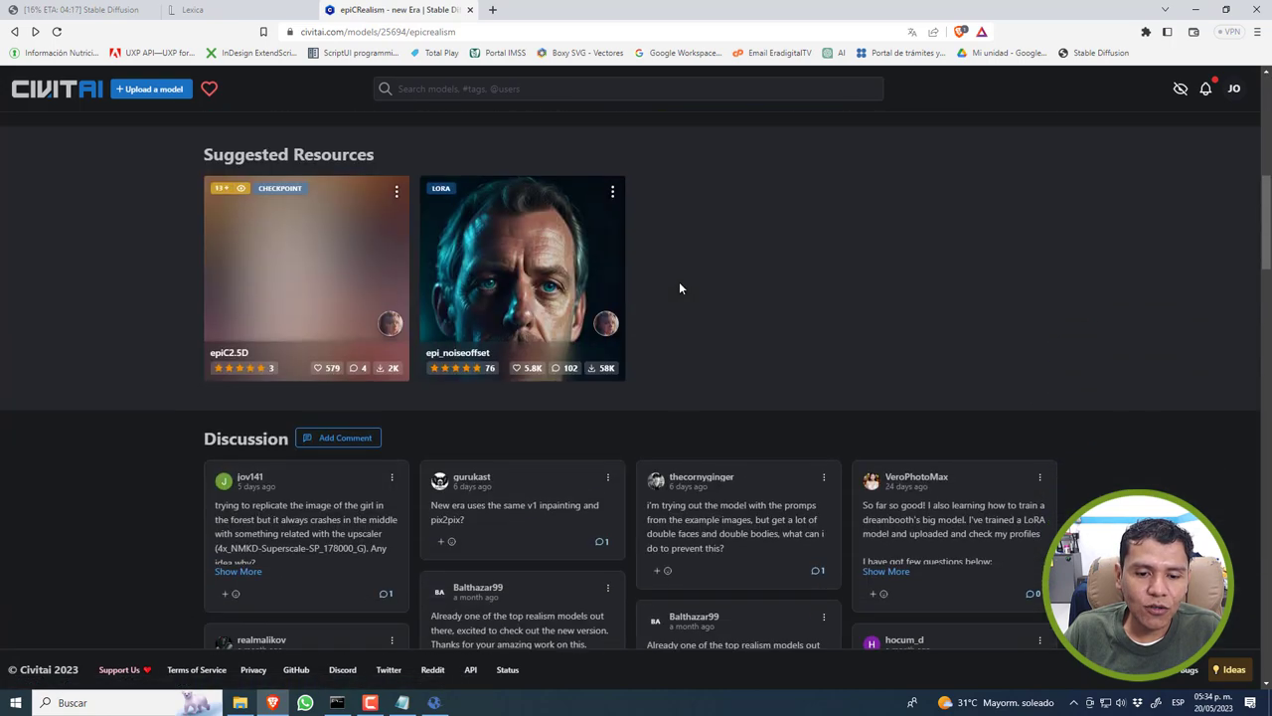
scroll(680, 288, down, 4)
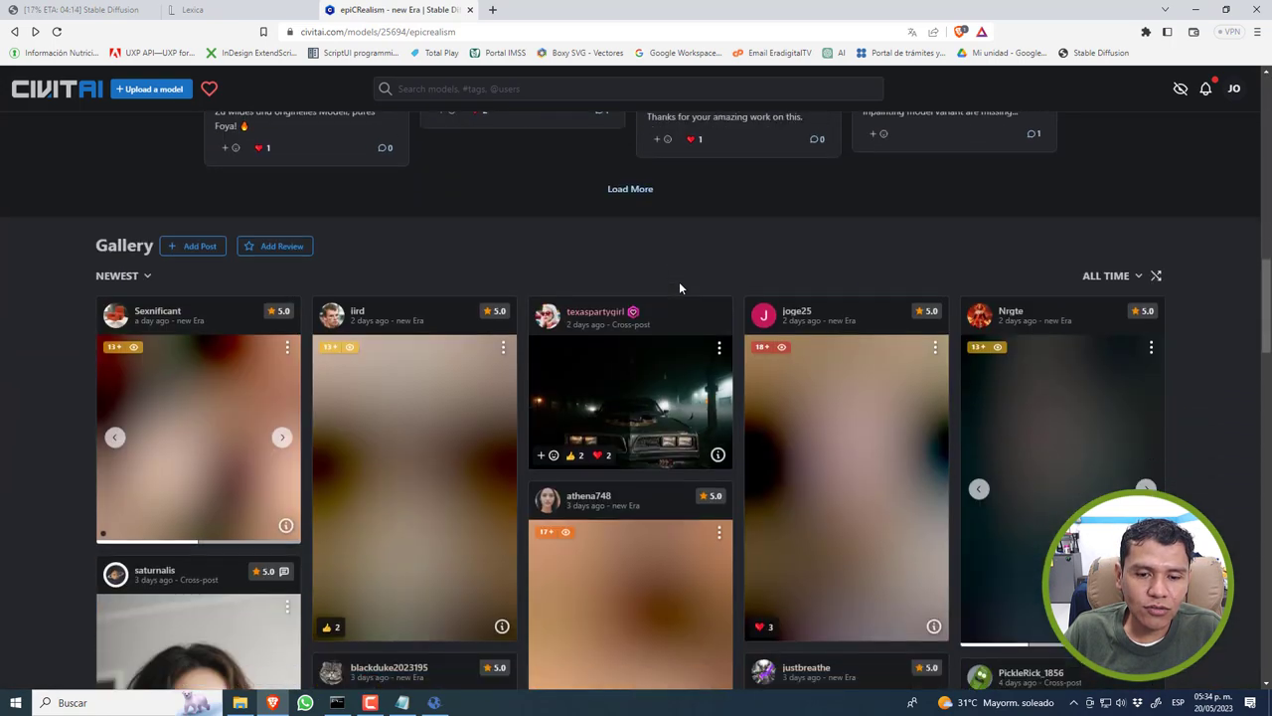
scroll(679, 281, down, 1)
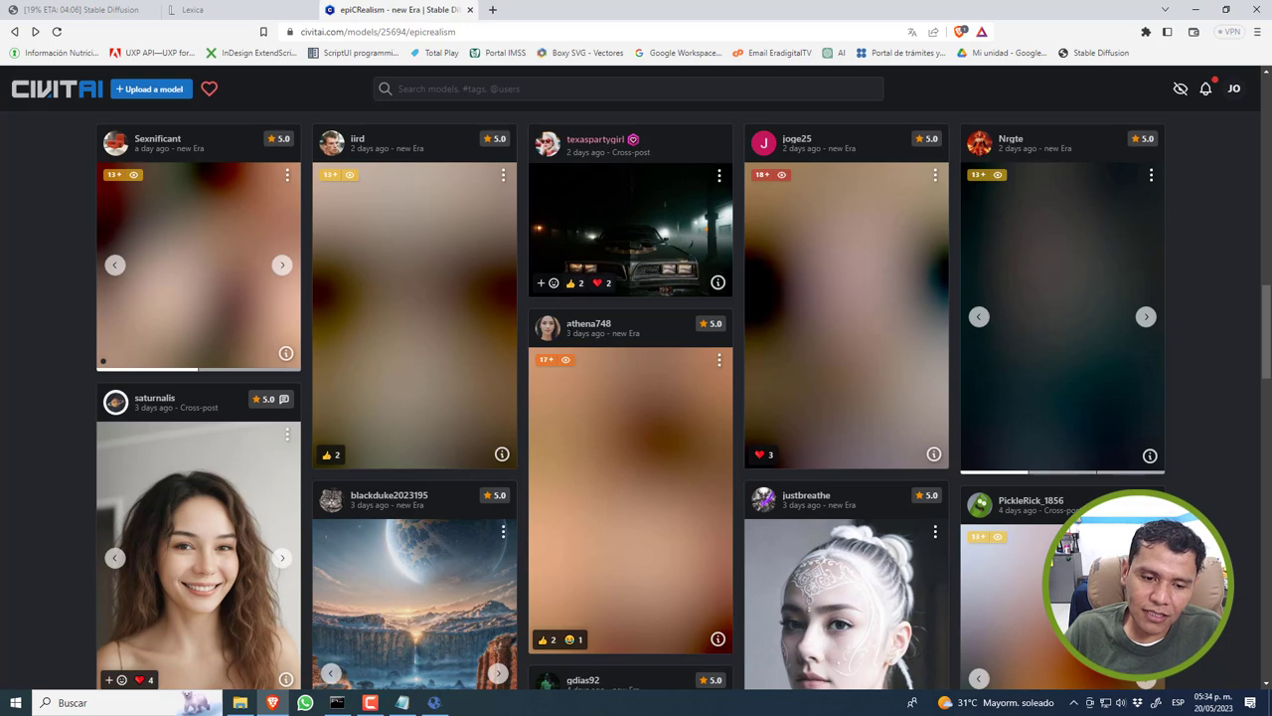
scroll(571, 331, down, 1)
scroll(568, 335, up, 2)
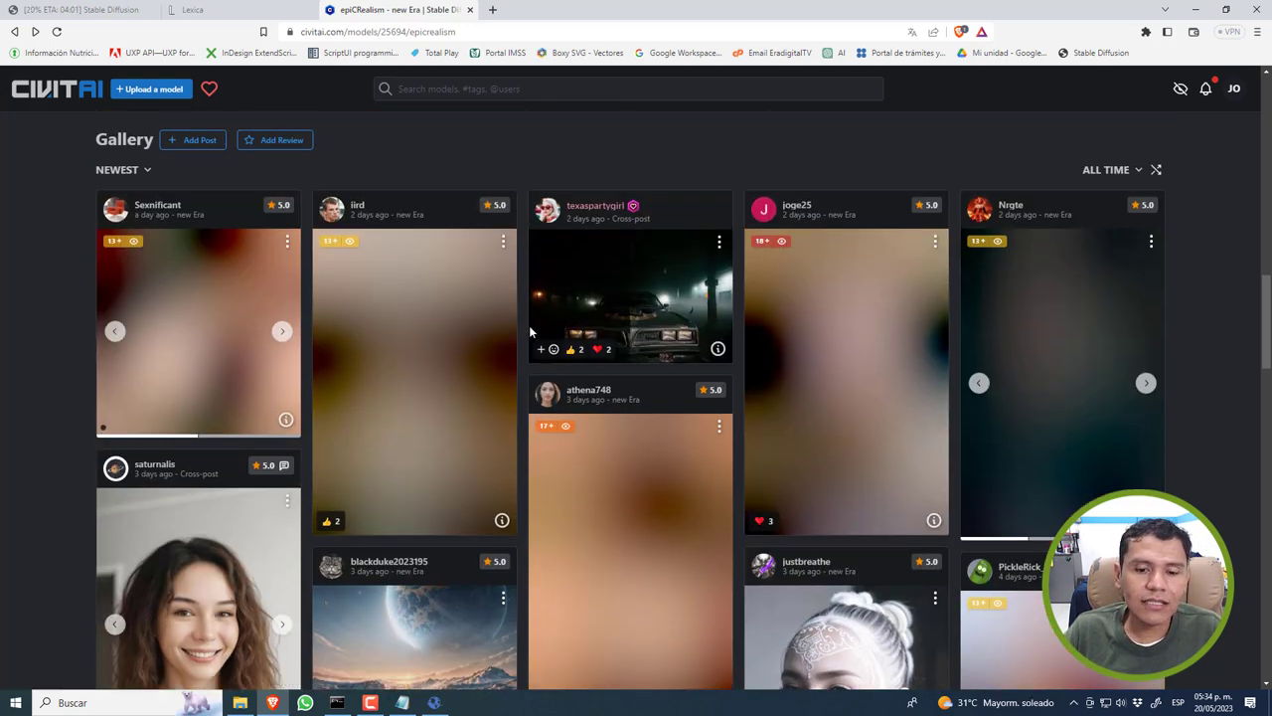
scroll(564, 321, down, 2)
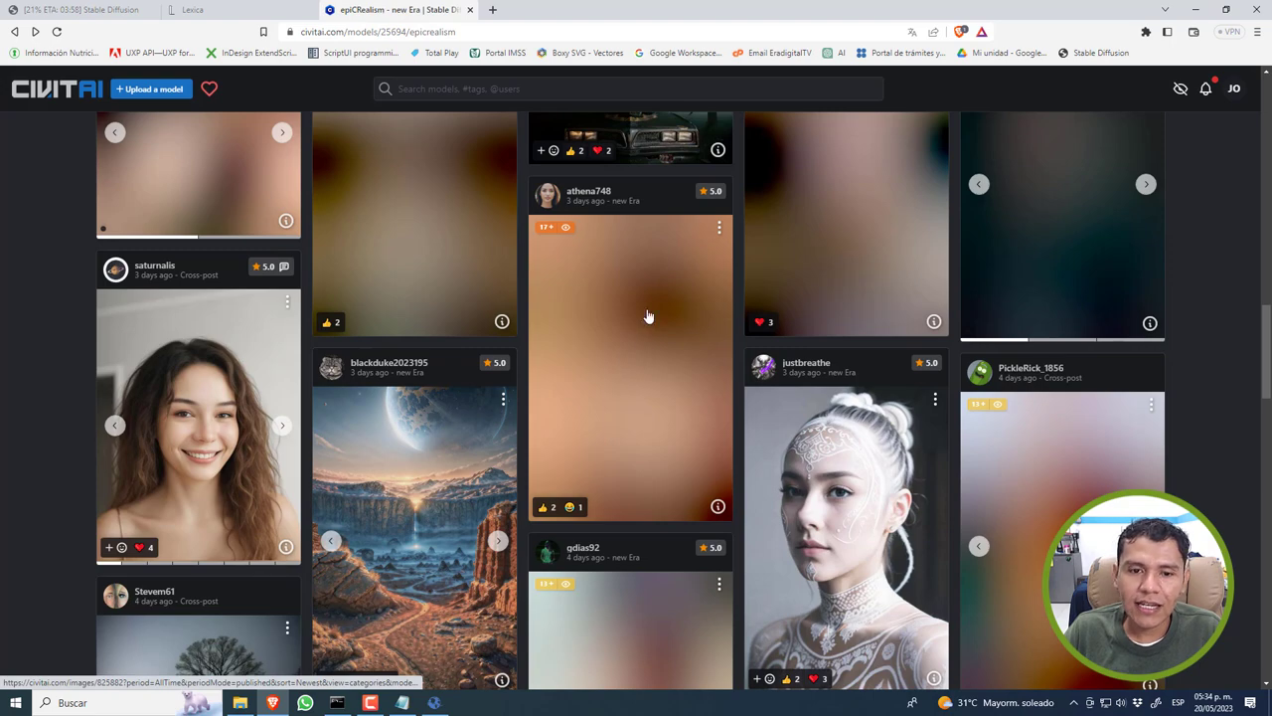
scroll(558, 406, down, 4)
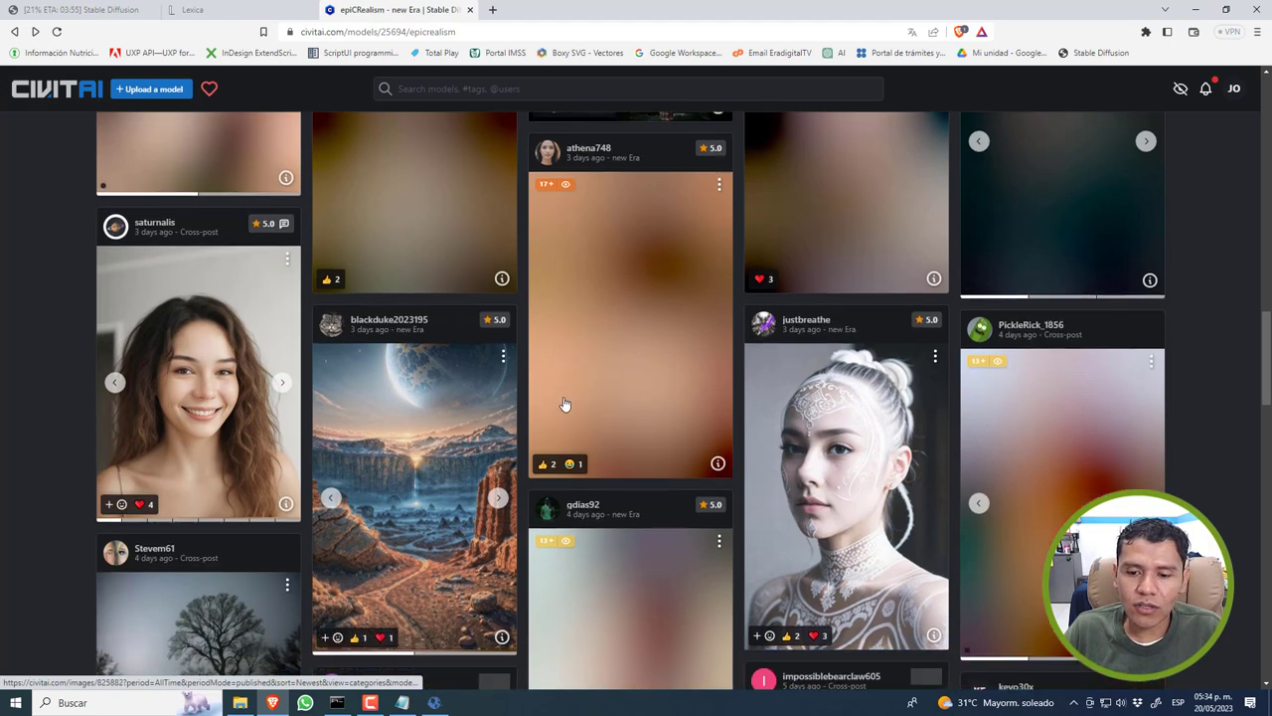
scroll(562, 403, up, 1)
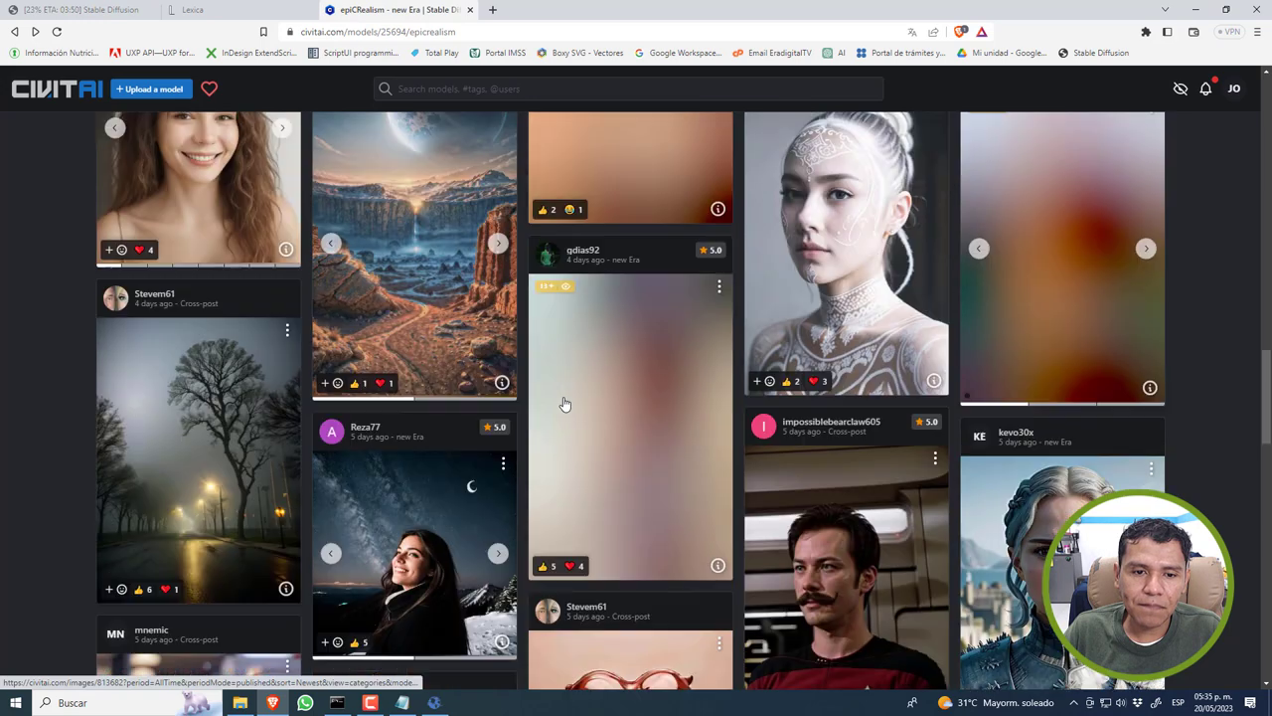
Examine the red canyon landscape and the next image in its post, reading the resources used and the generation prompt
click(419, 323)
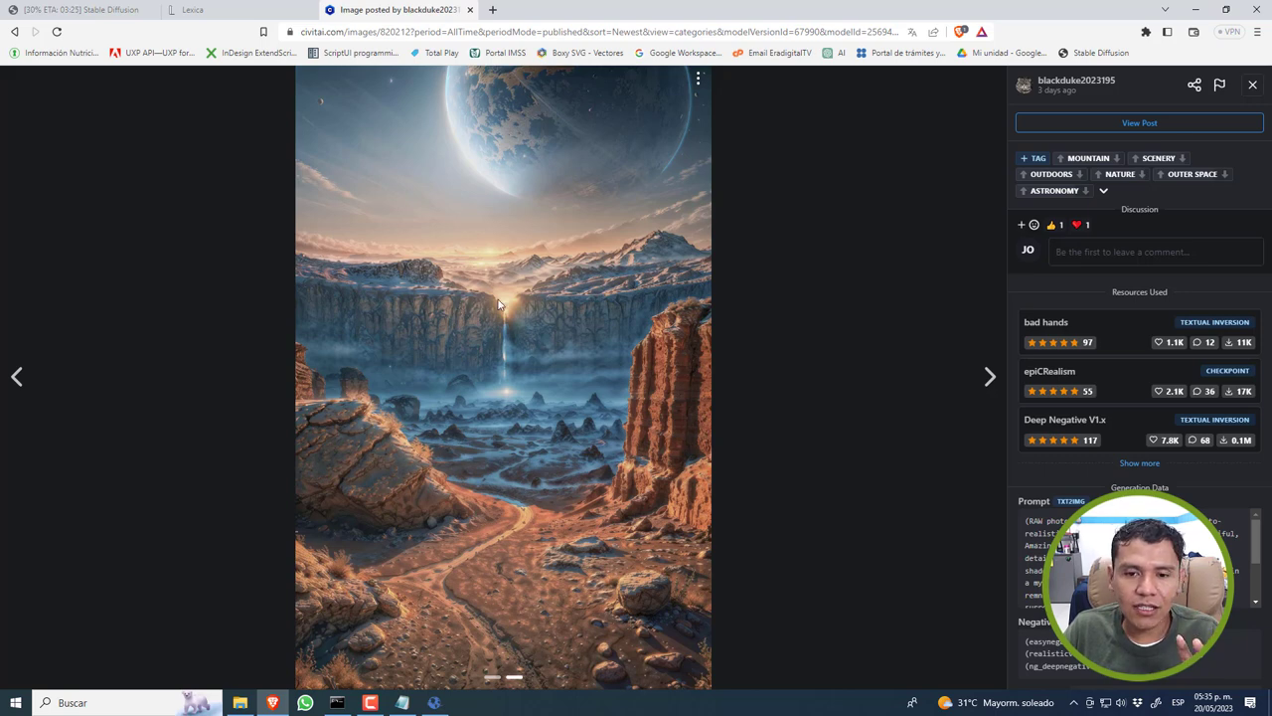
click(991, 384)
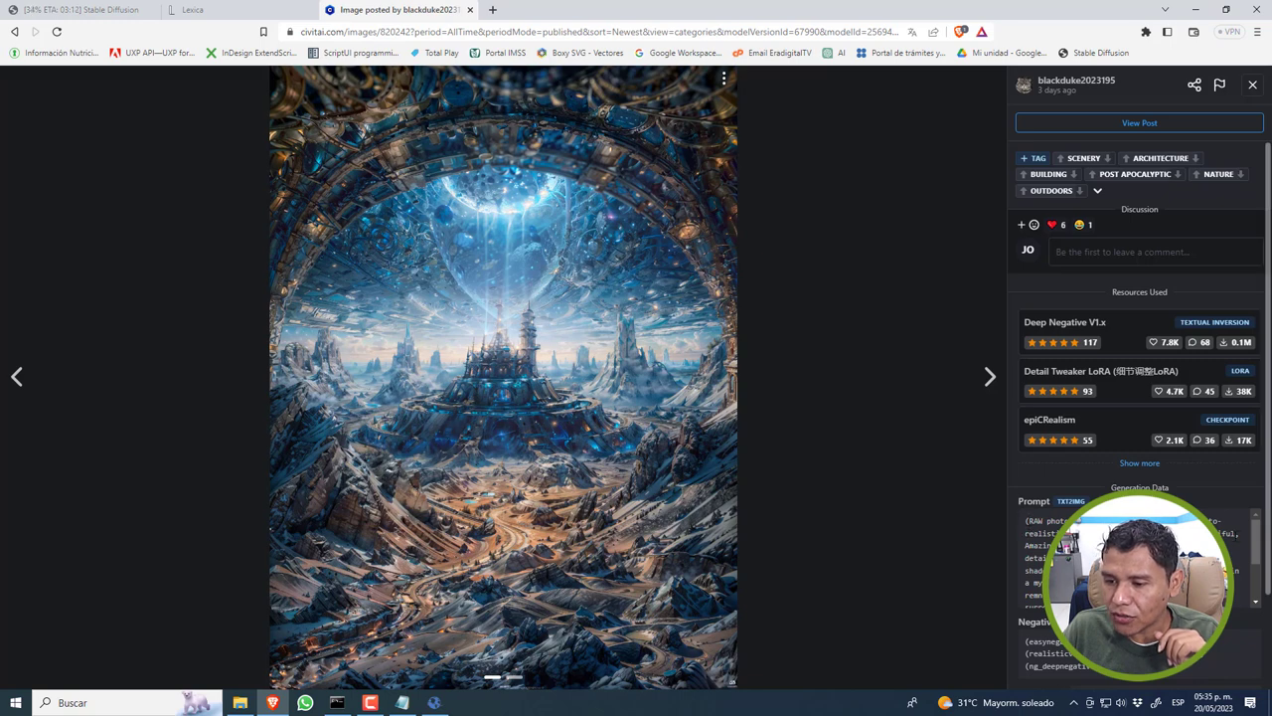
drag(1253, 538, 1260, 578)
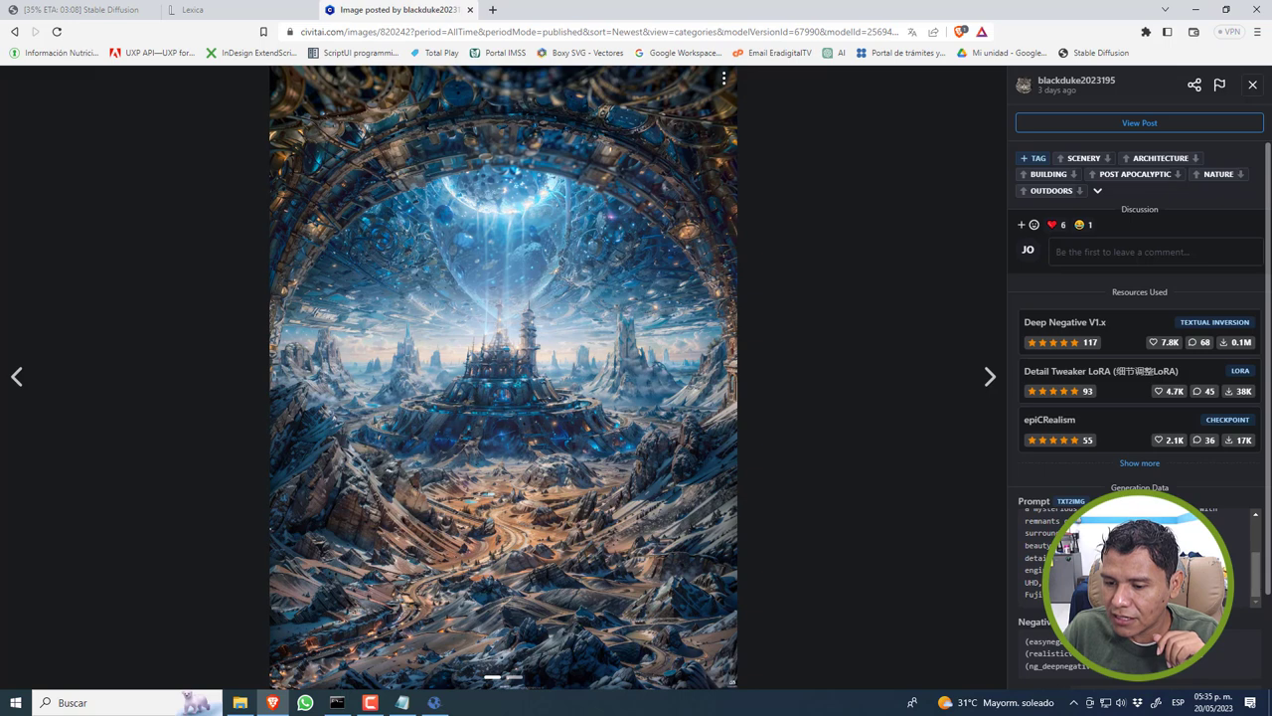
scroll(1259, 524, down, 1)
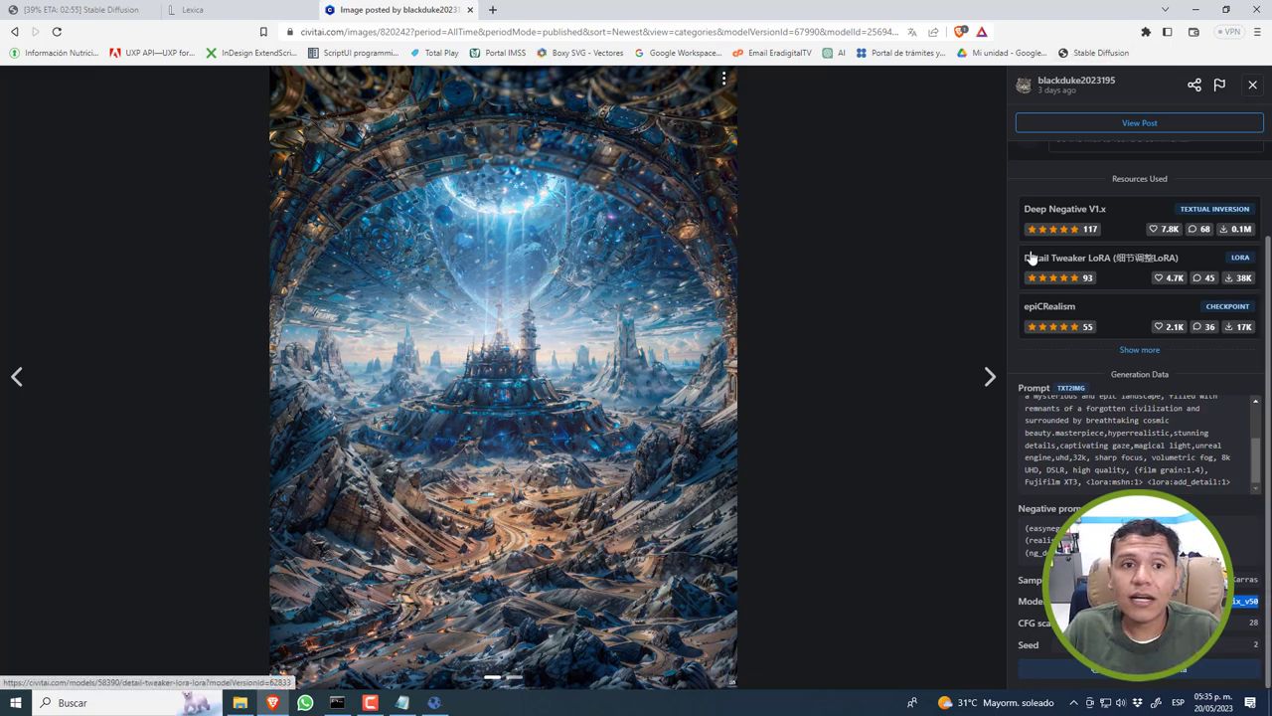
click(1256, 87)
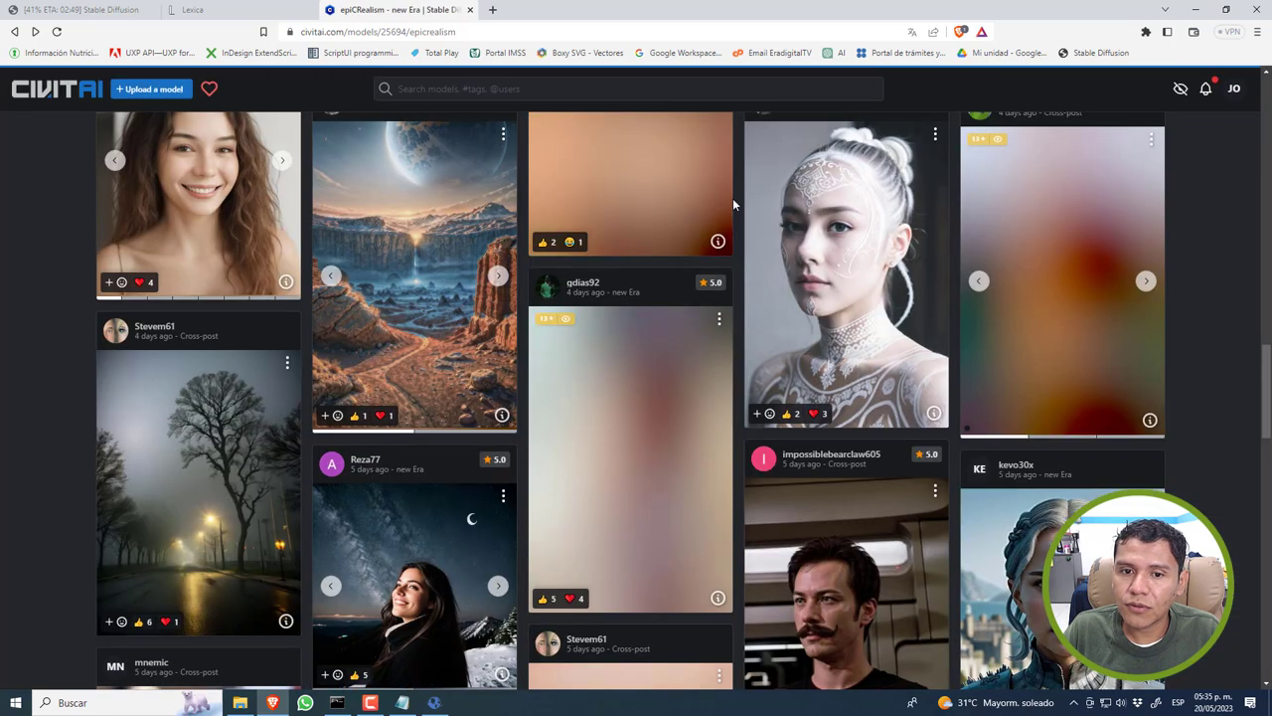
Browse more of the epiCRealism gallery and open the image of the seated metallic cyborg
scroll(642, 401, down, 2)
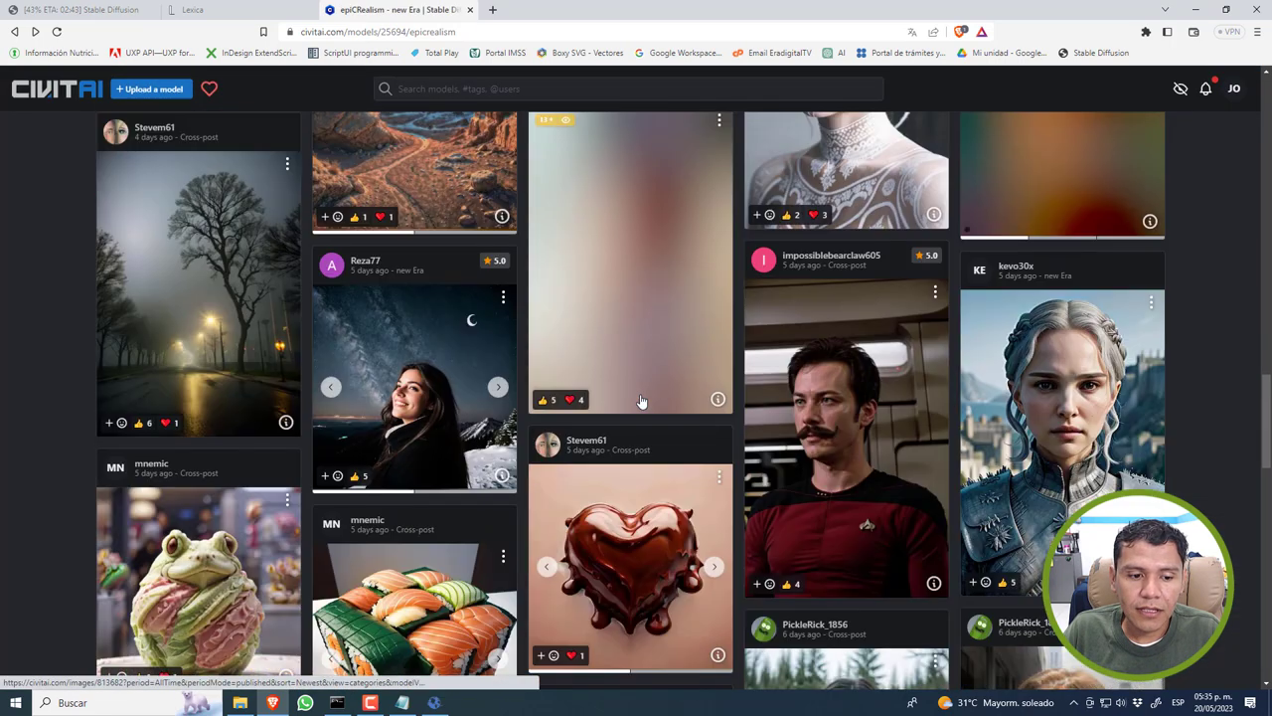
scroll(641, 401, down, 1)
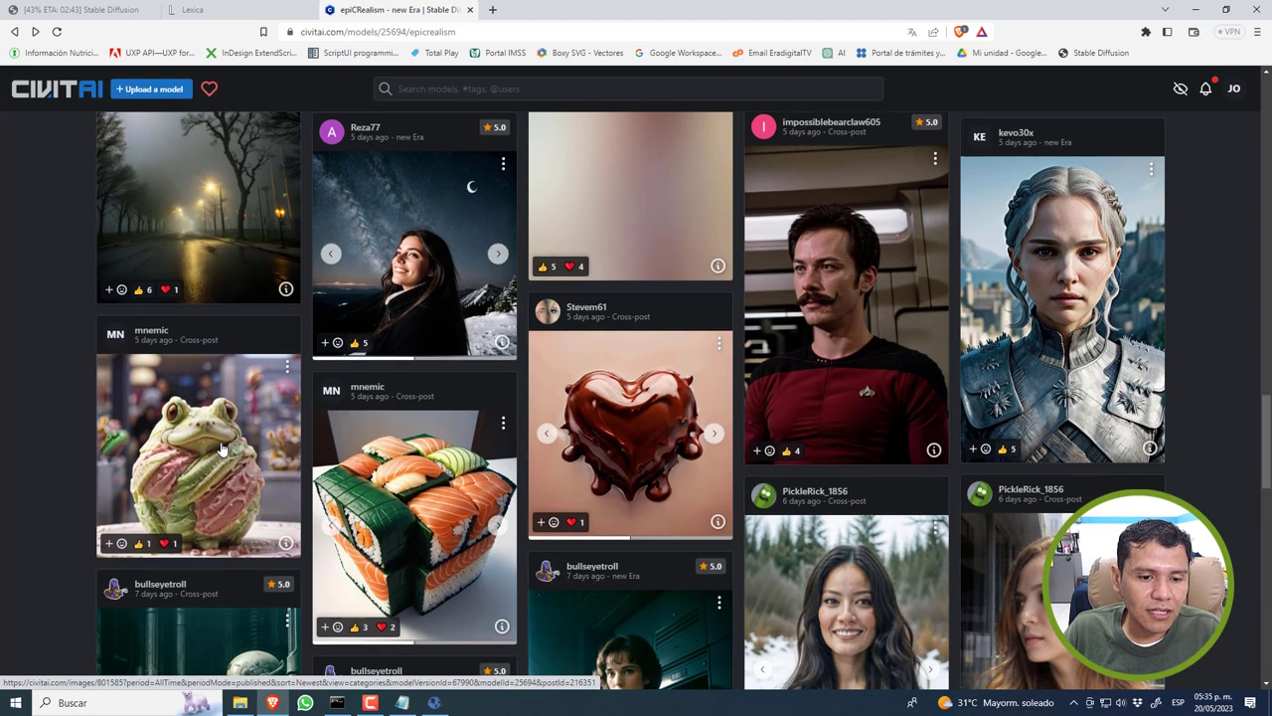
scroll(223, 449, down, 1)
scroll(413, 435, down, 2)
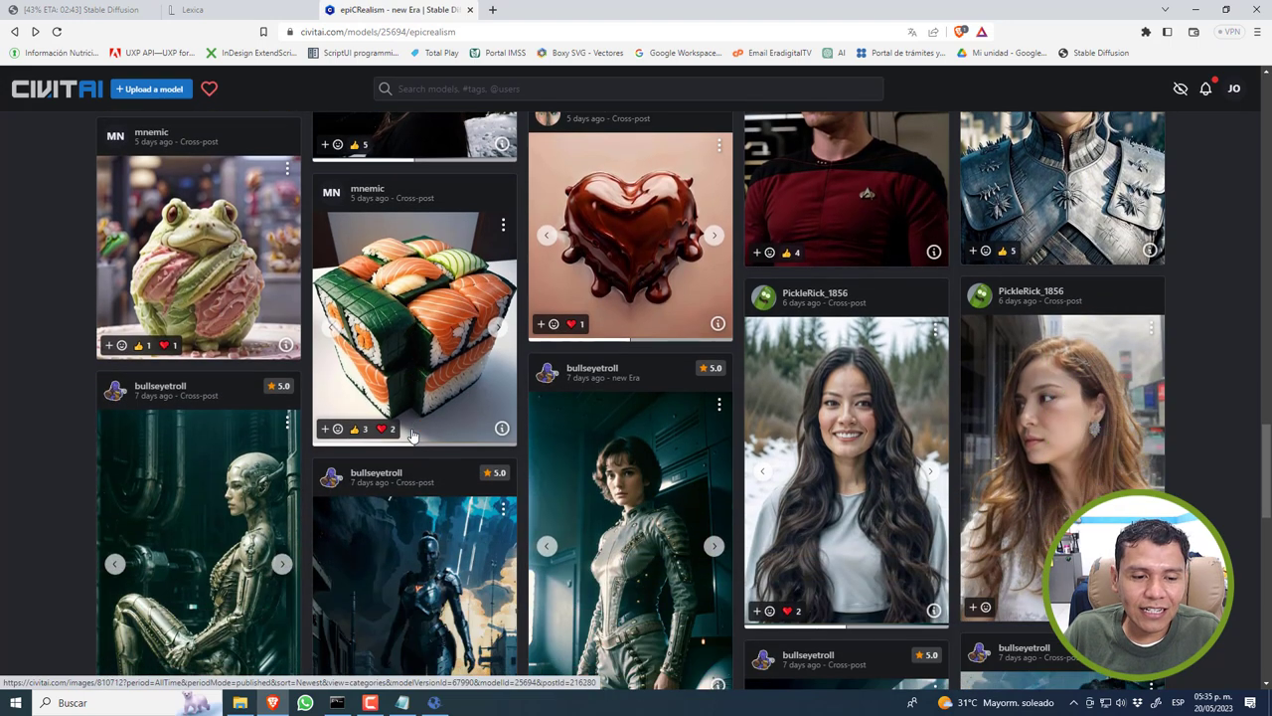
scroll(412, 435, down, 2)
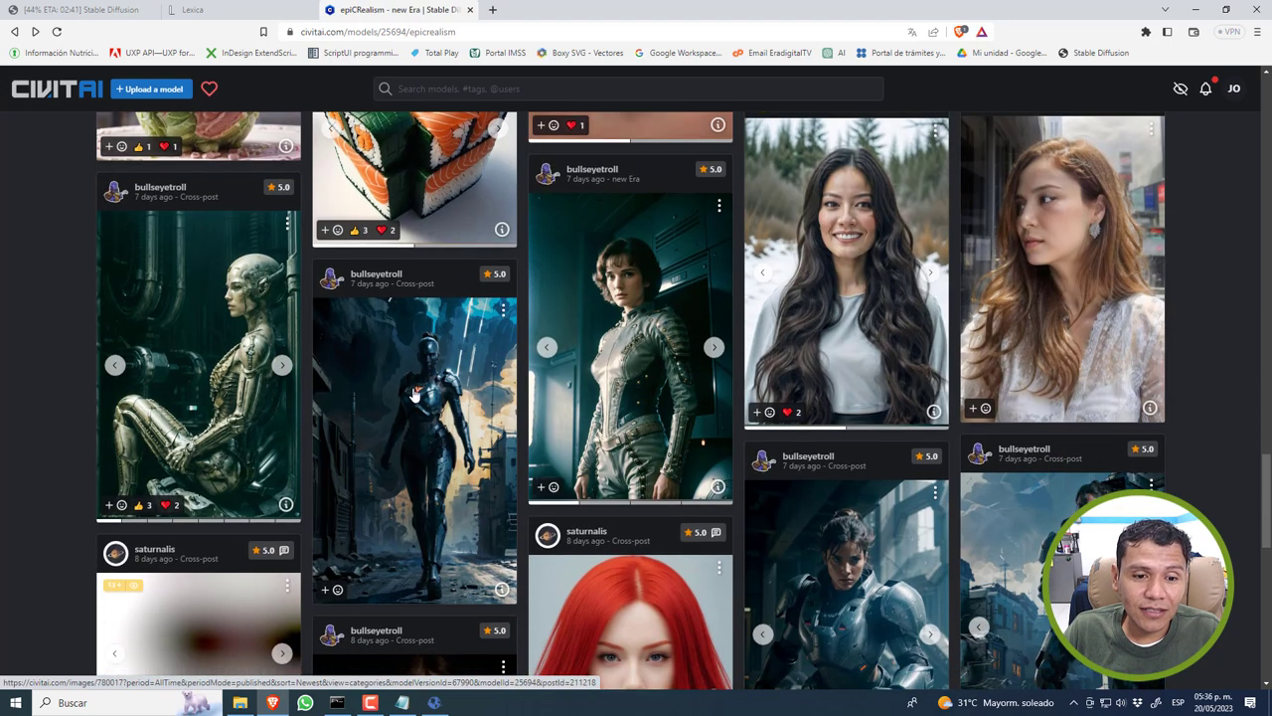
scroll(766, 461, down, 1)
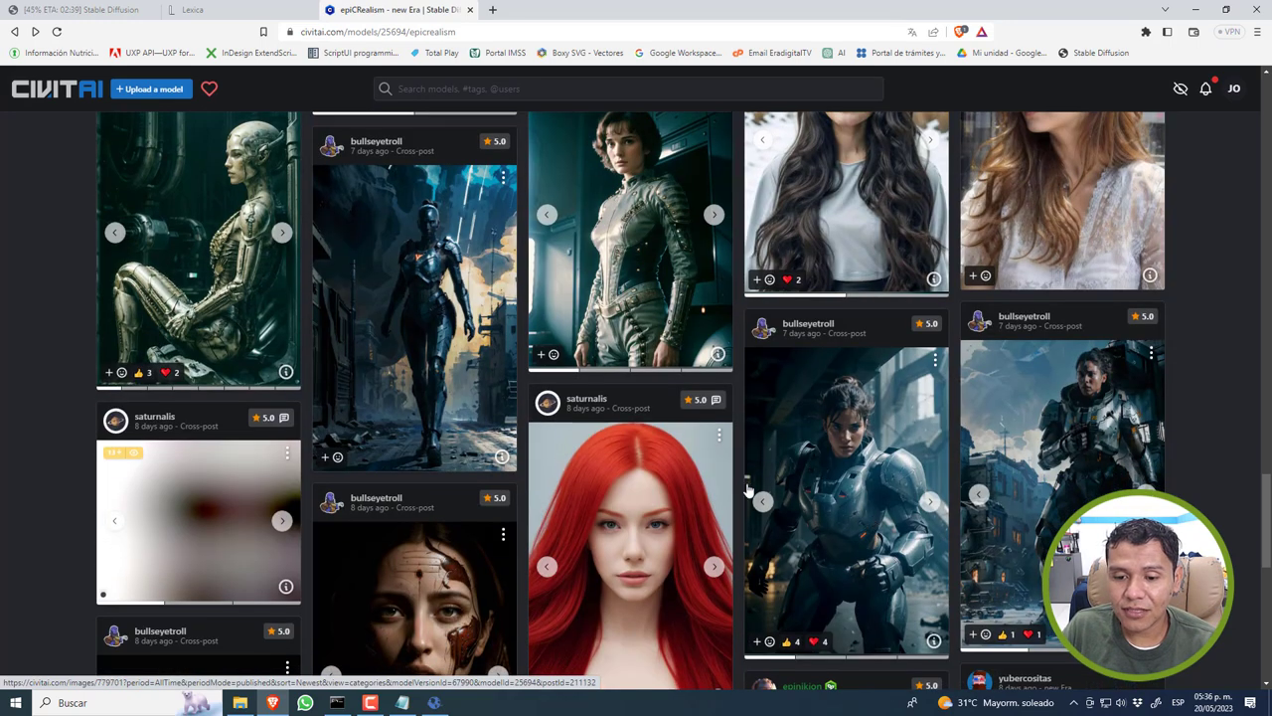
click(223, 267)
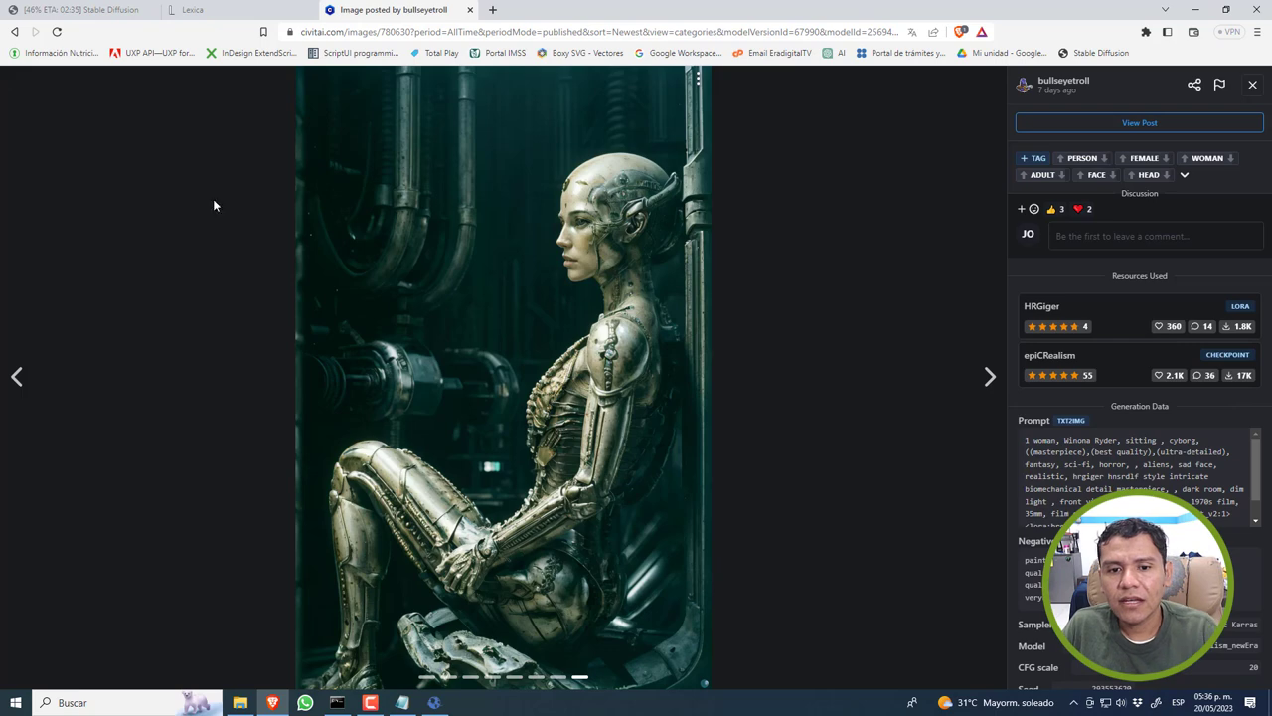
Check the generation progress in Stable Diffusion, then return to Civitai and read the cyborg image's prompt and generation data
click(83, 11)
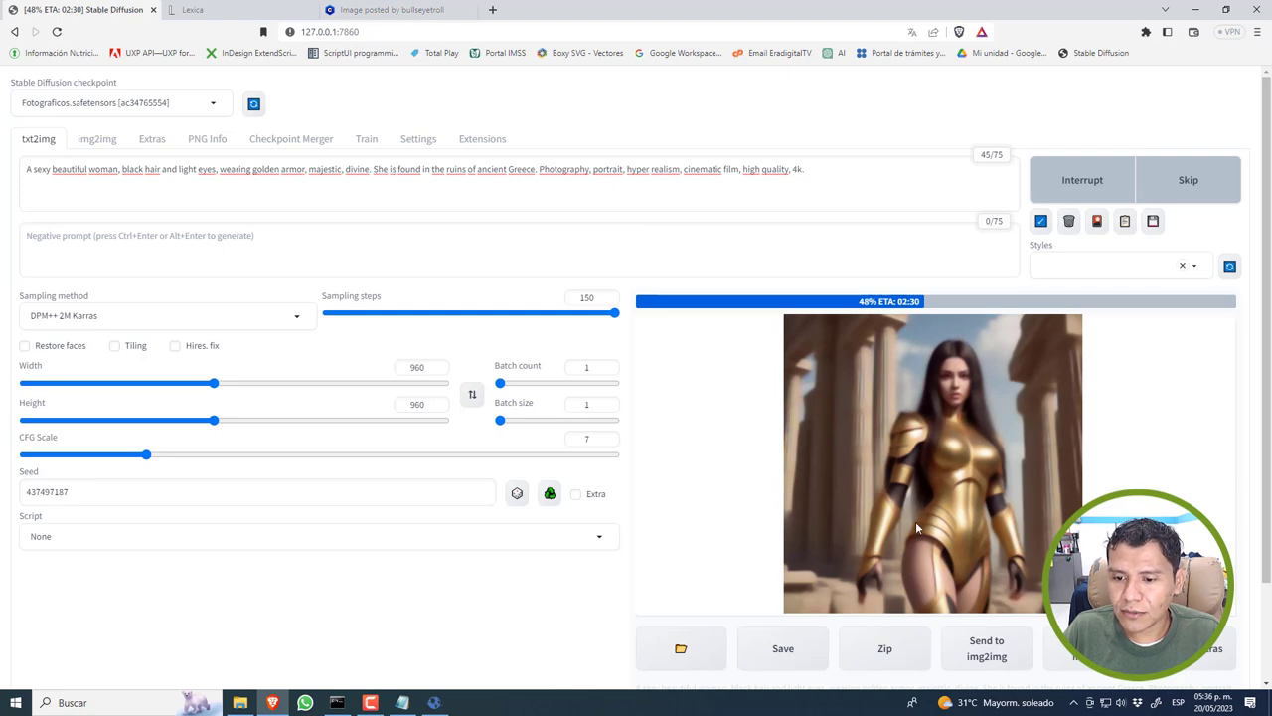
click(383, 12)
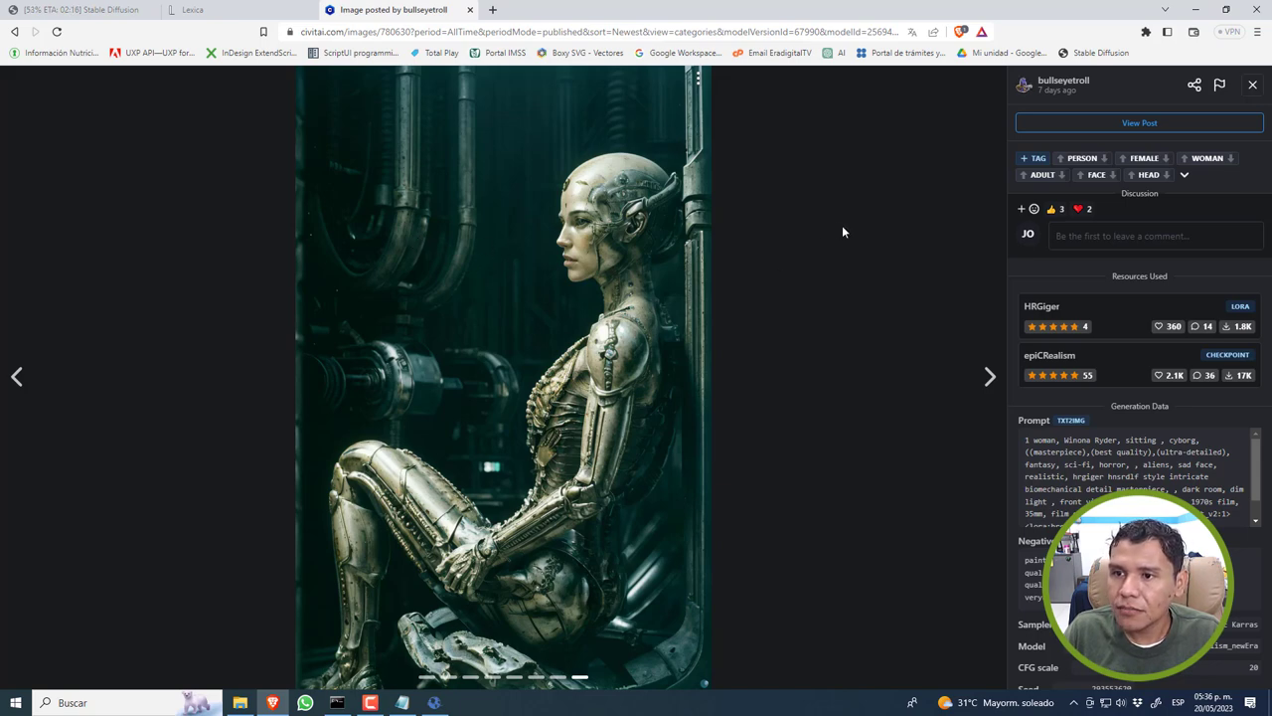
scroll(1133, 467, down, 5)
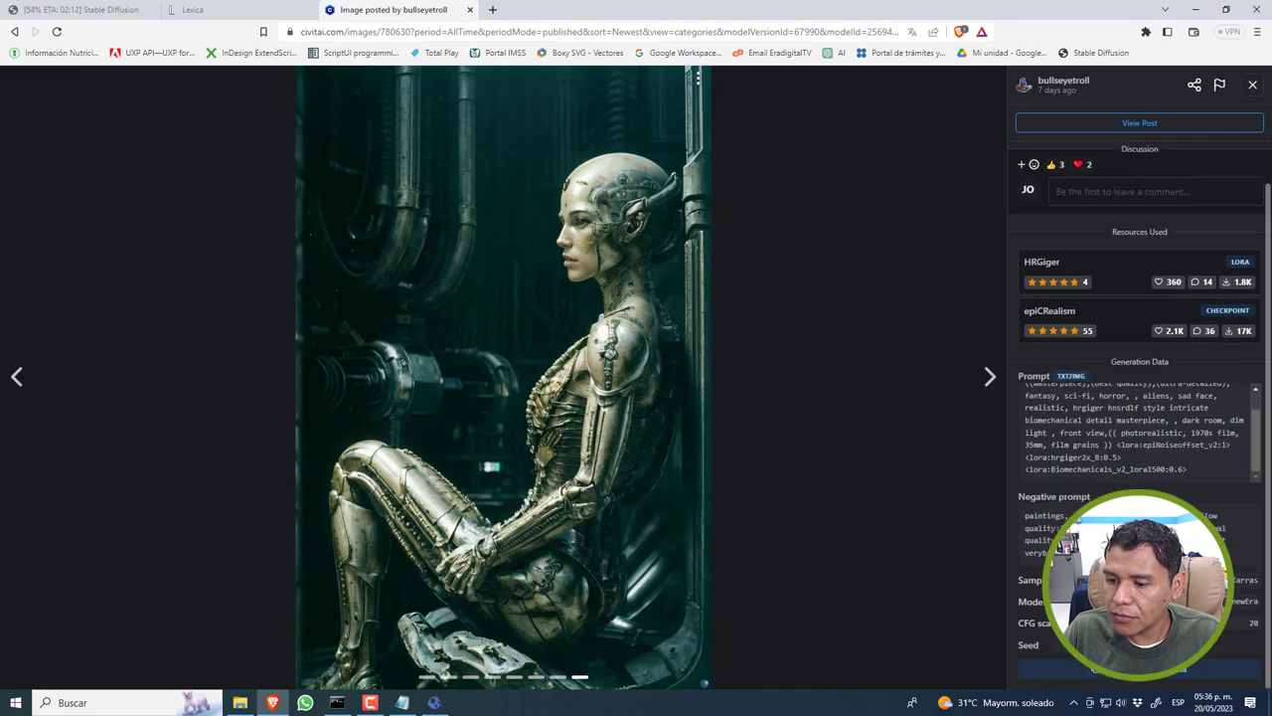
Look through the remaining biomechanical images in the cyborg post, then close the image viewer
click(991, 378)
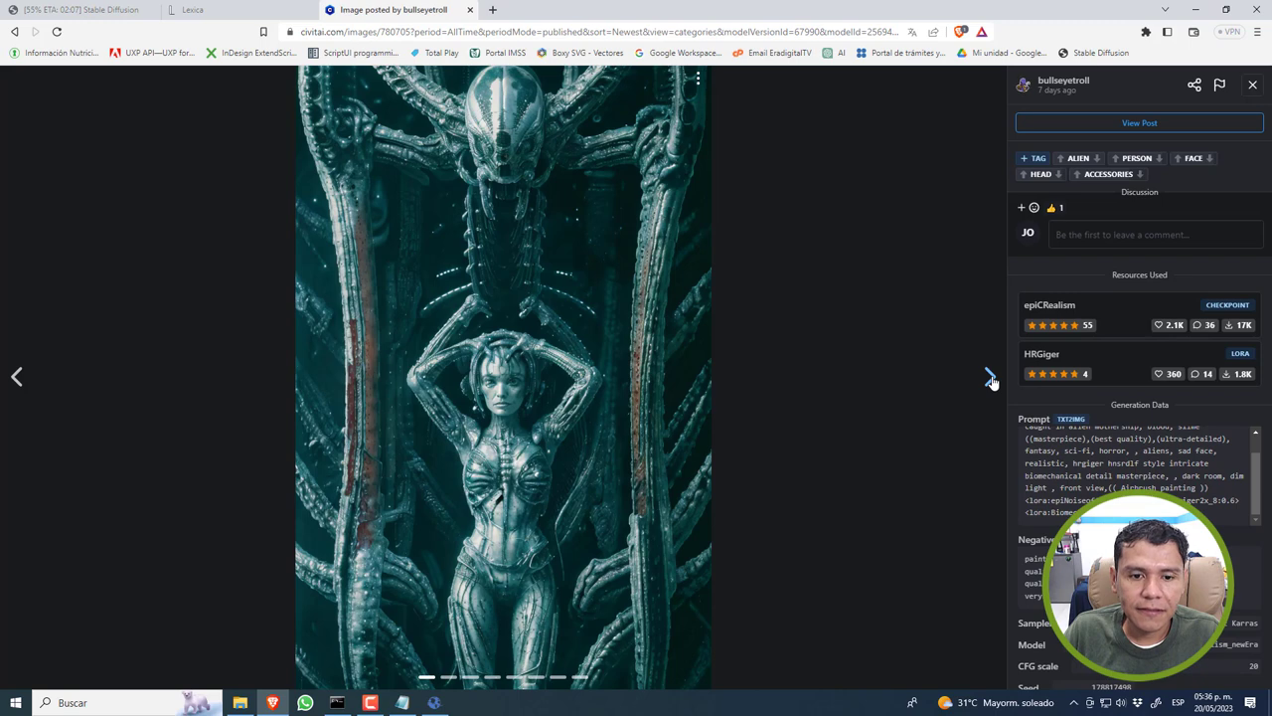
click(991, 379)
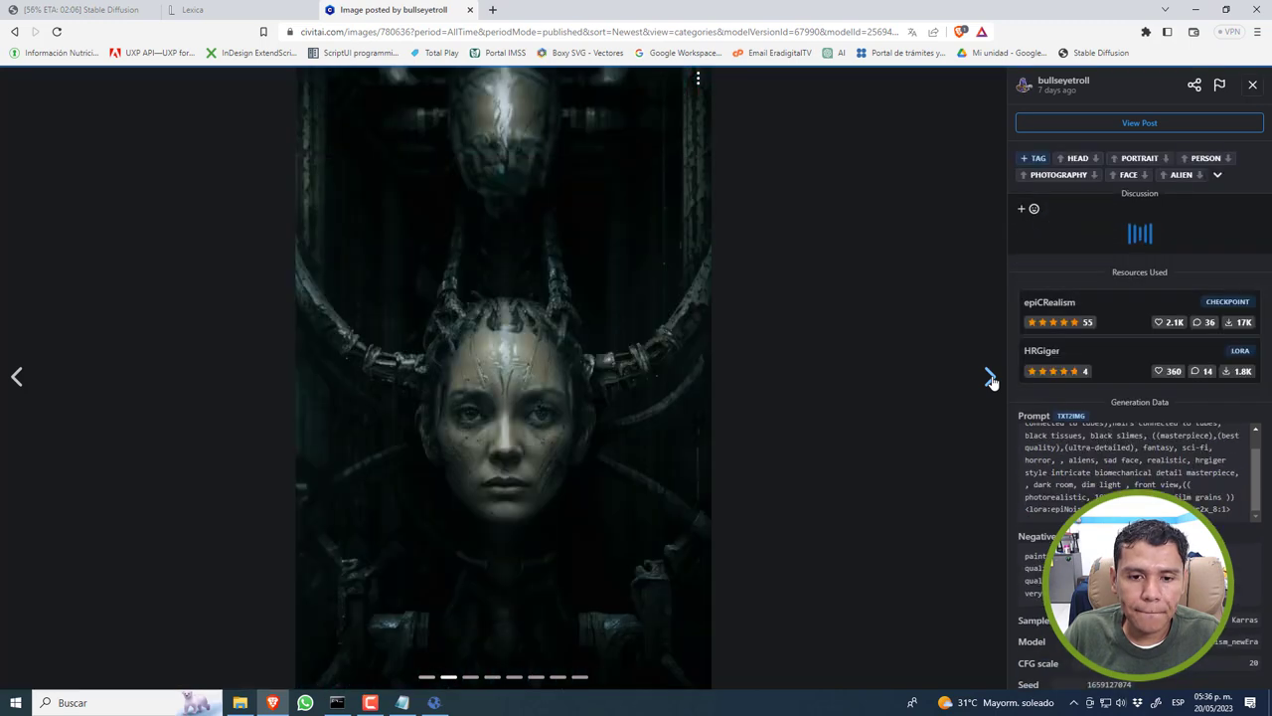
click(991, 379)
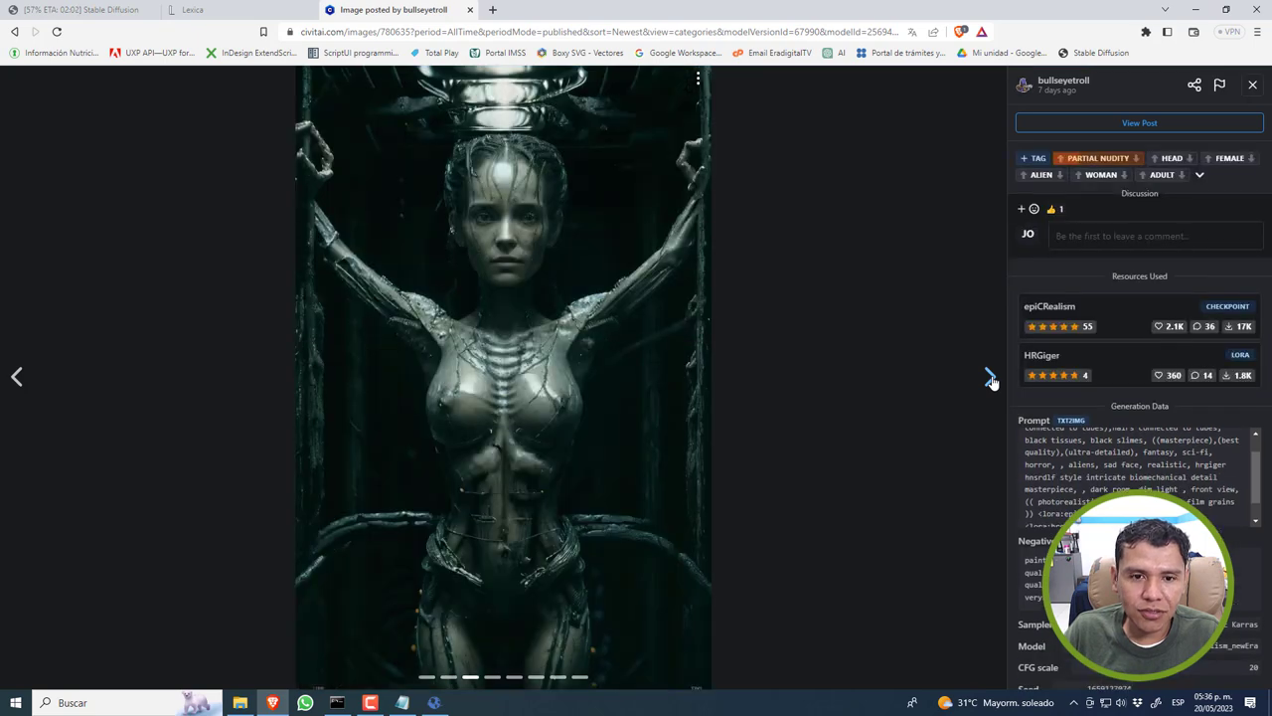
click(991, 379)
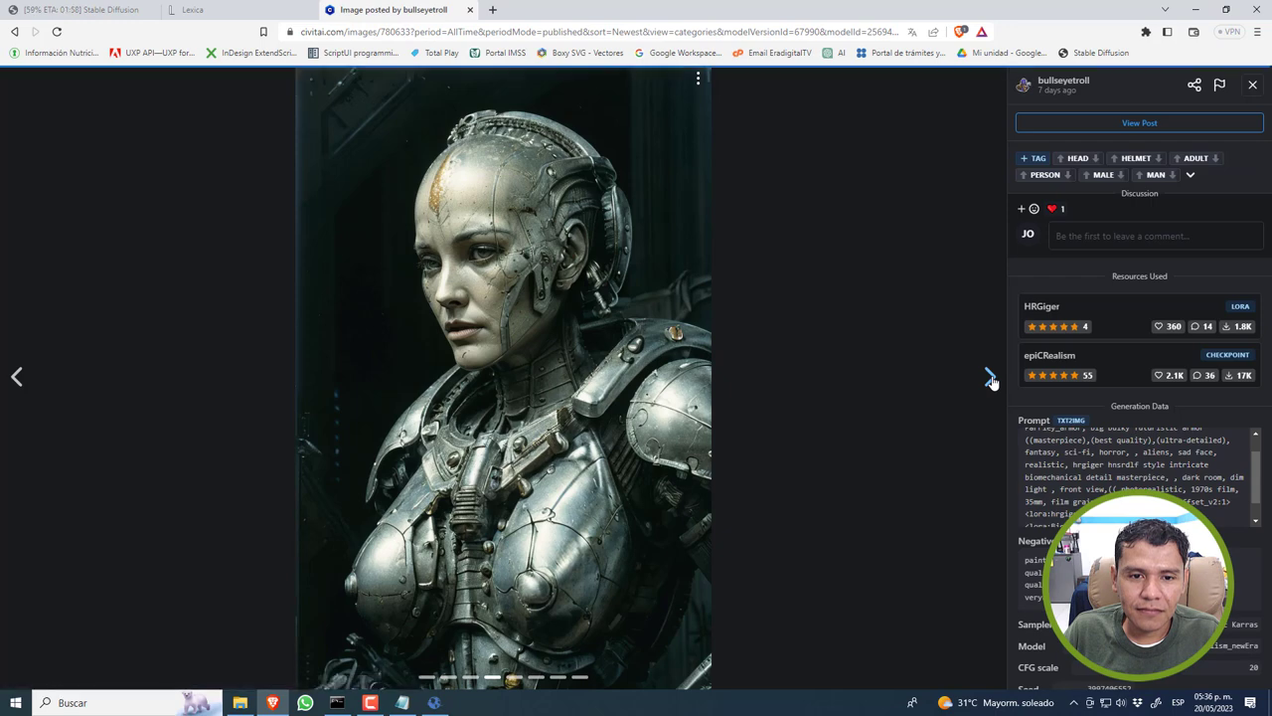
click(991, 379)
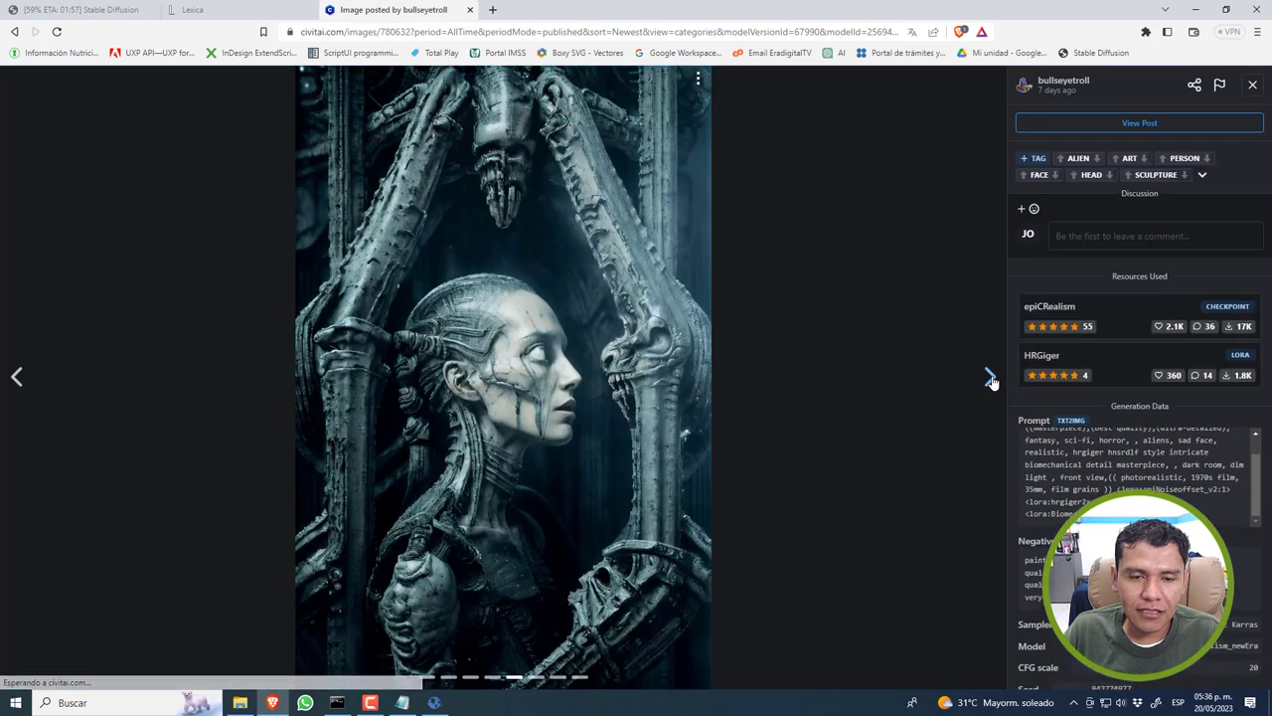
click(991, 378)
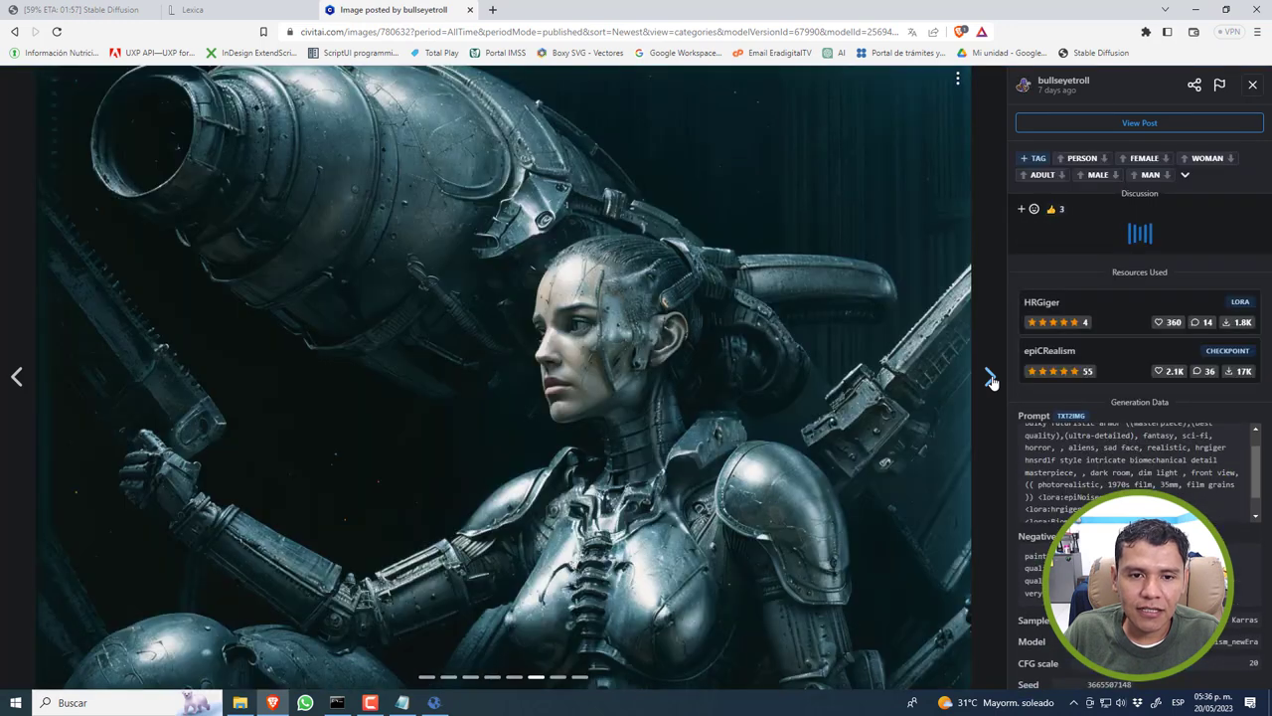
click(1252, 84)
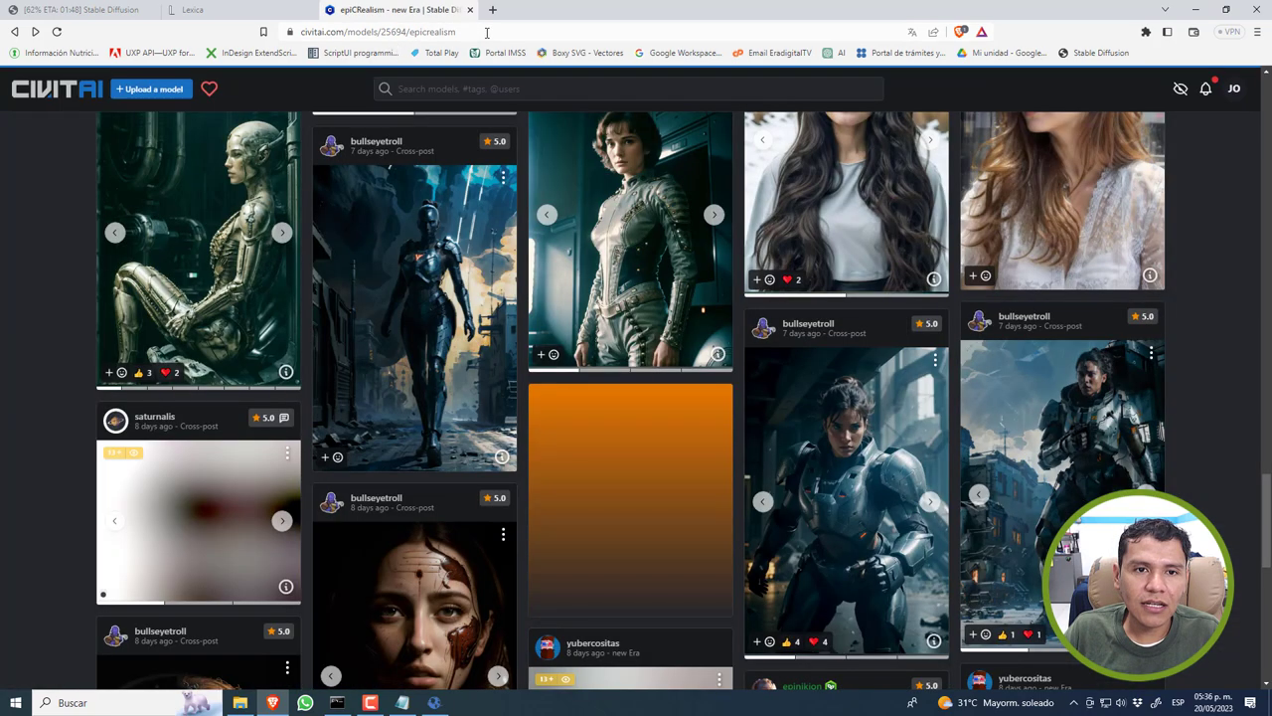
Return to the start of the epiCRealism model page and go to the Civitai home page
click(486, 31)
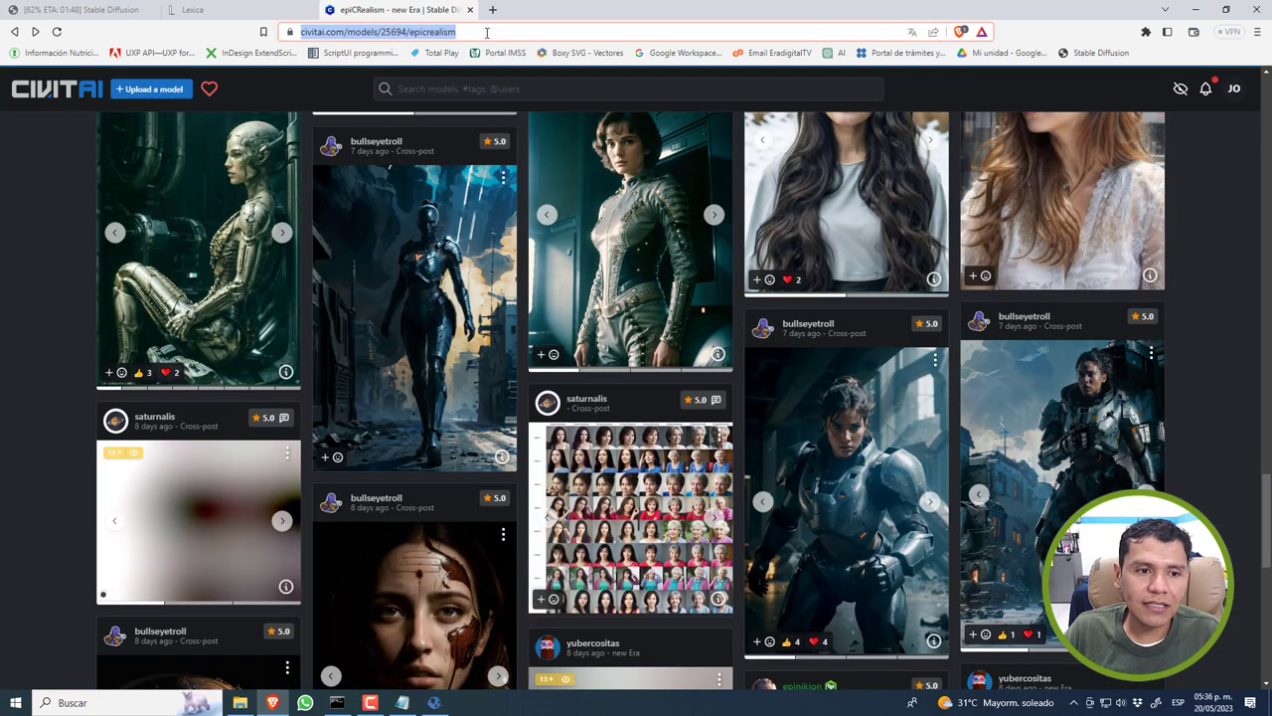
scroll(20, 326, up, 2)
scroll(26, 319, up, 15)
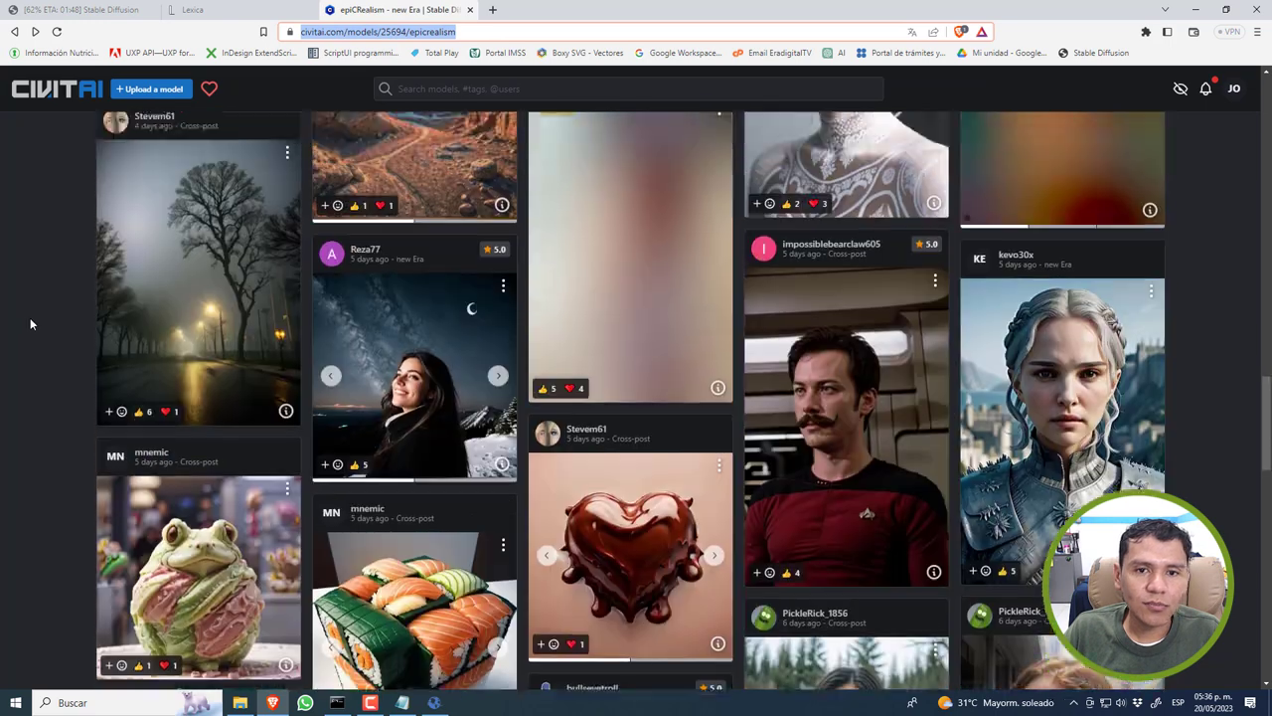
scroll(40, 322, up, 5)
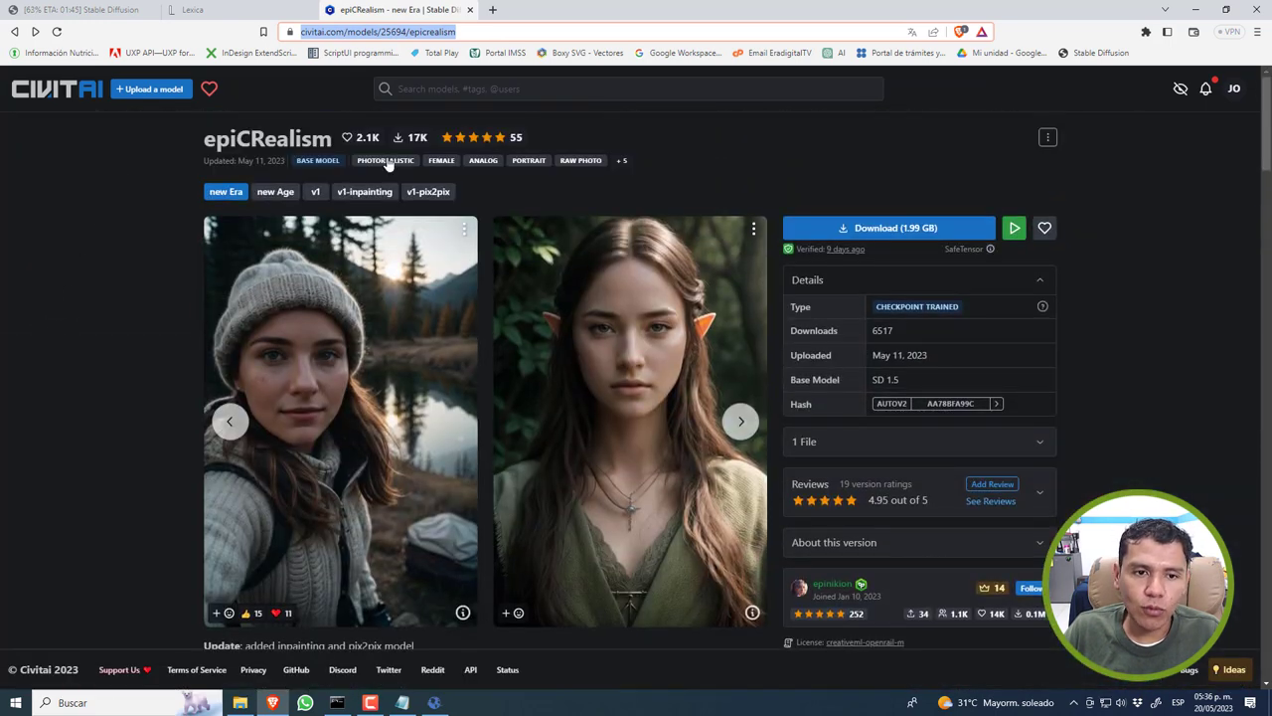
click(85, 92)
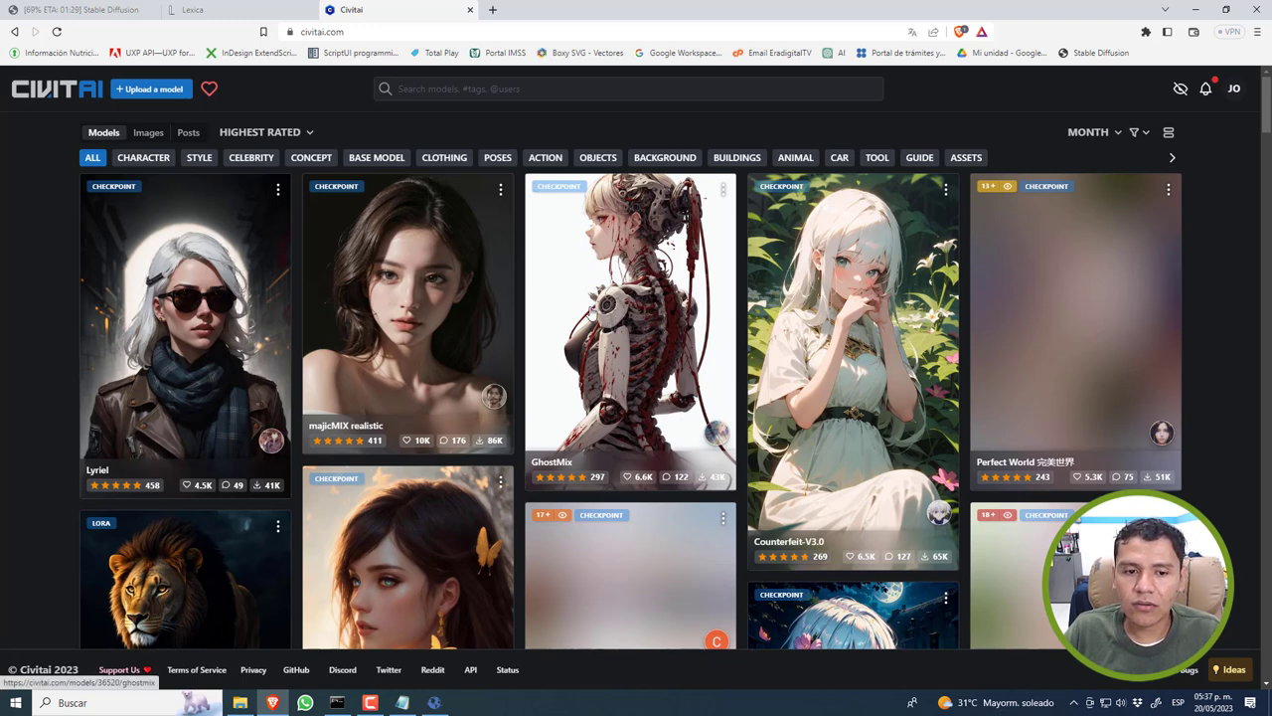
Browse the highest-rated models of the month on Civitai, looking over the available checkpoints and LoRAs
scroll(594, 323, down, 2)
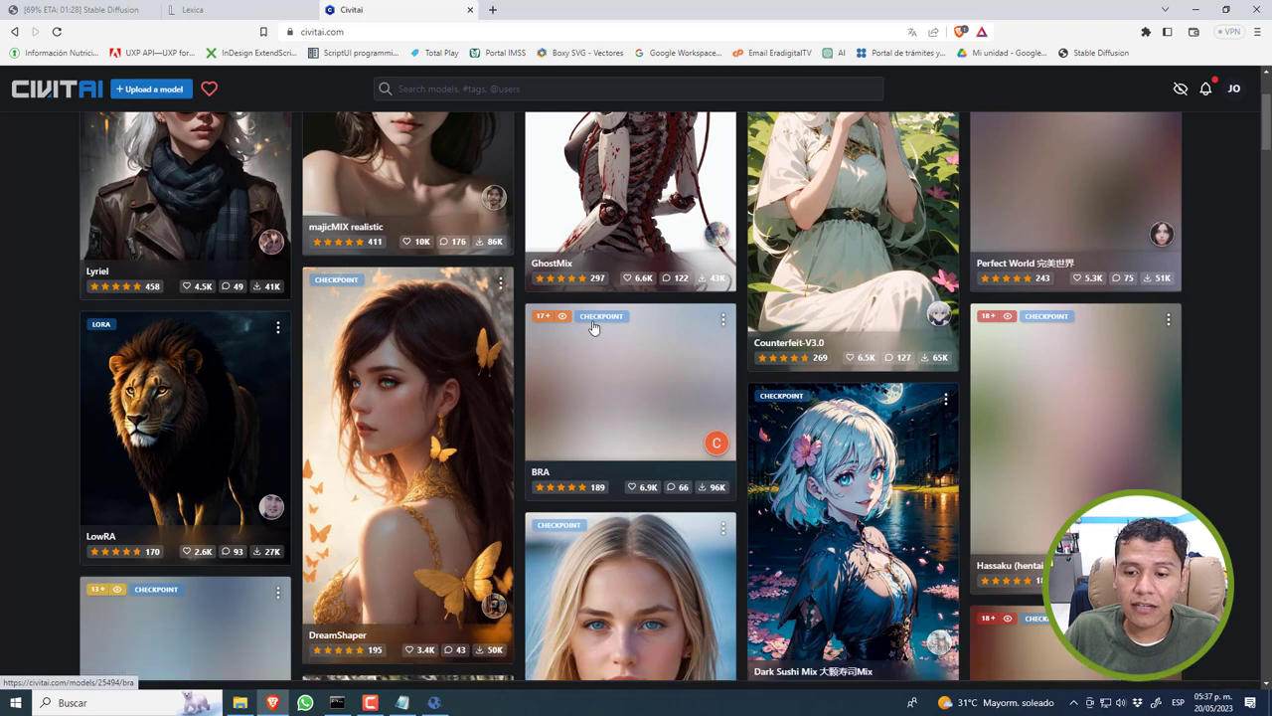
scroll(593, 326, down, 3)
scroll(594, 326, down, 3)
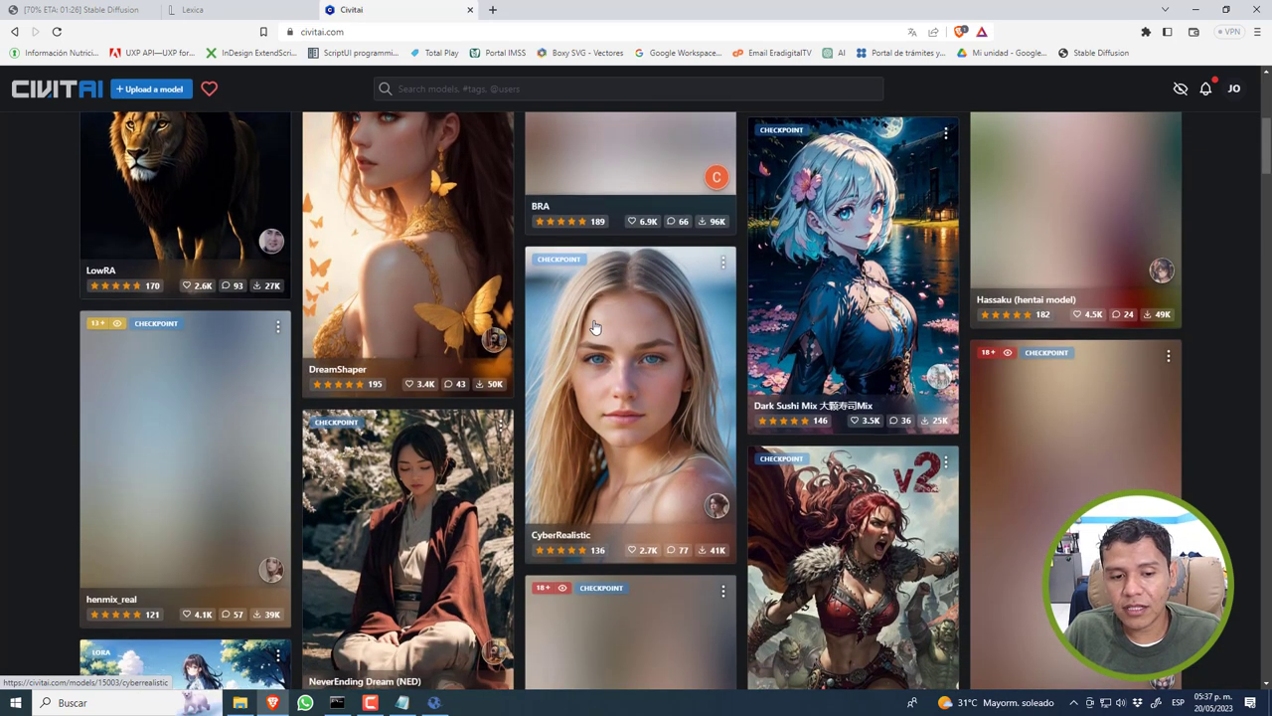
scroll(597, 325, down, 1)
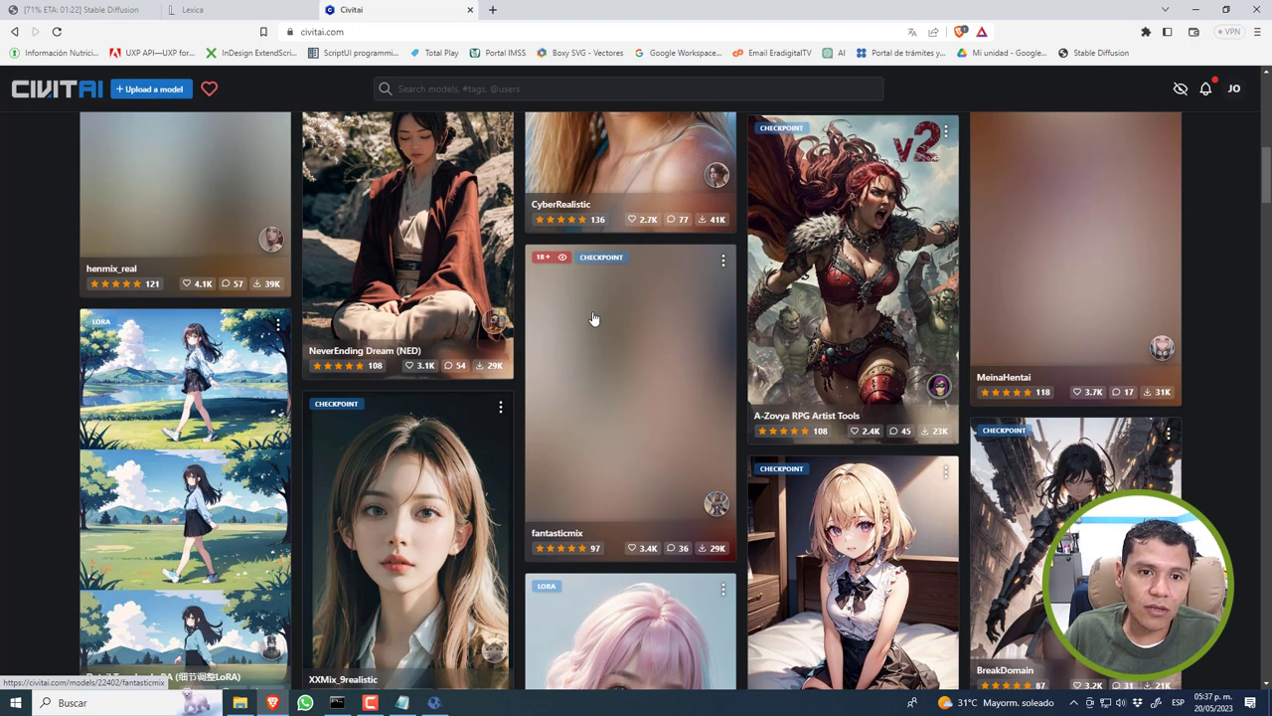
scroll(594, 318, up, 10)
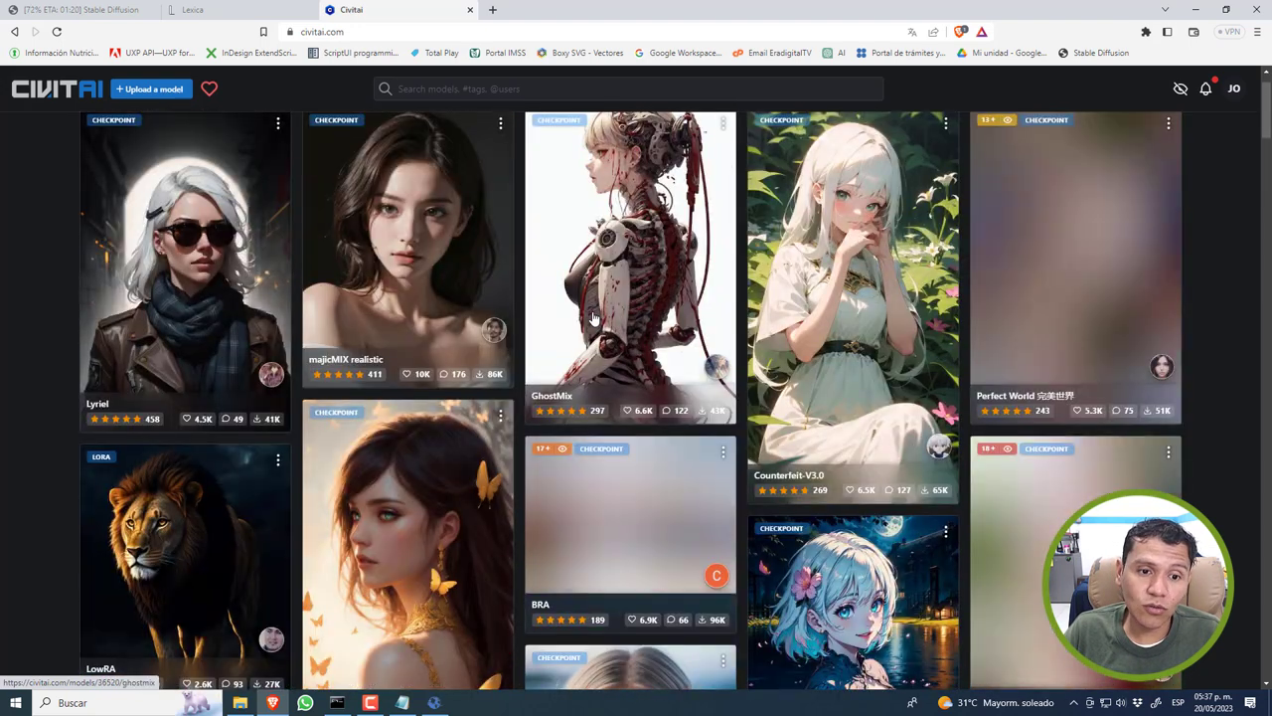
scroll(427, 314, up, 1)
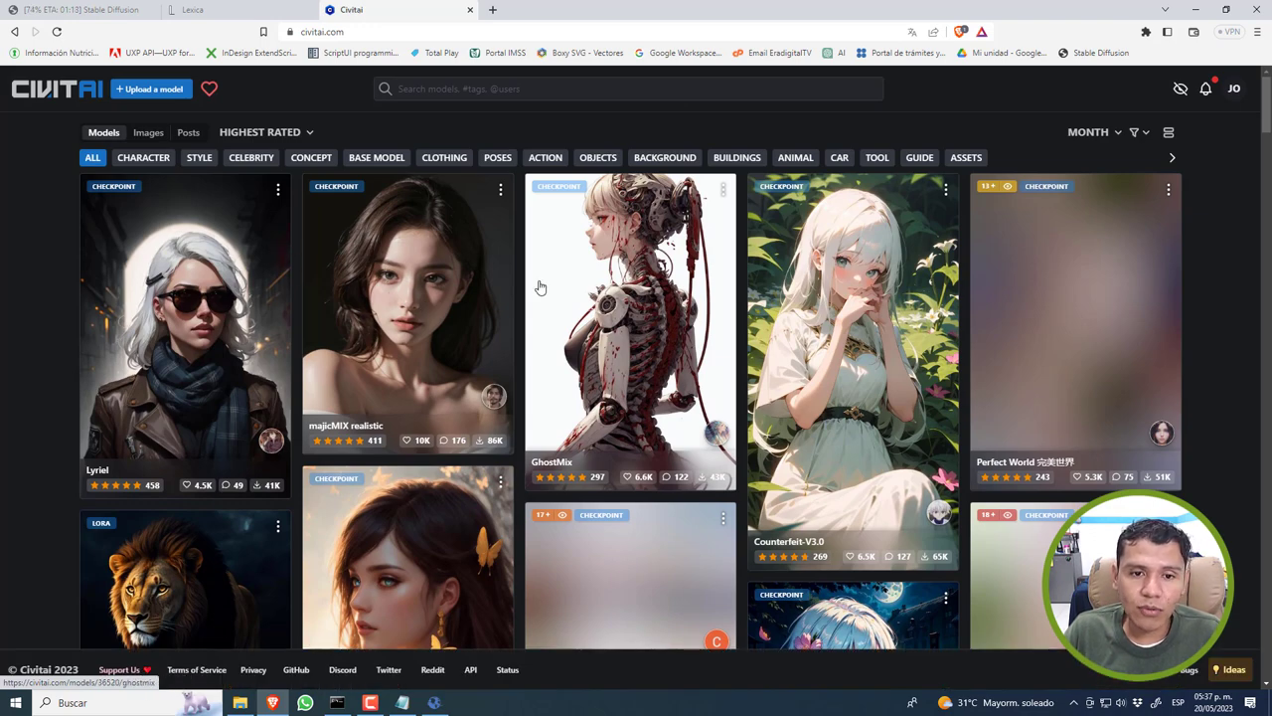
scroll(567, 293, down, 2)
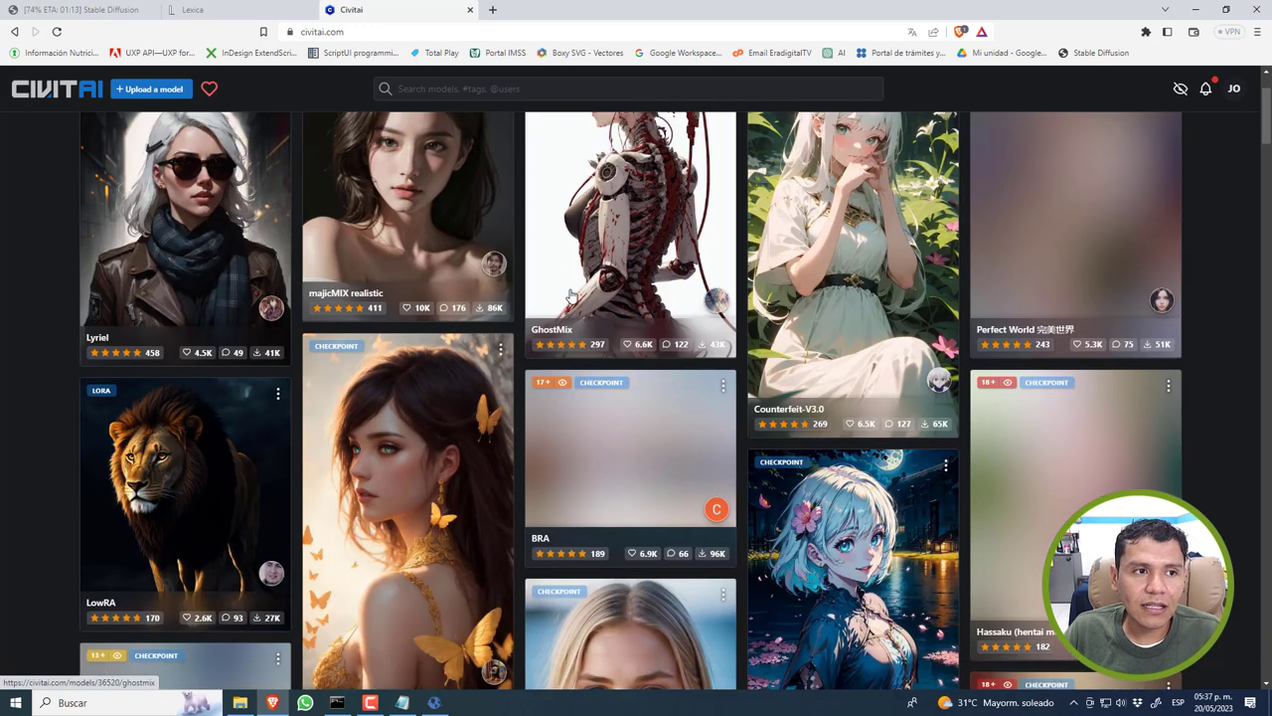
scroll(572, 296, down, 3)
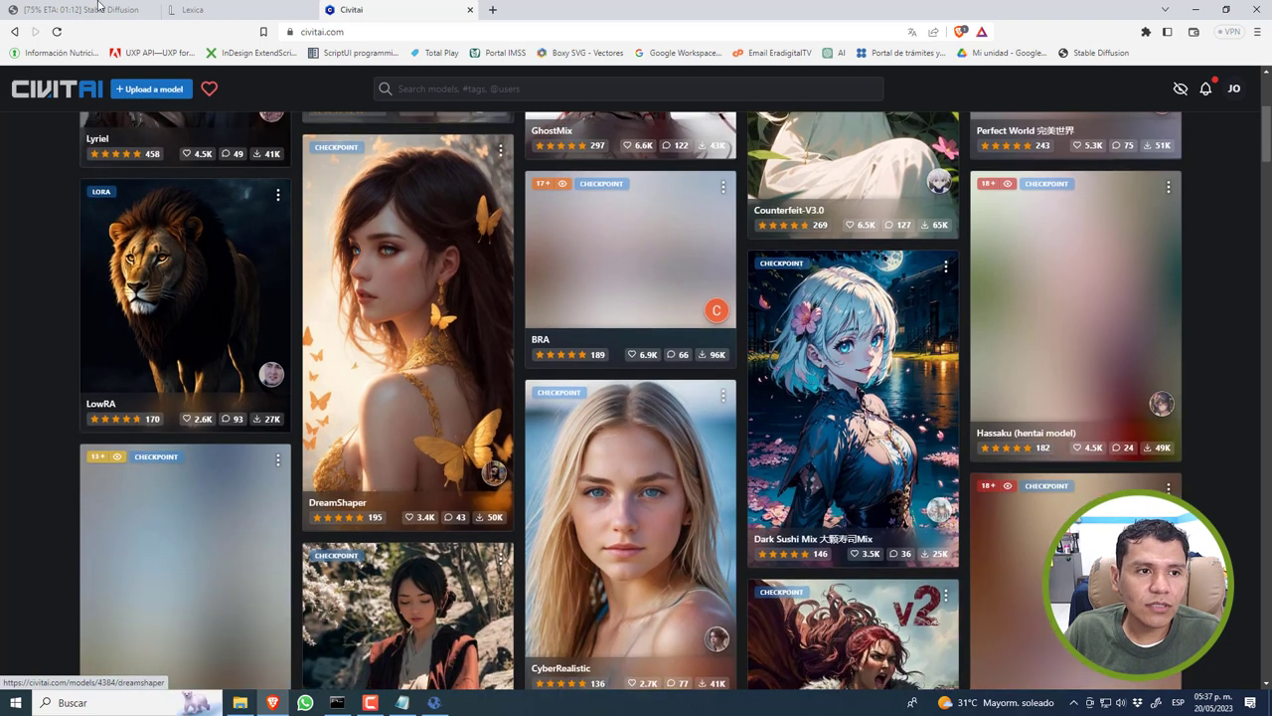
Switch to Stable Diffusion and inspect the finished image of the woman in golden armor in the enlarged view
click(107, 8)
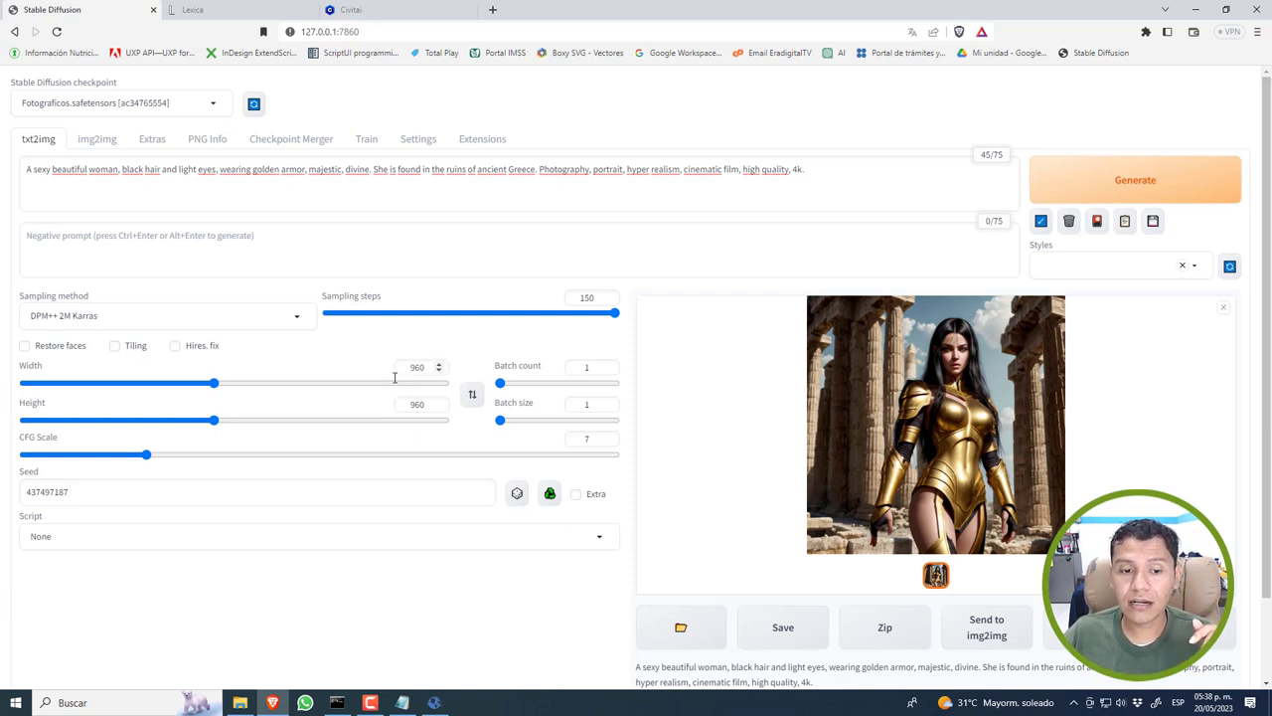
click(975, 400)
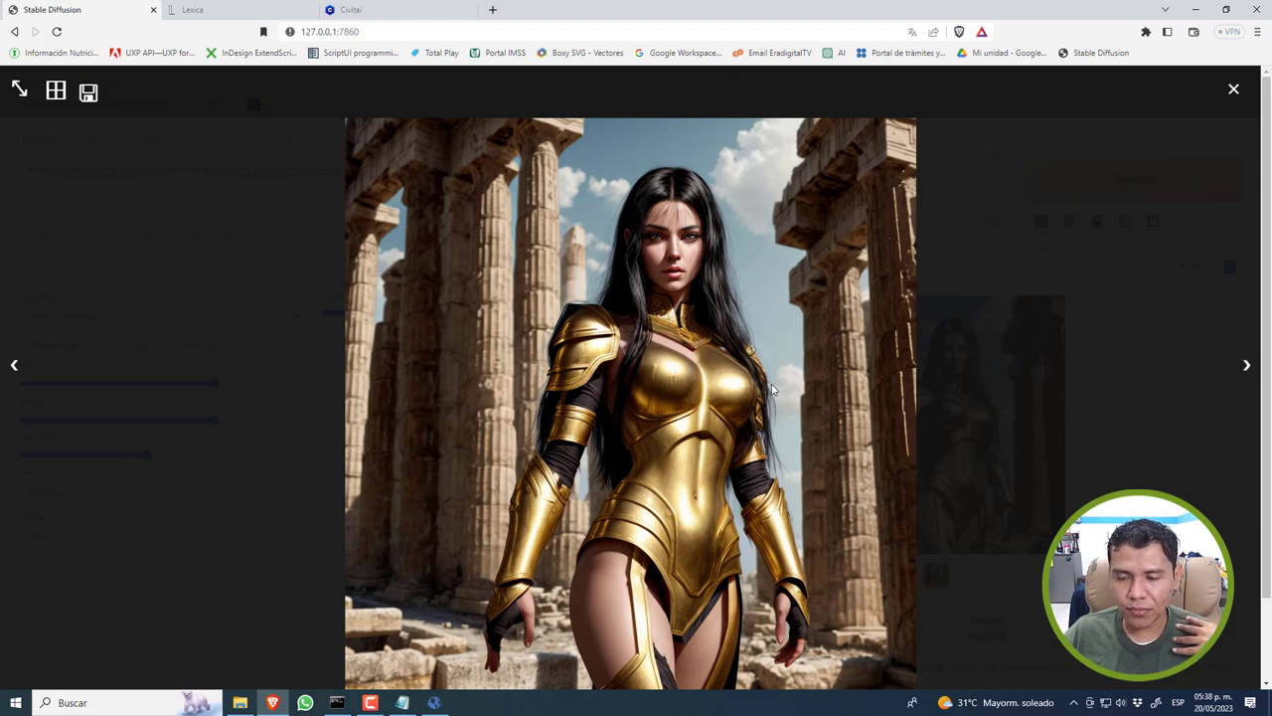
right_click(804, 328)
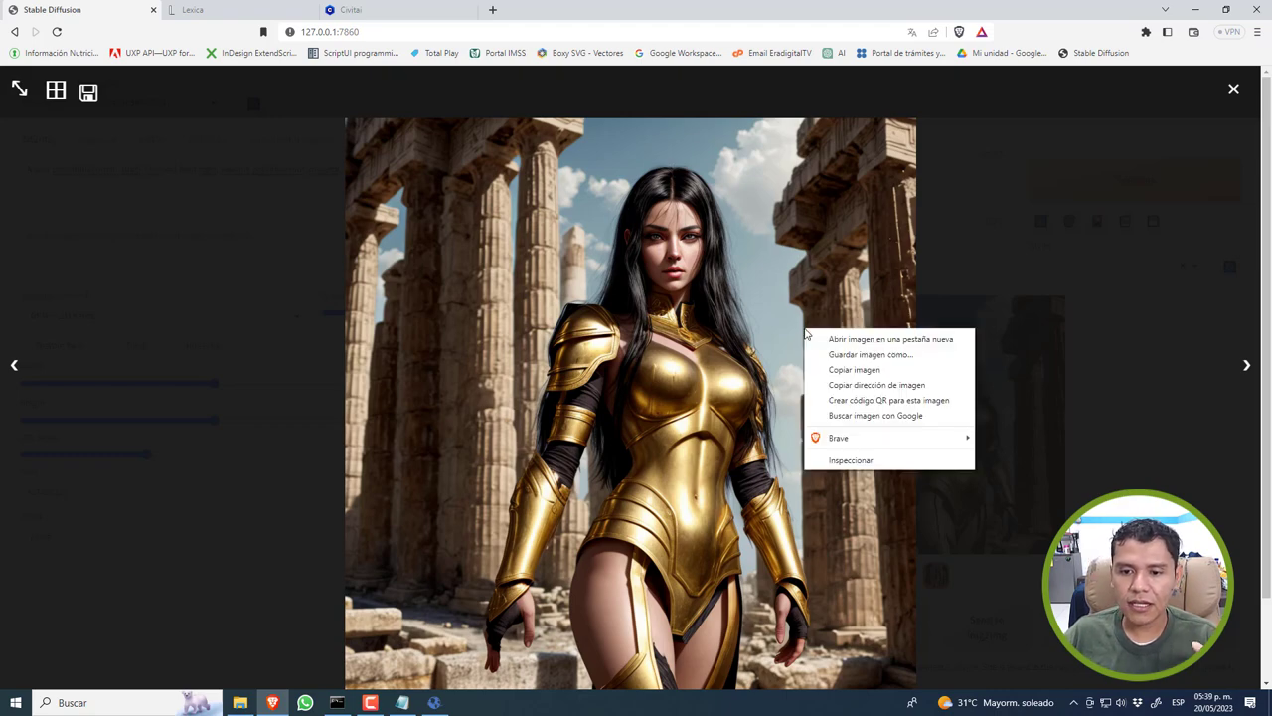
click(1236, 91)
click(1236, 91)
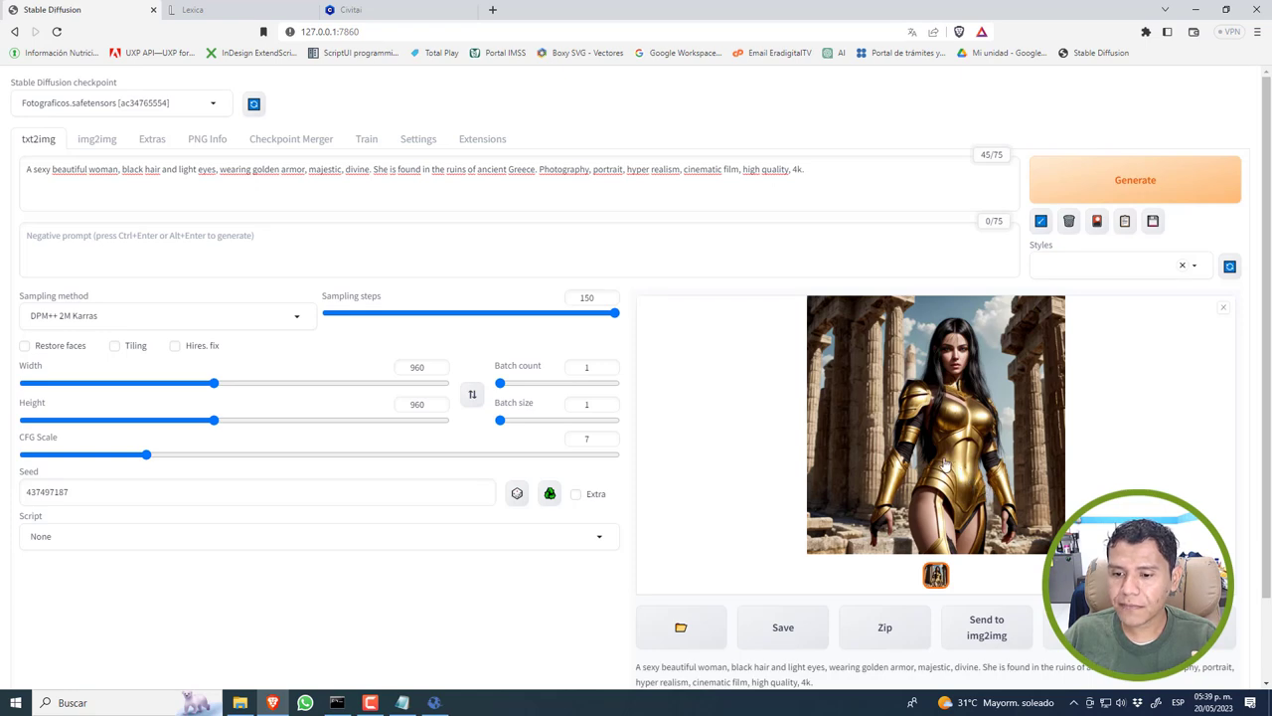
click(950, 449)
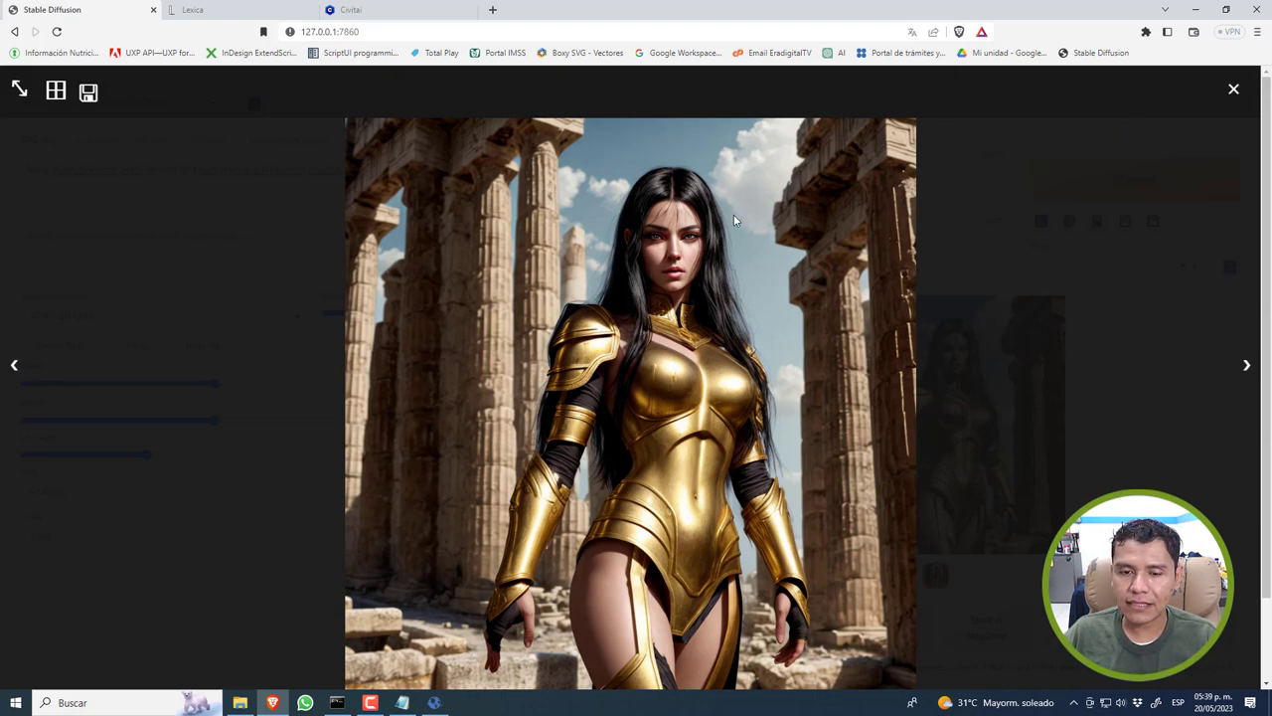
click(1233, 88)
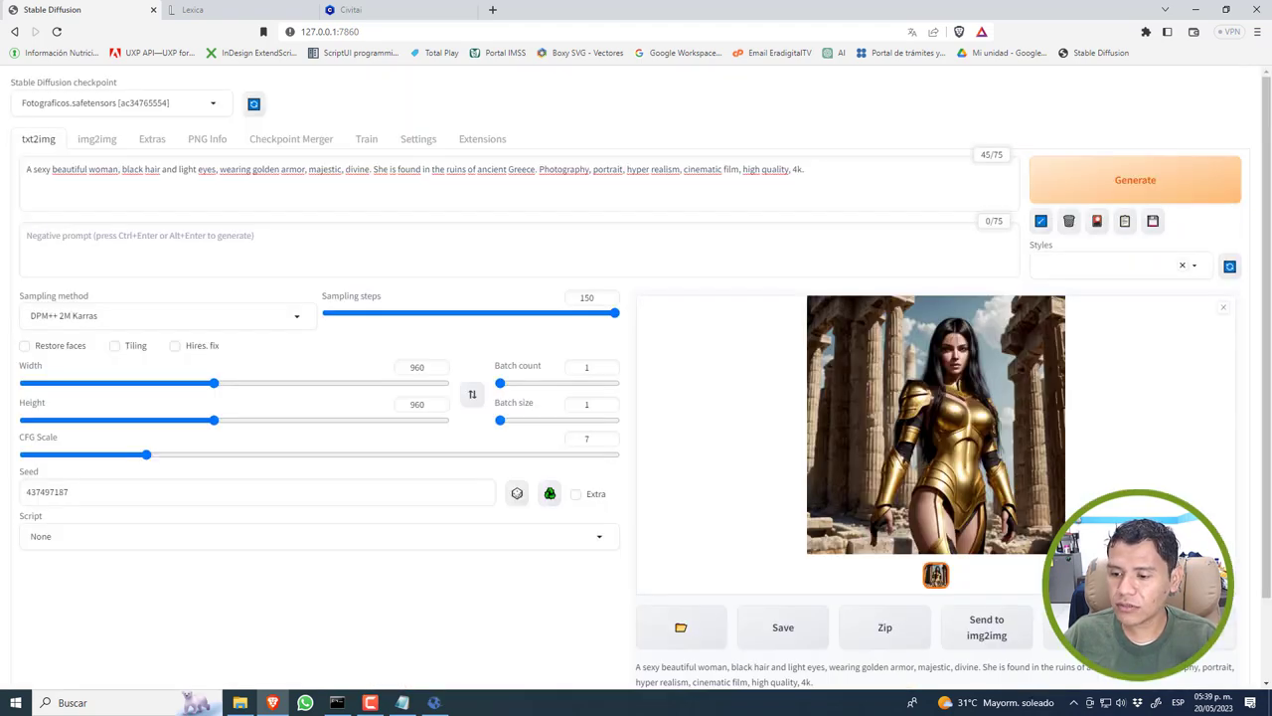
Load the golden-armor image as the source for upscaling and generate a version resized by 4 with the Lanczos upscaler
click(152, 138)
key(ctrl+v)
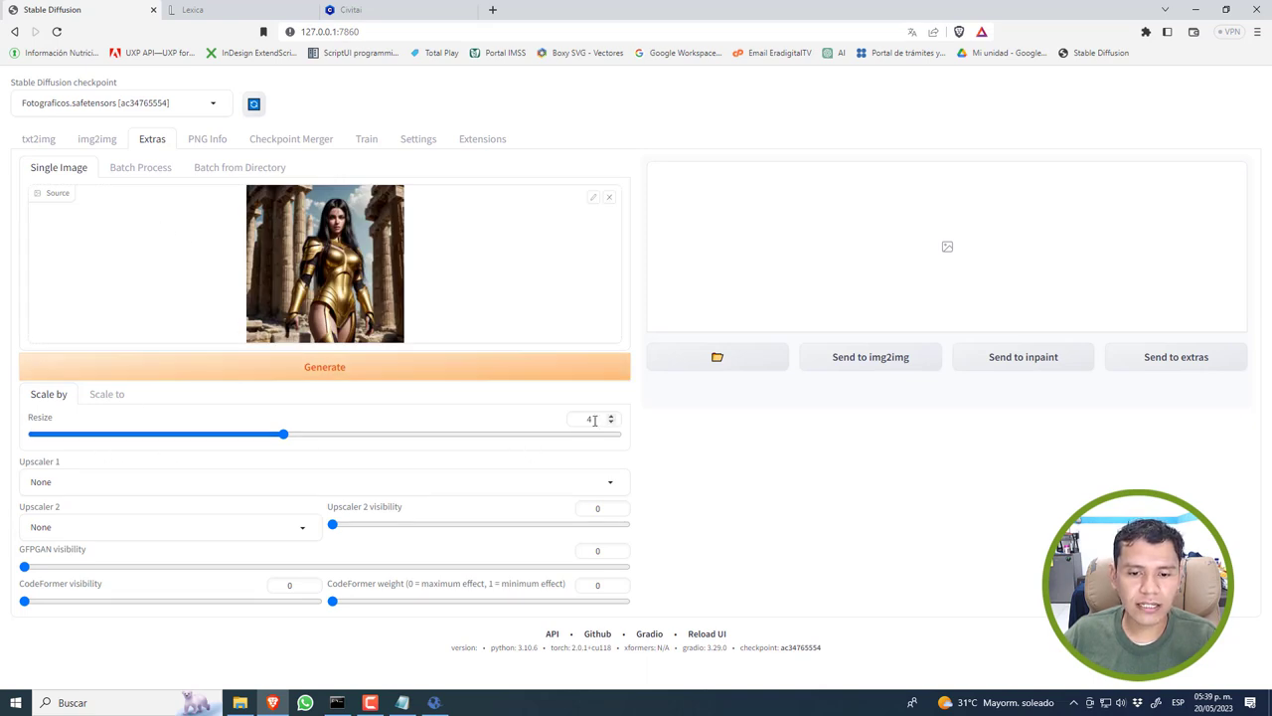
click(609, 484)
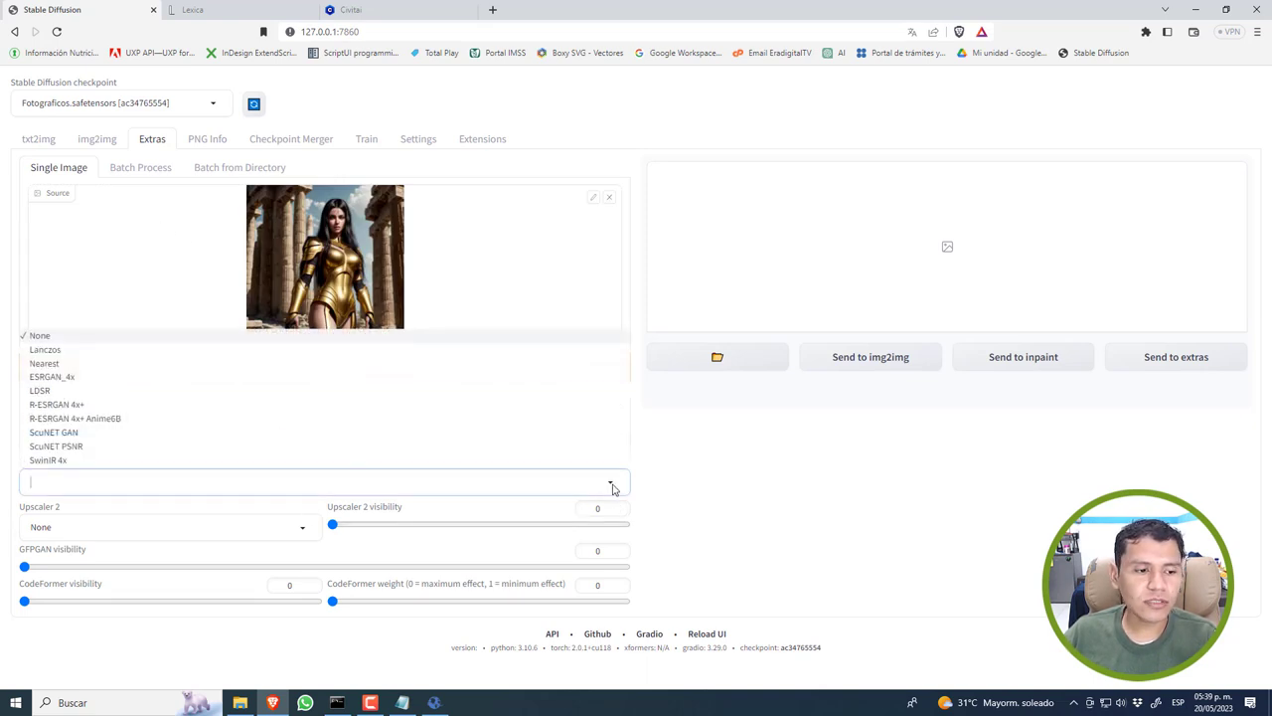
click(10, 476)
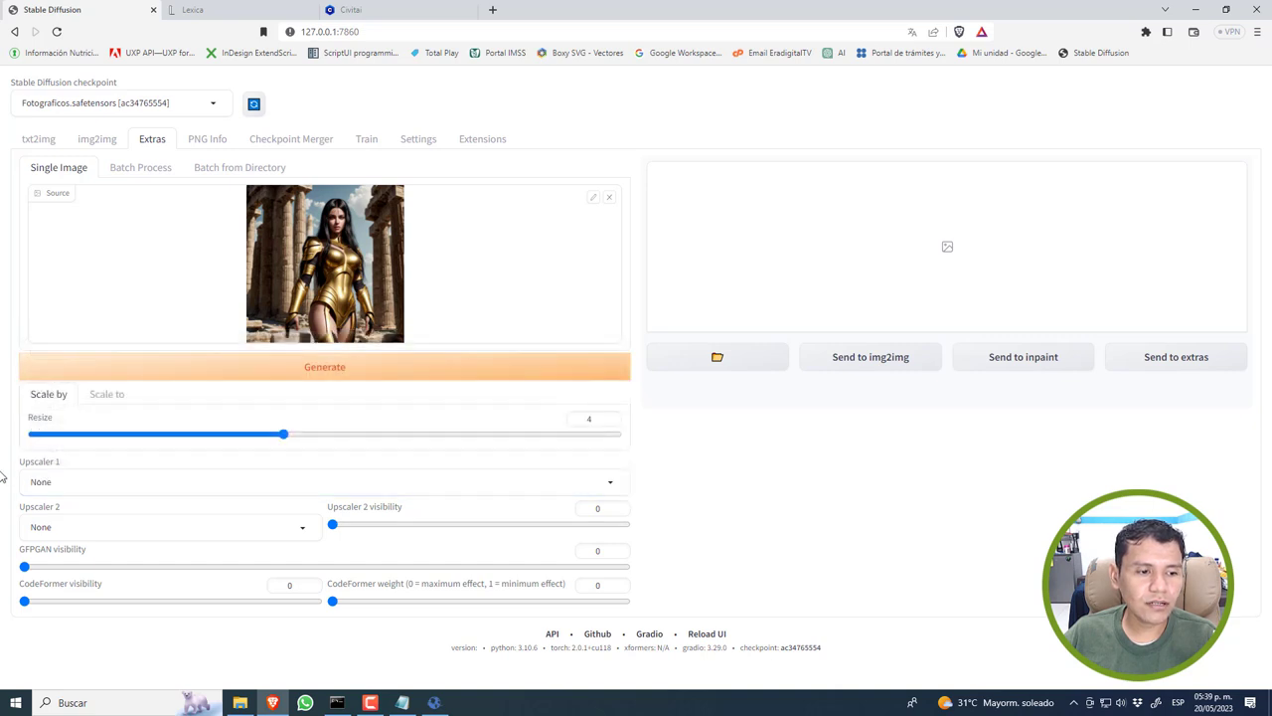
click(610, 483)
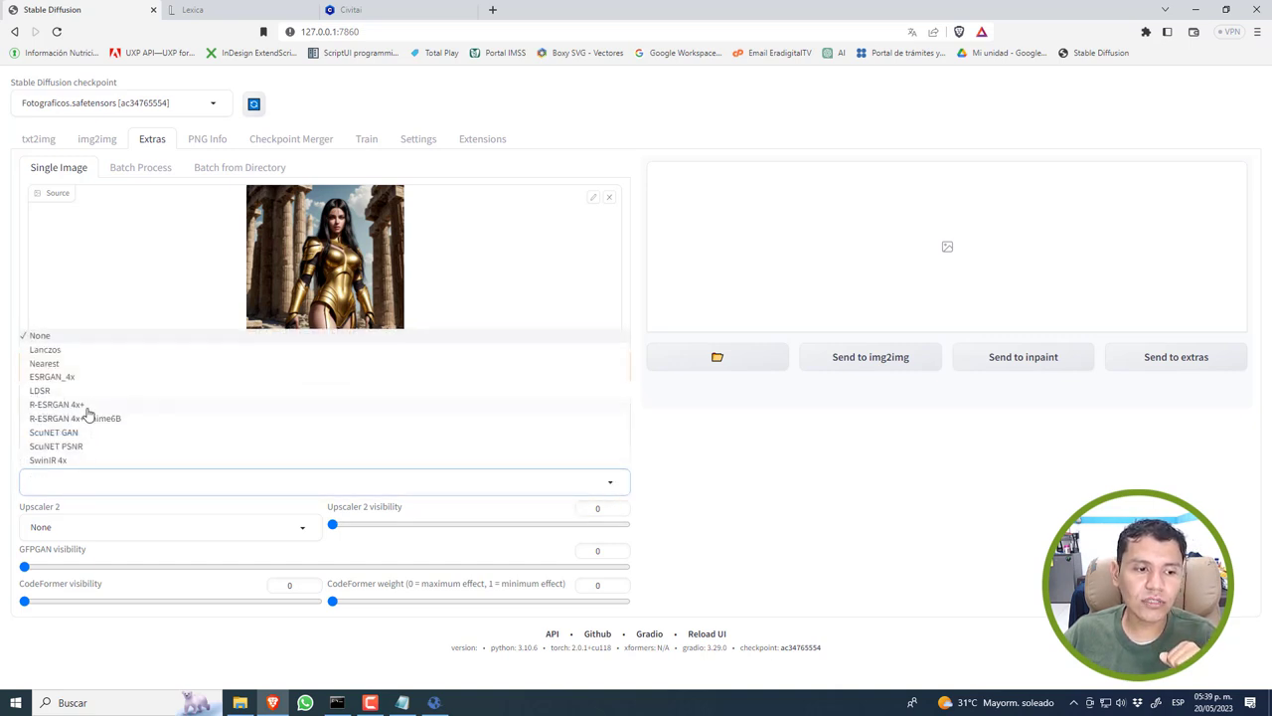
click(46, 350)
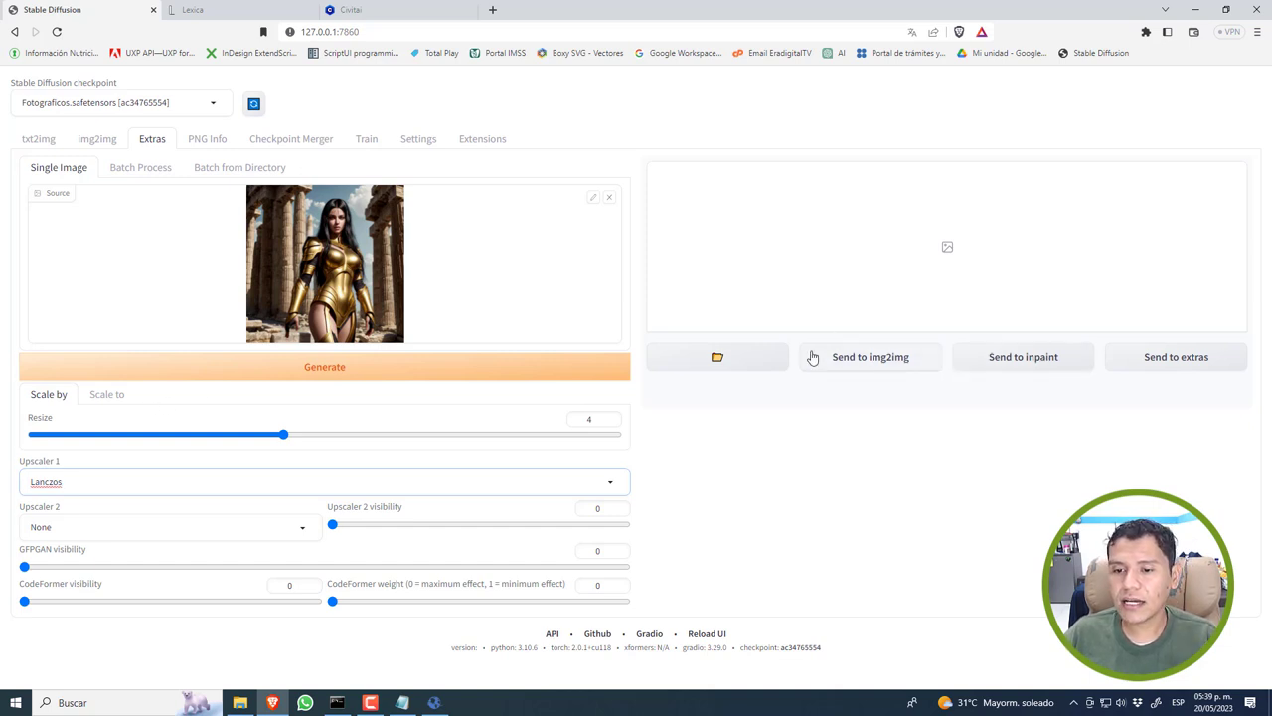
click(348, 369)
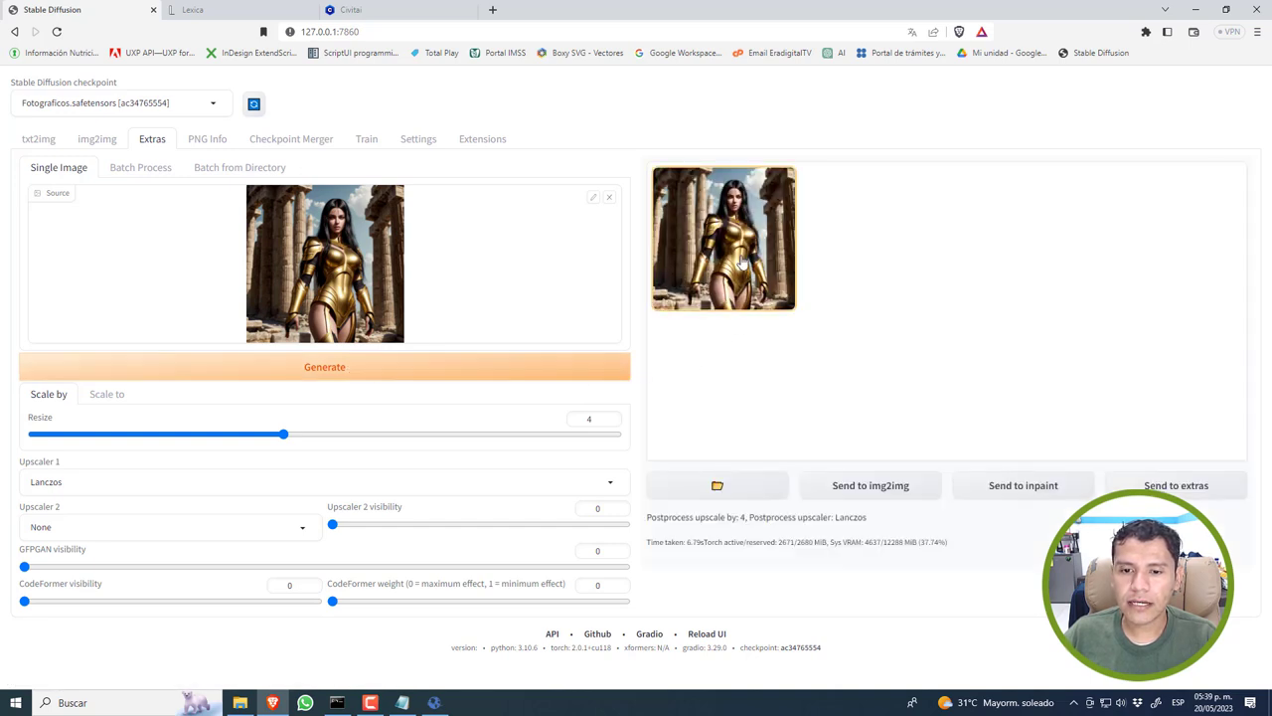
Show the upscaled result in the large preview, open the extras-images output folder and bring it forward with the browser minimized
click(719, 288)
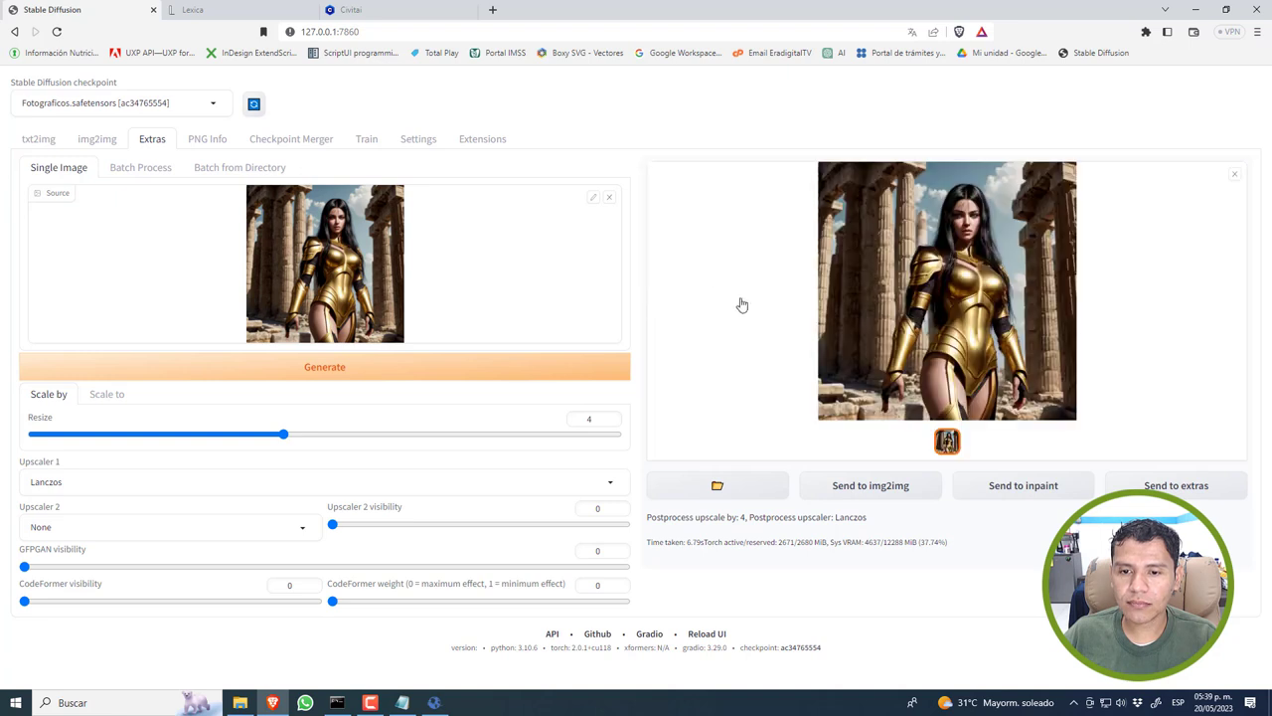
click(712, 487)
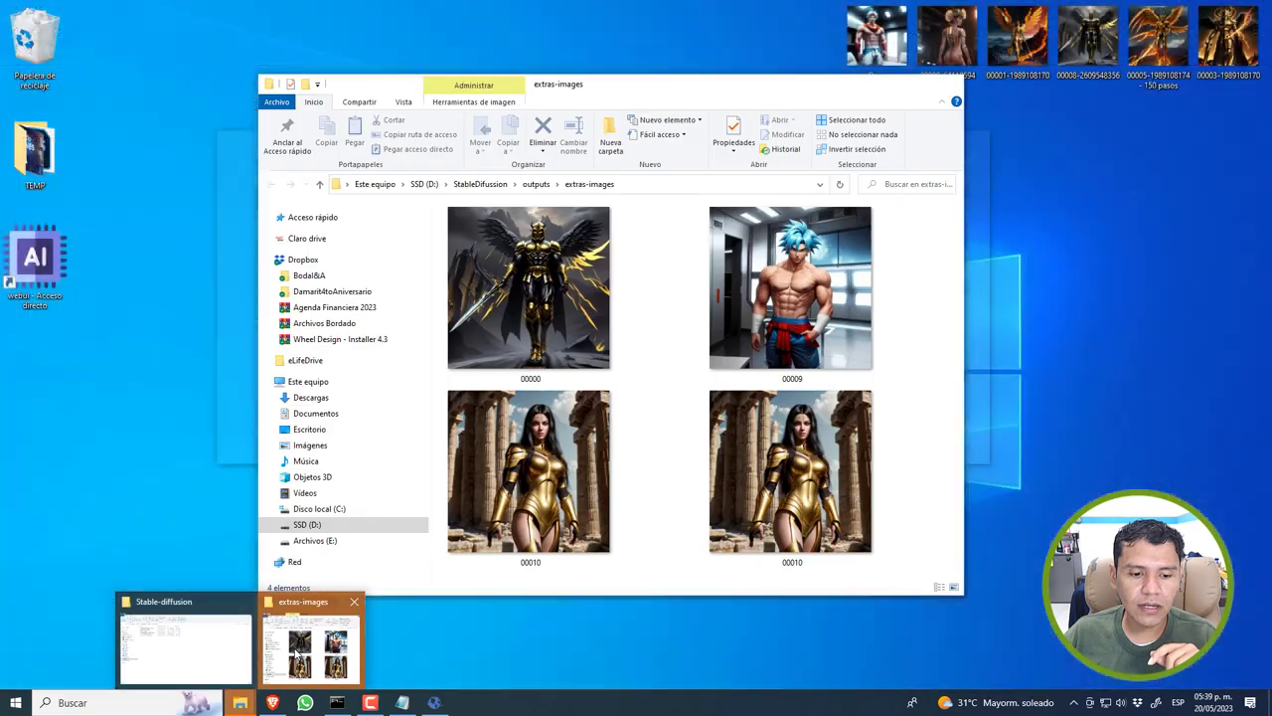
click(311, 646)
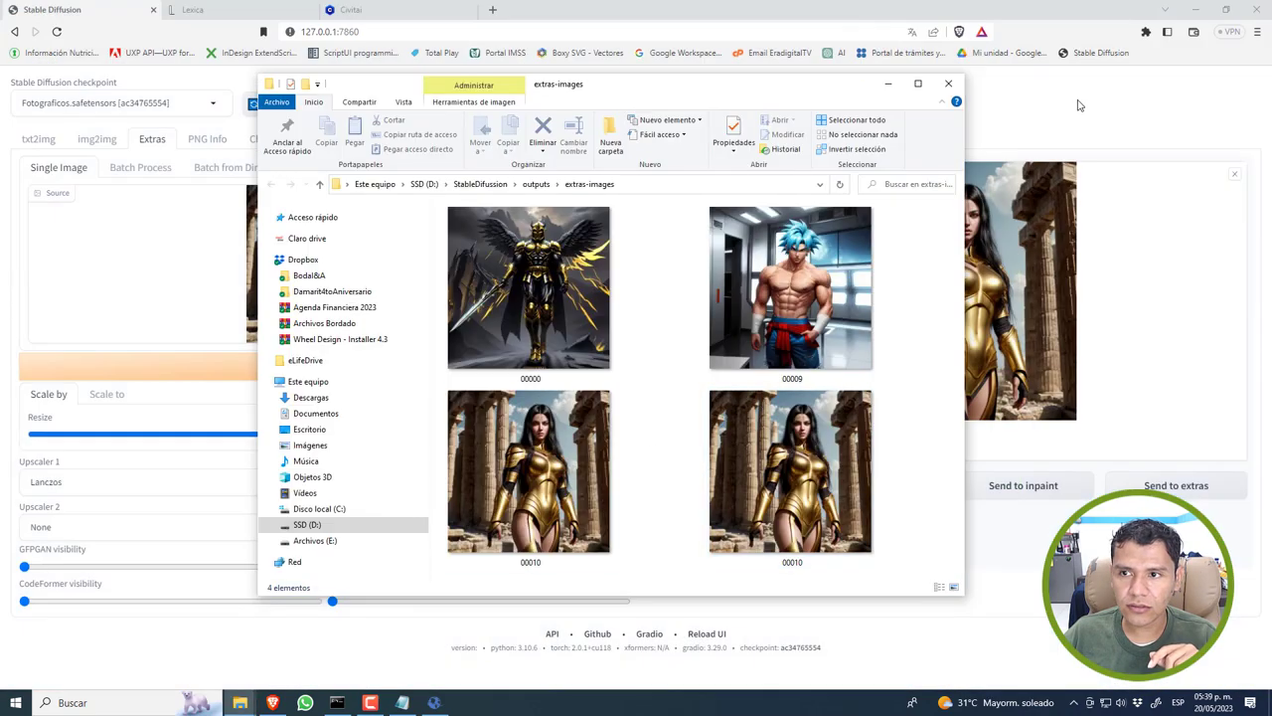
click(1192, 14)
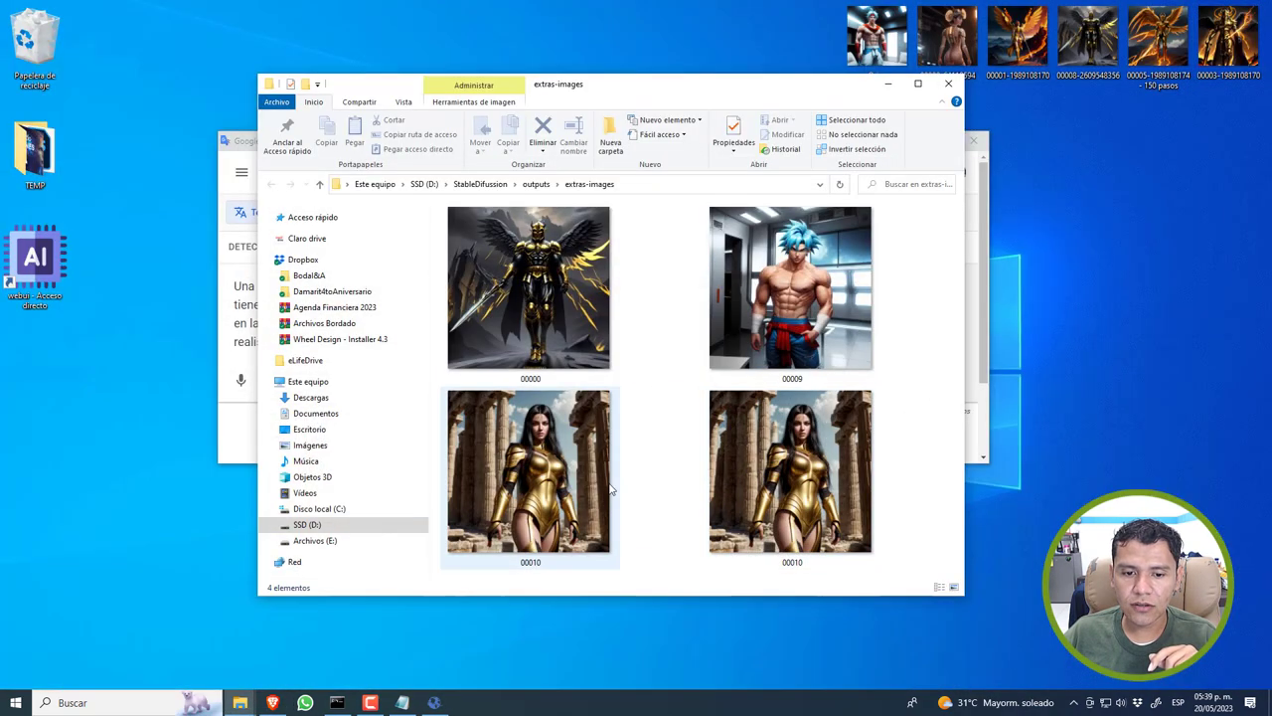
Compare the two 00010 files in the extras-images folder, viewing the JPG version of the golden-armor woman in Photos
click(578, 555)
click(760, 502)
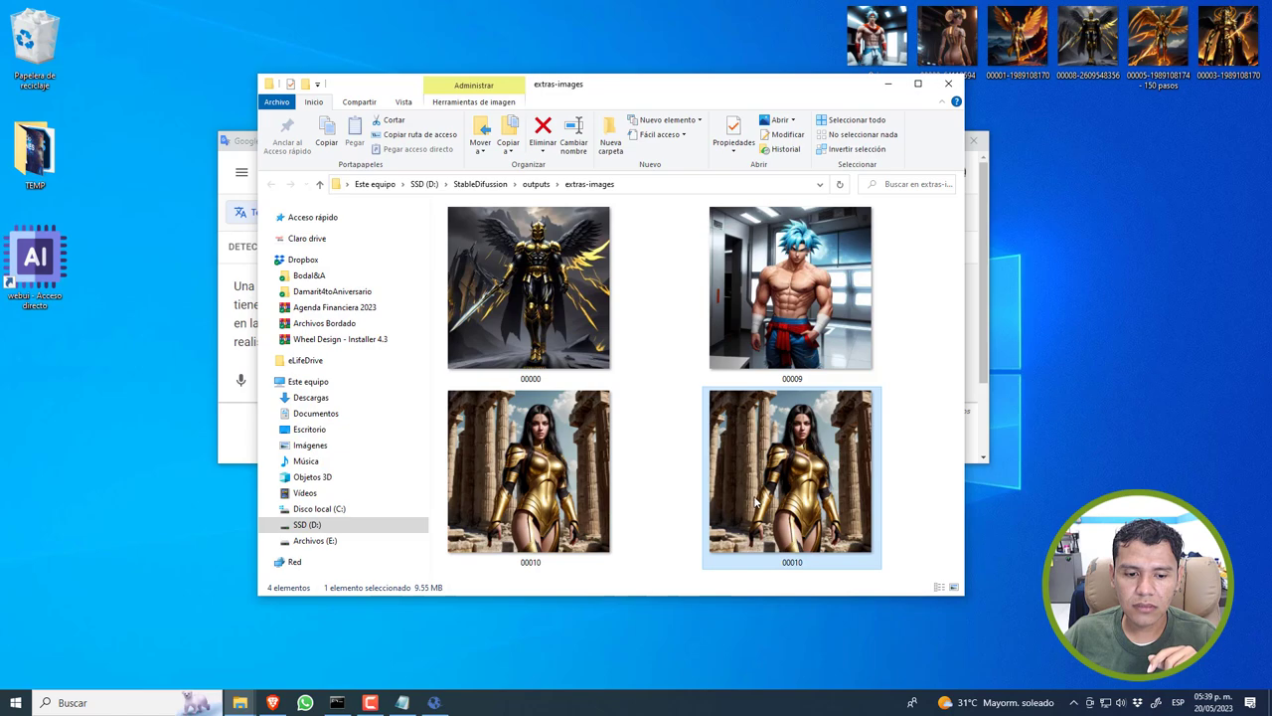
click(533, 477)
double_click(553, 487)
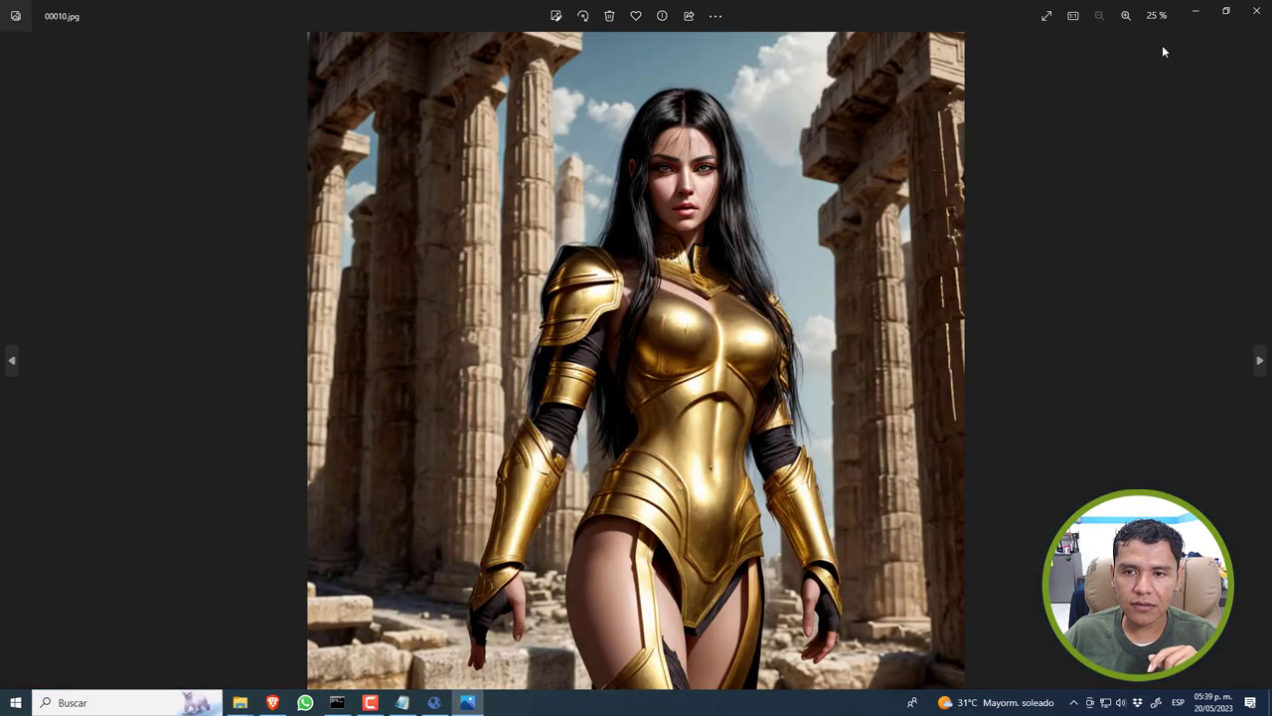
click(1257, 10)
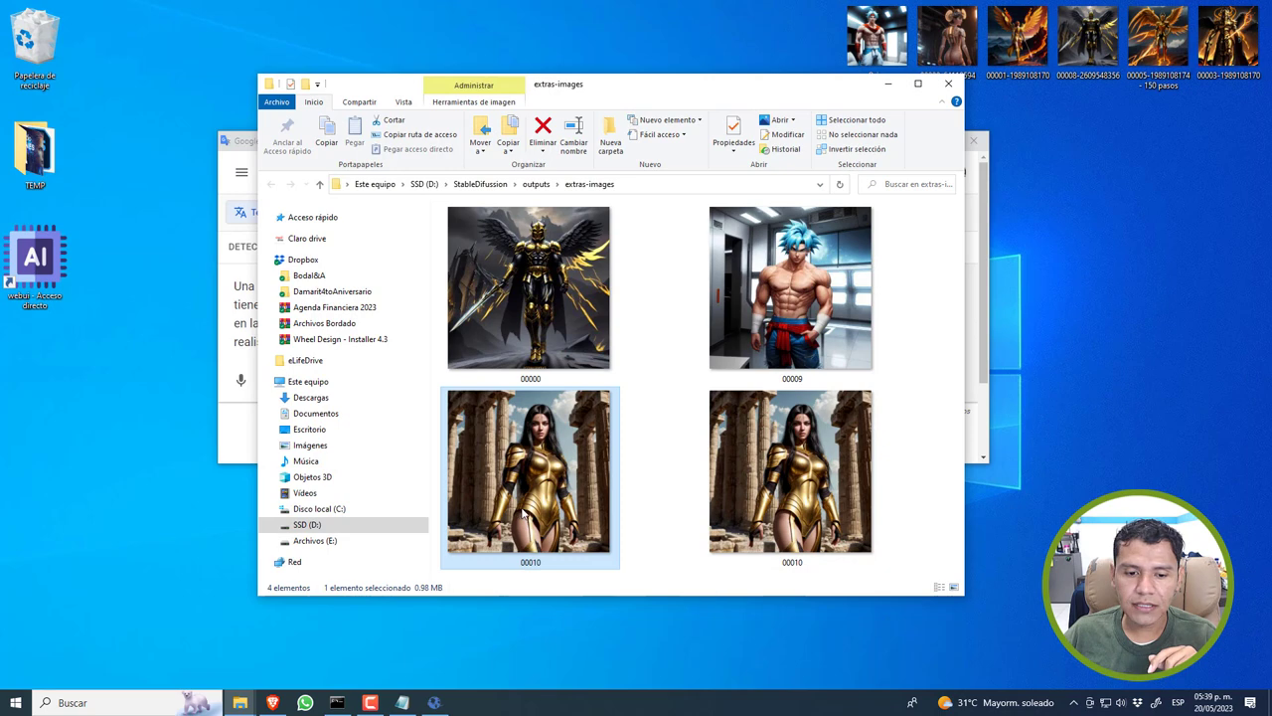
Copy the upscaled 00010 PNG from the extras-images folder to the desktop and minimize the folder window
click(780, 525)
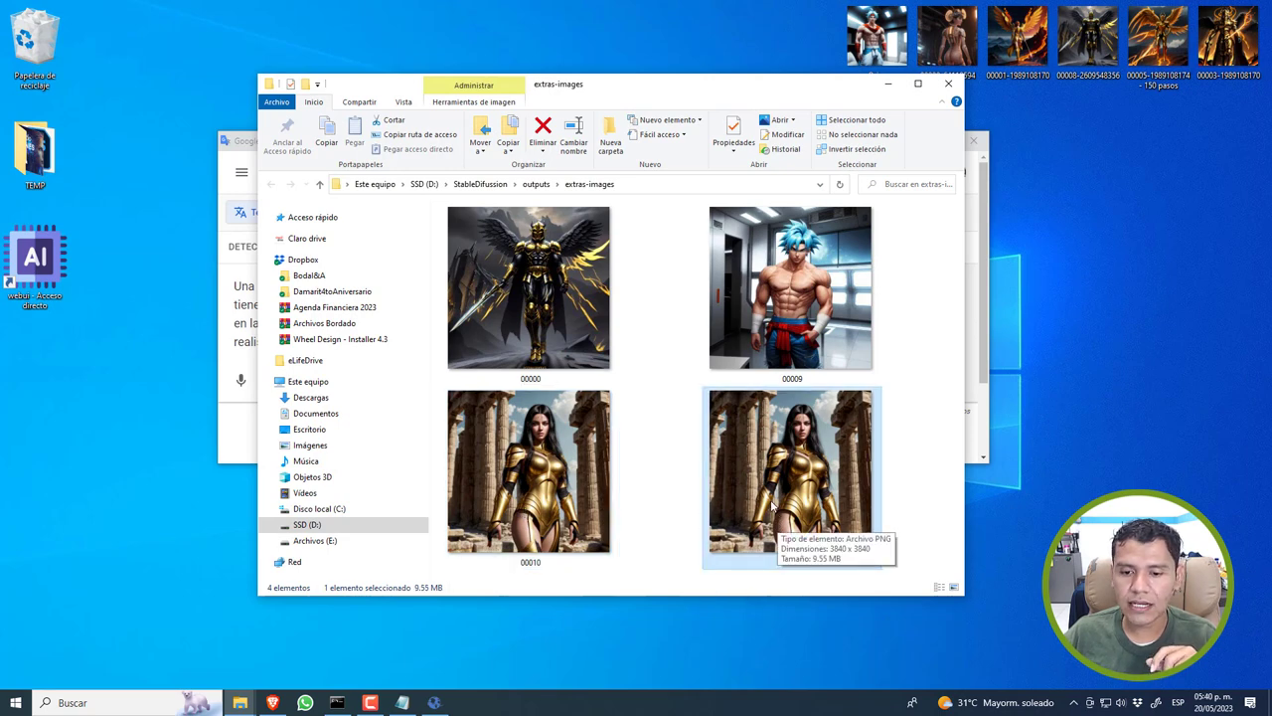
drag(773, 507, 50, 417)
click(887, 83)
Check the pixel width and height of the desktop copy of 00010 in its file property details, and close the properties
right_click(119, 375)
click(45, 678)
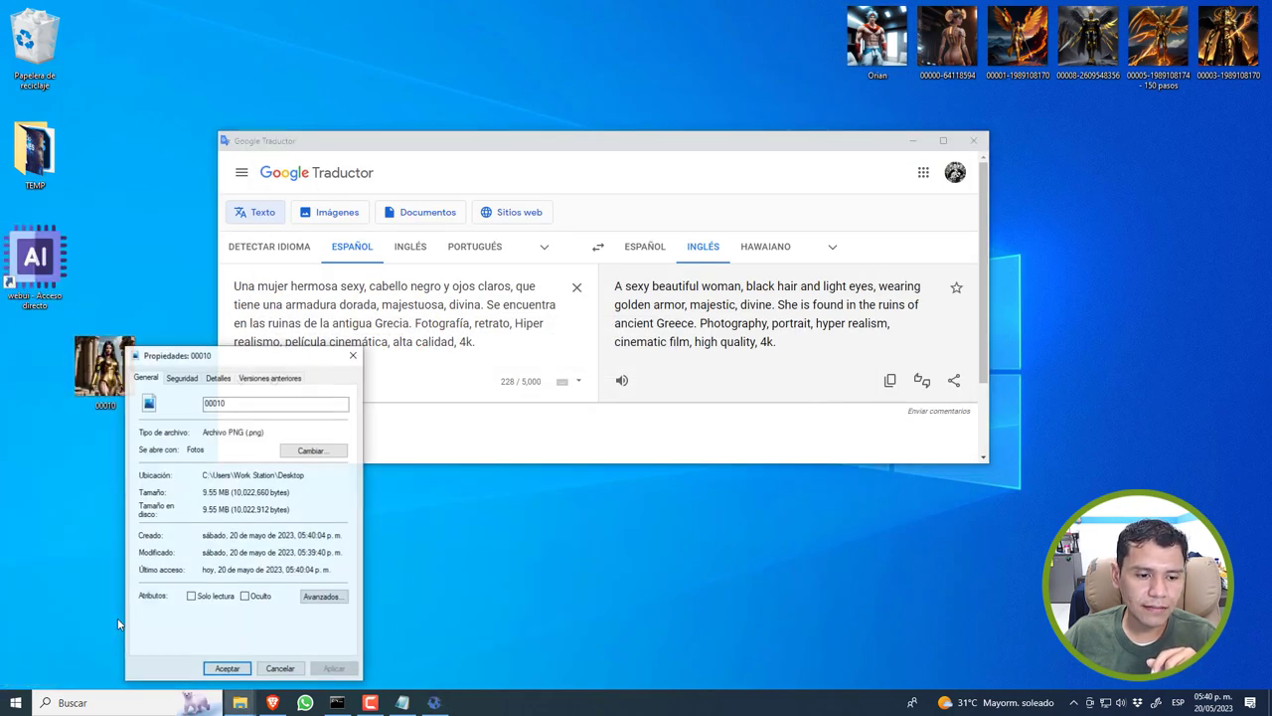
click(182, 377)
click(218, 377)
click(263, 480)
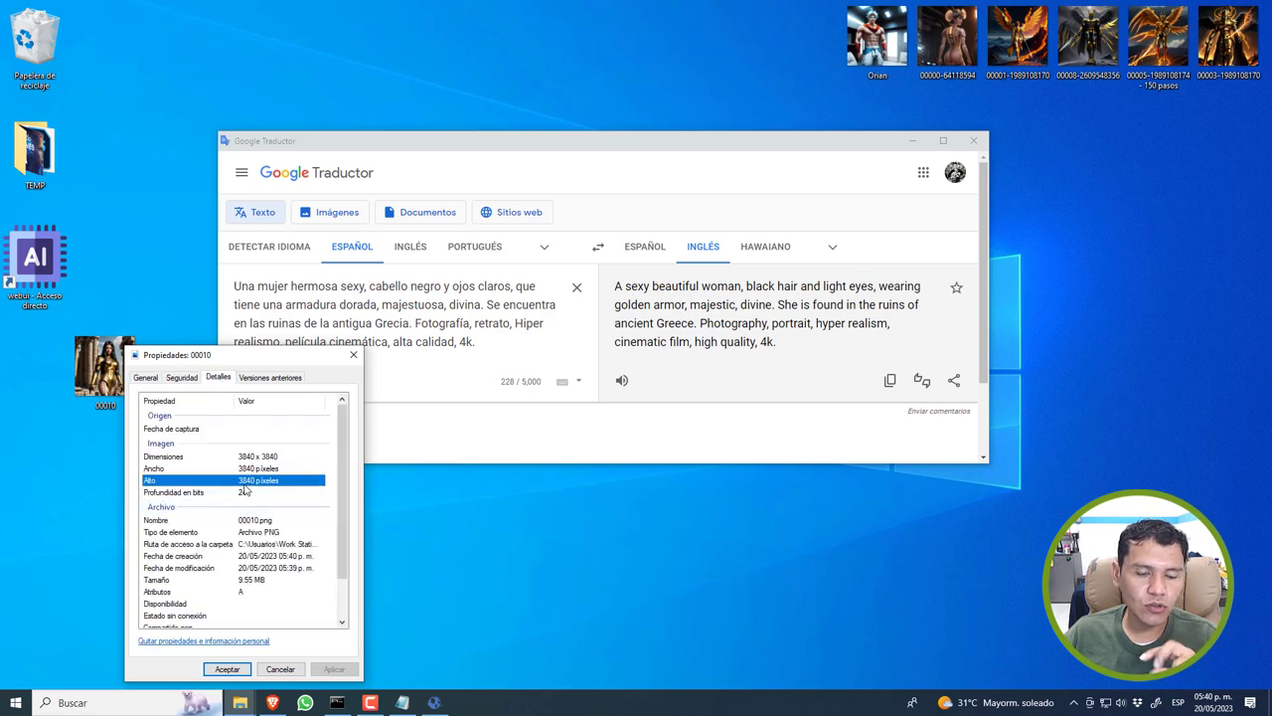
click(98, 323)
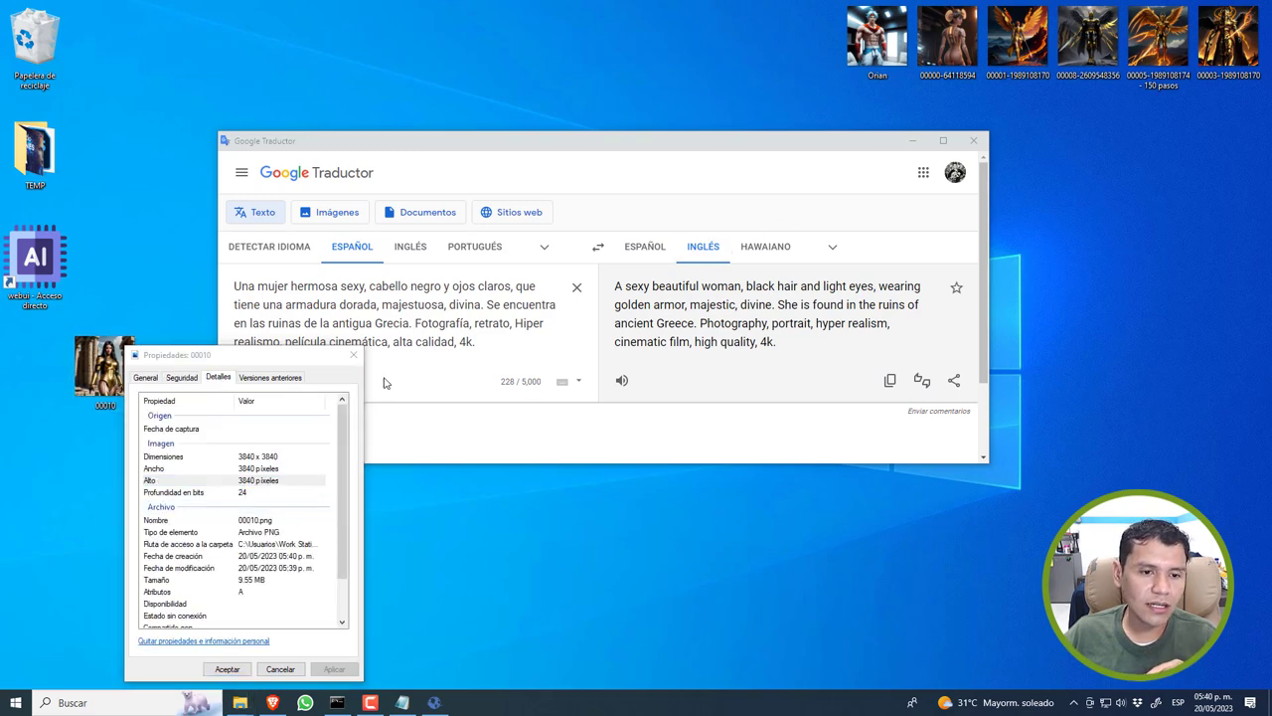
click(353, 355)
Open the desktop copy of 00010 in Photos and examine the face, armor and hands at higher magnification
double_click(128, 373)
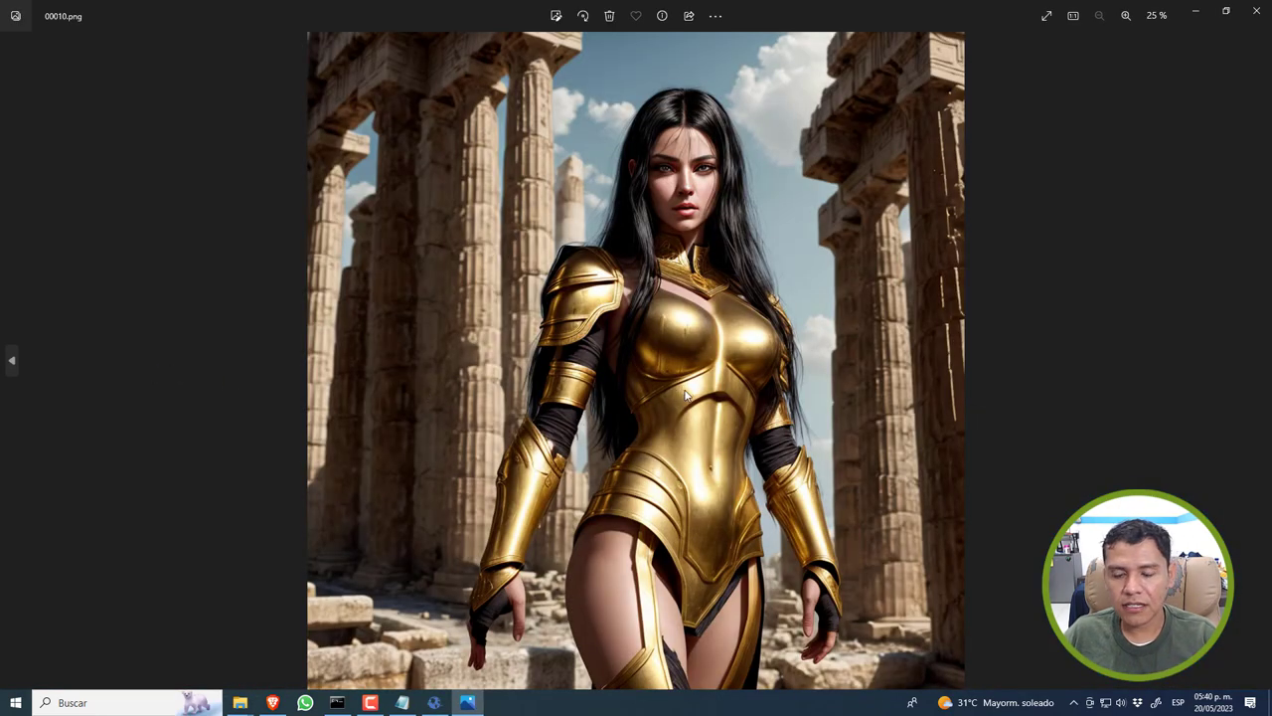
scroll(691, 329, up, 3)
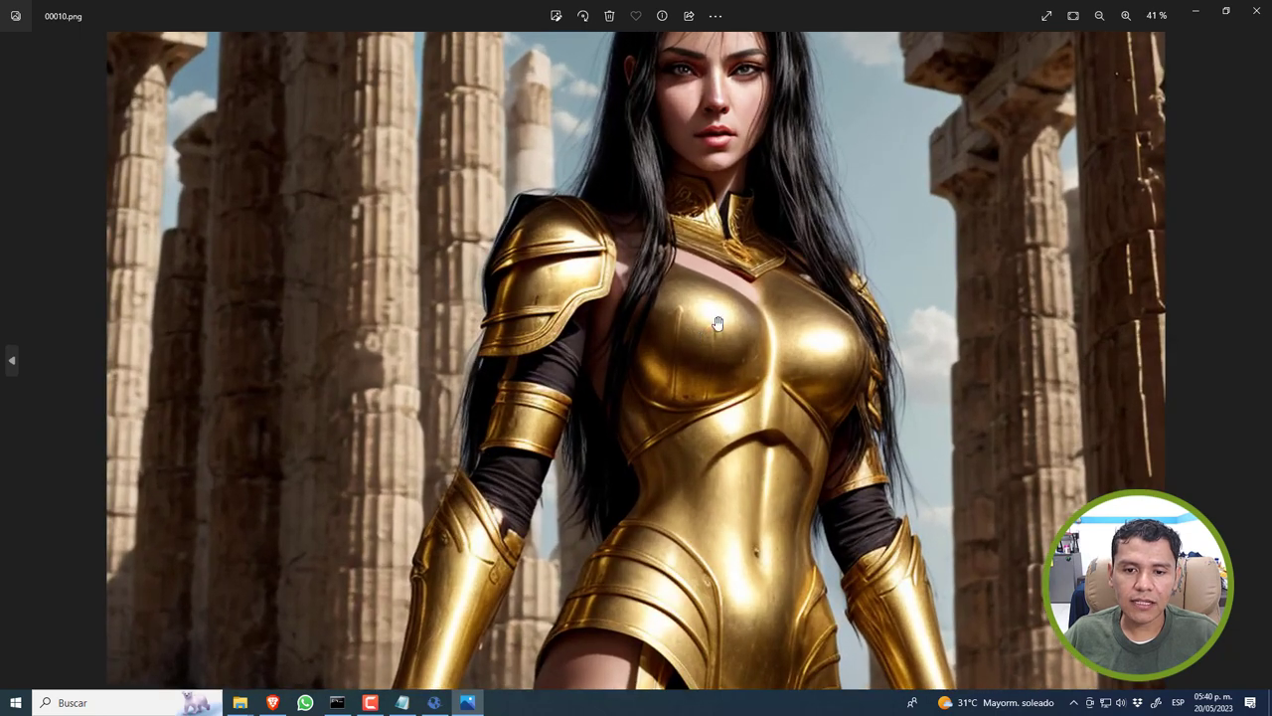
drag(694, 335, 694, 457)
scroll(965, 342, up, 2)
drag(965, 342, 770, 356)
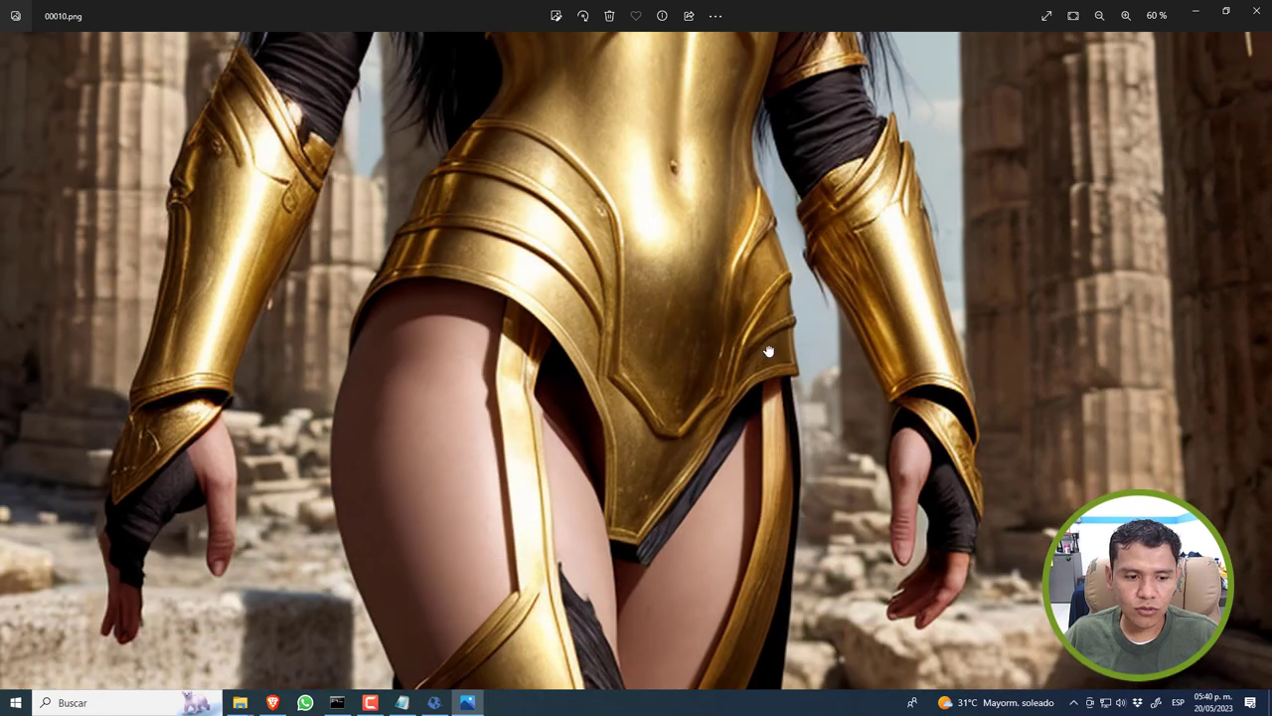
scroll(769, 351, down, 5)
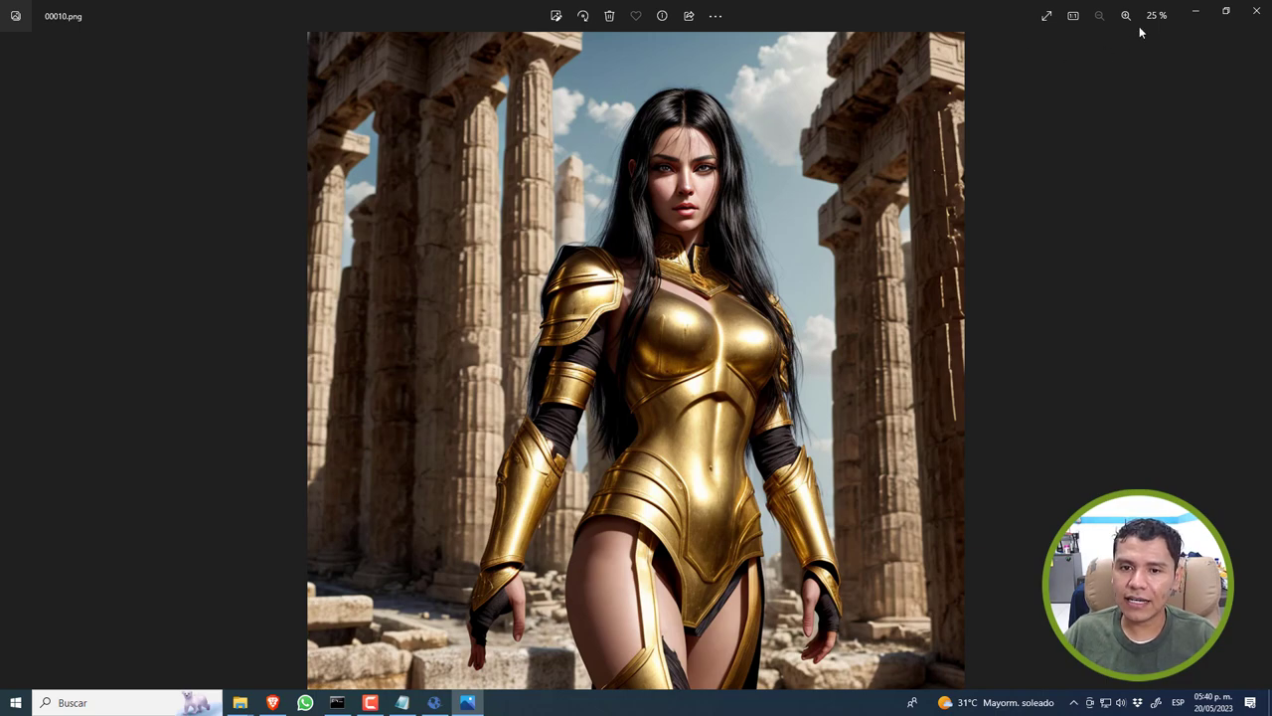
Restore the Photos viewer to a resized floating window and switch back to Stable Diffusion in the browser
click(1226, 11)
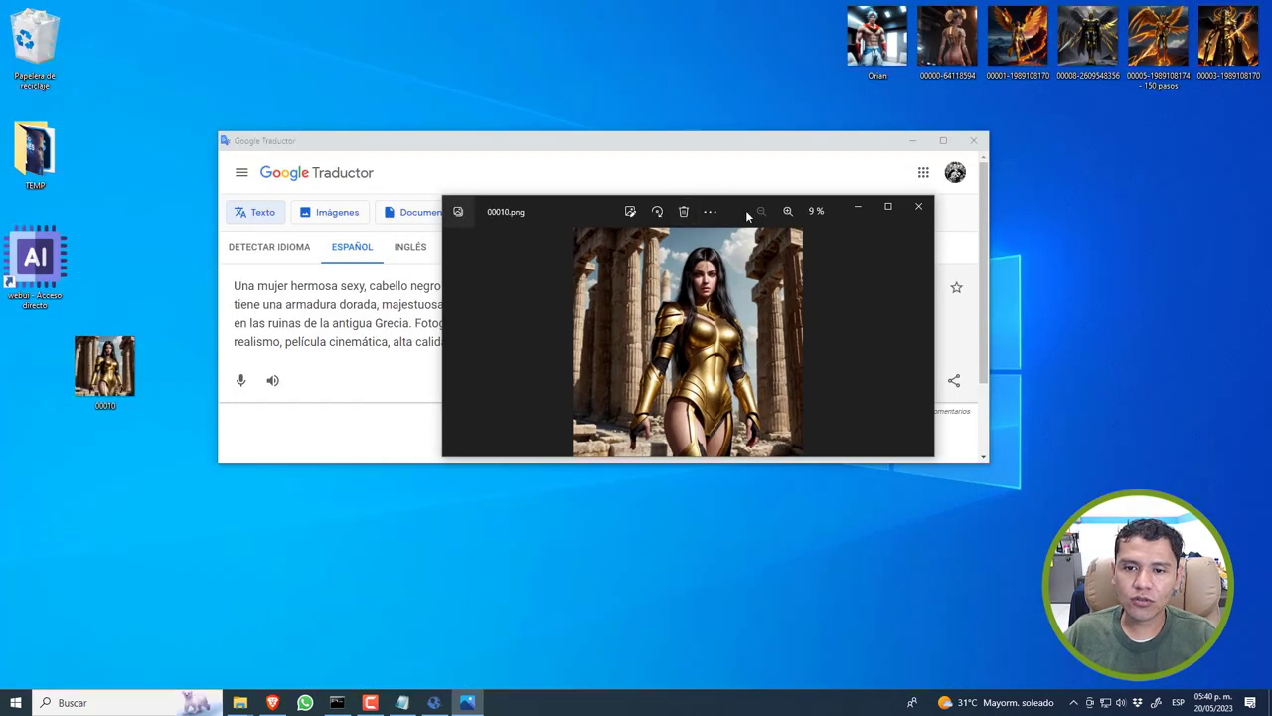
drag(932, 459, 1055, 579)
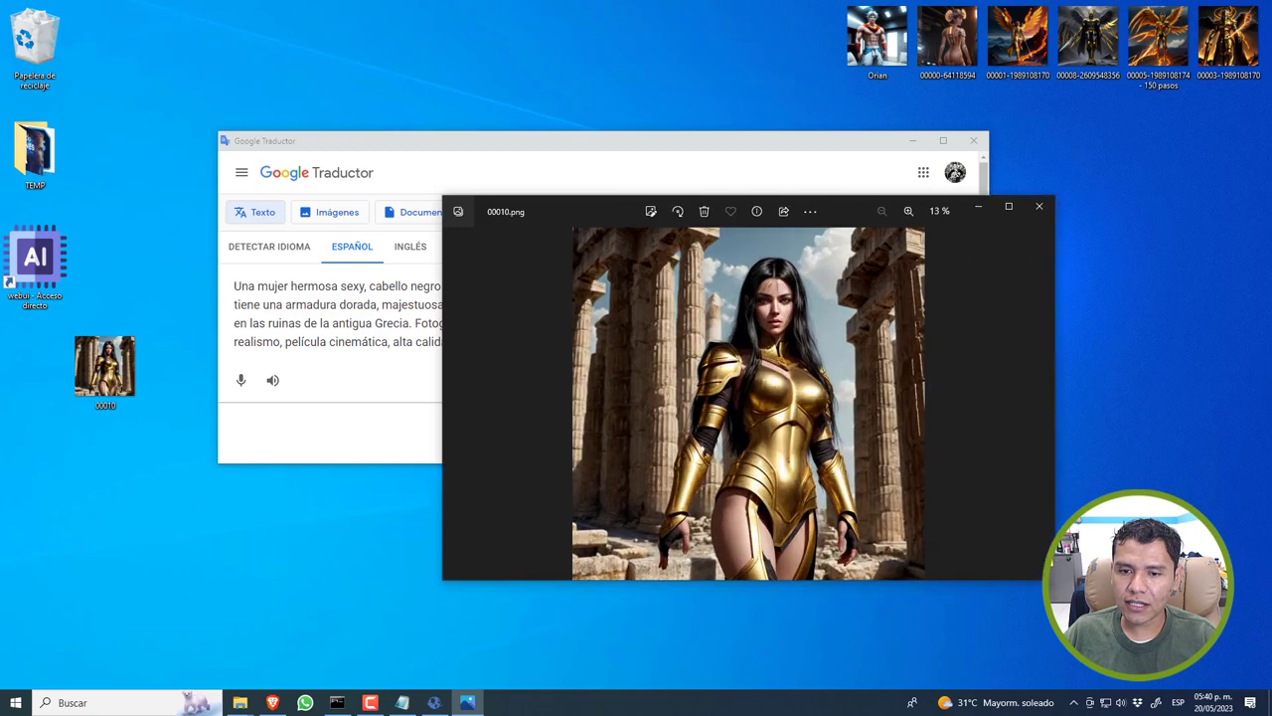
click(383, 364)
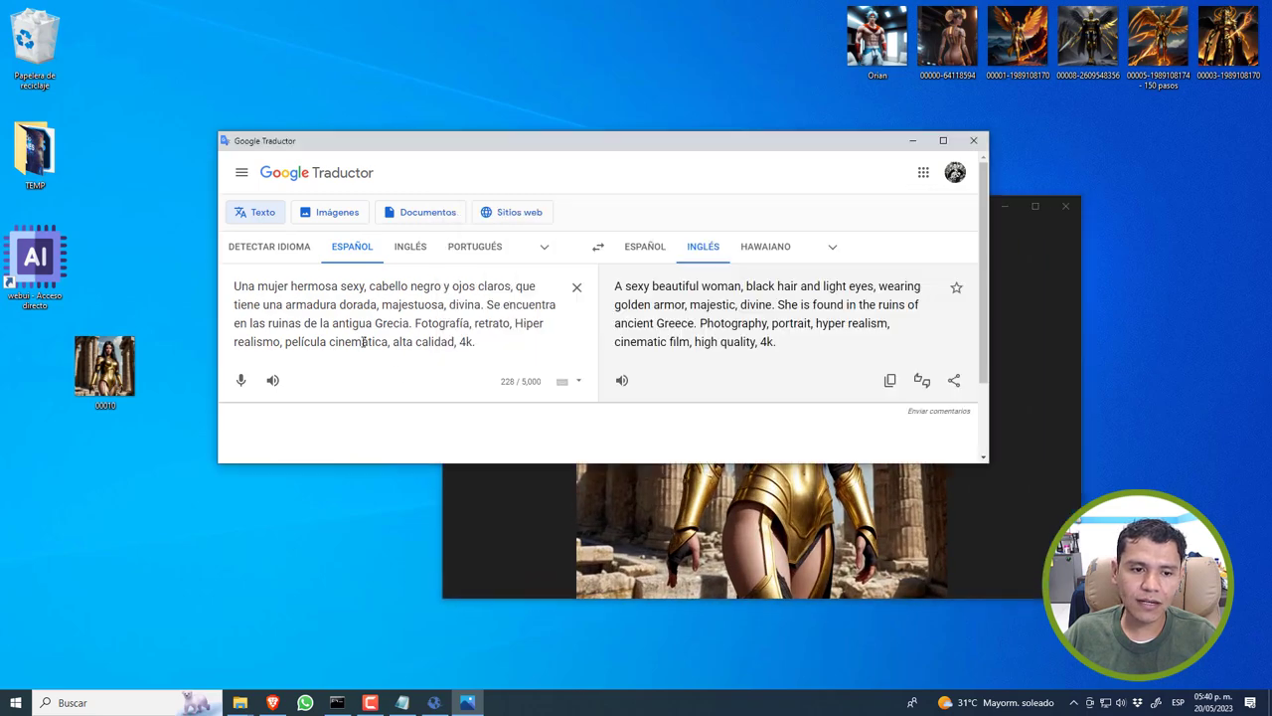
click(274, 702)
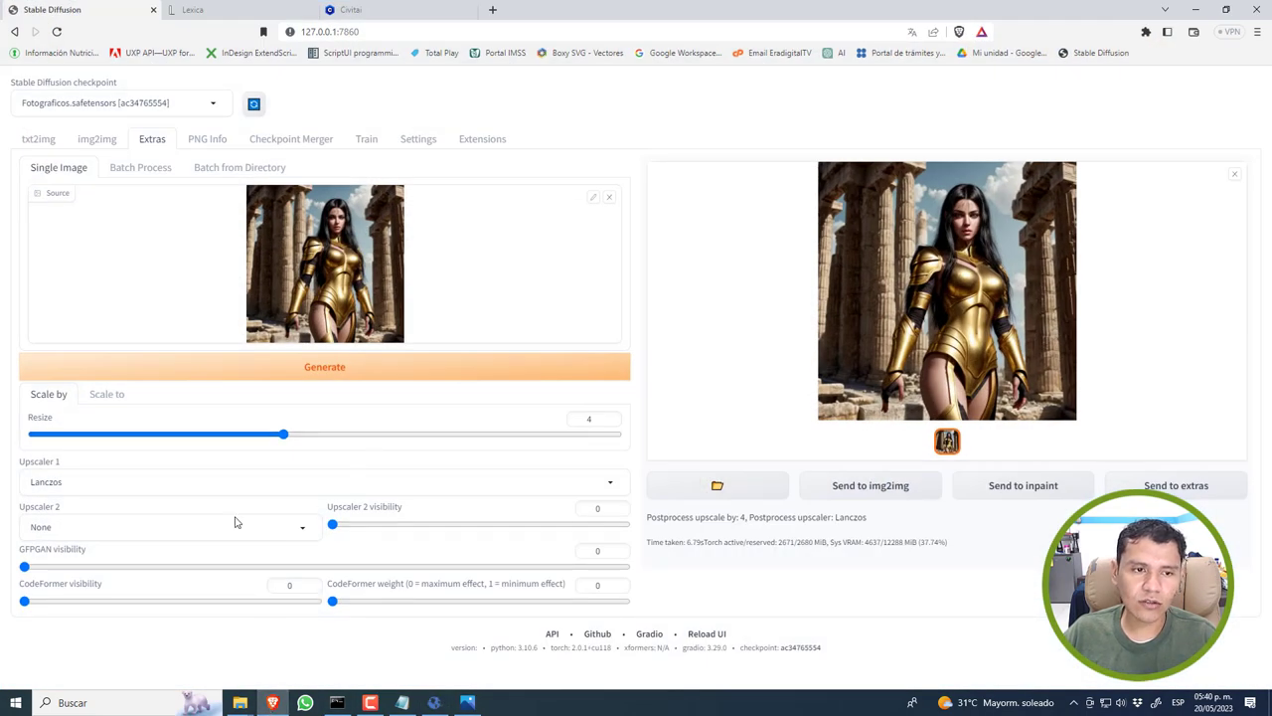
Look over the txt2img settings and the img2img page with its source image area and resize options
click(23, 139)
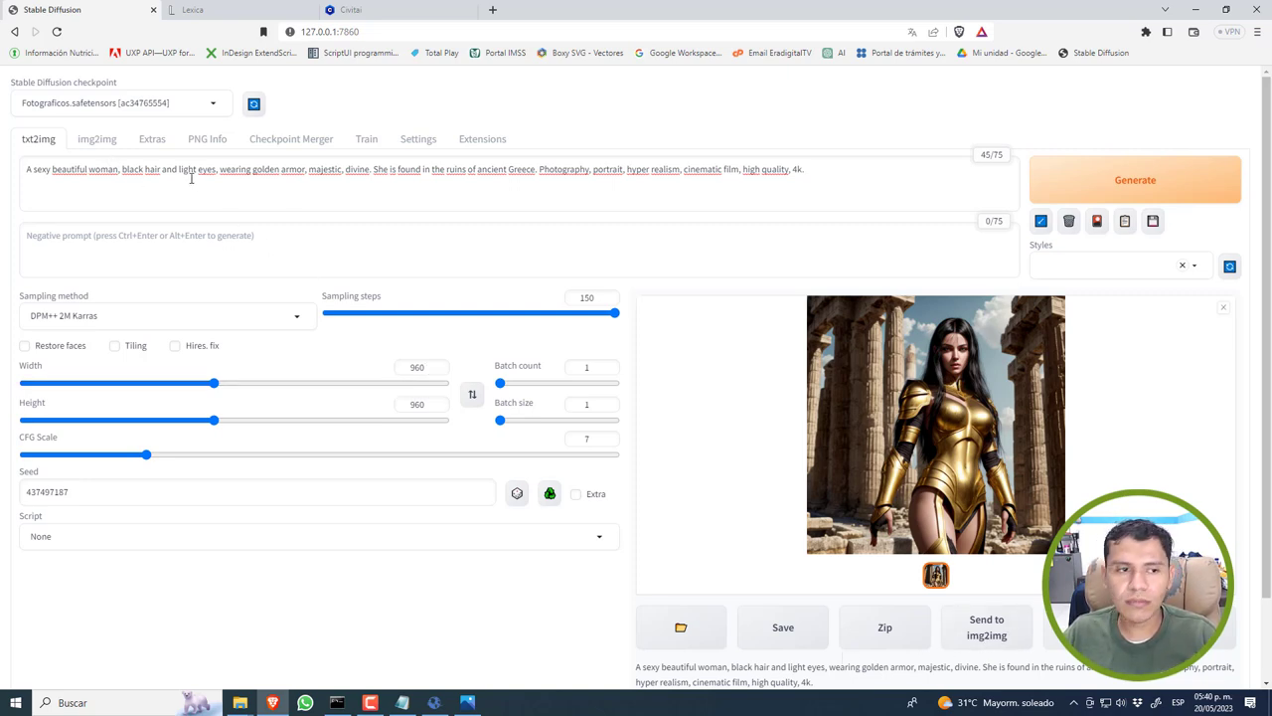
click(103, 146)
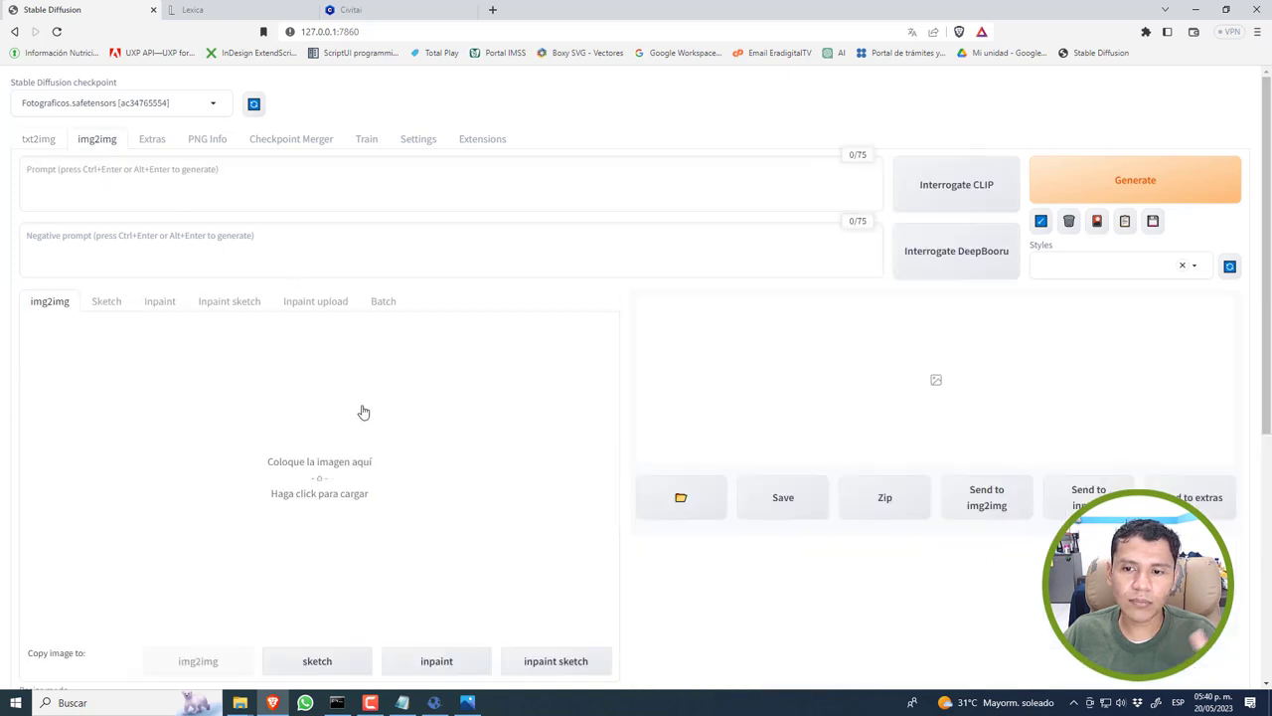
scroll(437, 449, down, 3)
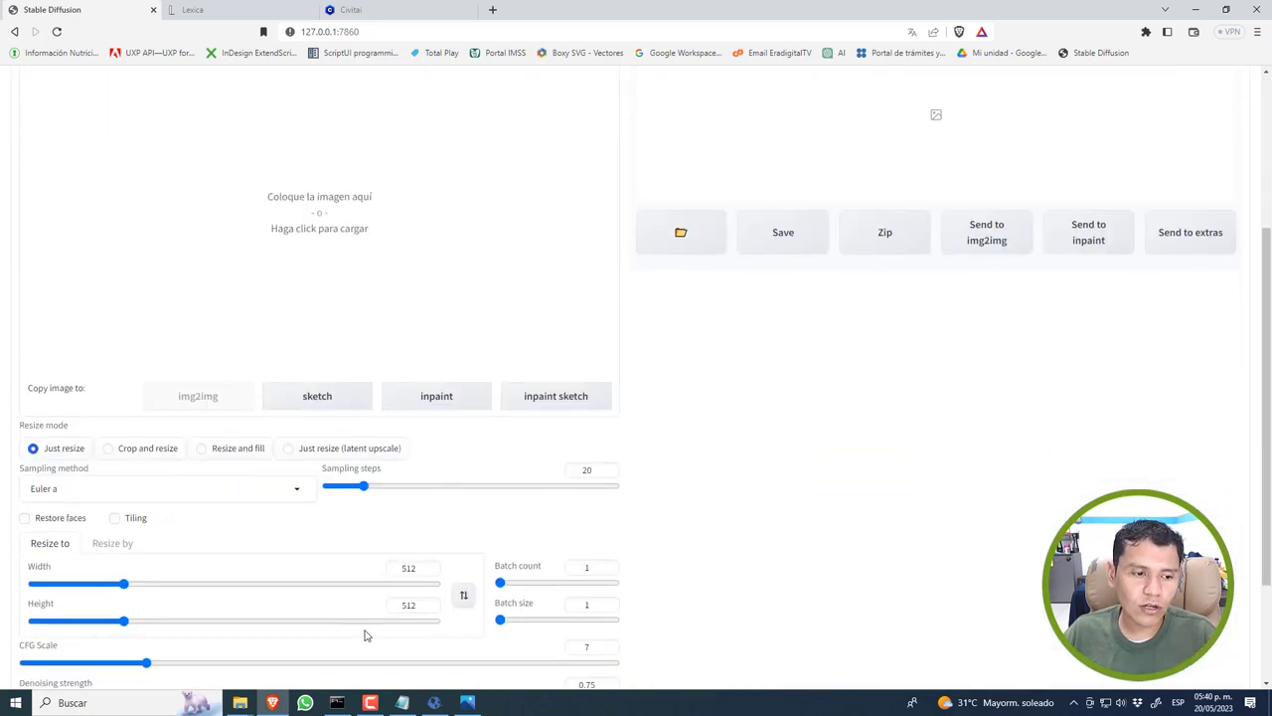
scroll(550, 534, up, 5)
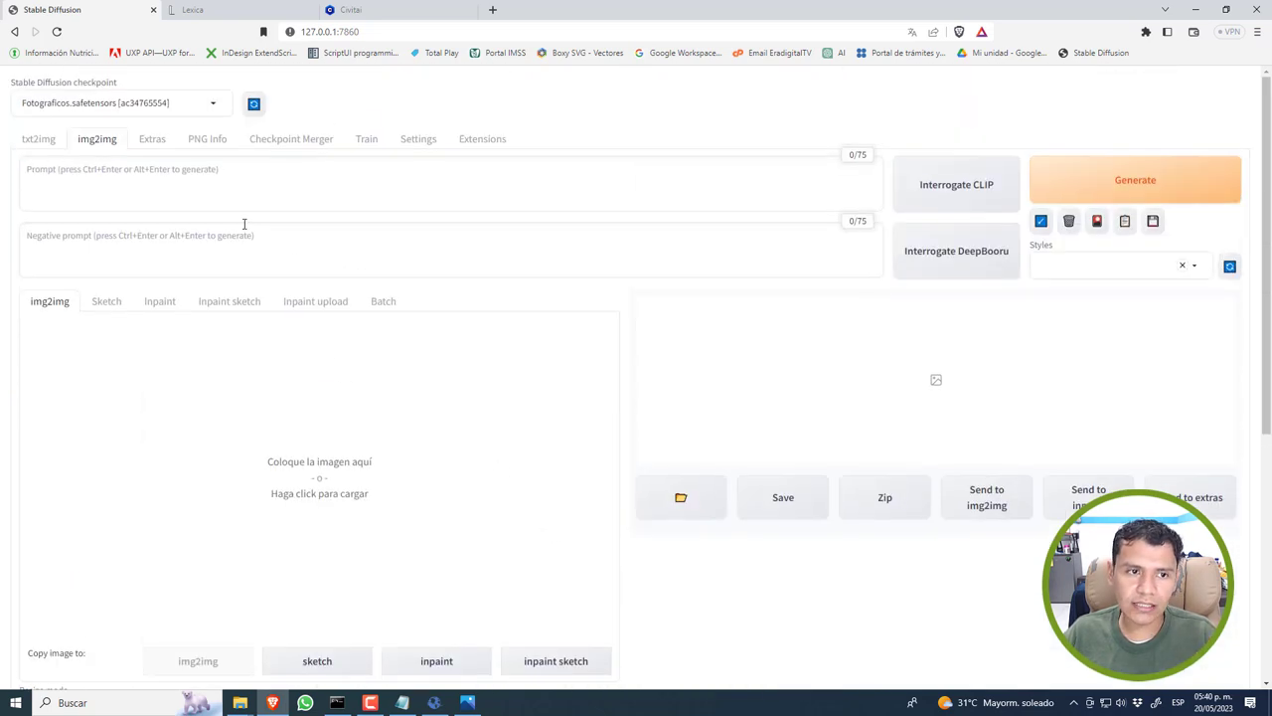
click(39, 140)
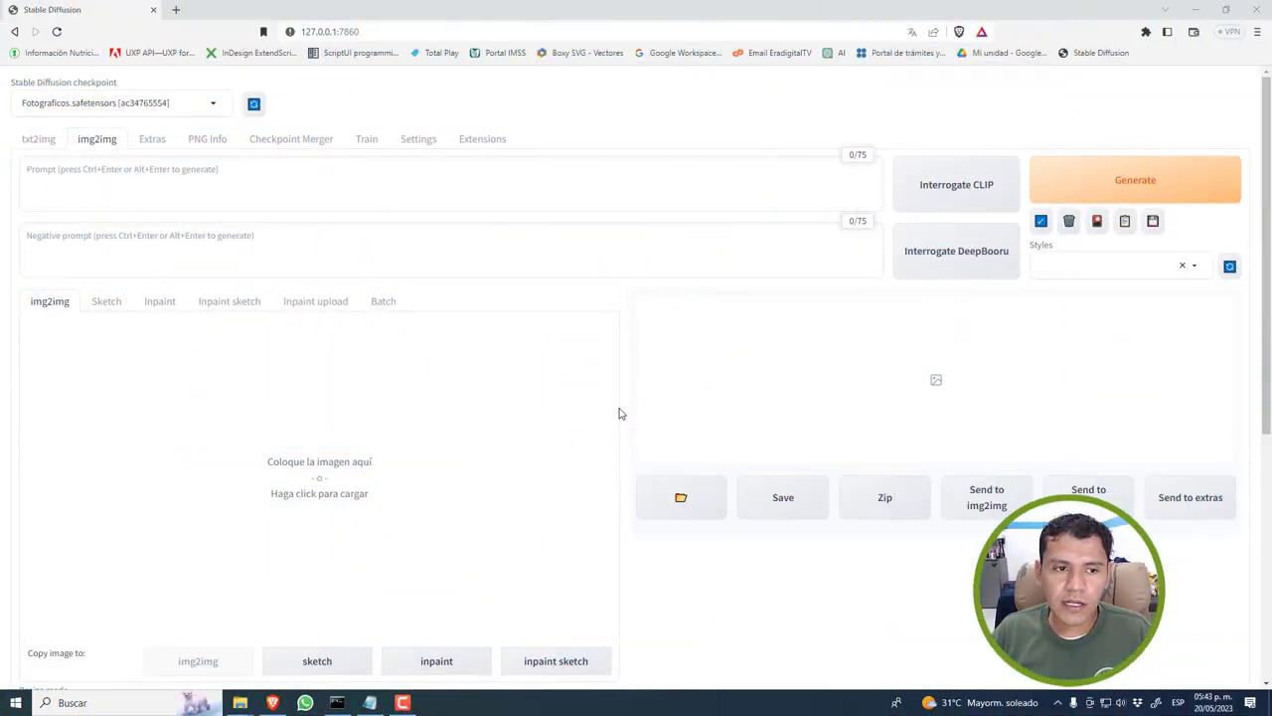
Load the image 00010 from the desktop as the img2img source
click(450, 438)
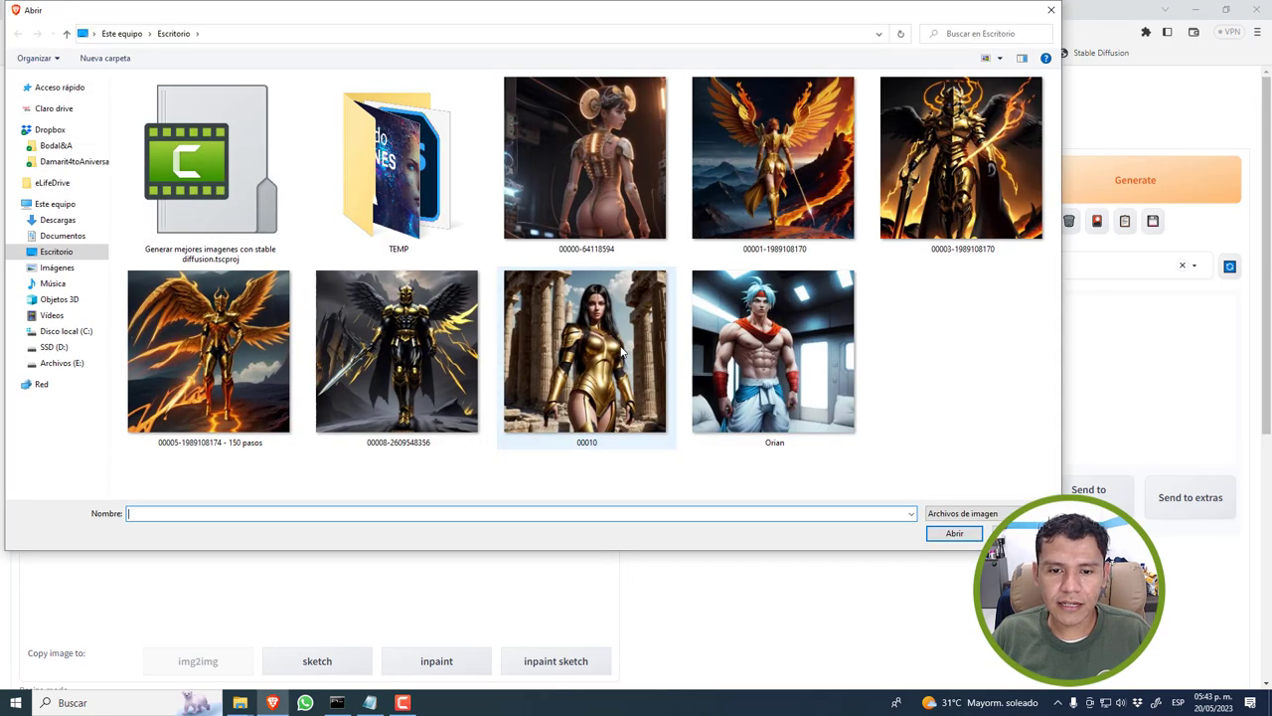
double_click(624, 353)
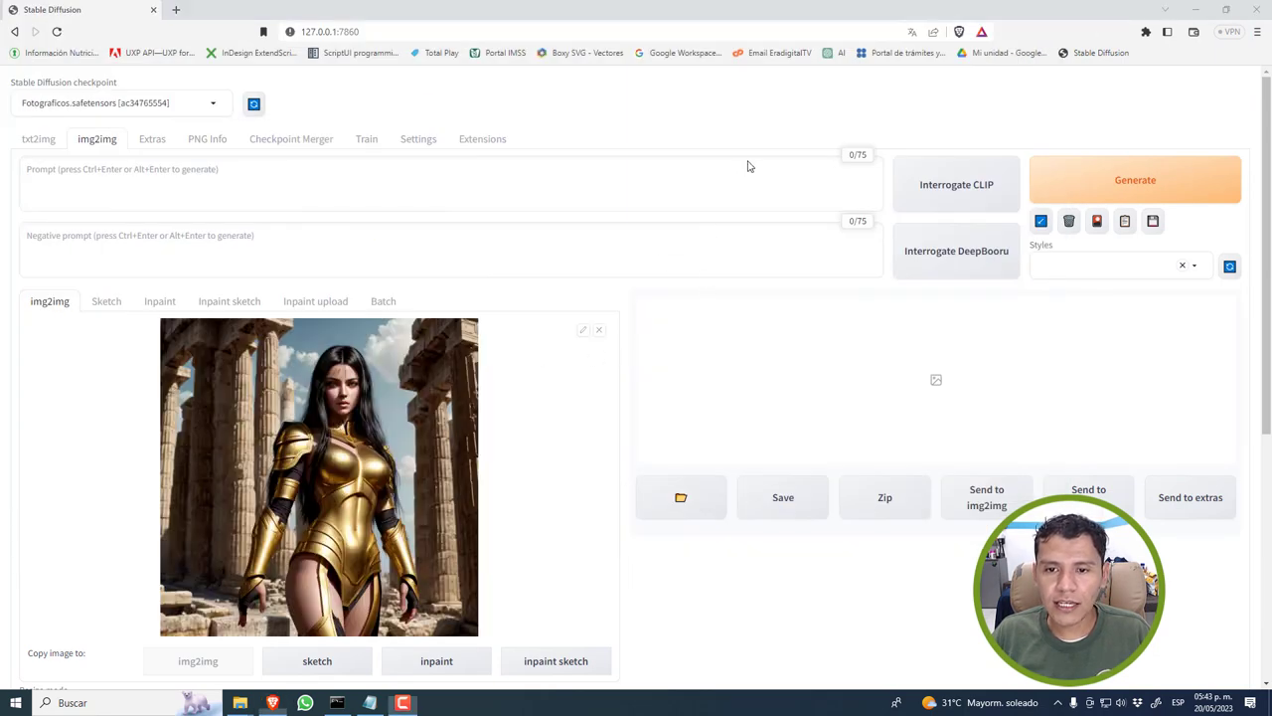
Copy "art by artgerm and greg rutkowski and alphonse mucha" from the Notepad note and paste it as the img2img prompt
click(370, 702)
click(701, 351)
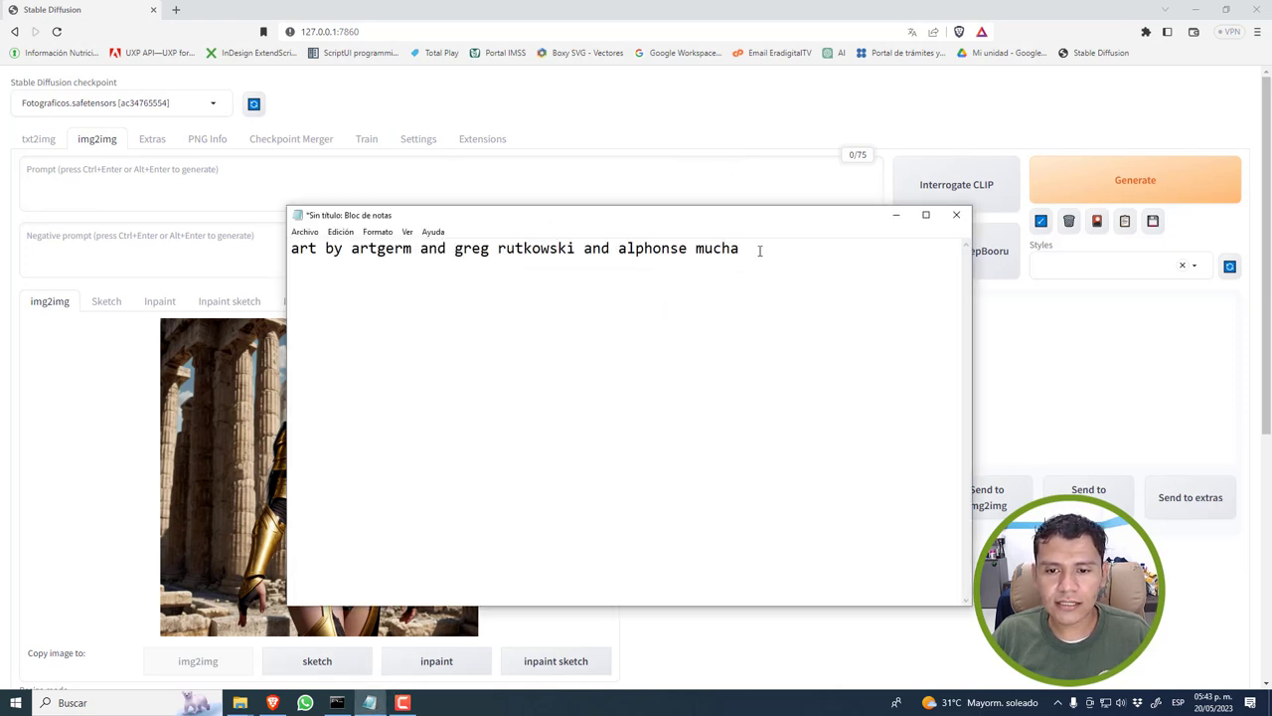
drag(758, 253, 282, 251)
key(ctrl+c)
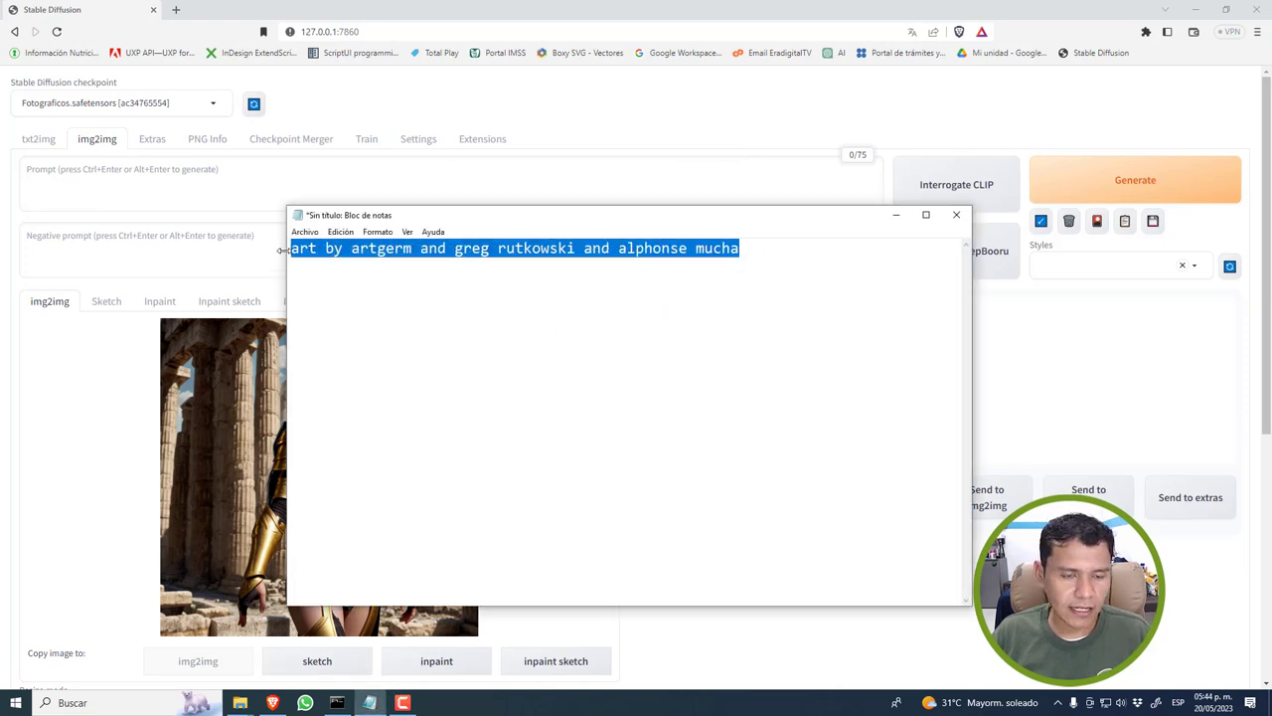
click(896, 215)
click(338, 178)
key(ctrl+v)
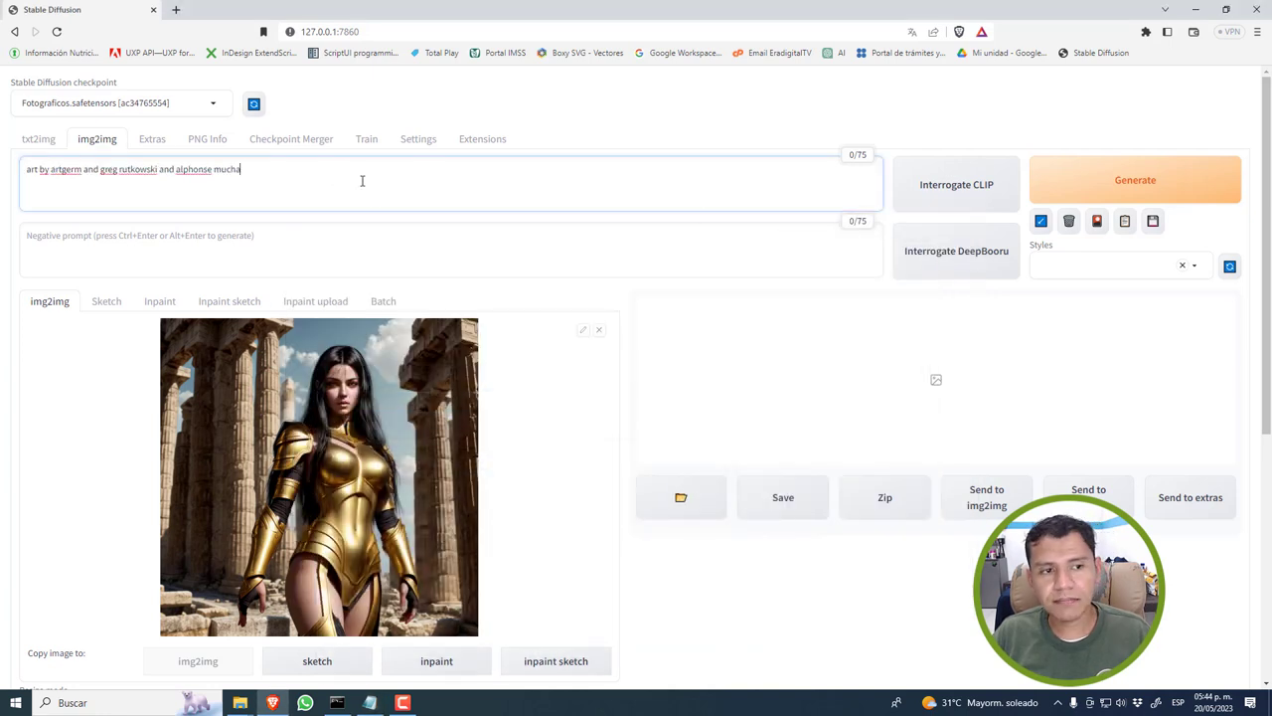
Set the img2img sampling steps to 30
scroll(355, 298, down, 2)
scroll(354, 373, down, 2)
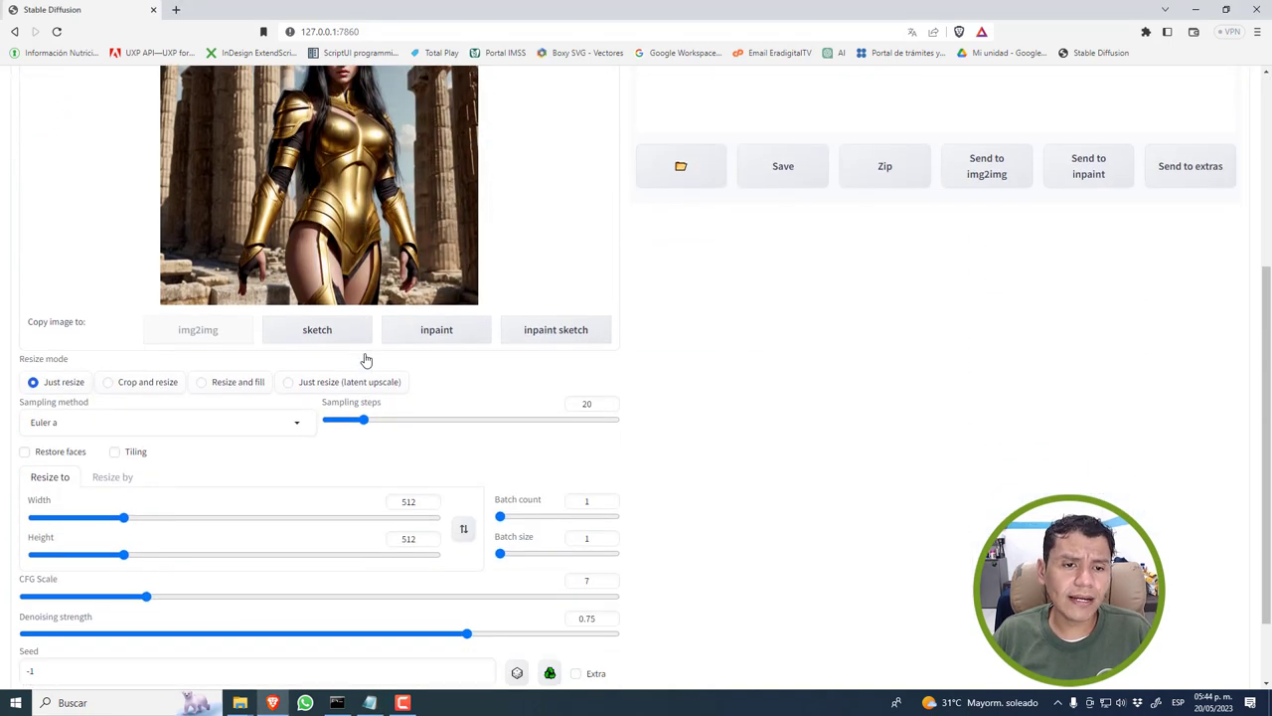
scroll(364, 358, up, 3)
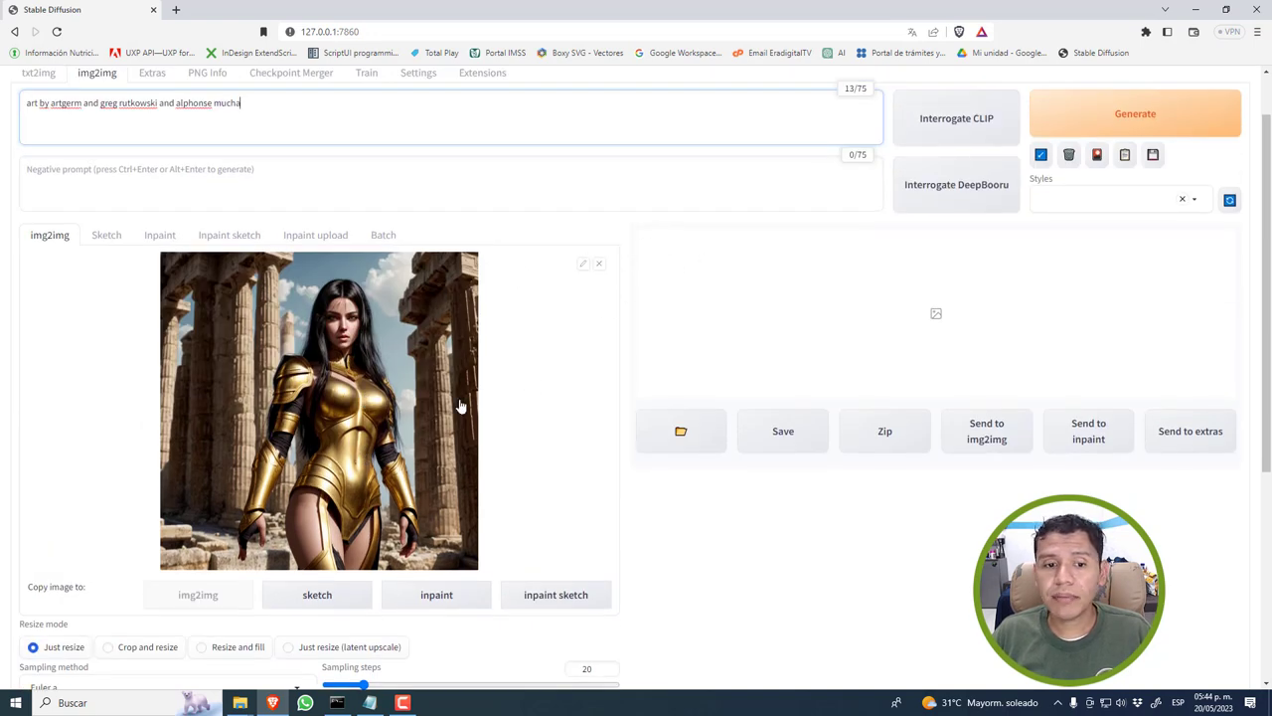
scroll(429, 347, down, 1)
scroll(429, 348, down, 2)
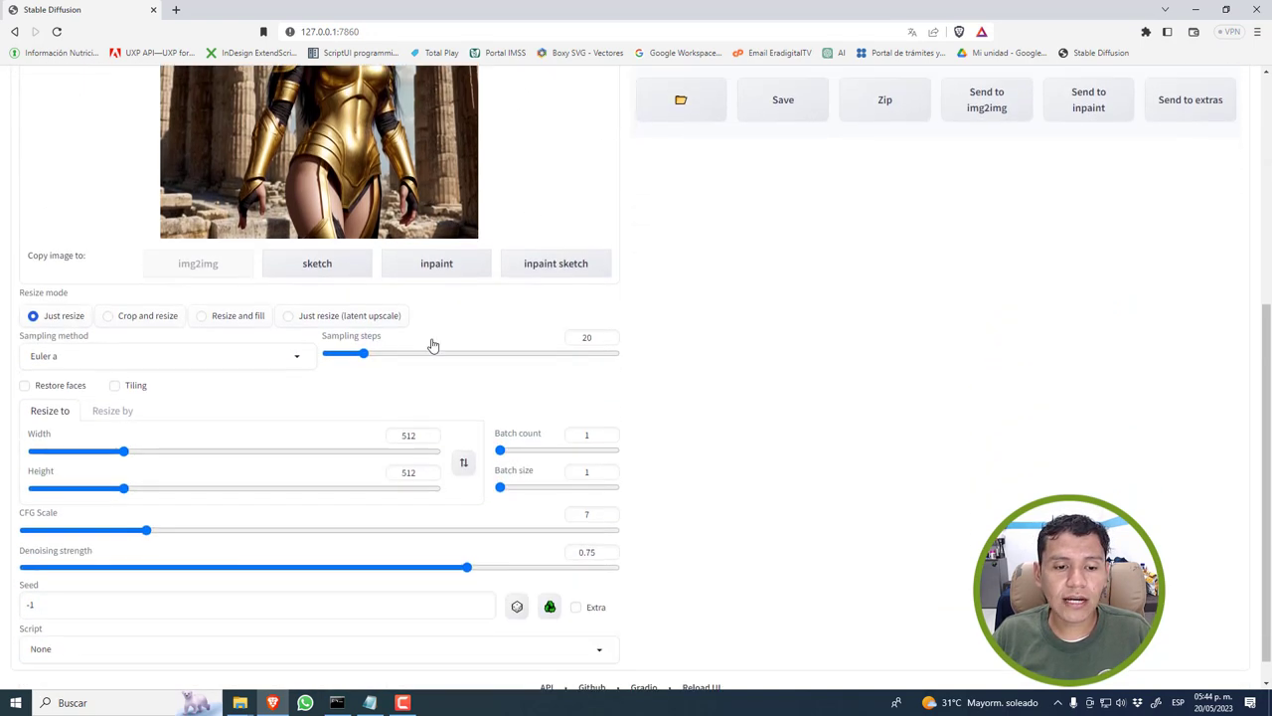
click(591, 337)
key(BackSpace)
key(BackSpace)
text(30)
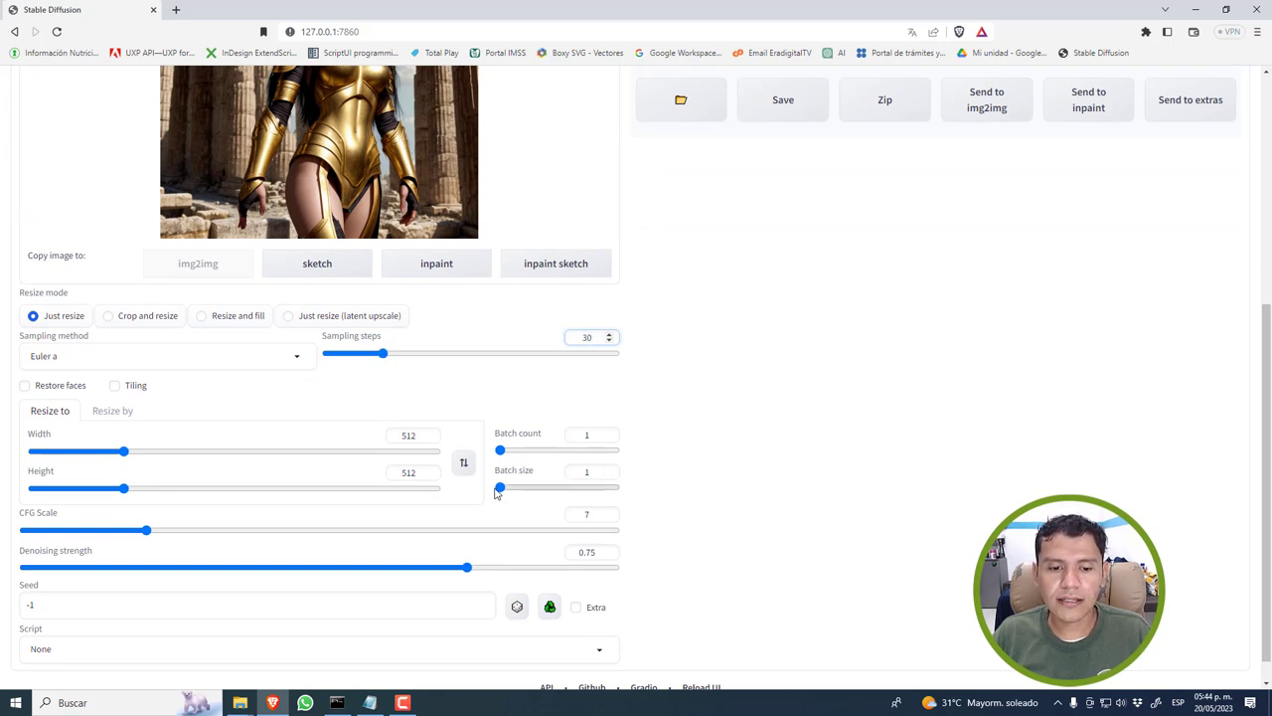
Set the img2img output width and height to 960 each
double_click(412, 438)
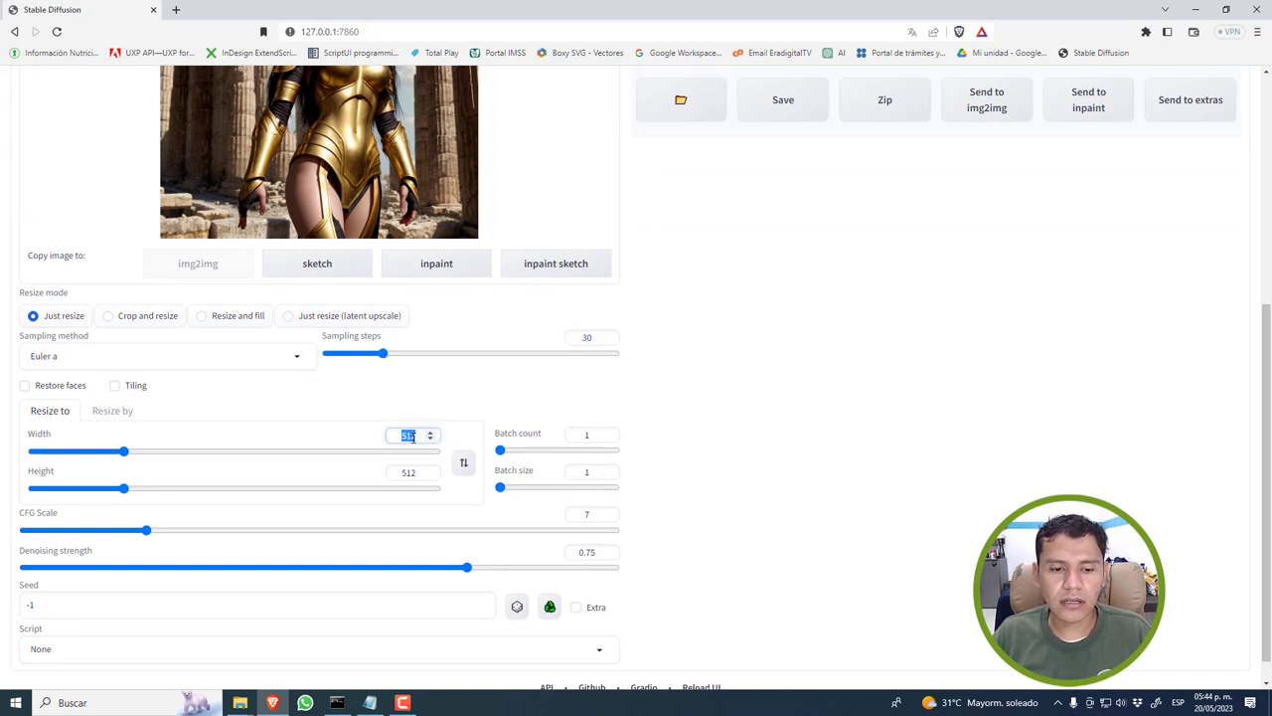
text(960)
key(Tab)
text(960)
Choose DPM++ 2M Karras as the sampling method and set the CFG scale to 10
click(293, 356)
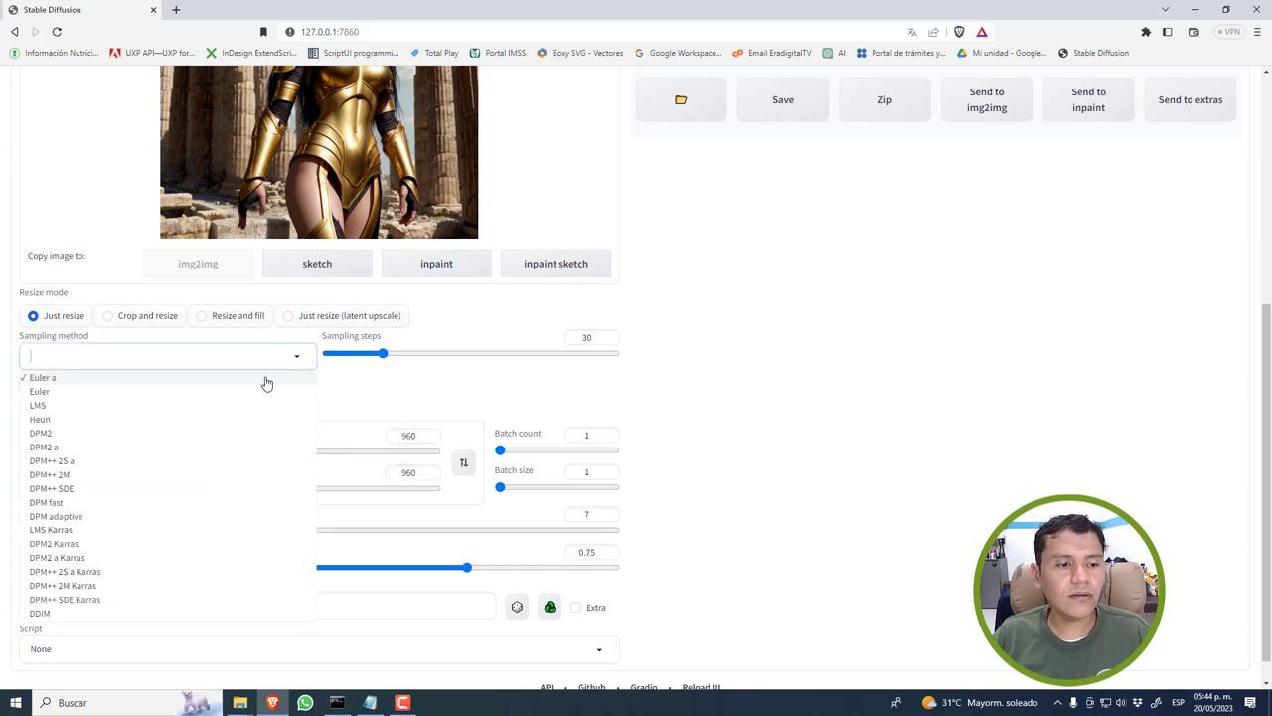
click(71, 586)
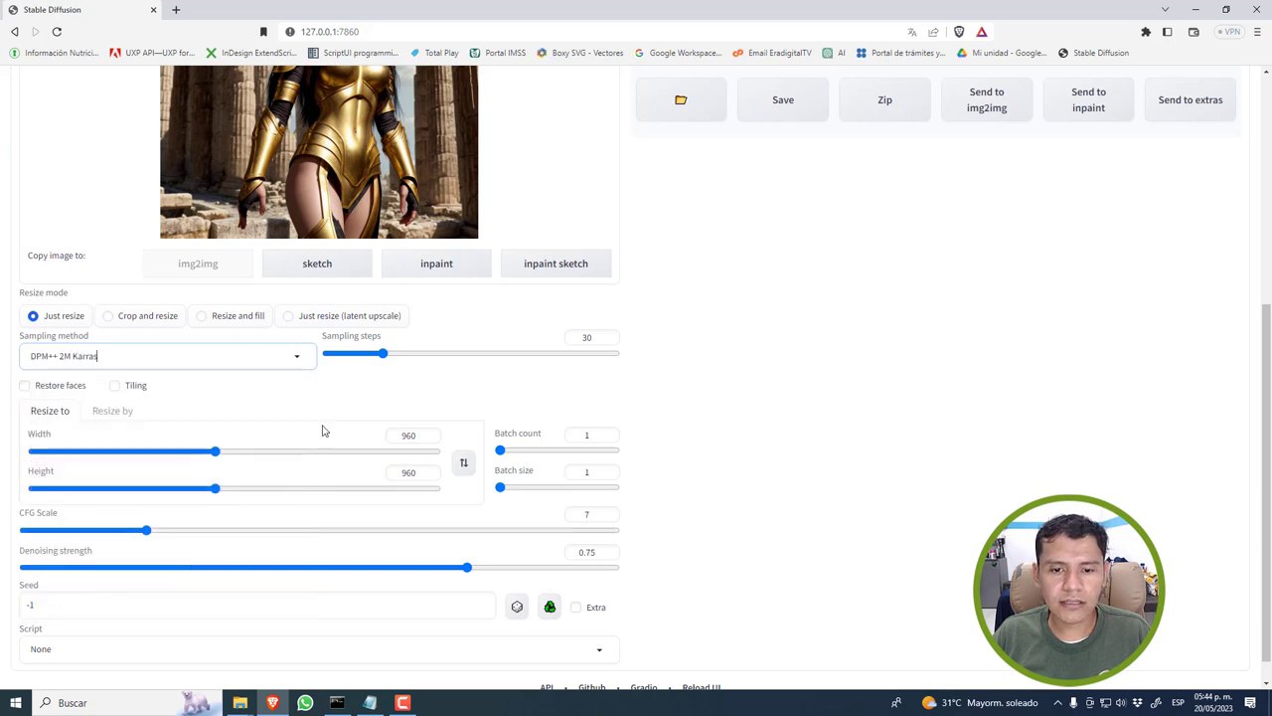
click(609, 511)
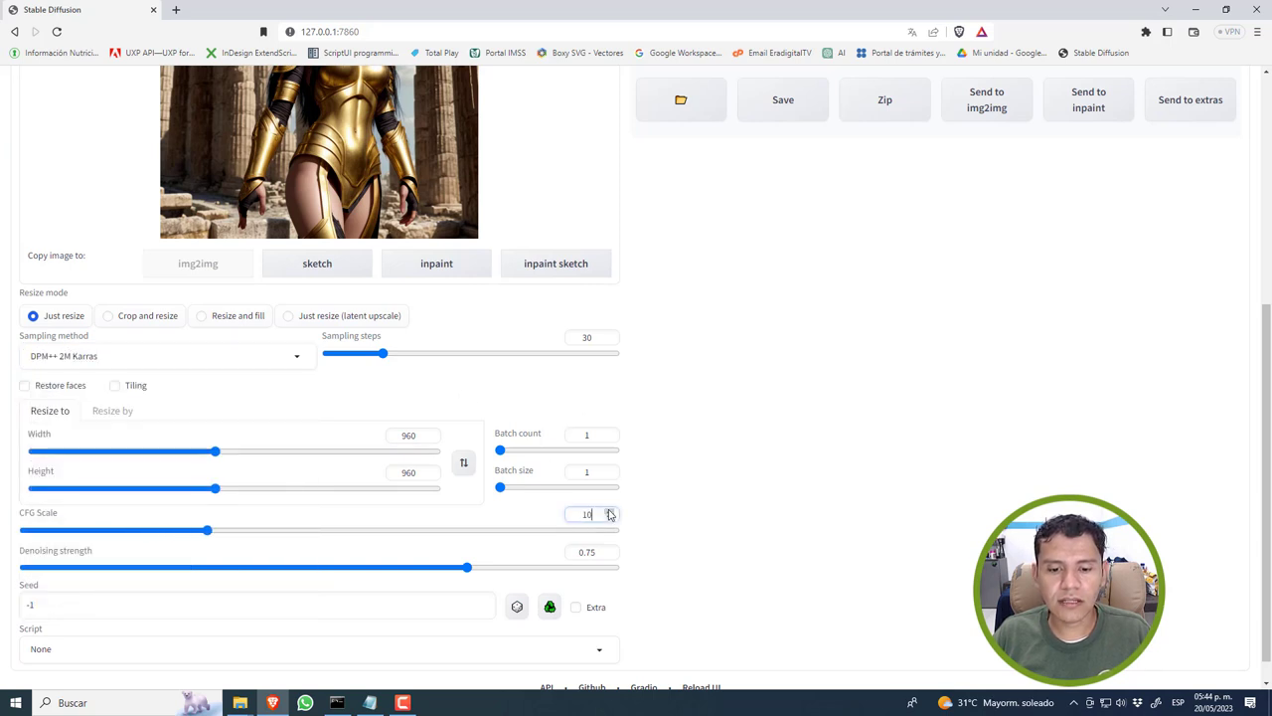
Generate the restyled img2img image from the golden-armor source and the artist prompt
scroll(781, 528, up, 5)
scroll(824, 391, up, 1)
click(1107, 177)
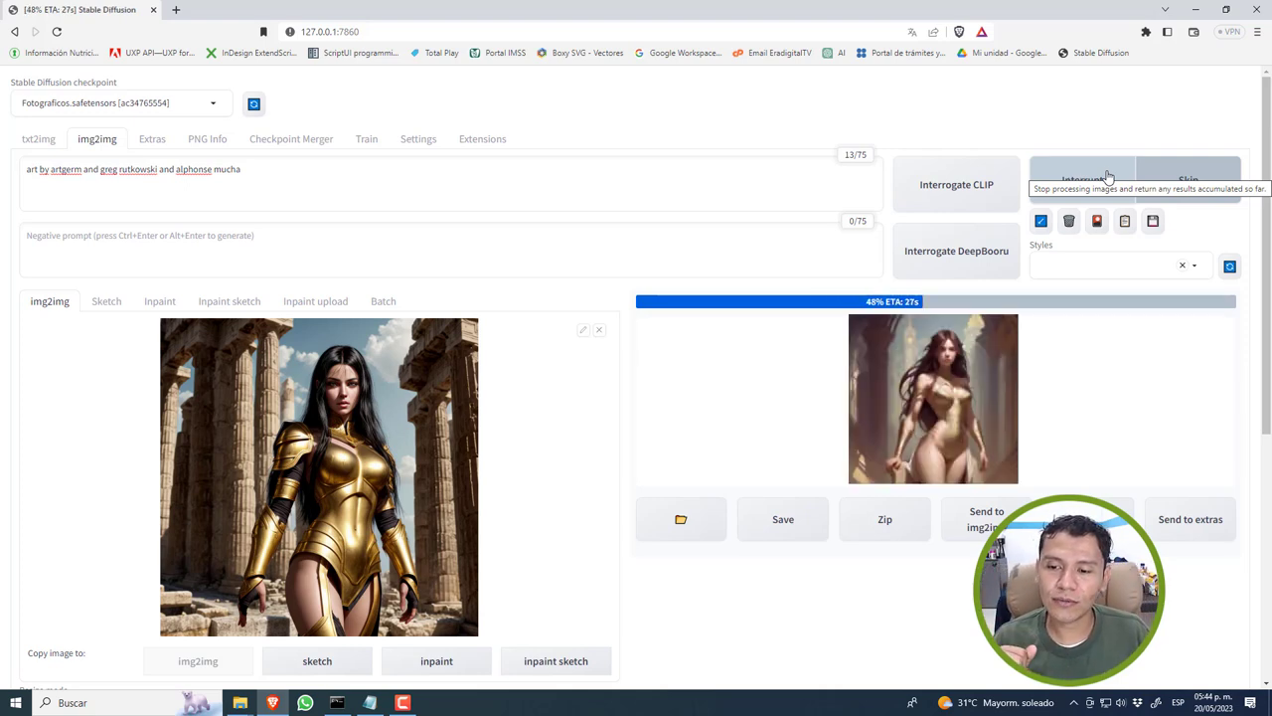
click(1109, 176)
View the generated artist-style image enlarged, and close the full-size preview
click(718, 387)
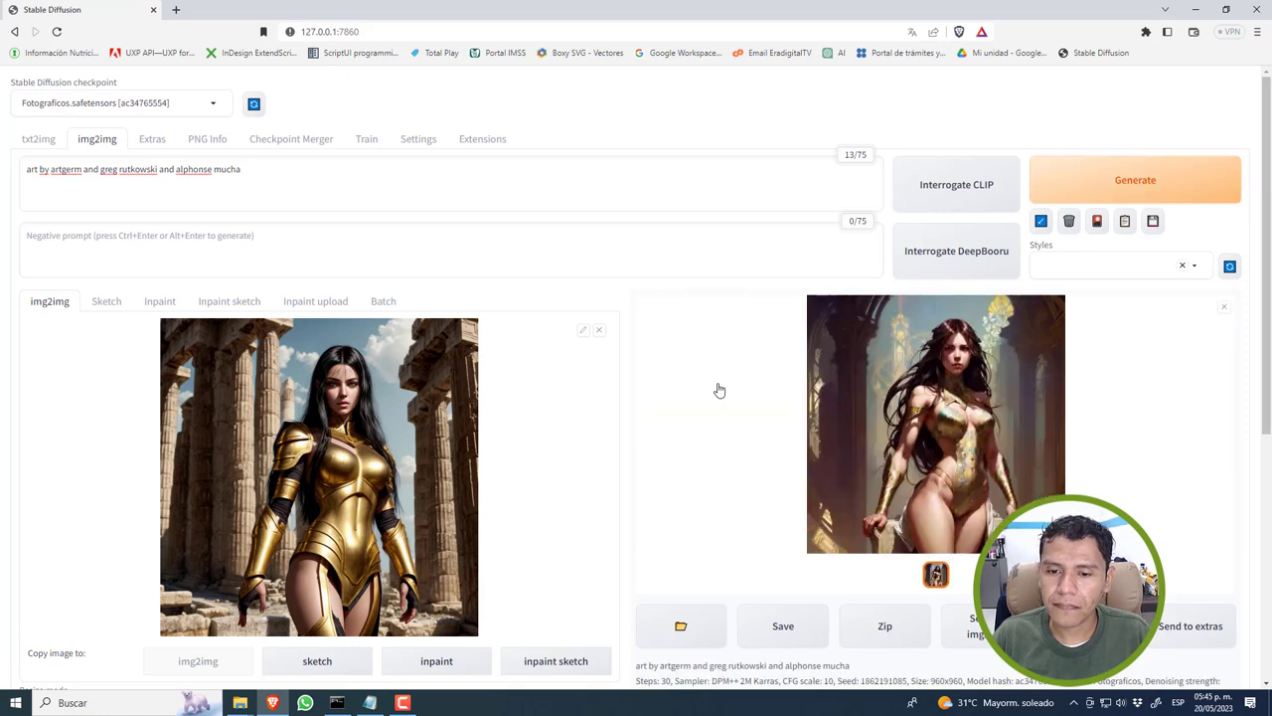
click(954, 406)
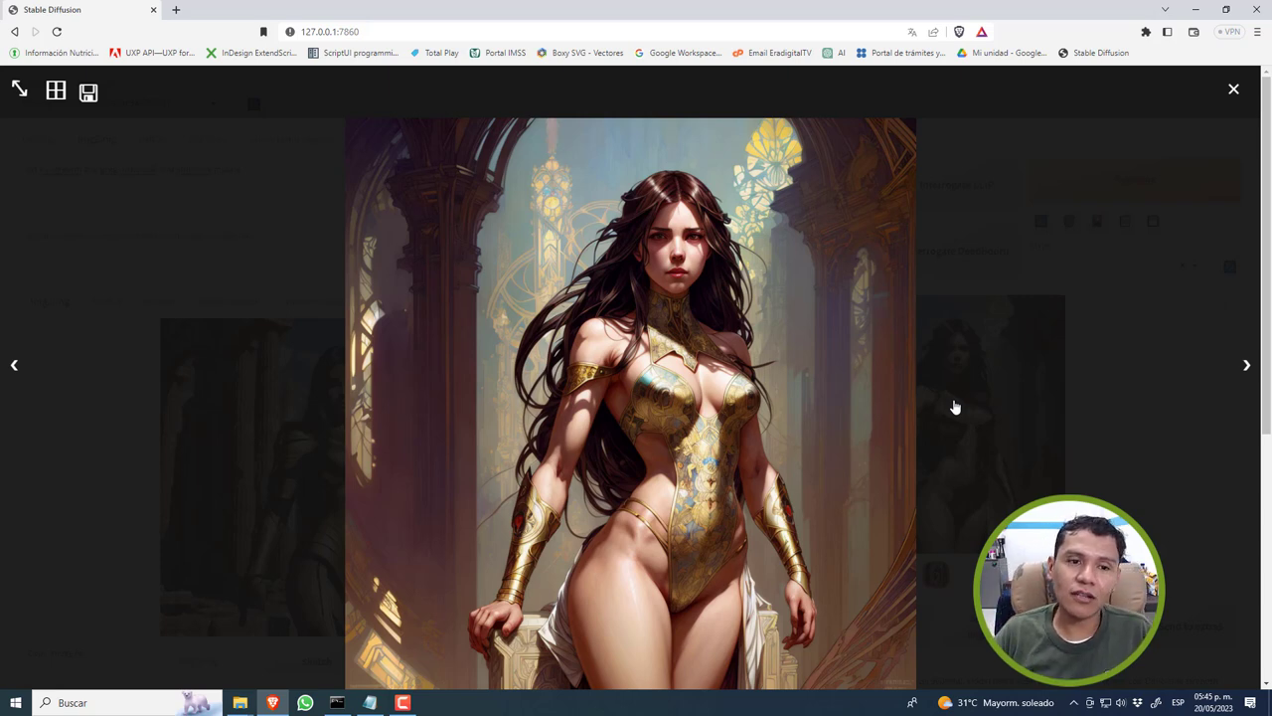
click(1233, 90)
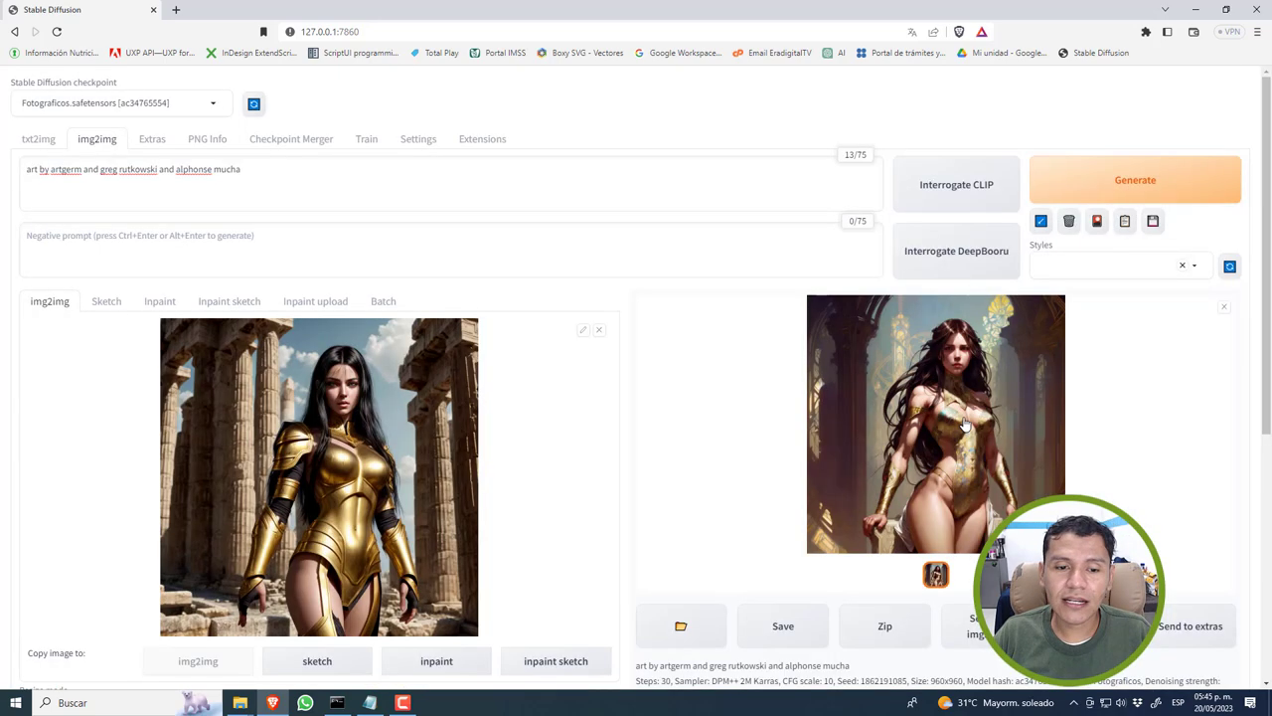